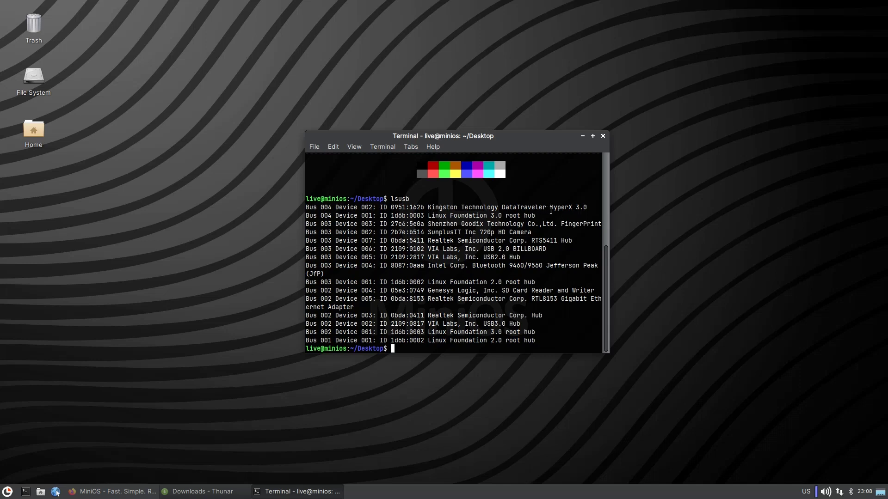
# Close the lsusb terminal and bring back Firefox on the MiniOS downloads page.
pyautogui.click(603, 136)
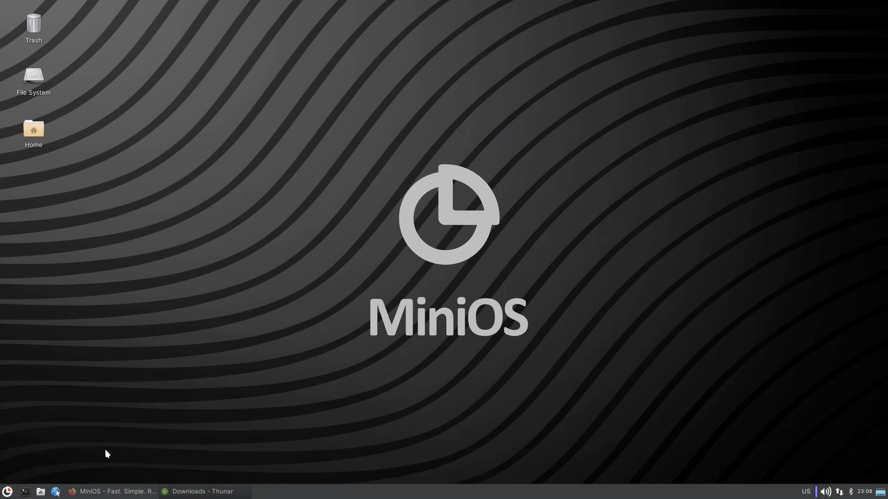
pyautogui.click(111, 492)
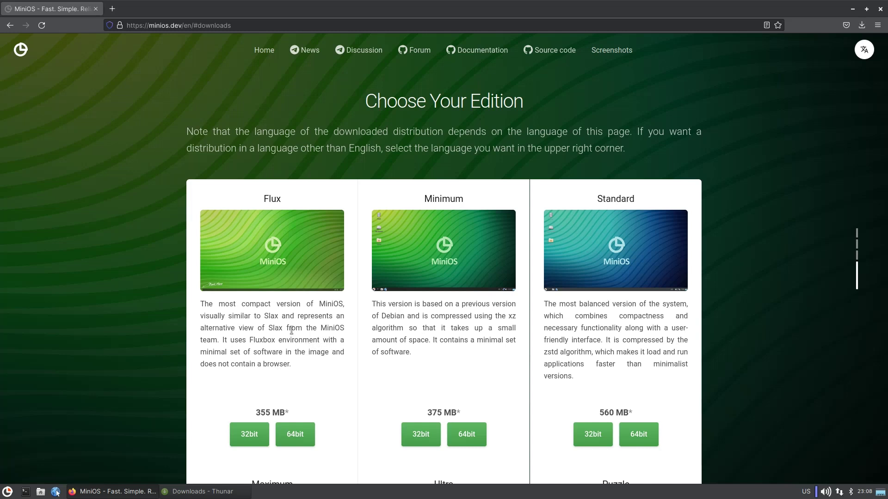
# Open a new Firefox tab and go to slax.org via the address-bar autofill.
pyautogui.click(112, 8)
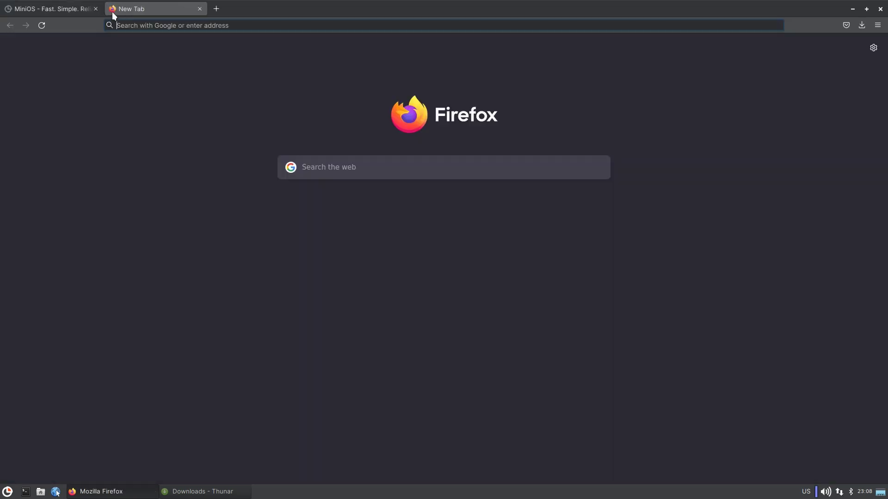
pyautogui.write('slax.org/')
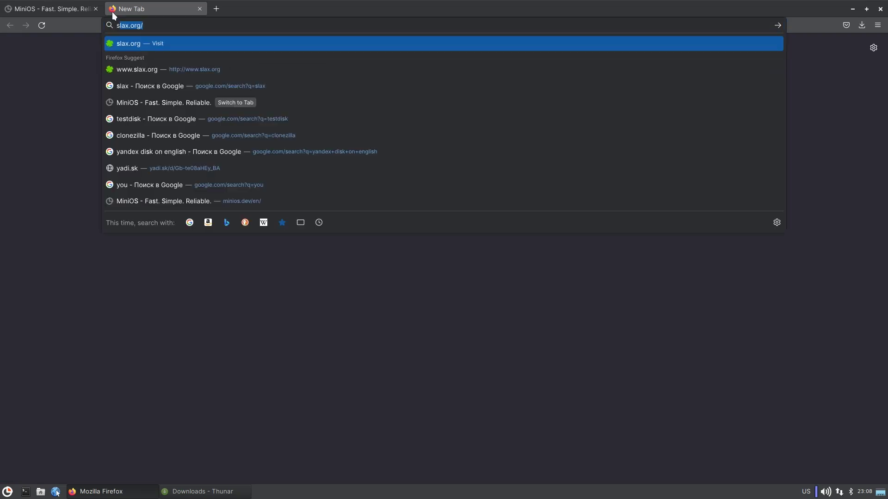
pyautogui.press('Return')
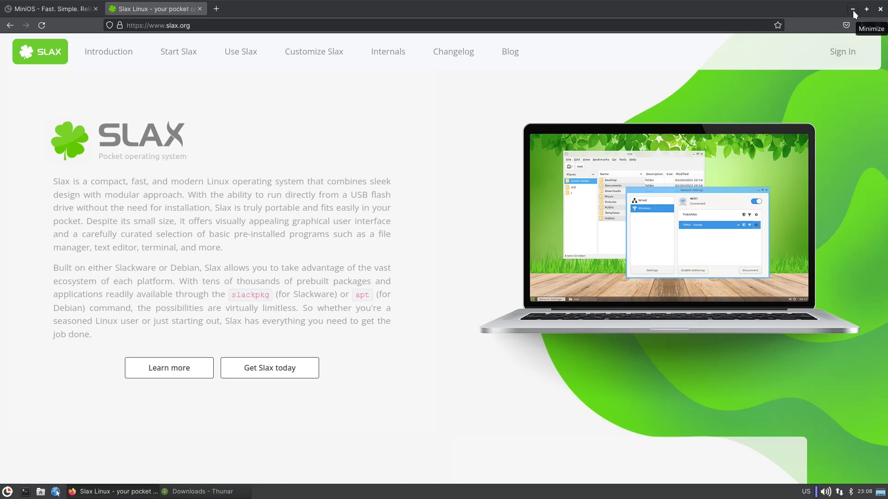
# Minimize Firefox and launch Virtual Machine Manager from the System menu.
pyautogui.click(854, 10)
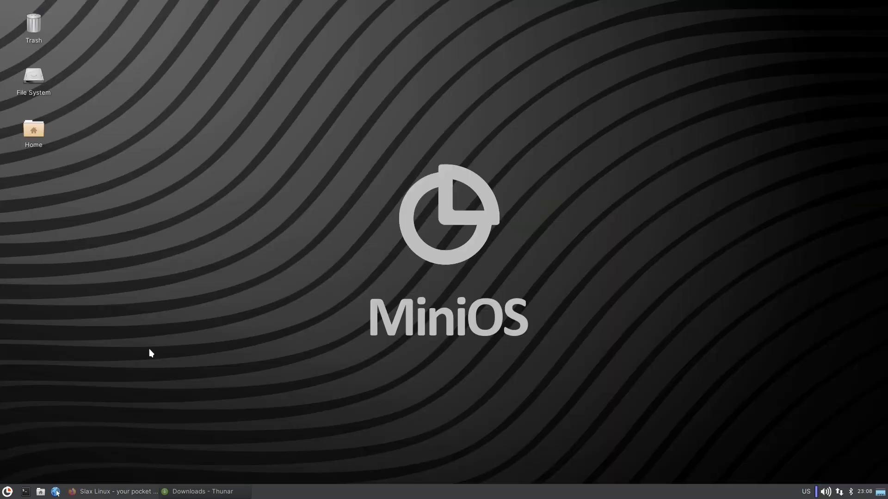
pyautogui.click(7, 491)
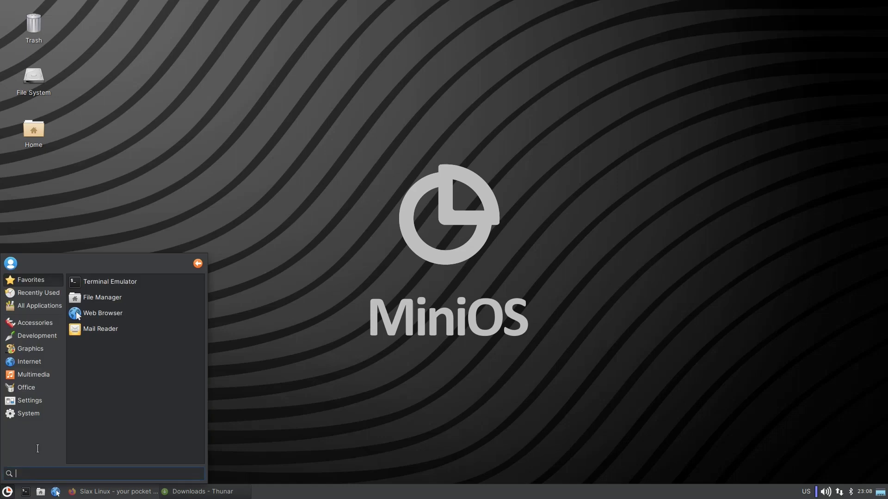
pyautogui.click(30, 409)
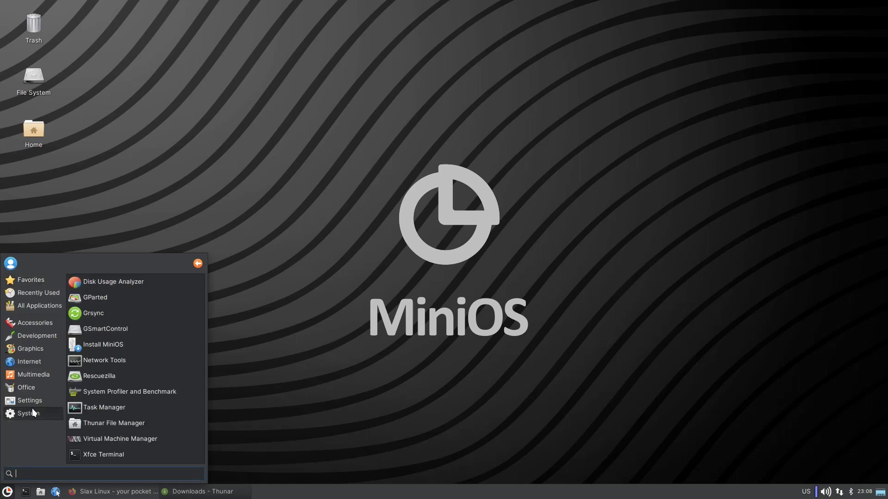
pyautogui.click(106, 440)
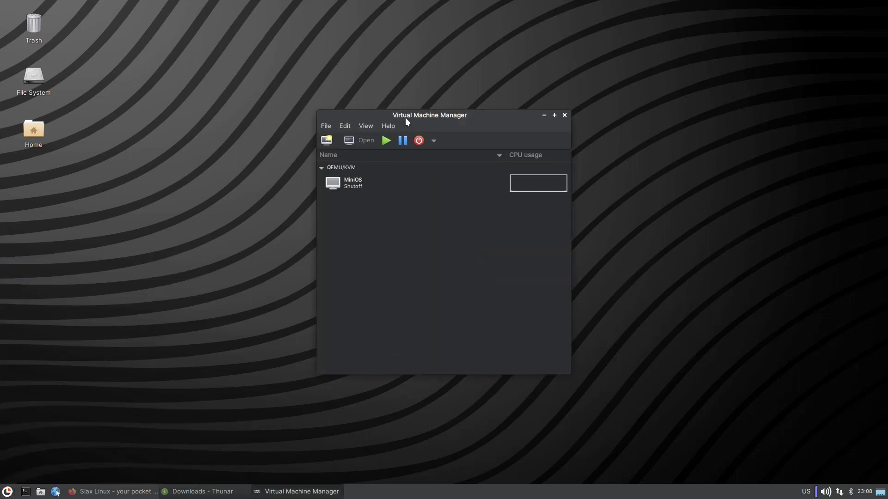
pyautogui.moveTo(405, 117); pyautogui.dragTo(387, 119)
# Point MiniOS's SATA CDROM 1 at the flux-minimum-en 20230911_2246 ISO from Downloads.
pyautogui.click(351, 187)
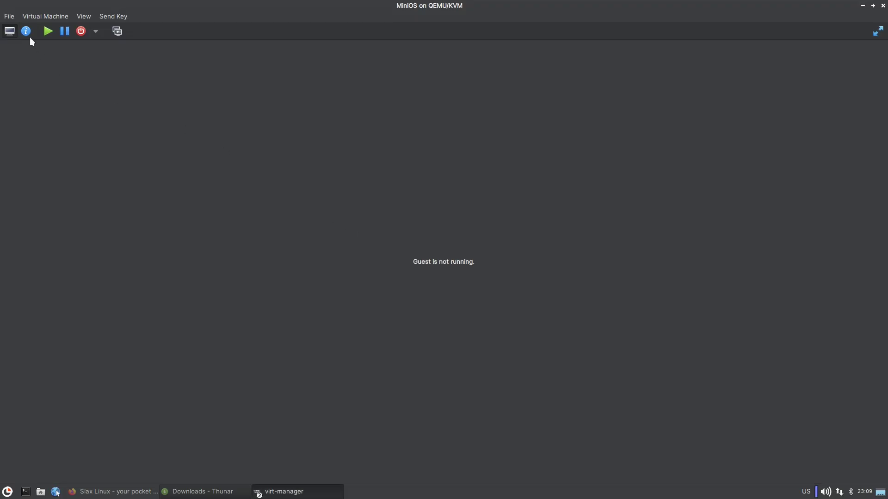
pyautogui.click(26, 31)
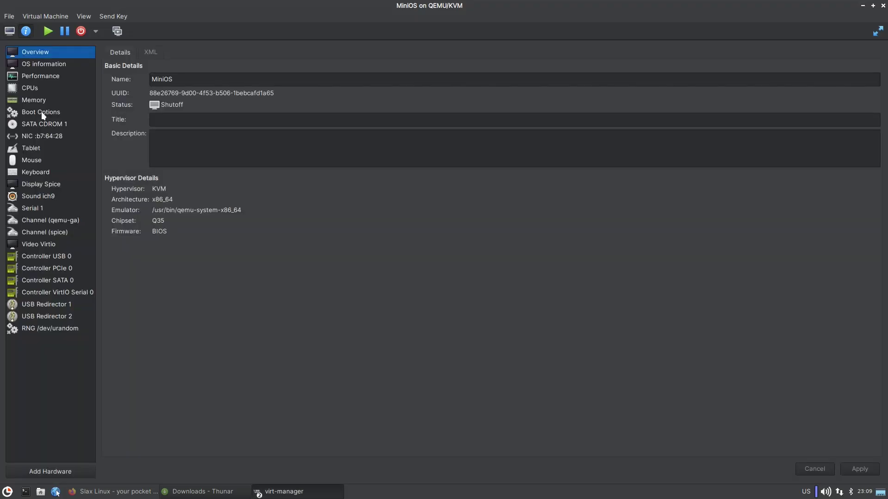
pyautogui.click(41, 126)
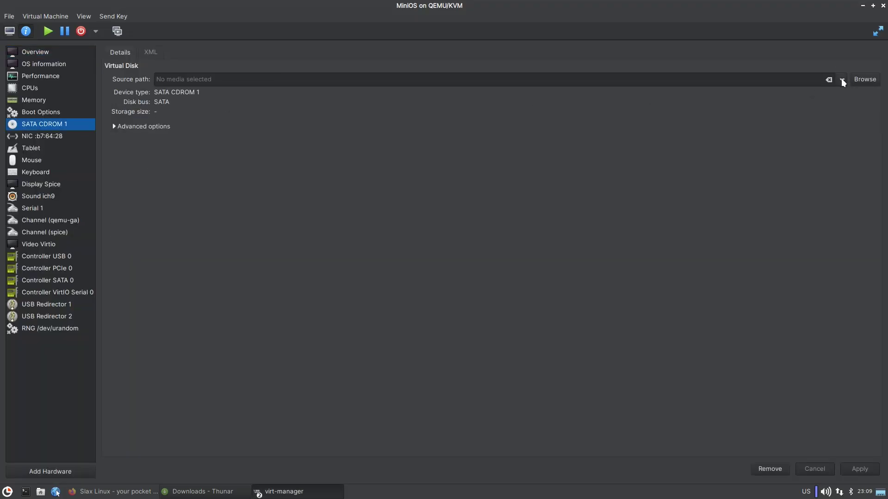
pyautogui.click(842, 80)
pyautogui.click(670, 63)
pyautogui.click(865, 79)
pyautogui.click(302, 168)
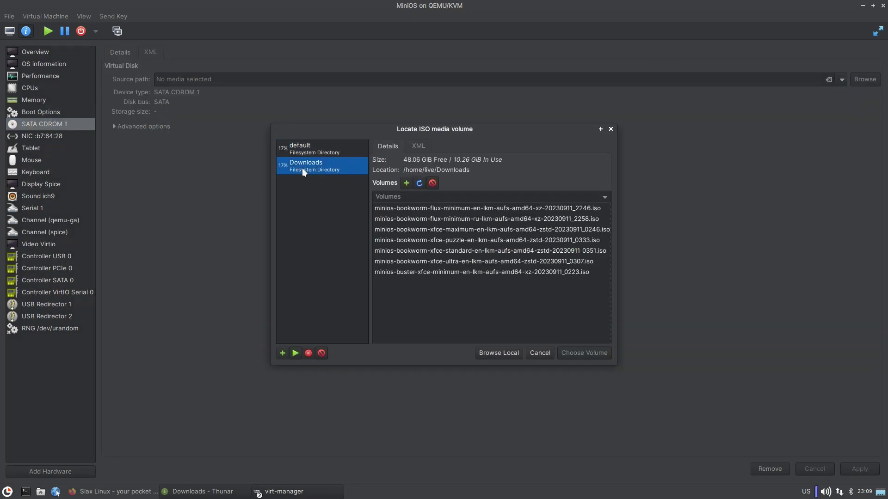
pyautogui.click(465, 212)
pyautogui.click(459, 208)
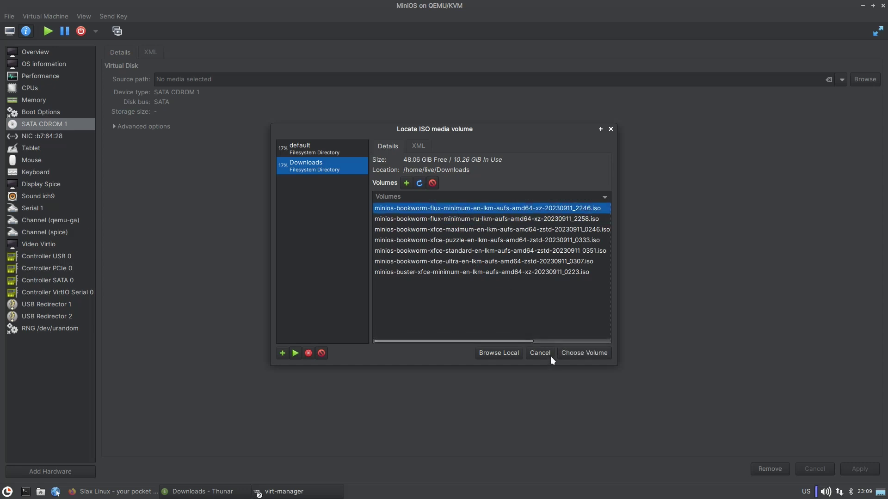
pyautogui.click(578, 355)
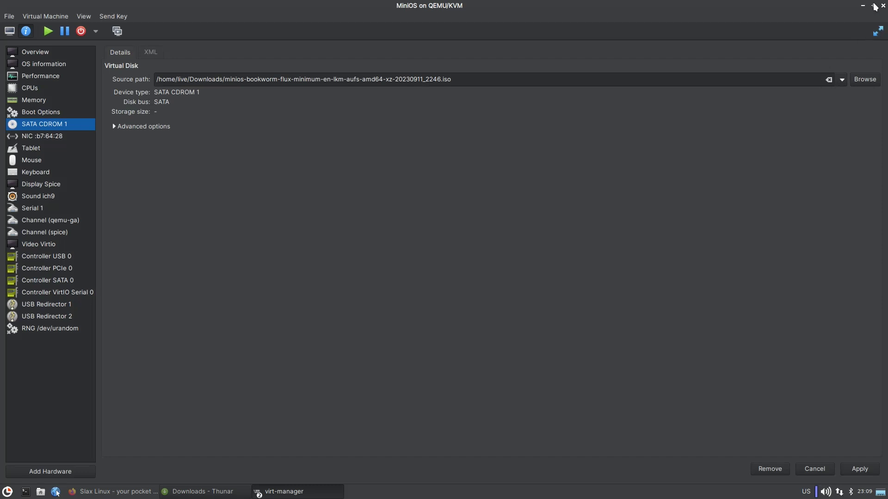
# Resize the VM window to reveal the manager and return to the VM overview.
pyautogui.moveTo(759, 11); pyautogui.dragTo(552, 191)
pyautogui.moveTo(360, 201); pyautogui.dragTo(566, 63)
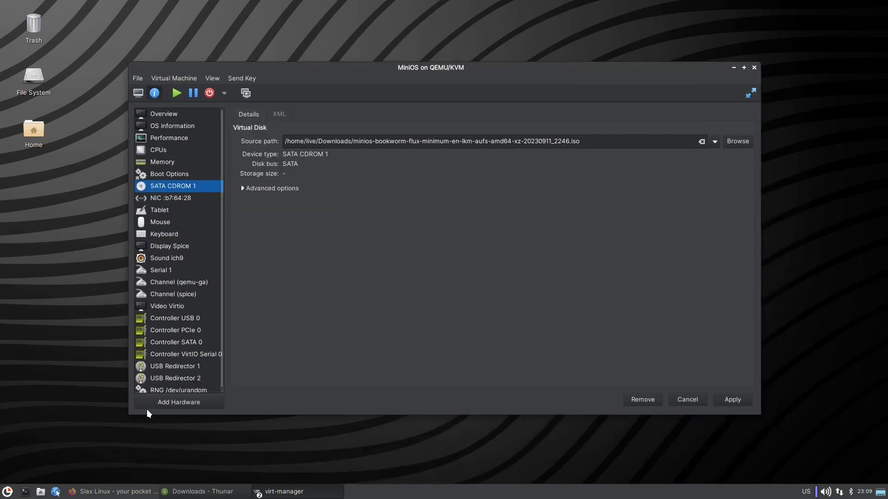
pyautogui.click(167, 114)
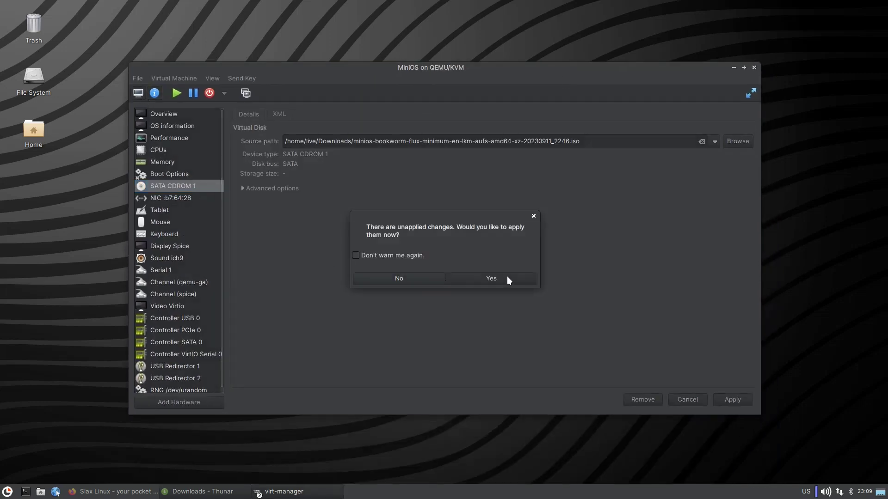
# Apply the CD-ROM change, start the MiniOS VM, then force it off.
pyautogui.click(507, 275)
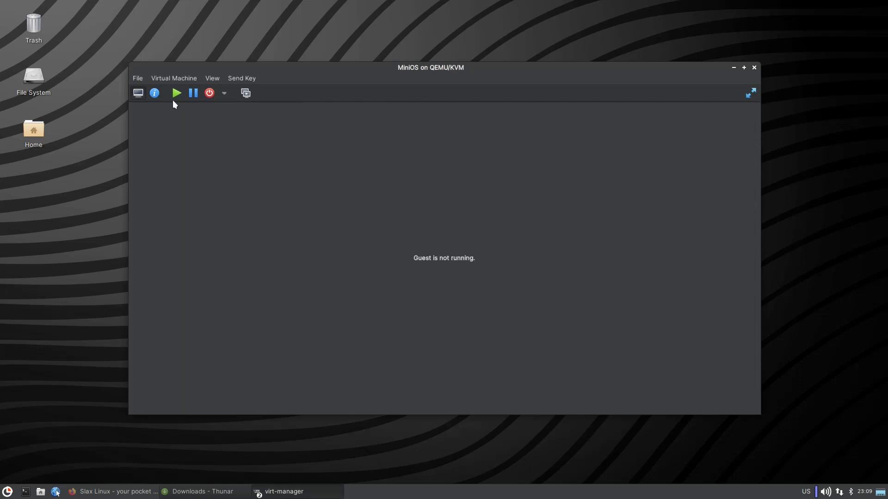
pyautogui.click(176, 93)
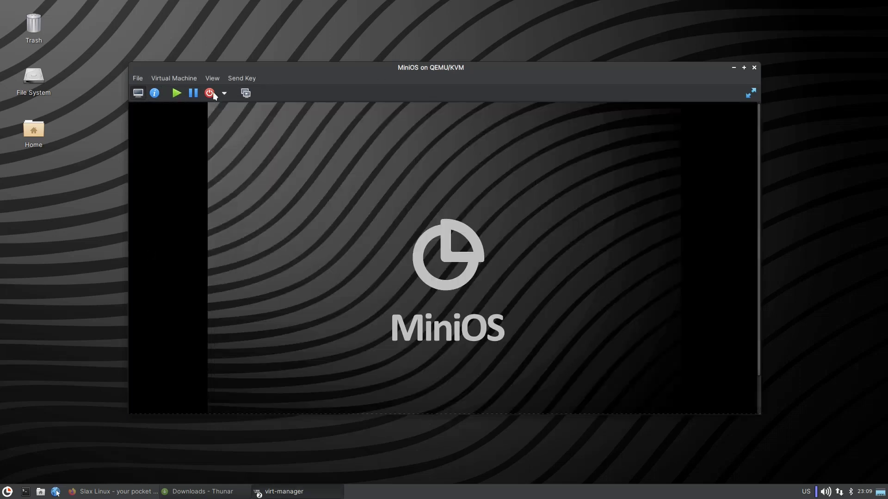
pyautogui.click(224, 94)
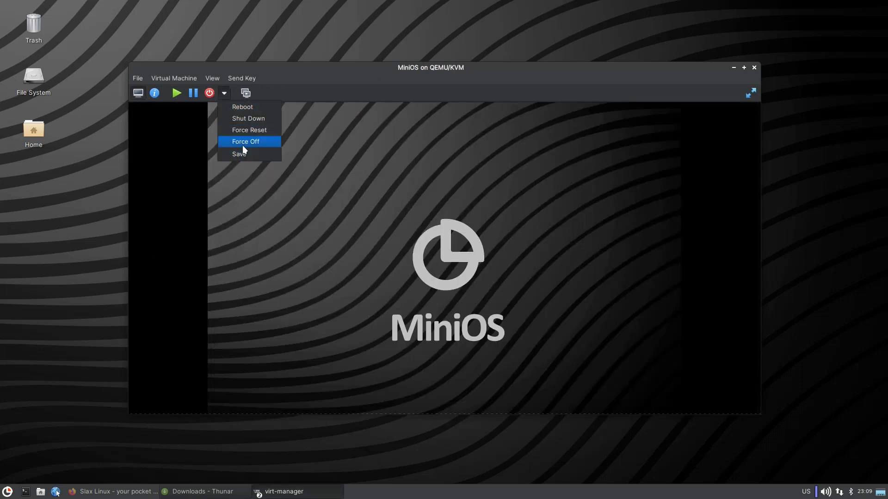
pyautogui.click(241, 143)
pyautogui.click(493, 292)
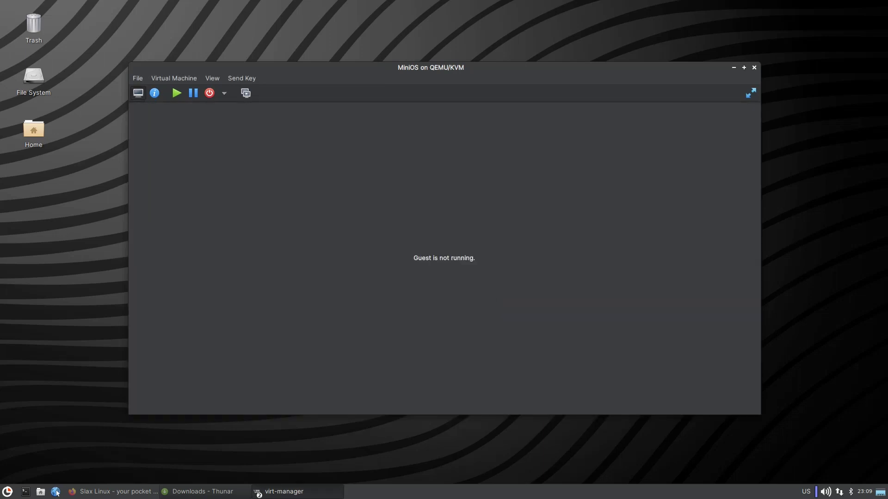
# Launch the Stopwatch beside the VM window and start the MiniOS VM again.
pyautogui.click(7, 492)
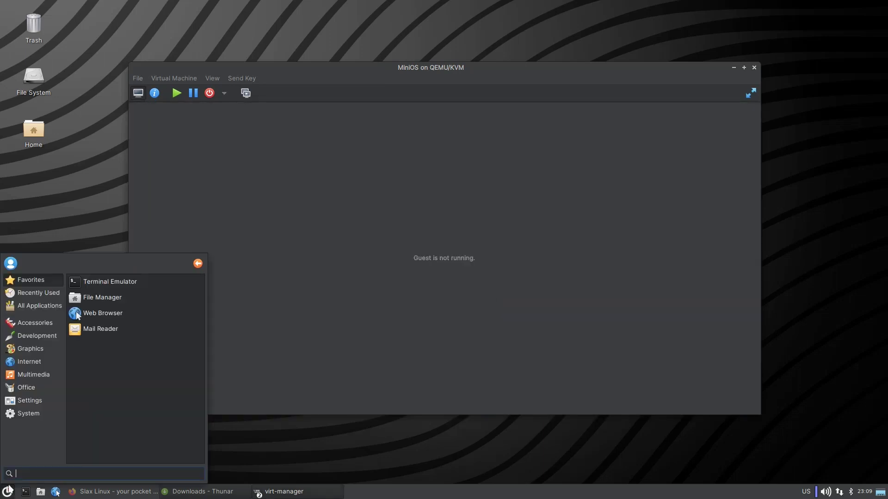
pyautogui.click(40, 320)
pyautogui.scroll(-2, 127, 424)
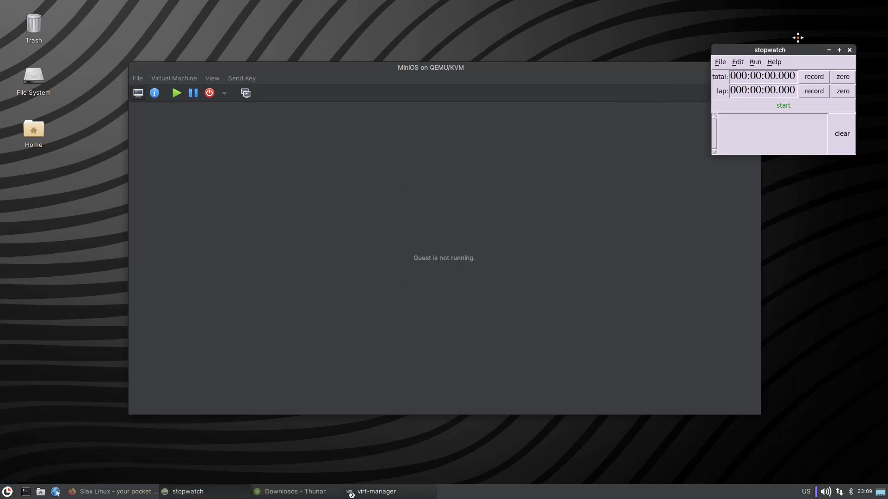
pyautogui.click(814, 20)
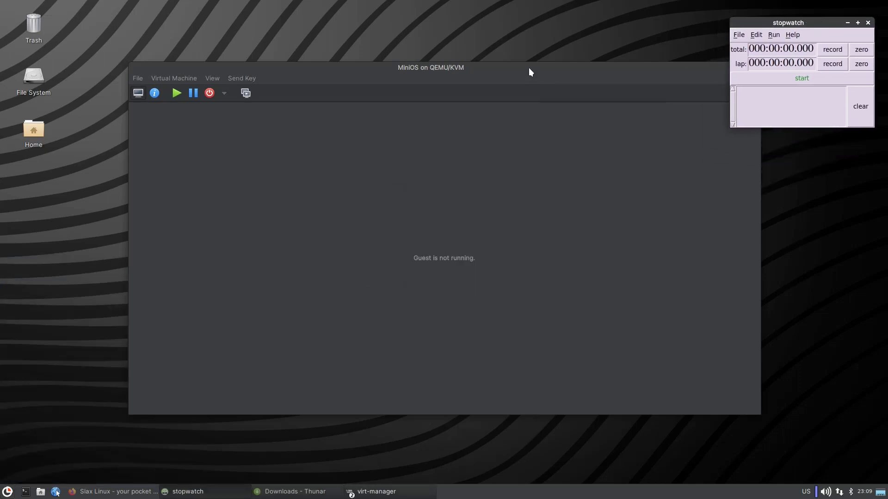
pyautogui.moveTo(530, 72); pyautogui.dragTo(468, 45)
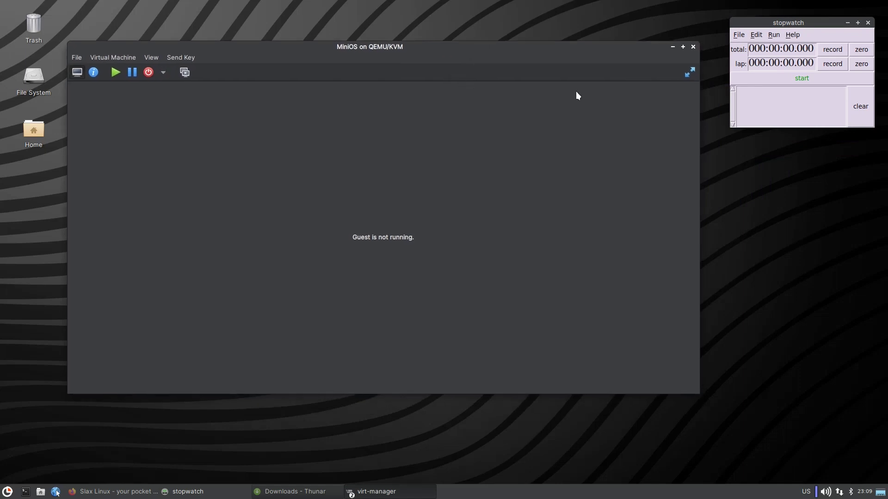
pyautogui.moveTo(772, 25); pyautogui.dragTo(763, 40)
pyautogui.click(116, 72)
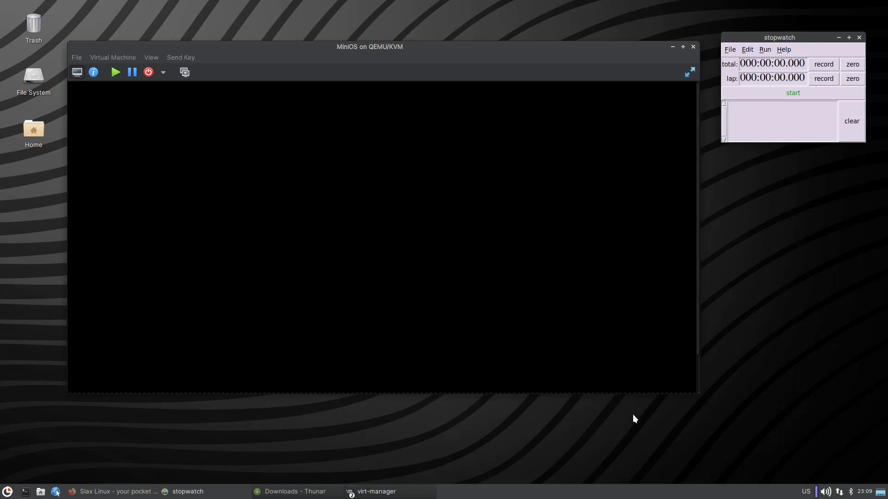
# Enlarge the VM window, force-reset the VM, and time its boot at 22.949 seconds.
pyautogui.moveTo(631, 391); pyautogui.dragTo(637, 458)
pyautogui.click(162, 72)
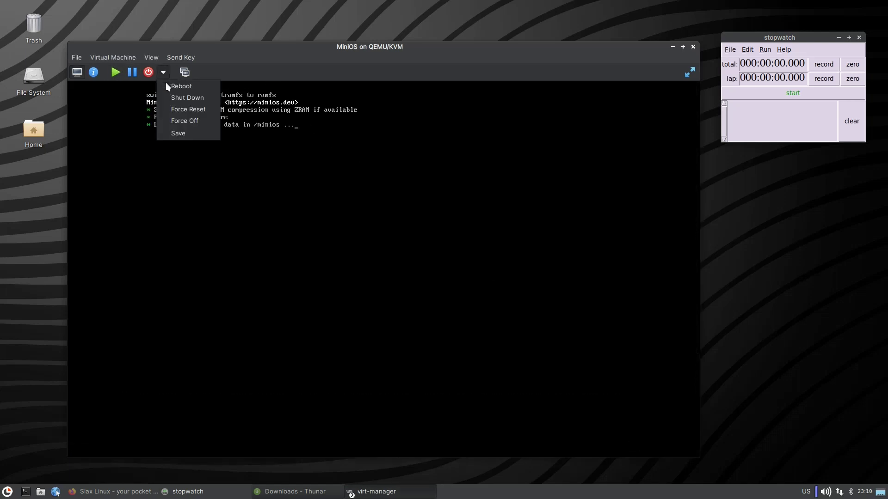
pyautogui.click(185, 111)
pyautogui.click(435, 302)
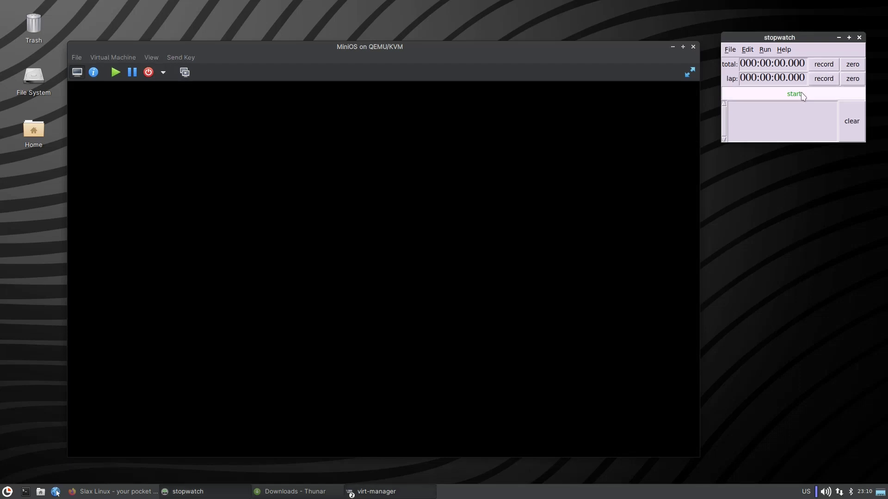
pyautogui.click(802, 96)
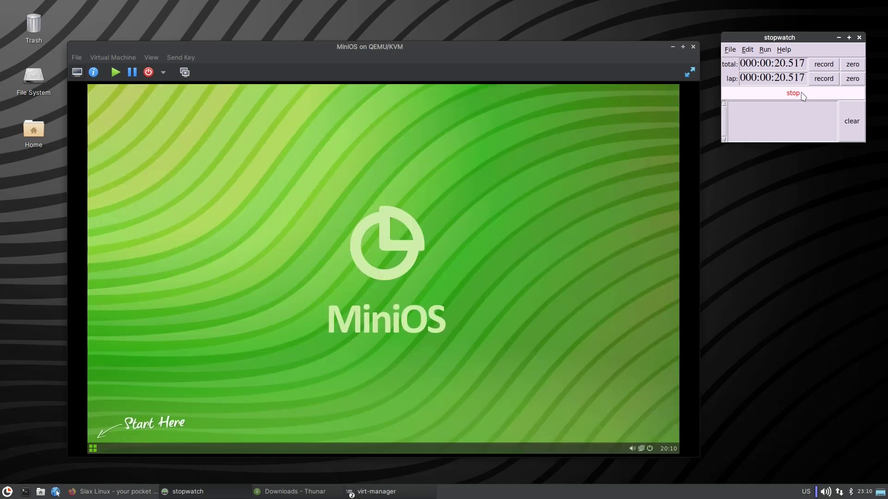
pyautogui.click(776, 96)
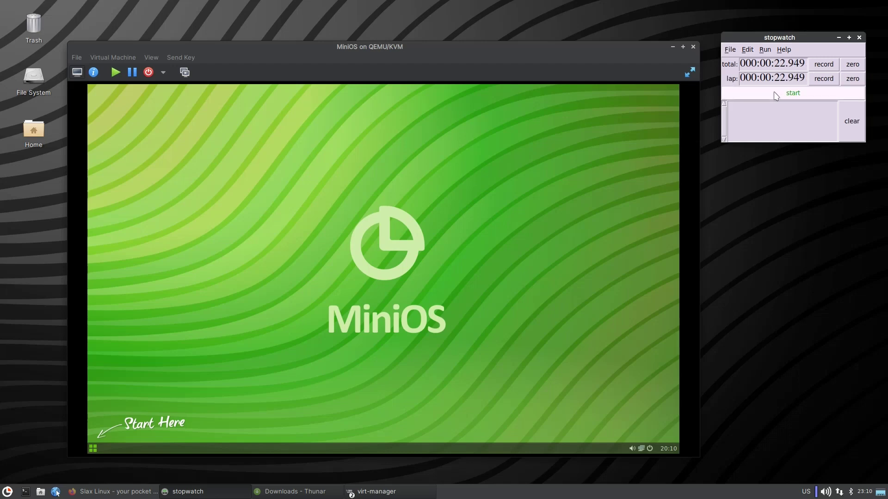
# Bring the VM window forward and dismiss its power options list without choosing.
pyautogui.click(166, 78)
pyautogui.click(164, 74)
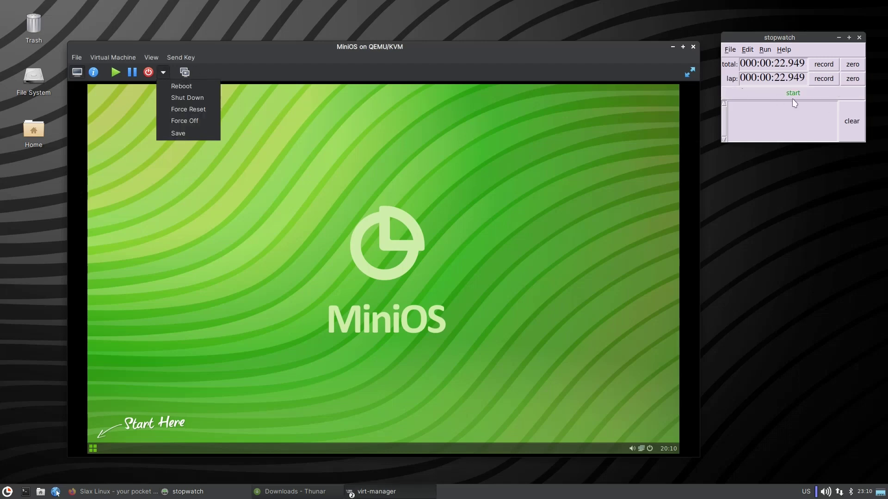
pyautogui.click(786, 116)
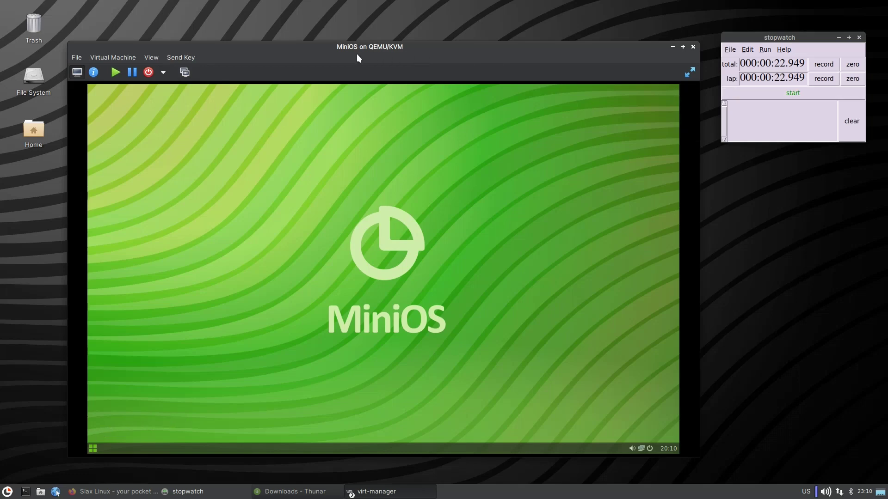
pyautogui.click(94, 449)
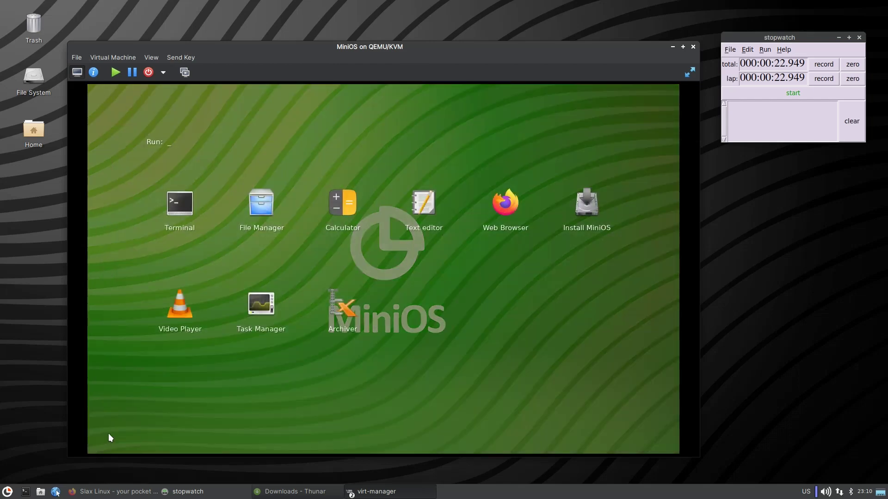
pyautogui.click(108, 434)
pyautogui.rightClick(201, 284)
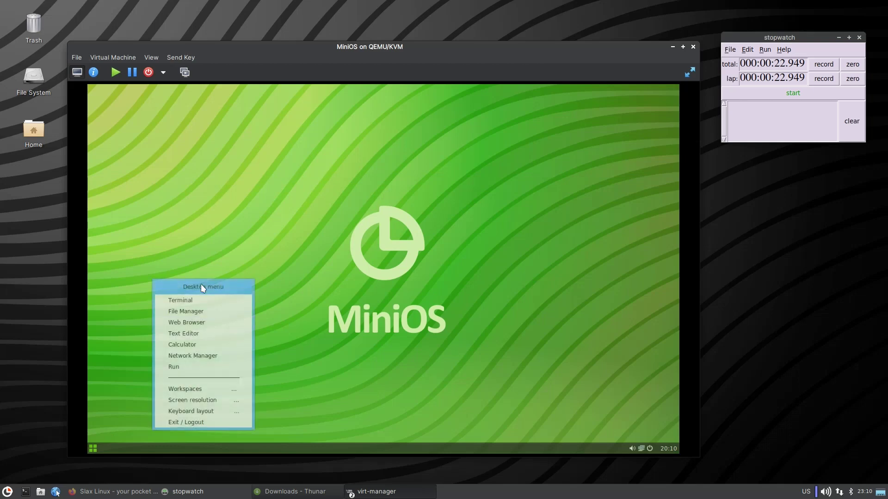
pyautogui.click(206, 301)
pyautogui.moveTo(373, 159); pyautogui.dragTo(380, 159)
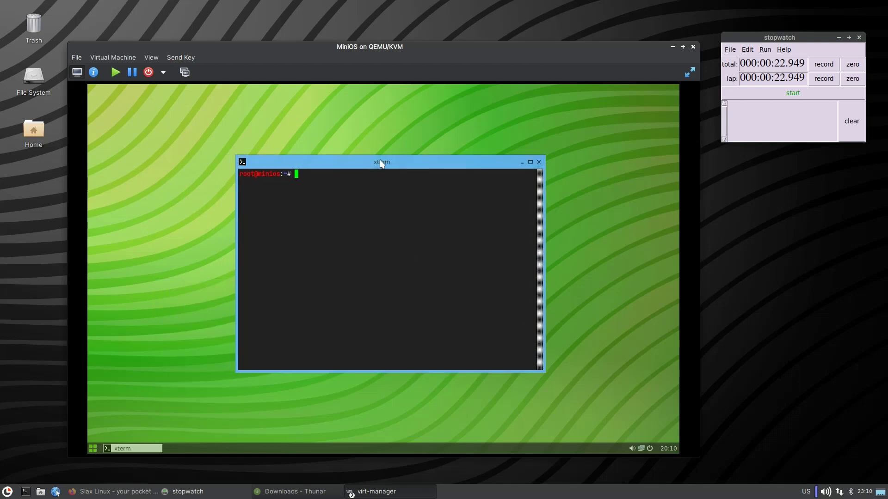
pyautogui.write('neofetch')
pyautogui.press('Return')
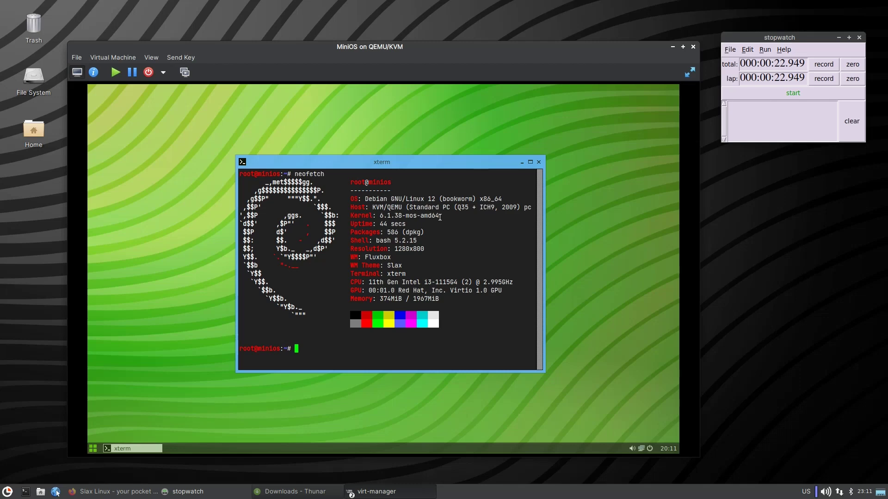
pyautogui.moveTo(426, 164); pyautogui.dragTo(434, 157)
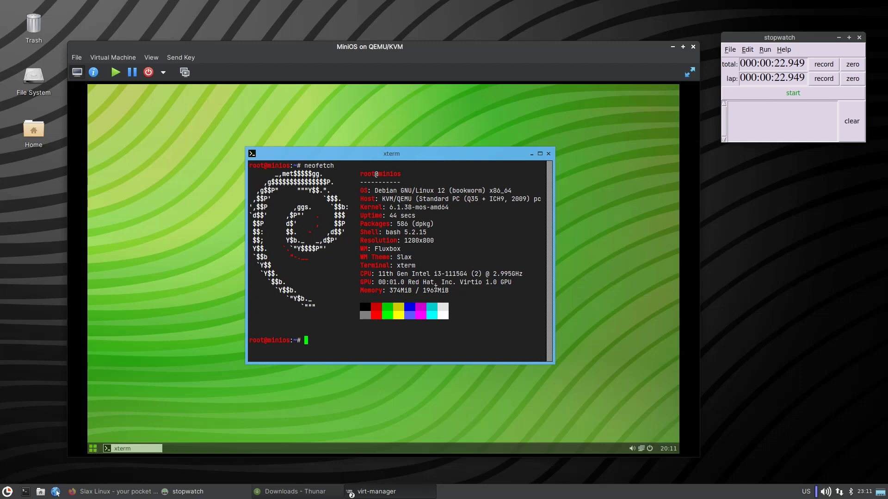
pyautogui.write('htop')
pyautogui.press('Return')
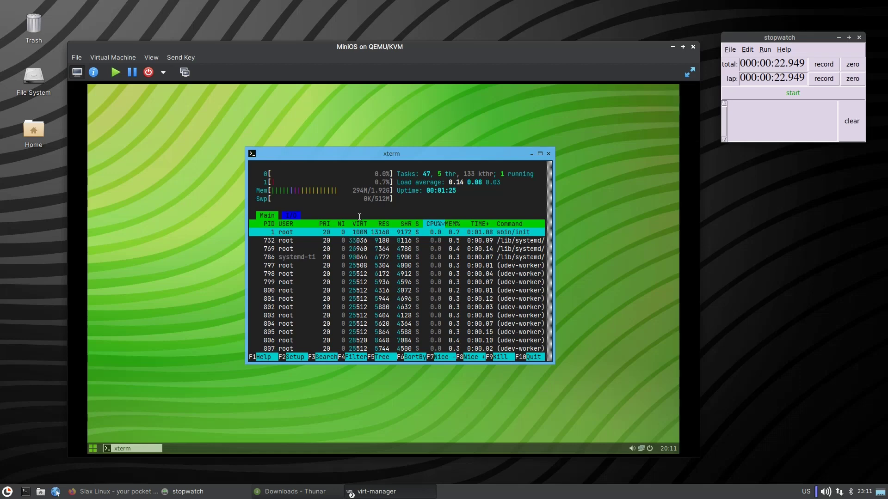
pyautogui.click(549, 154)
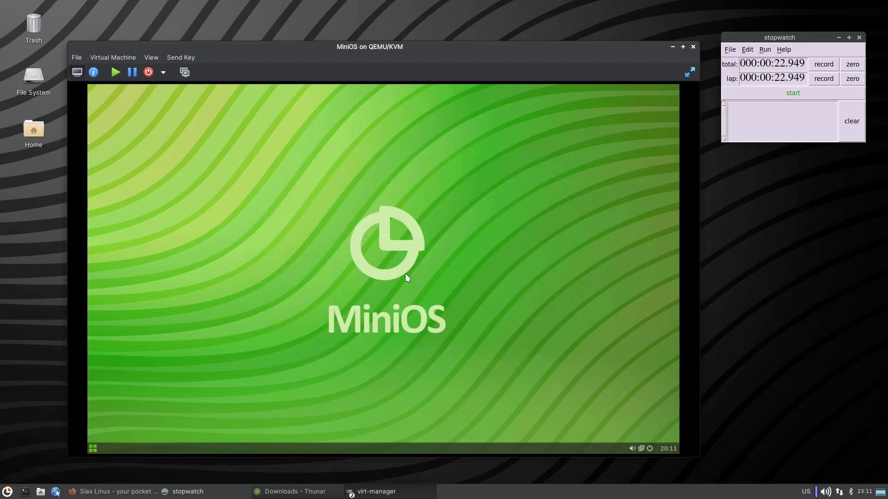
# Launch Mousepad in the guest, view its About (version 0.5.10), close it, reopen the launcher.
pyautogui.click(93, 448)
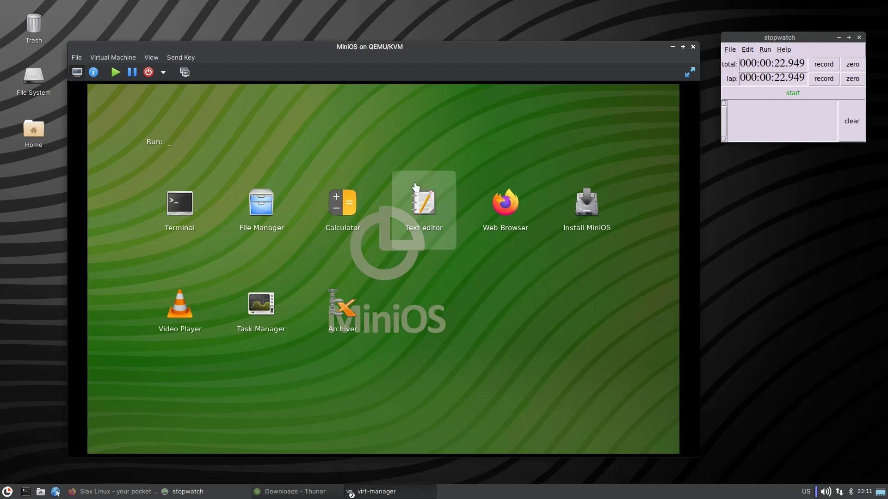
pyautogui.click(429, 195)
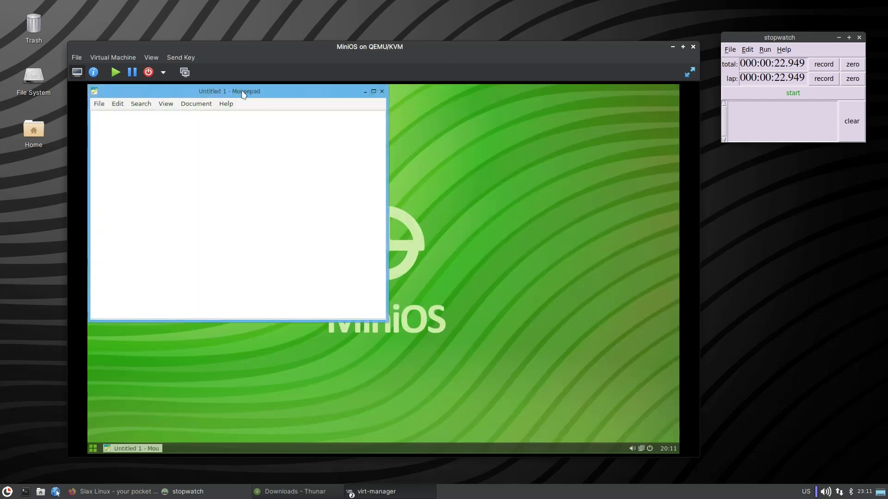
pyautogui.moveTo(246, 92); pyautogui.dragTo(405, 155)
pyautogui.click(388, 164)
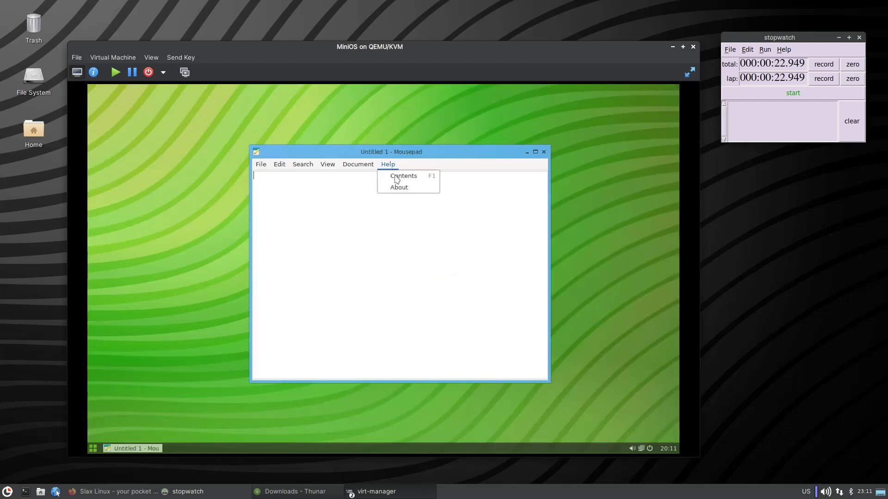
pyautogui.click(401, 187)
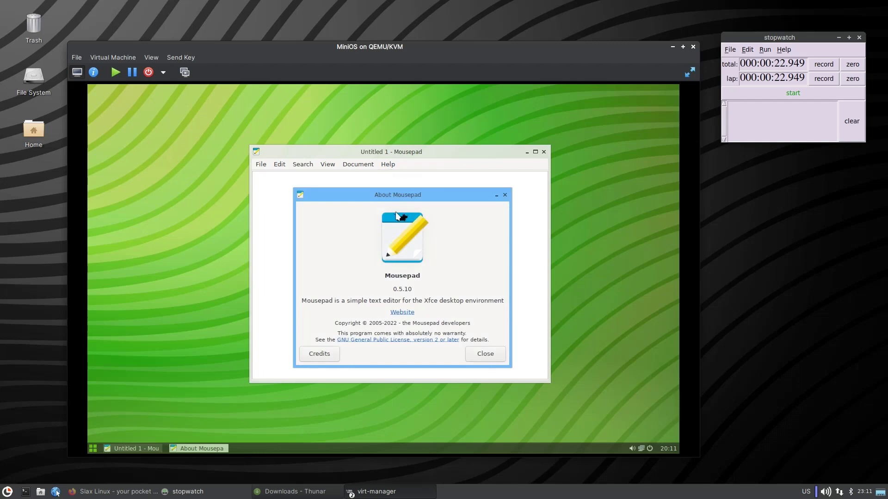
pyautogui.click(504, 194)
pyautogui.click(544, 153)
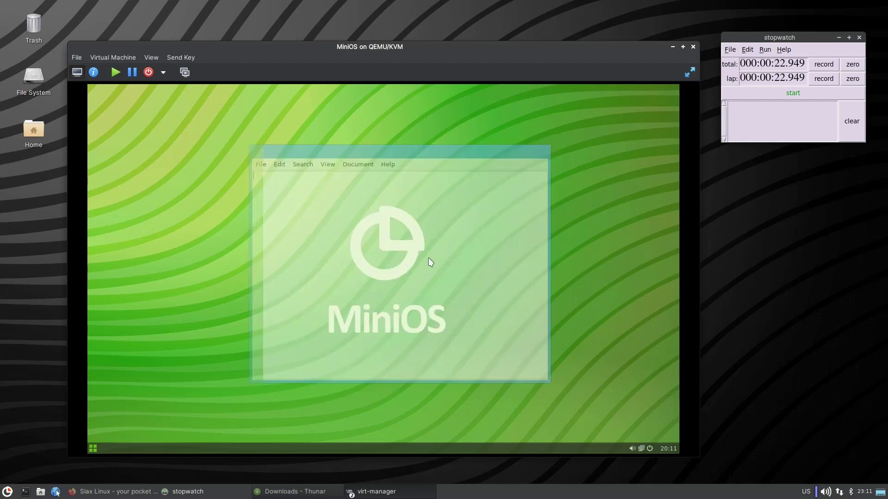
pyautogui.click(93, 449)
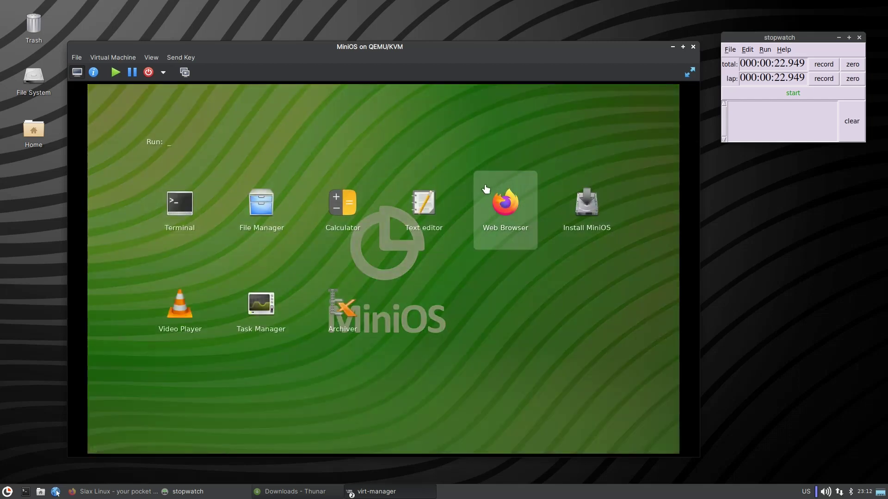
# Open the guest's web browser on the MiniOS welcome page, then close it.
pyautogui.click(506, 211)
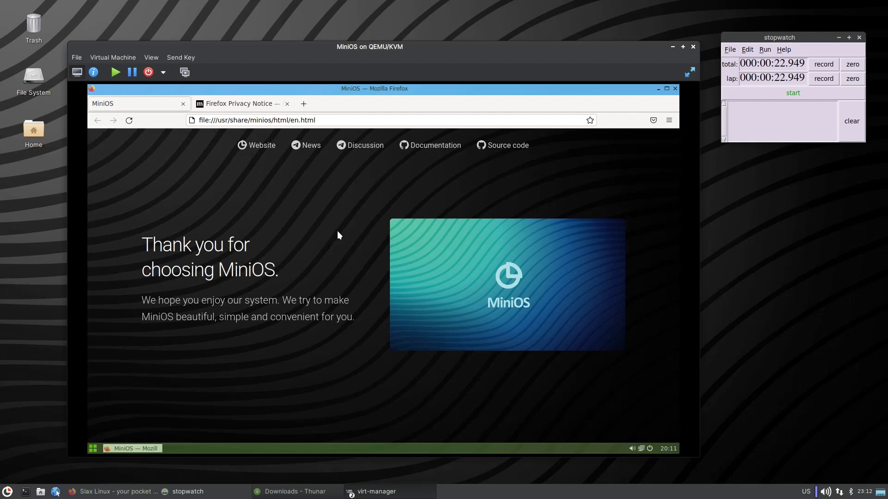
pyautogui.click(675, 89)
# Start Install MiniOS in the guest, then bring the host's Slax Firefox window forward.
pyautogui.click(94, 446)
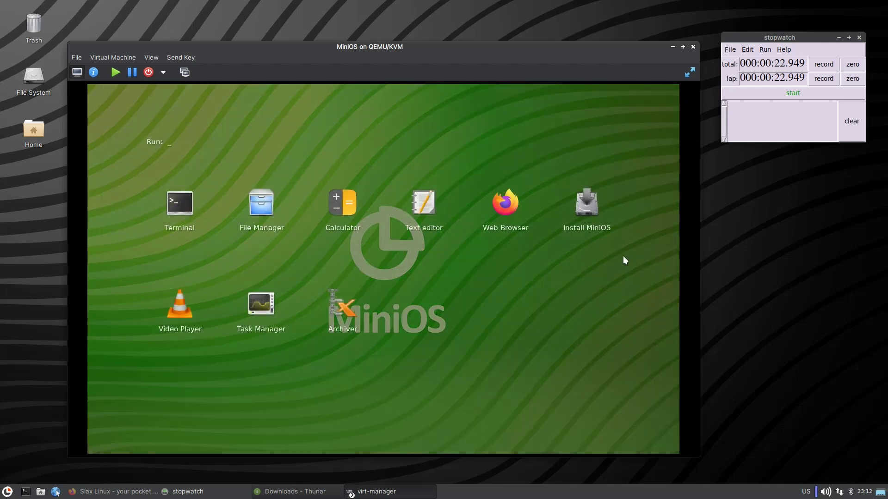
pyautogui.click(589, 205)
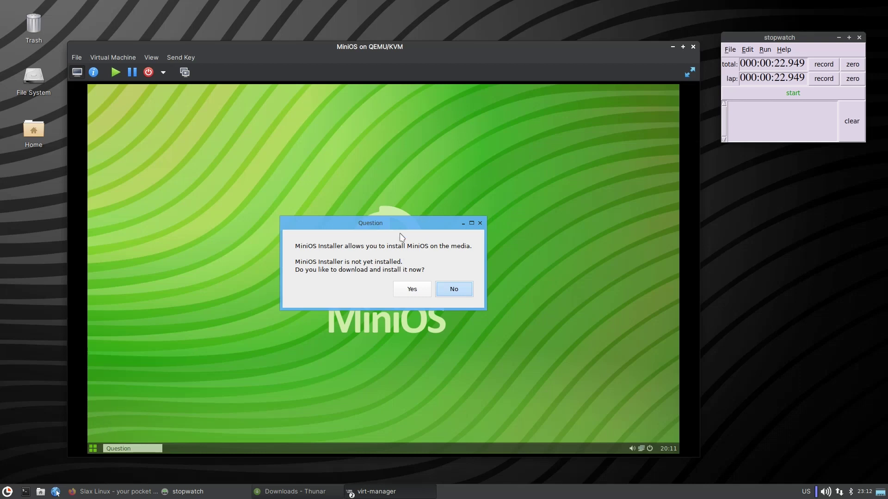
pyautogui.moveTo(398, 213); pyautogui.dragTo(404, 231)
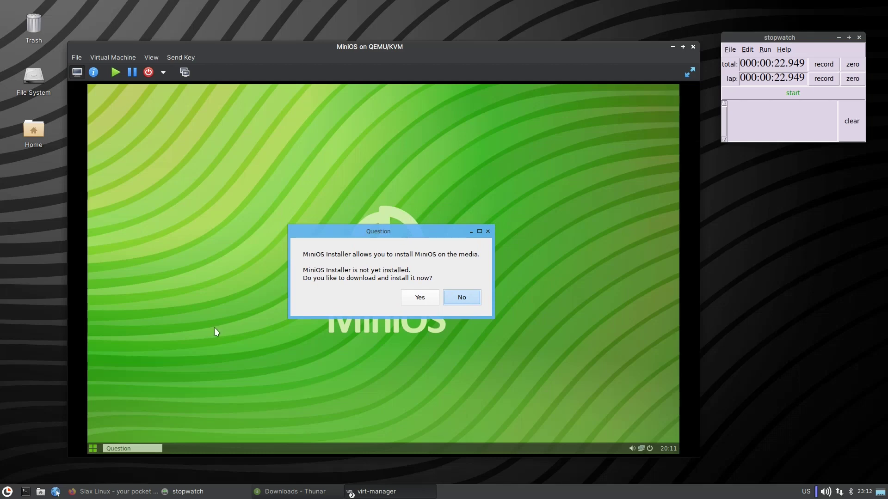
pyautogui.click(121, 492)
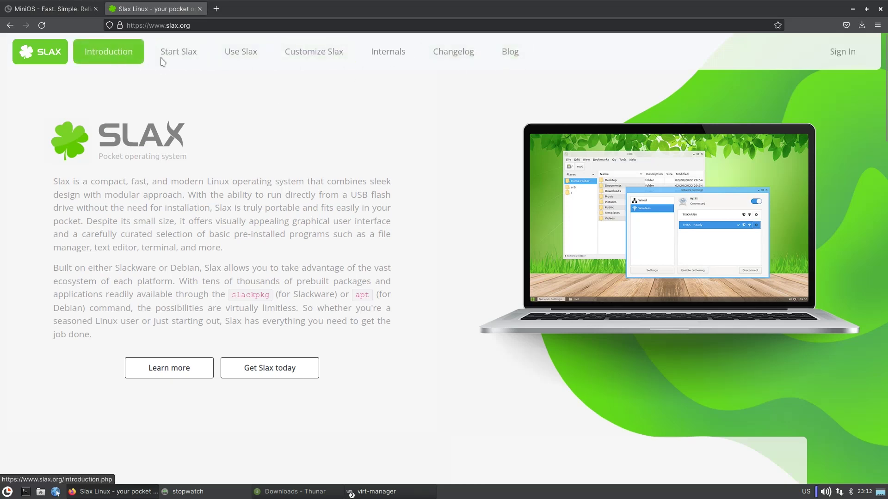
# Open the MiniOS Documentation guide for installing to hard disk or USB.
pyautogui.click(54, 13)
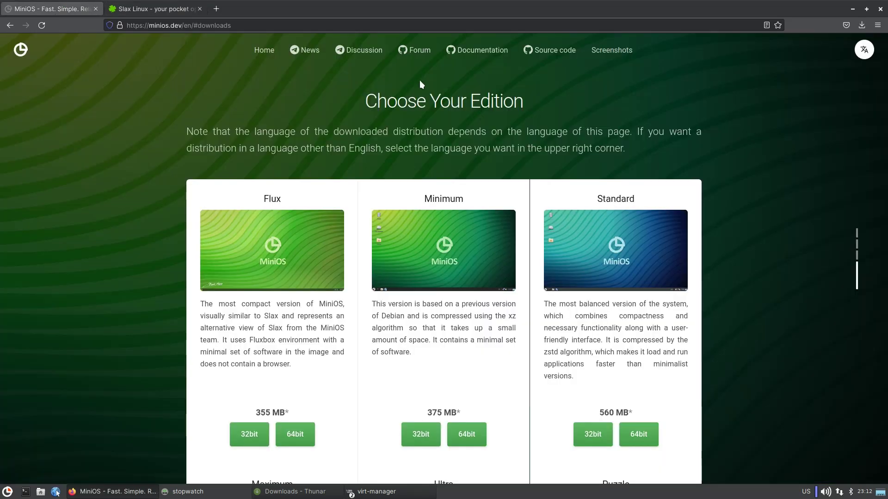
pyautogui.click(484, 57)
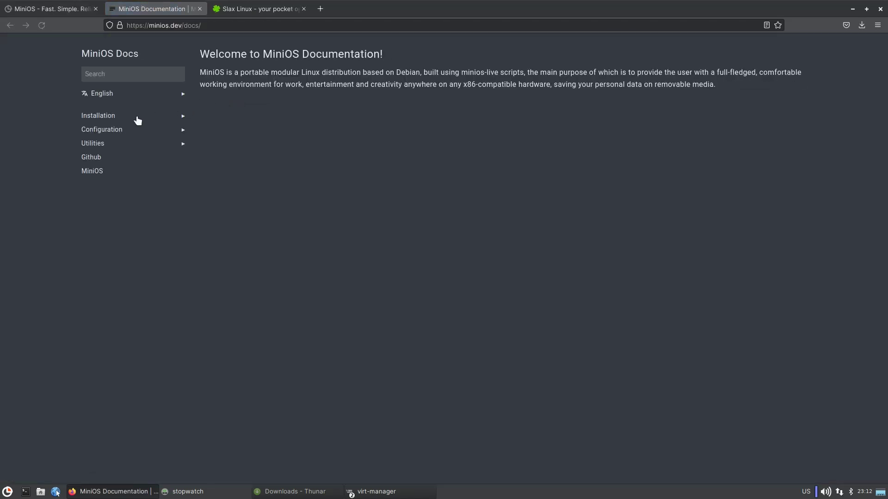
pyautogui.click(110, 118)
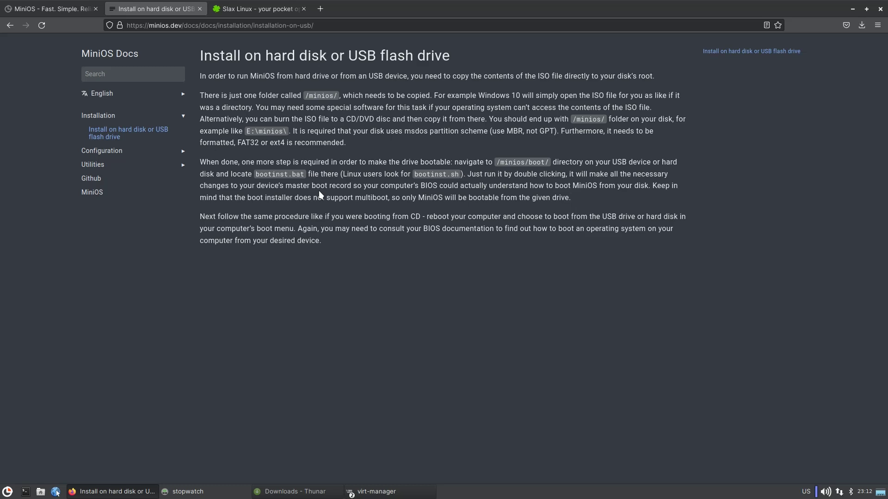
# Read the What is MiniOS? section on the downloads tab, then minimize Firefox.
pyautogui.click(37, 9)
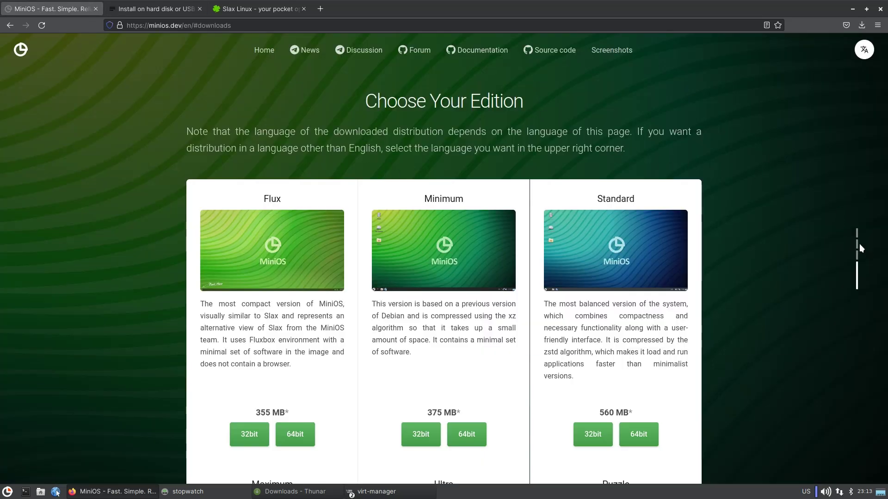
pyautogui.click(857, 243)
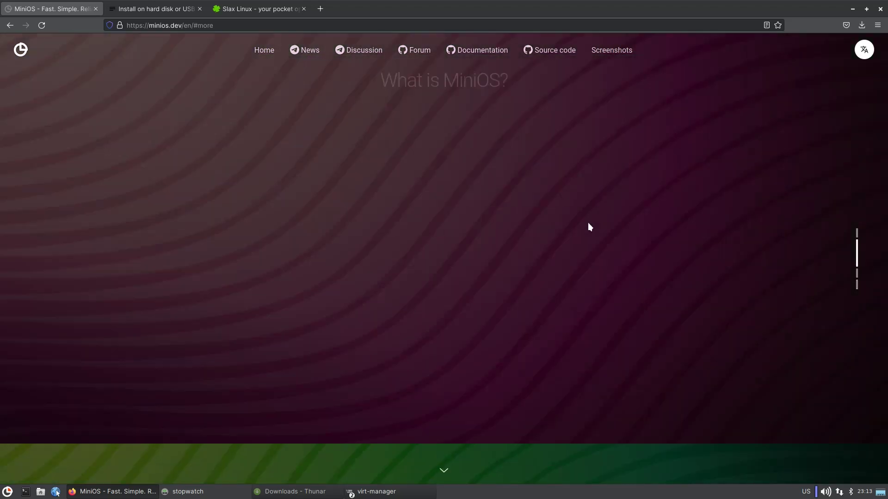
pyautogui.scroll(-2, 543, 363)
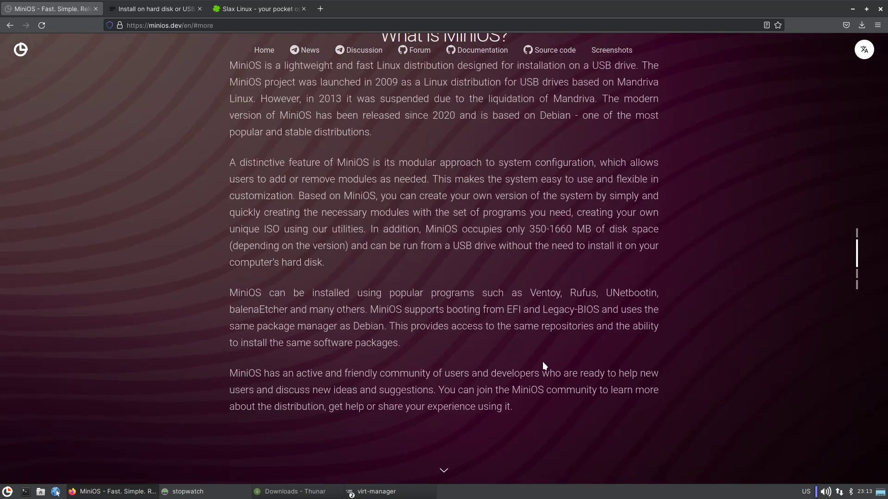
pyautogui.moveTo(536, 293); pyautogui.dragTo(290, 309)
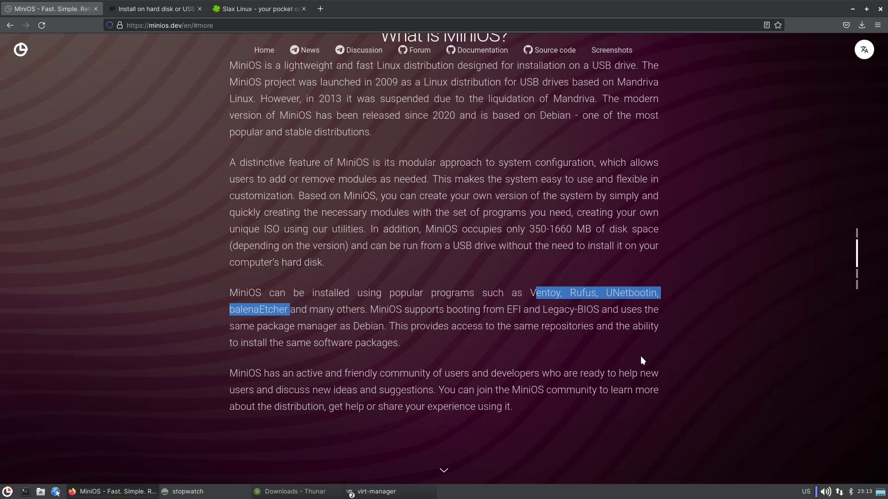
pyautogui.click(594, 351)
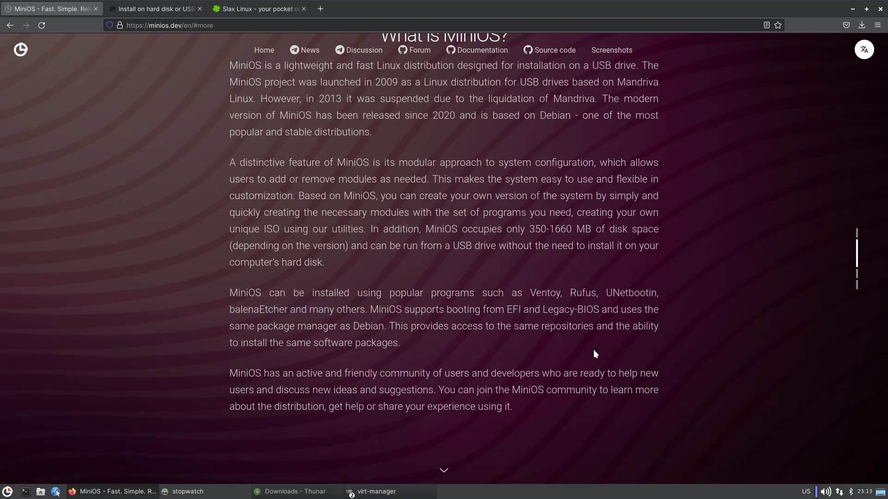
pyautogui.click(853, 10)
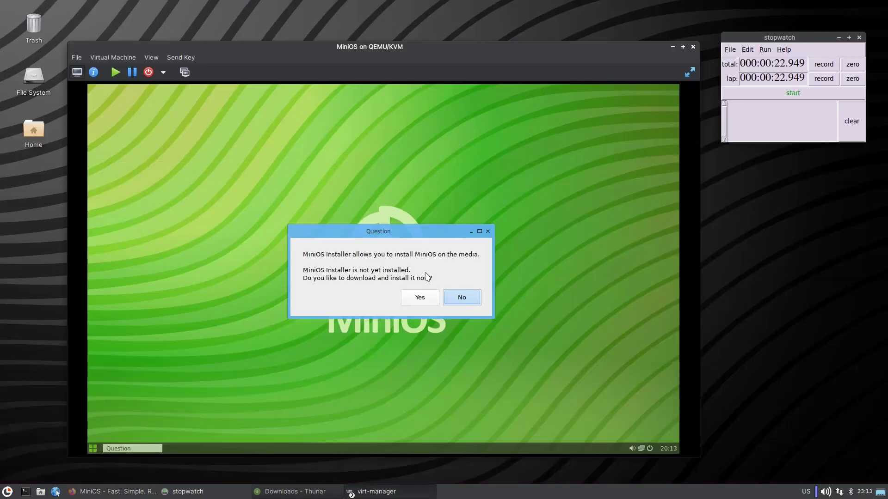
# Accept the installer download, try installing MiniOS with btrfs, and close the no-device warning.
pyautogui.click(420, 299)
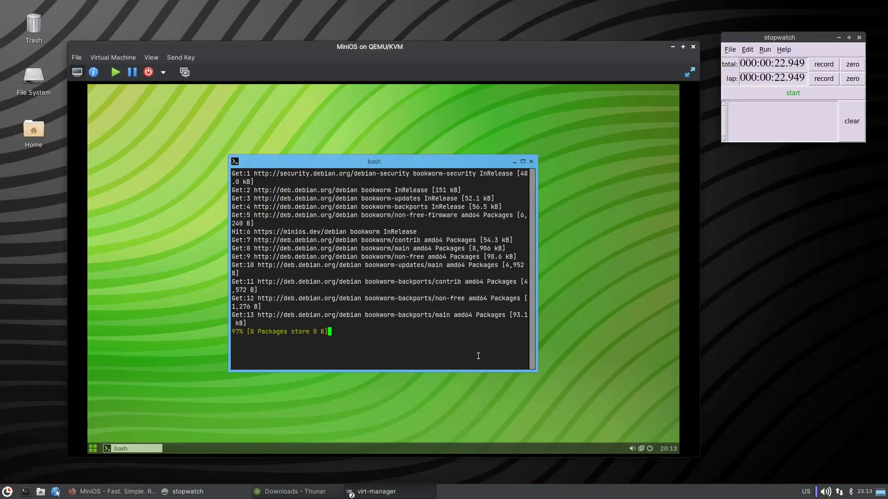
pyautogui.click(92, 448)
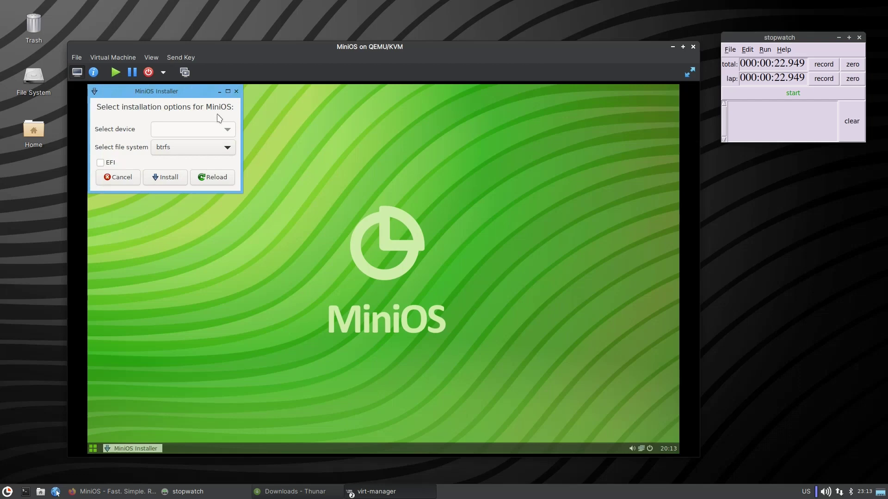
pyautogui.moveTo(169, 96); pyautogui.dragTo(394, 171)
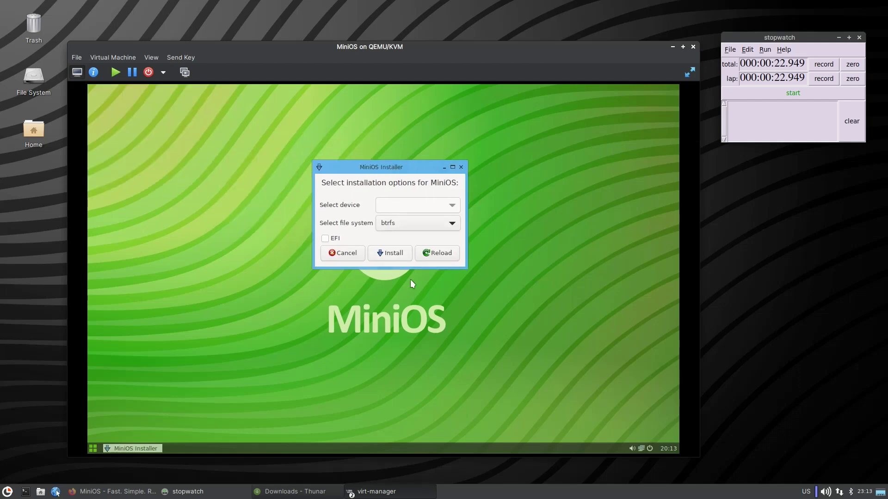
pyautogui.click(394, 227)
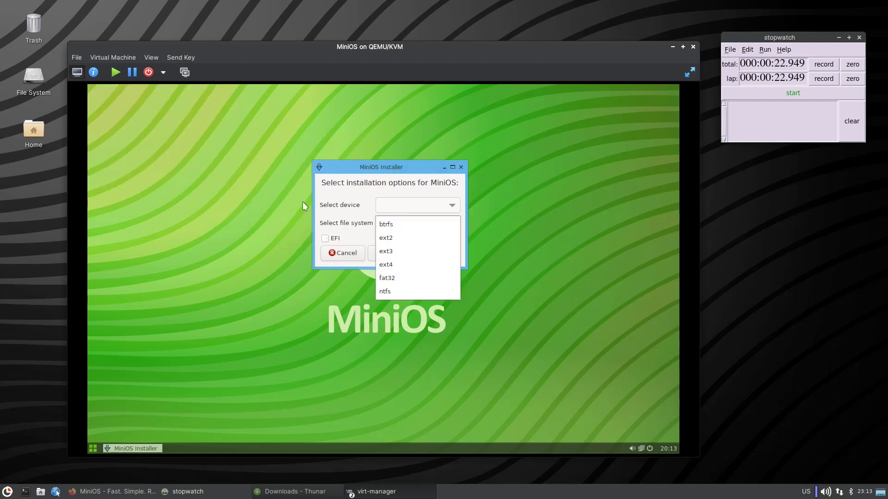
pyautogui.click(386, 225)
pyautogui.click(392, 253)
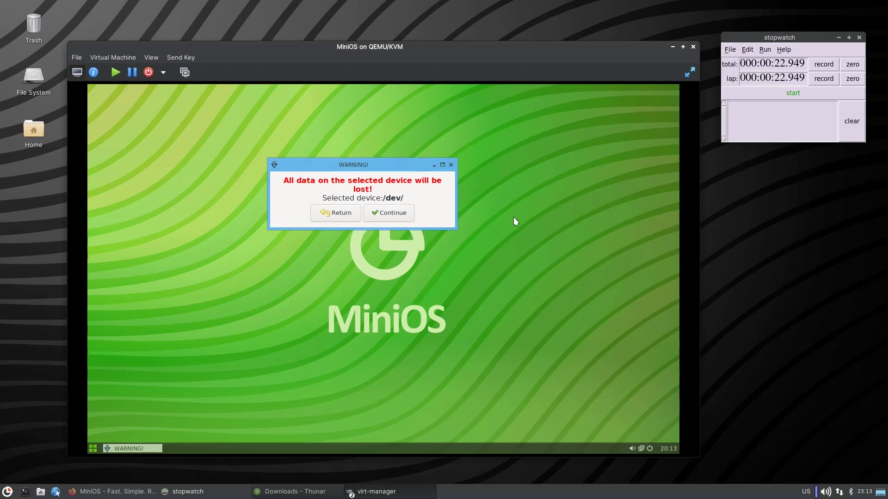
pyautogui.click(451, 166)
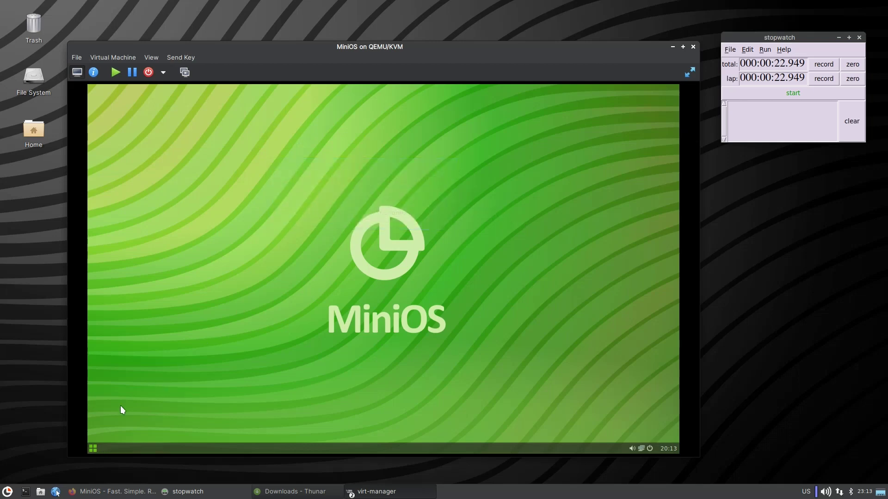
# Open and close the guest's application launcher and its Network Settings window.
pyautogui.click(95, 450)
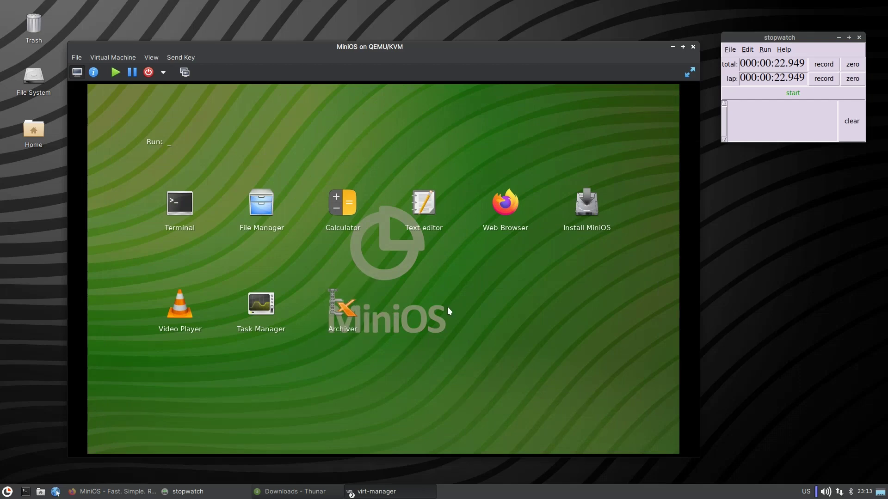
pyautogui.press('Escape')
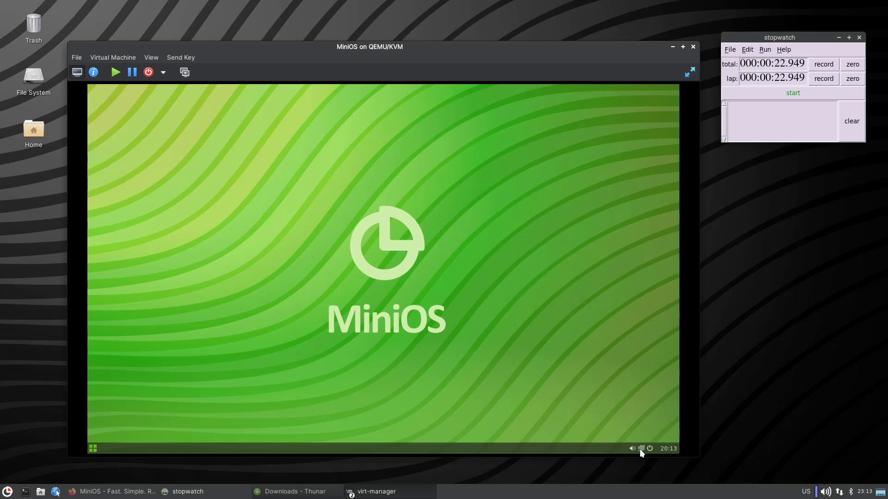
pyautogui.click(640, 448)
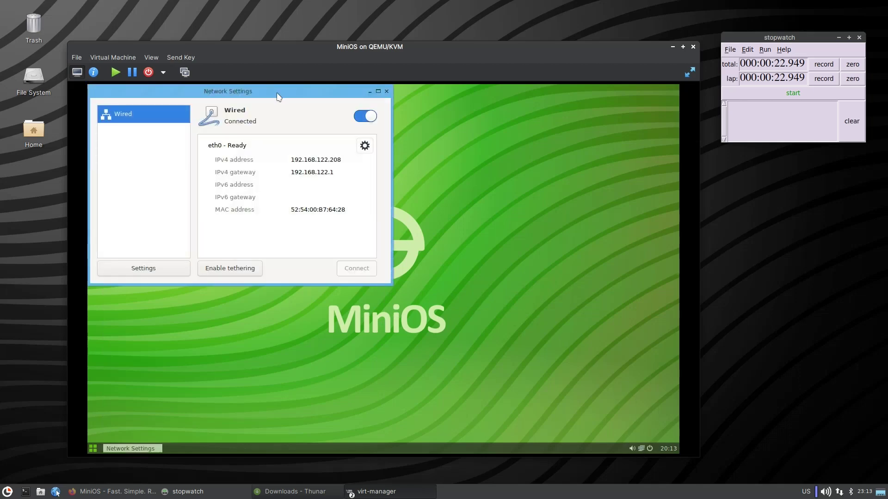
pyautogui.moveTo(278, 94); pyautogui.dragTo(481, 185)
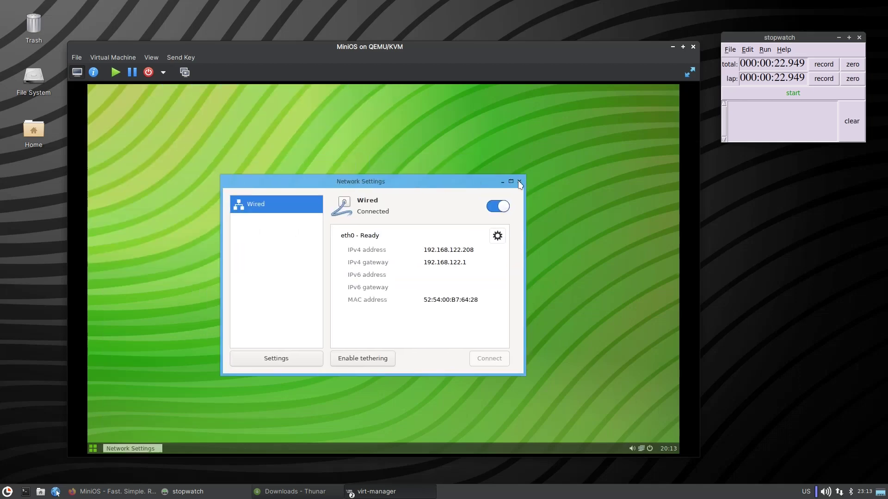
pyautogui.click(519, 181)
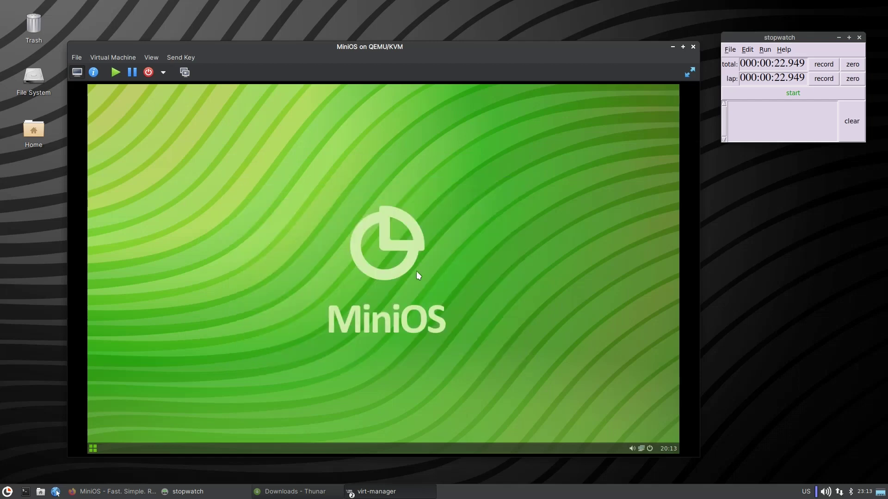
# Force the MiniOS VM off from the Shutdown dropdown and confirm.
pyautogui.click(163, 73)
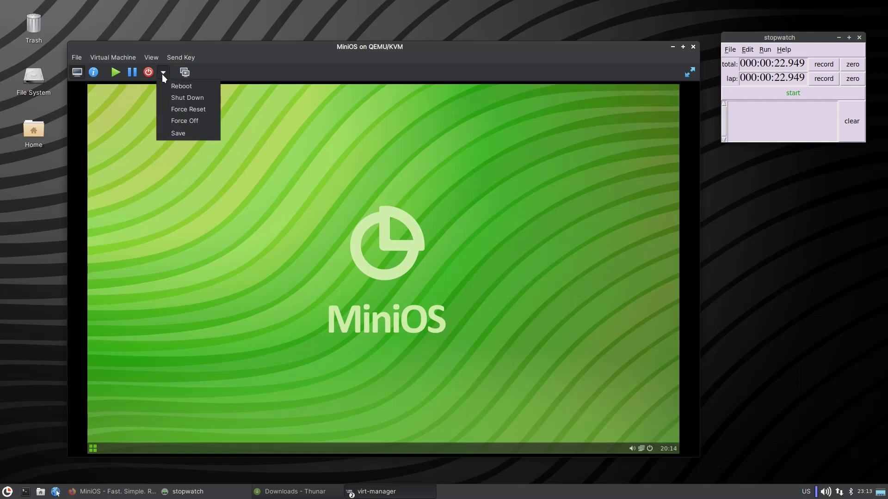
pyautogui.click(192, 121)
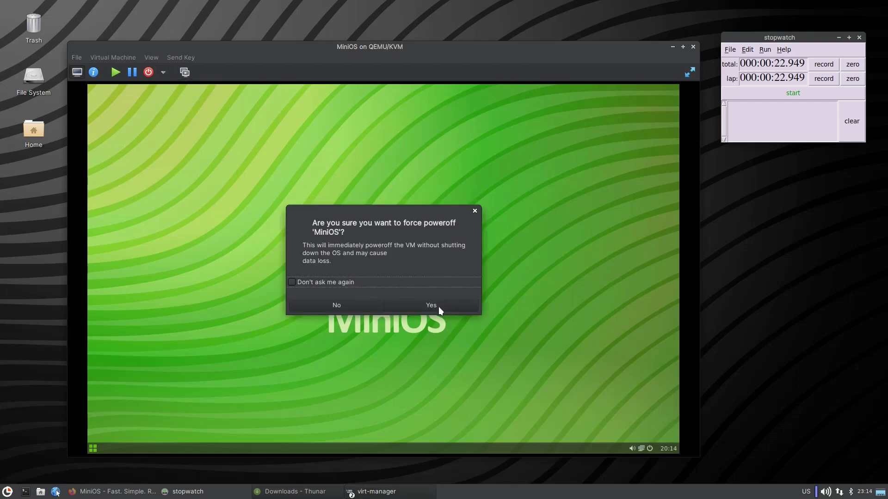
pyautogui.click(431, 306)
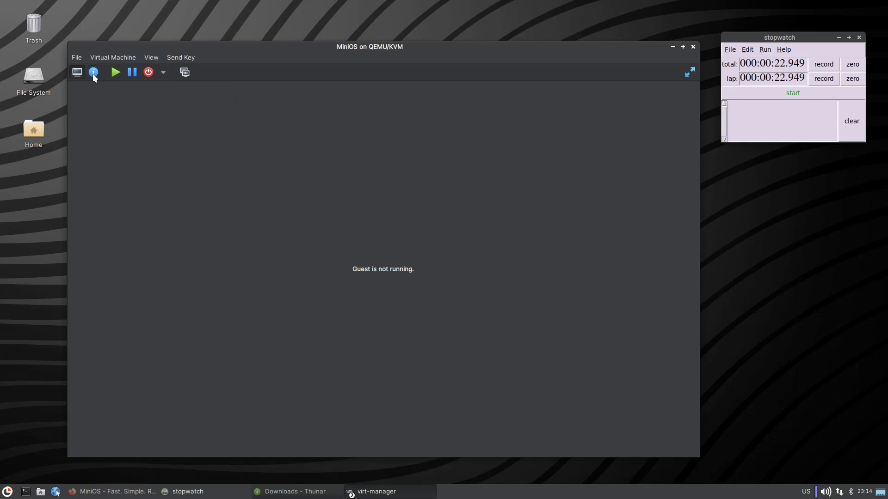
# Swap SATA CDROM 1 to the Russian flux-minimum _2258 ISO, zero the stopwatch, and run the VM.
pyautogui.click(93, 75)
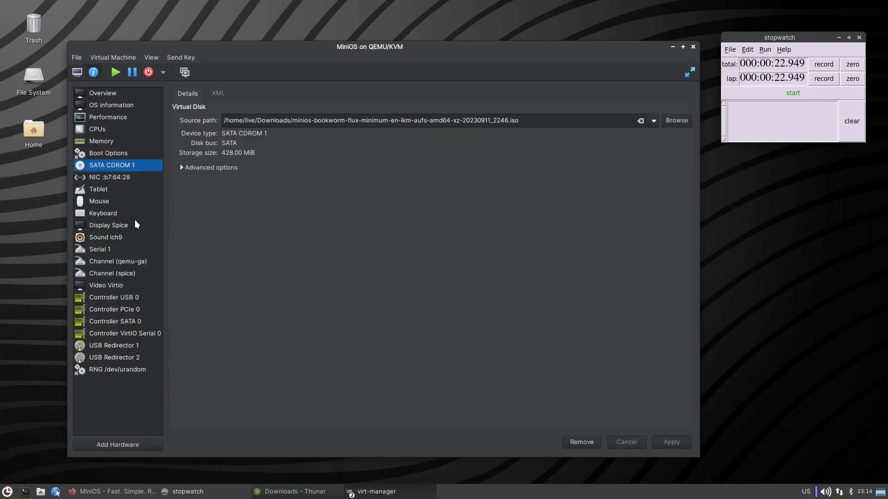
pyautogui.click(663, 120)
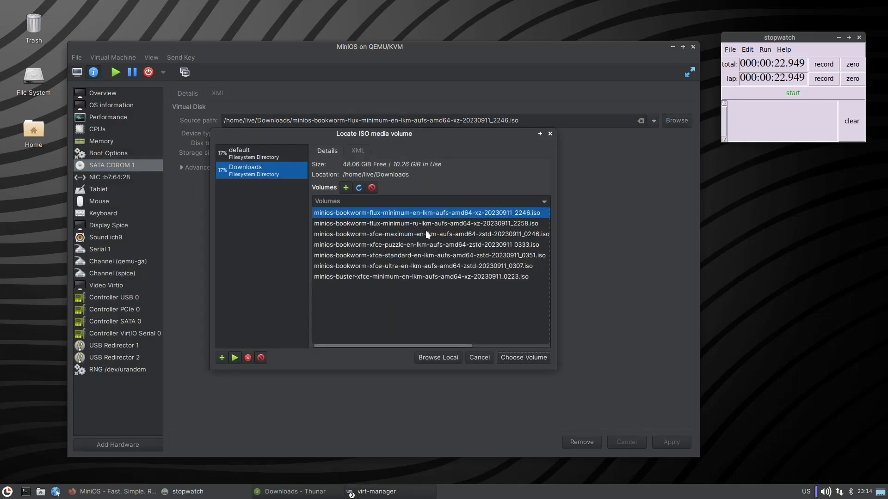
pyautogui.click(425, 226)
pyautogui.click(529, 357)
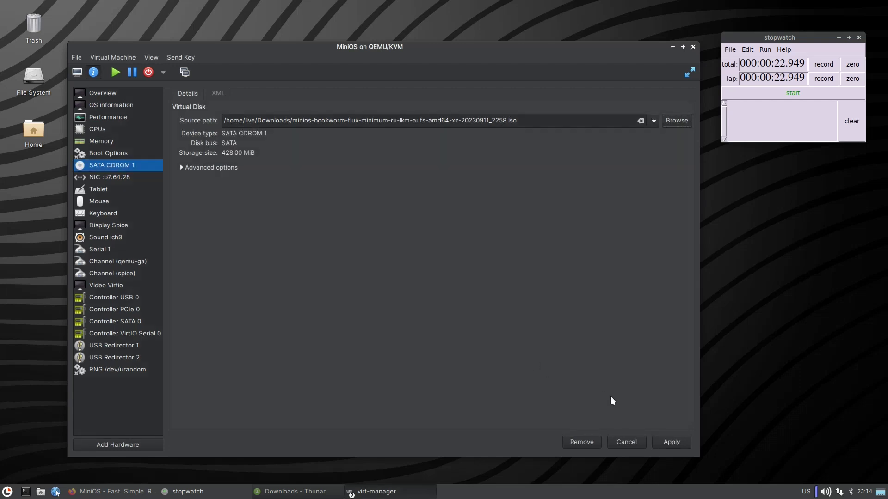
pyautogui.click(662, 440)
pyautogui.click(850, 68)
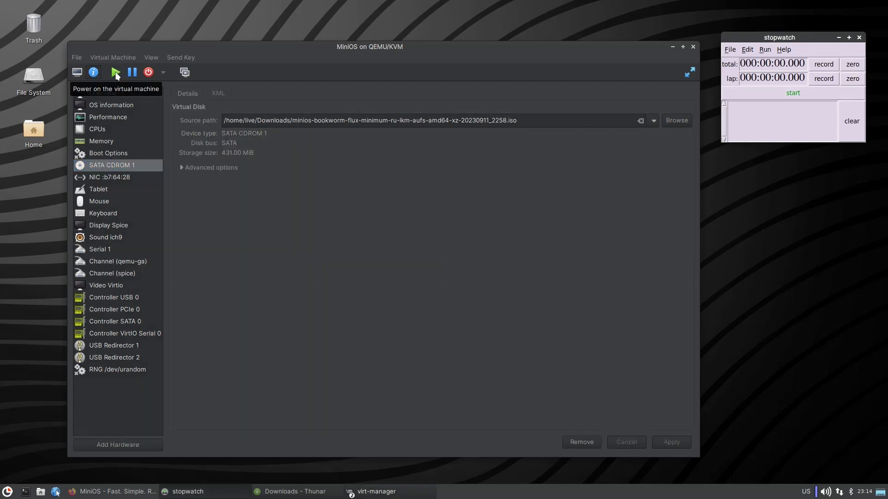
pyautogui.click(77, 72)
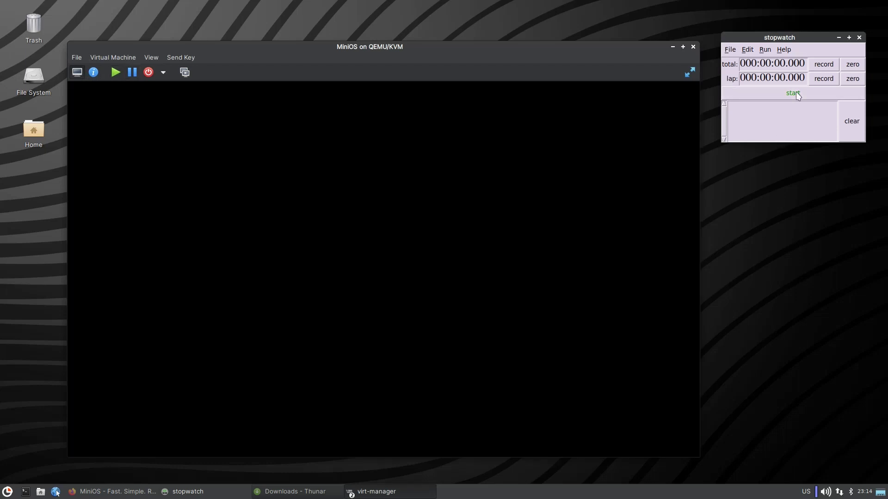
# Time the Russian-ISO boot until the desktop appears, stopping at 00:00:17.988.
pyautogui.click(797, 94)
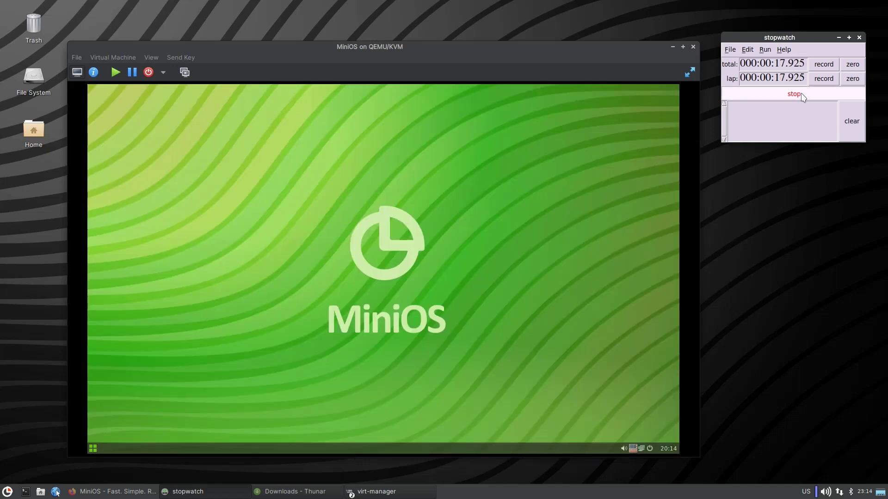
pyautogui.click(802, 95)
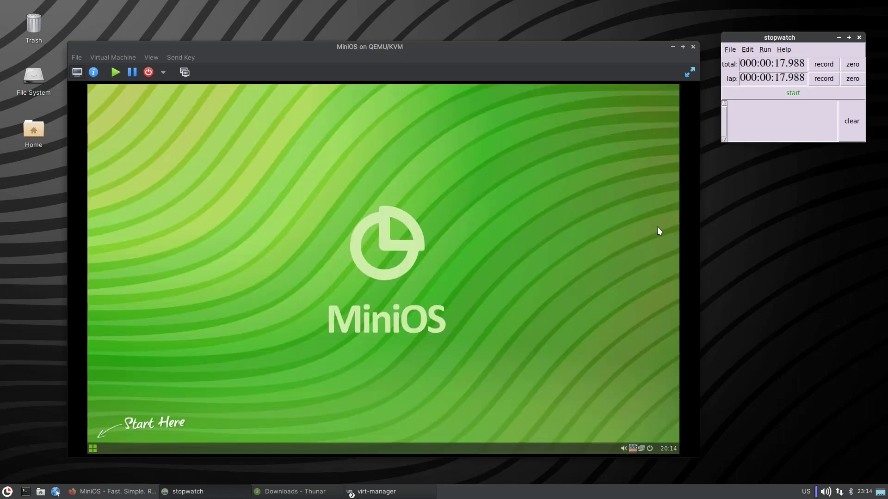
# Open a guest terminal and set the guest resolution to 1920x1080 via Разрешение экрана.
pyautogui.click(92, 448)
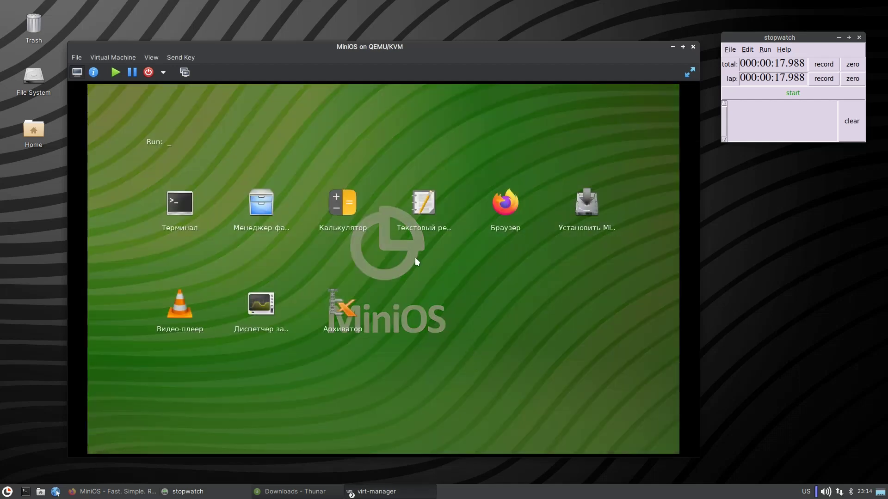
pyautogui.click(195, 215)
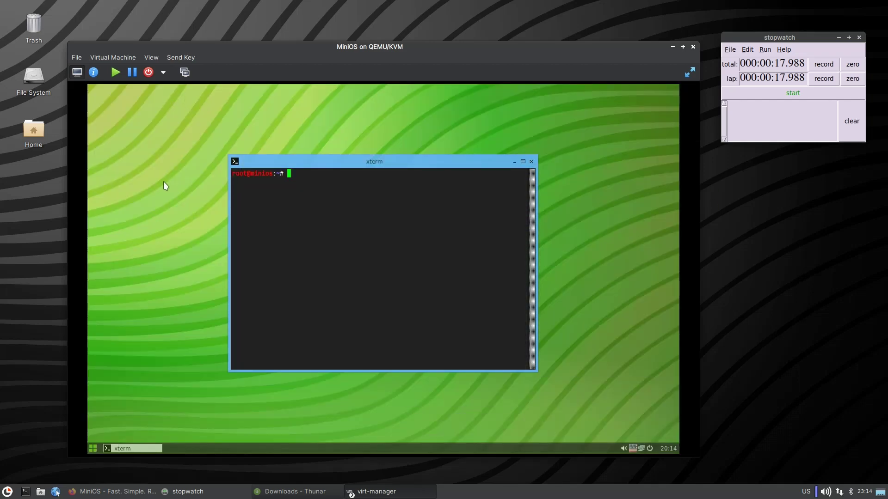
pyautogui.rightClick(163, 181)
pyautogui.moveTo(193, 301)
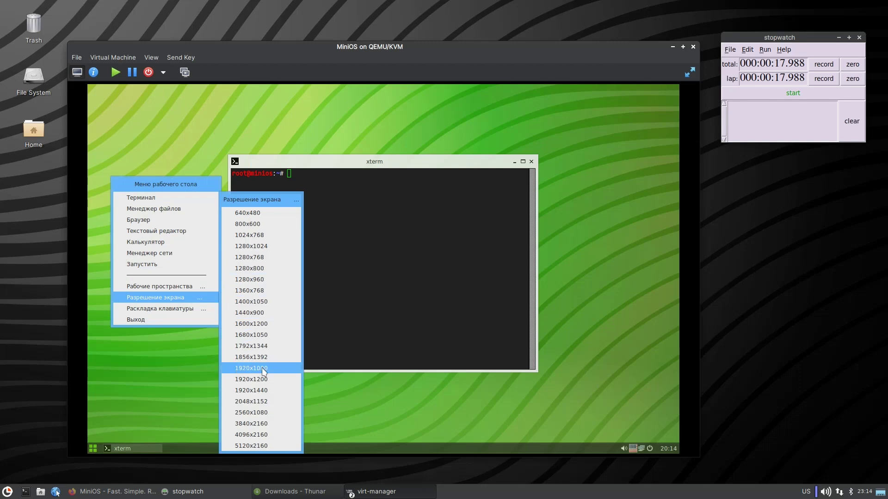
pyautogui.click(259, 368)
# Show the VM full screen, run mc in the terminal, then close the xterm window.
pyautogui.click(689, 72)
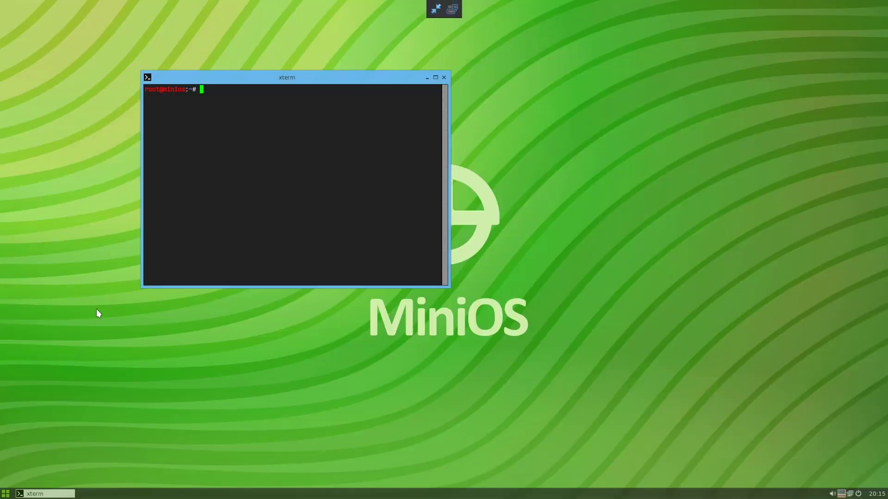
pyautogui.write('mc')
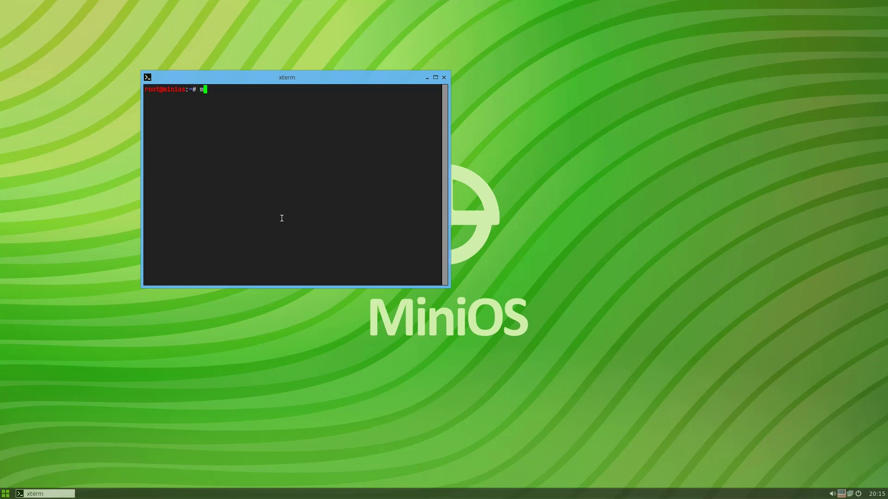
pyautogui.press('Return')
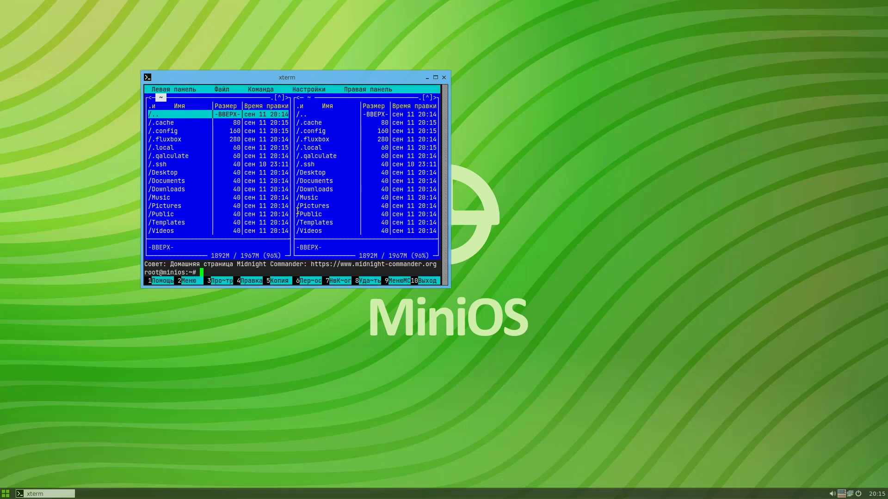
pyautogui.click(443, 78)
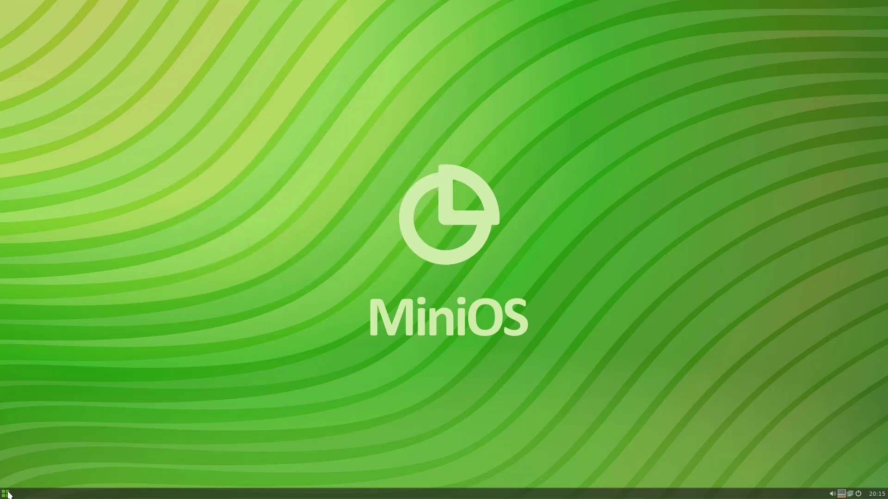
pyautogui.click(5, 494)
# Open and close the guest file manager, then open and dismiss the desktop menu.
pyautogui.click(191, 133)
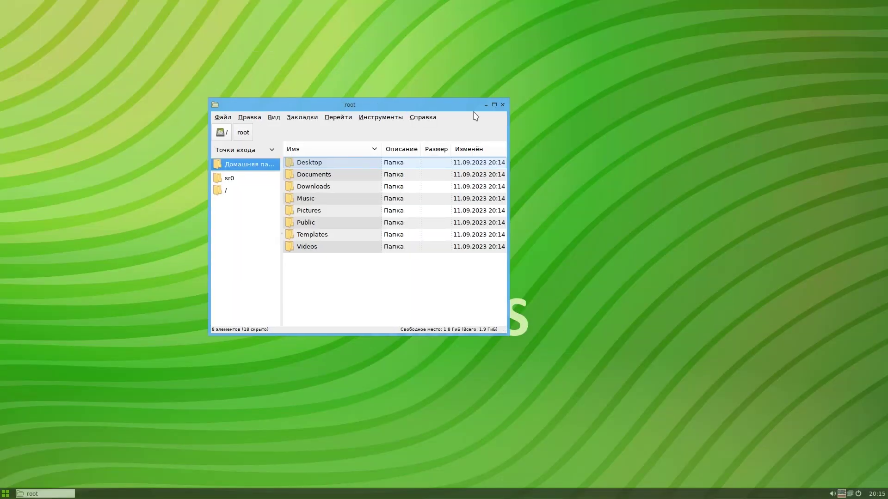
pyautogui.click(503, 105)
pyautogui.rightClick(353, 108)
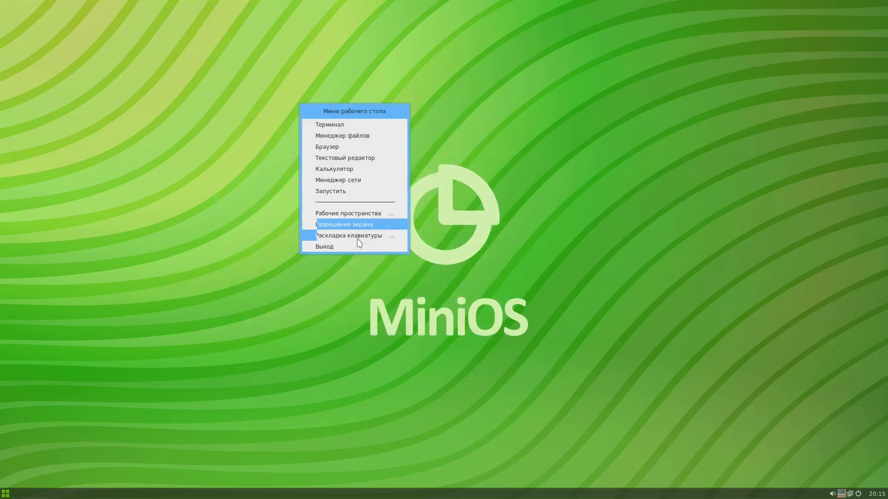
pyautogui.moveTo(359, 243)
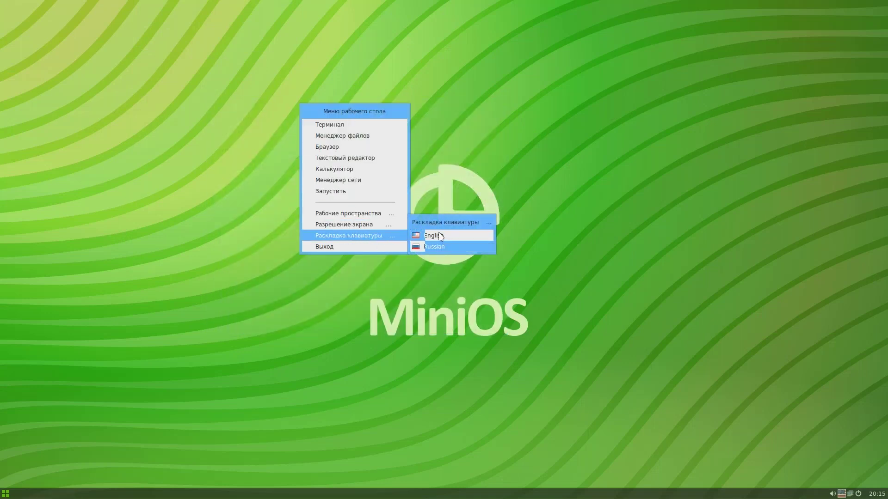
pyautogui.click(63, 140)
# Launch the Mousepad text editor, centre it, and type 'asasdasdasdasd'.
pyautogui.click(7, 494)
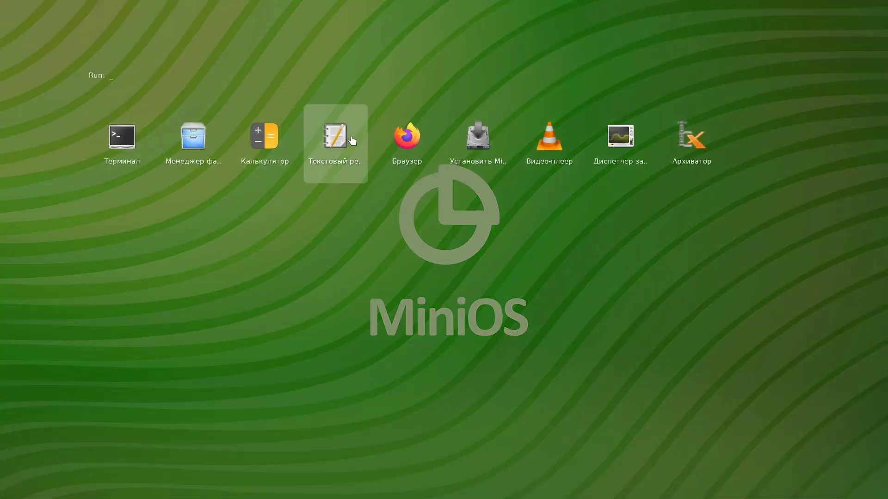
pyautogui.click(343, 167)
pyautogui.moveTo(151, 7); pyautogui.dragTo(433, 134)
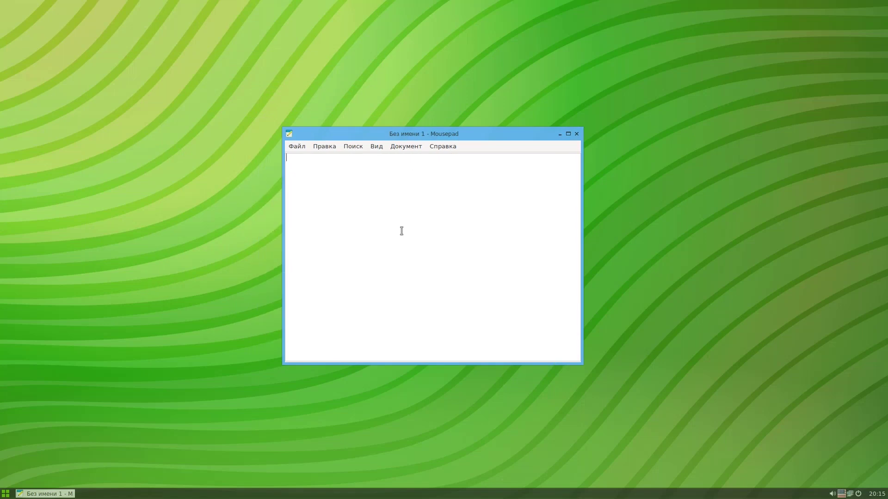
pyautogui.write('asasdasdasdasd')
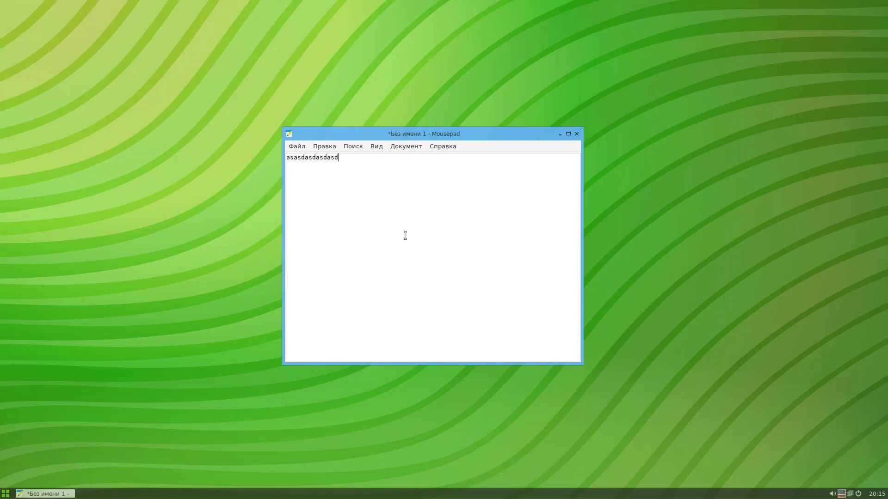
# View and close the keyboard switcher's Информация dialog, then type mixed Cyrillic-Latin text.
pyautogui.rightClick(842, 496)
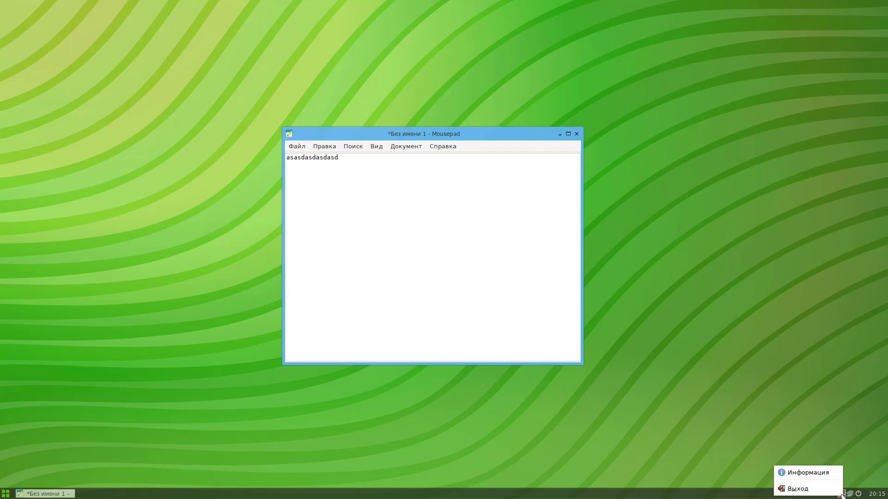
pyautogui.click(827, 472)
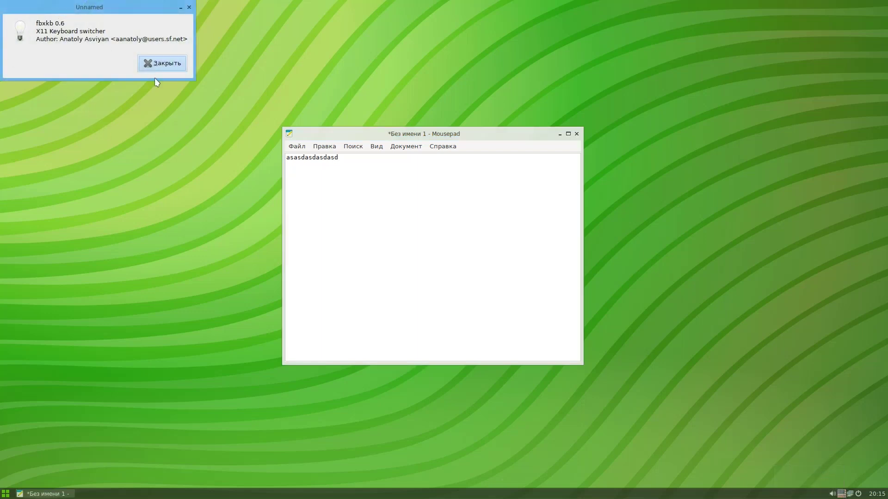
pyautogui.moveTo(63, 12); pyautogui.dragTo(407, 246)
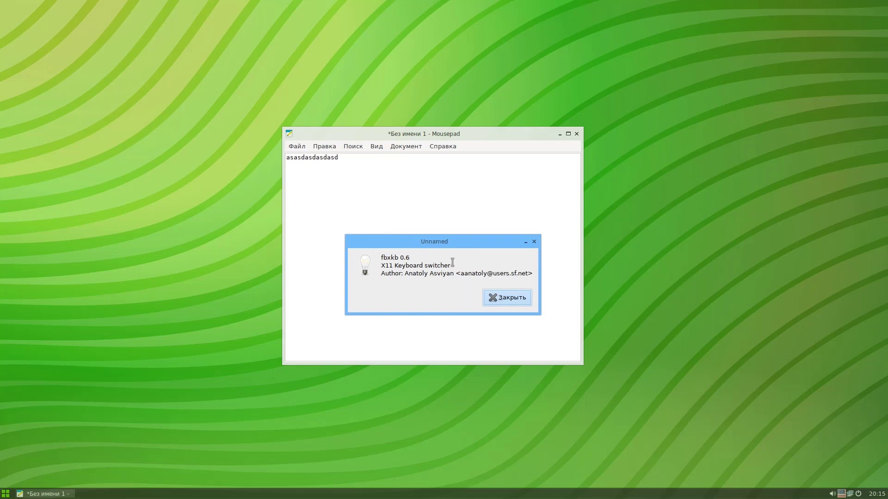
pyautogui.click(500, 300)
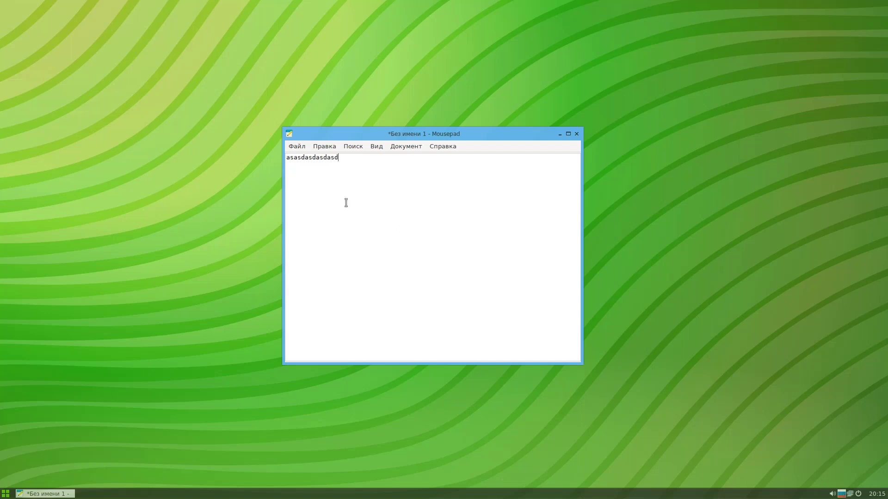
pyautogui.write('ваыавываываываываcasdasdsadsadadasd')
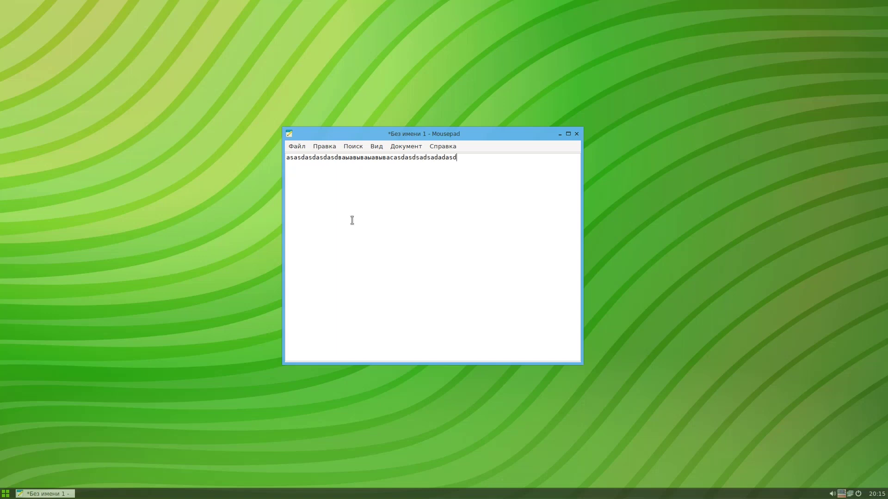
pyautogui.write('ываываываываываыва')
# Close Mousepad discarding the test text with Не сохранять.
pyautogui.click(576, 134)
pyautogui.click(455, 292)
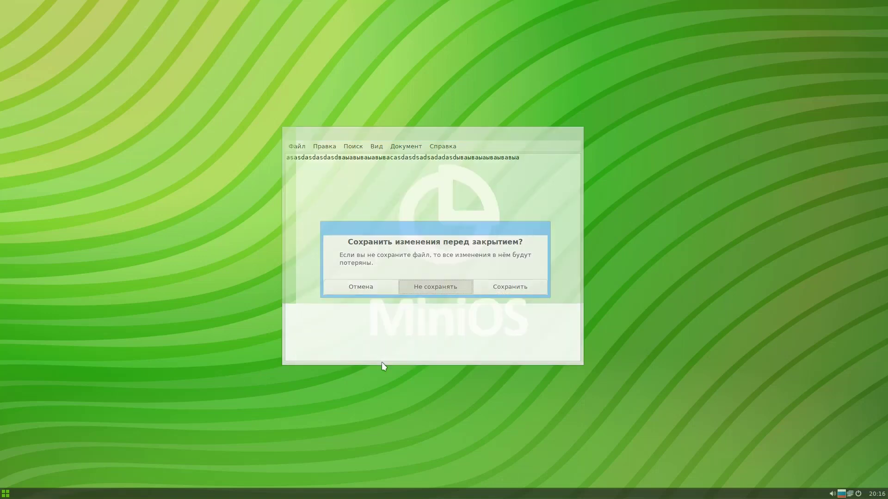
pyautogui.click(6, 493)
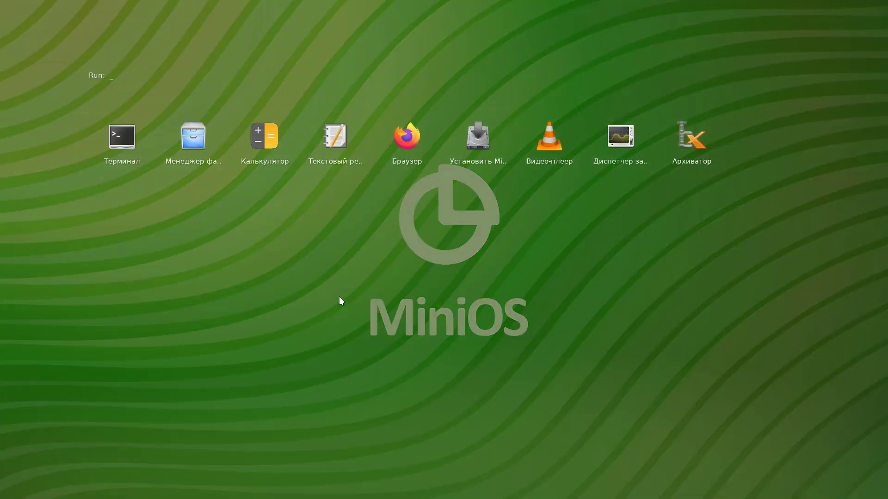
pyautogui.click(469, 273)
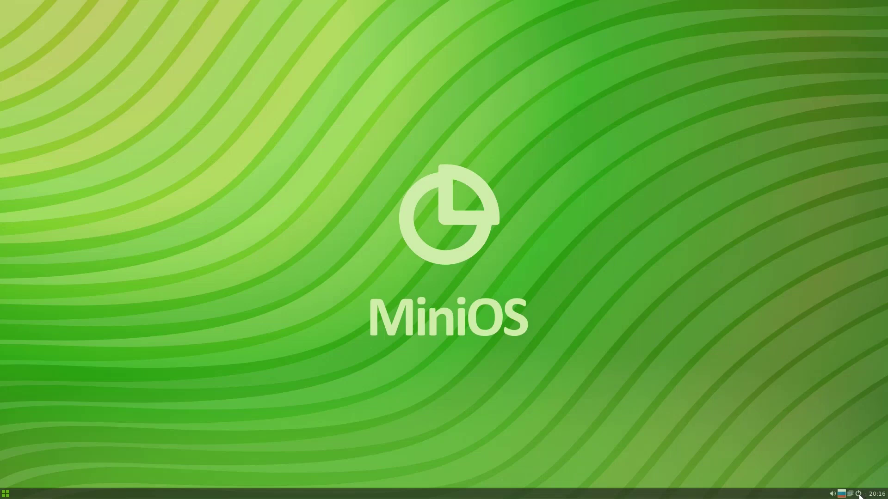
# Shut down the guest from the tray power menu and leave virt-manager fullscreen.
pyautogui.click(859, 494)
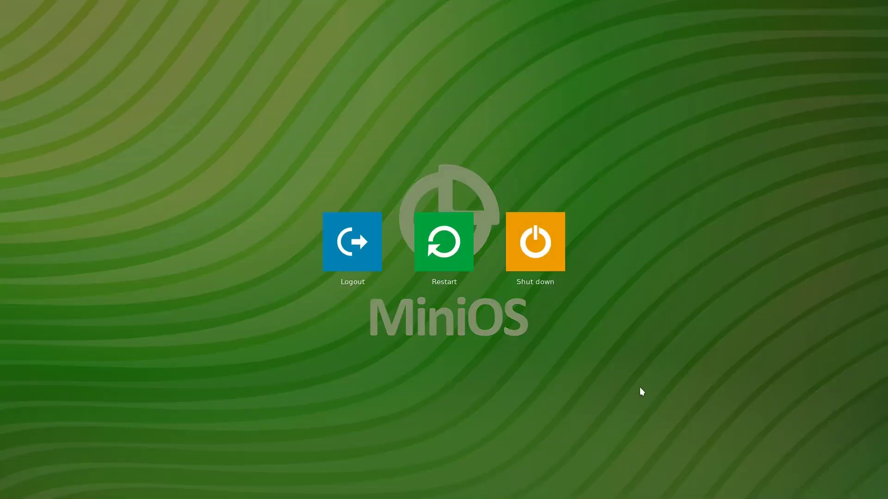
pyautogui.click(538, 222)
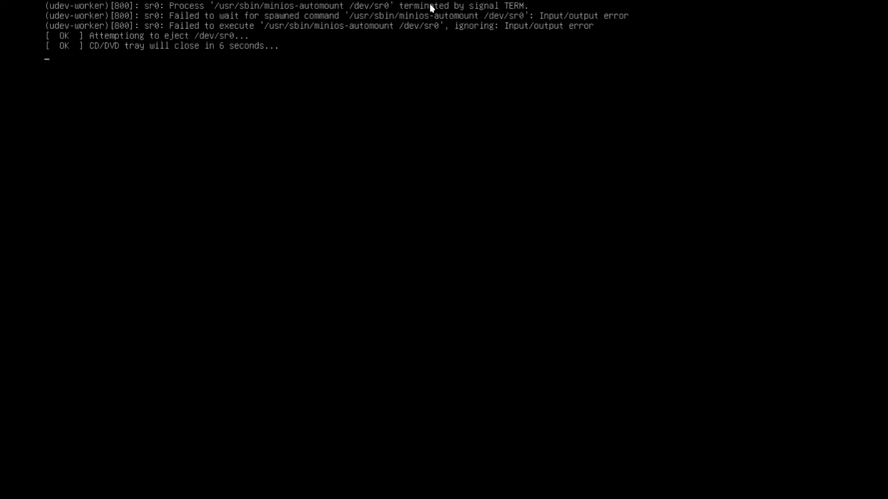
pyautogui.click(437, 10)
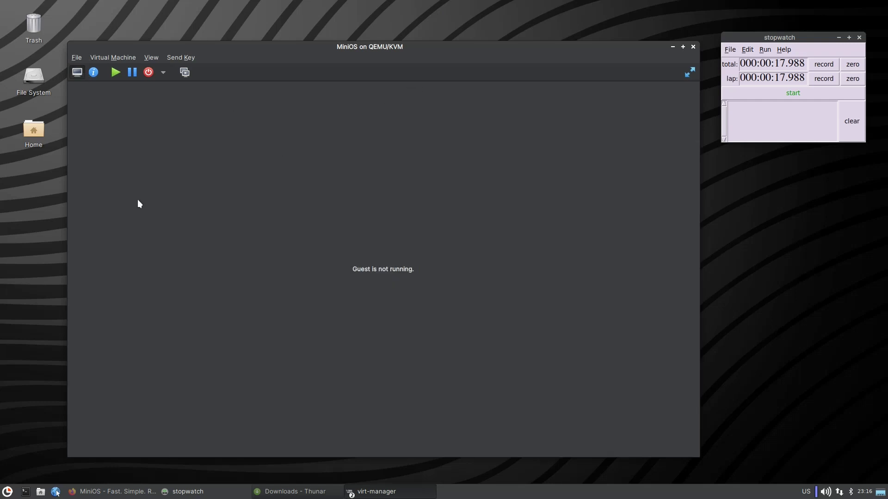
# Jump the MiniOS site in Firefox to the Choose Your Edition downloads, then minimize Firefox.
pyautogui.click(132, 491)
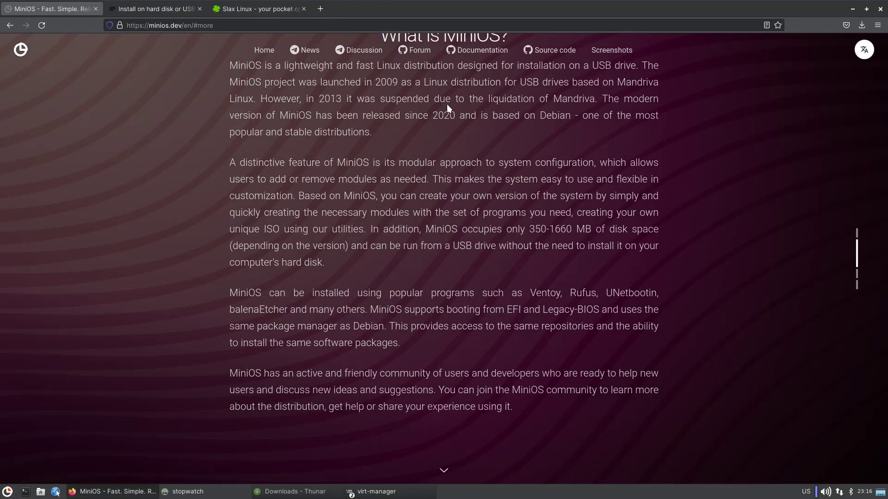
pyautogui.scroll(3, 390, 208)
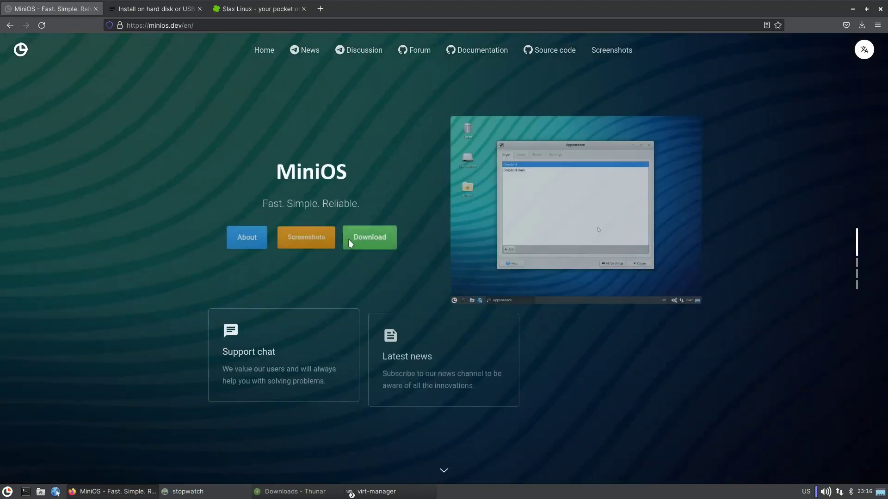
pyautogui.click(350, 241)
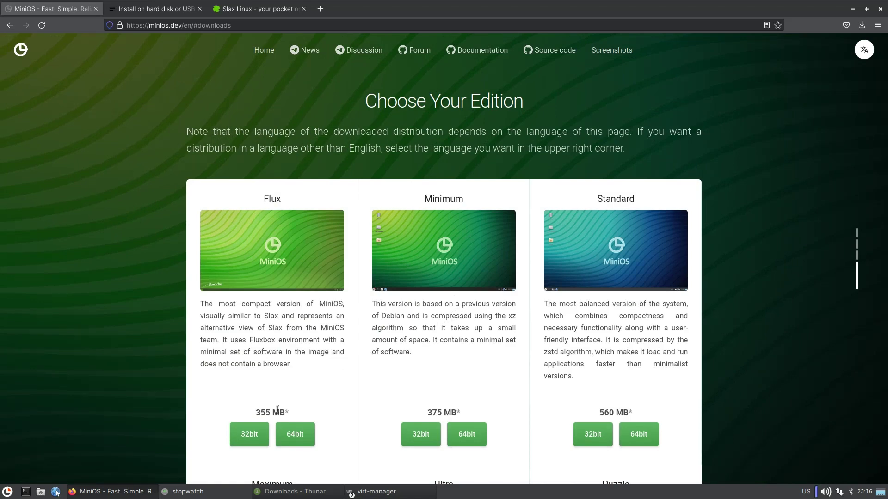
pyautogui.click(853, 9)
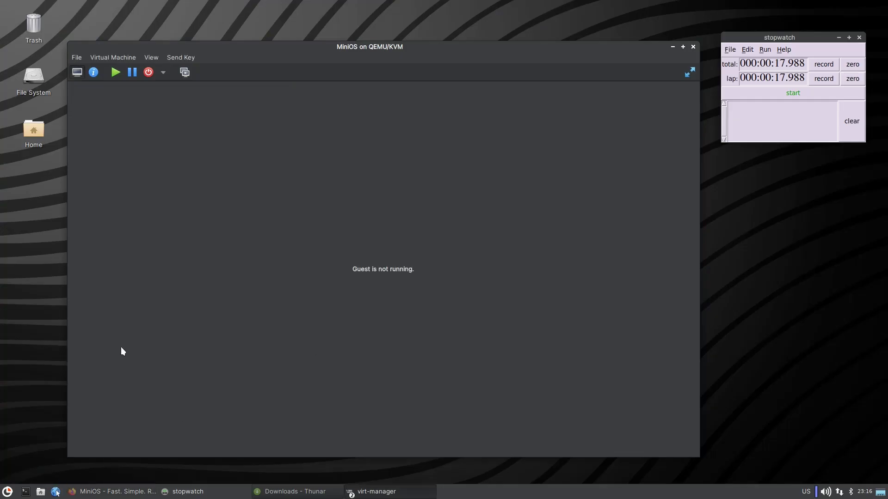
# Point SATA CDROM 1 at the buster-xfce-minimum _0223 ISO and start the VM from the console.
pyautogui.click(93, 73)
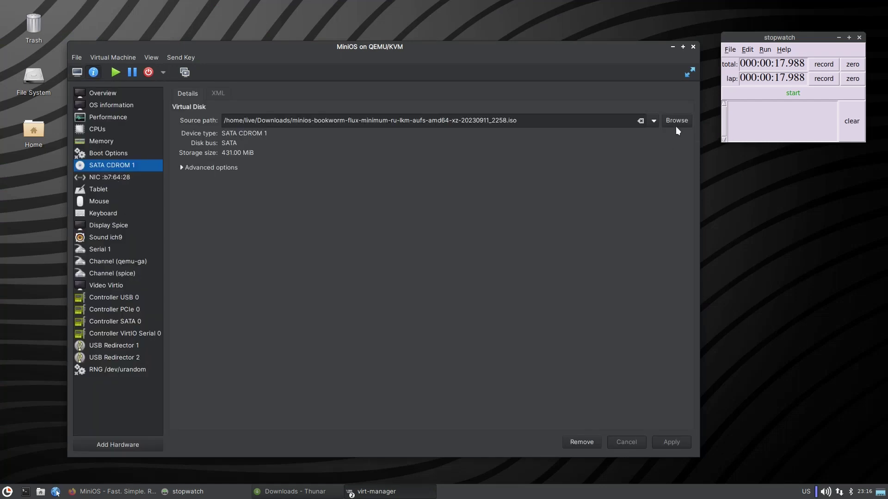
pyautogui.click(676, 121)
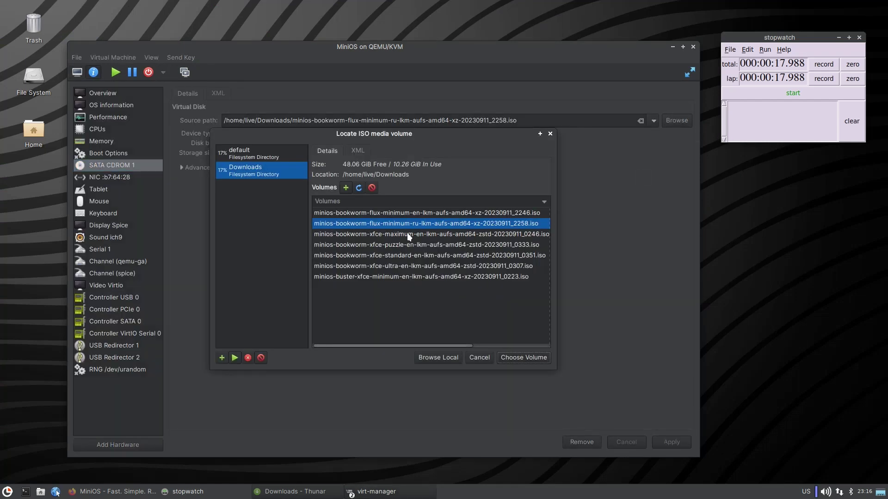
pyautogui.click(408, 278)
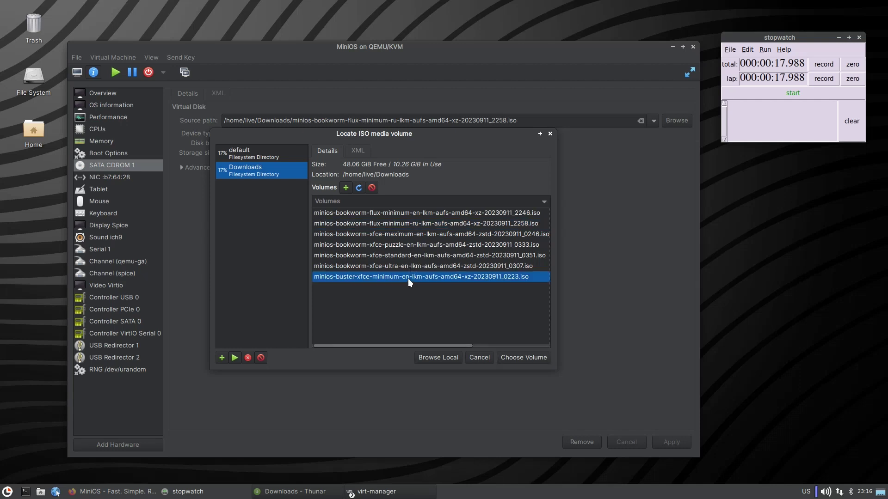
pyautogui.click(527, 358)
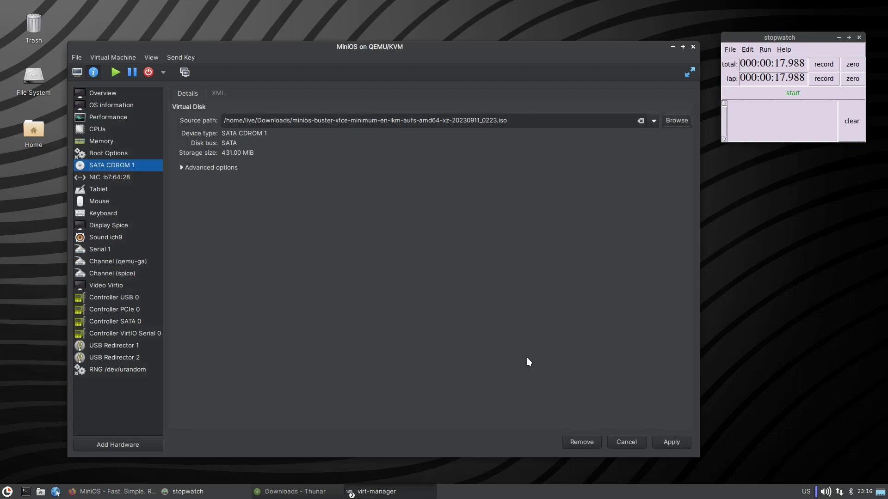
pyautogui.click(671, 442)
pyautogui.click(79, 72)
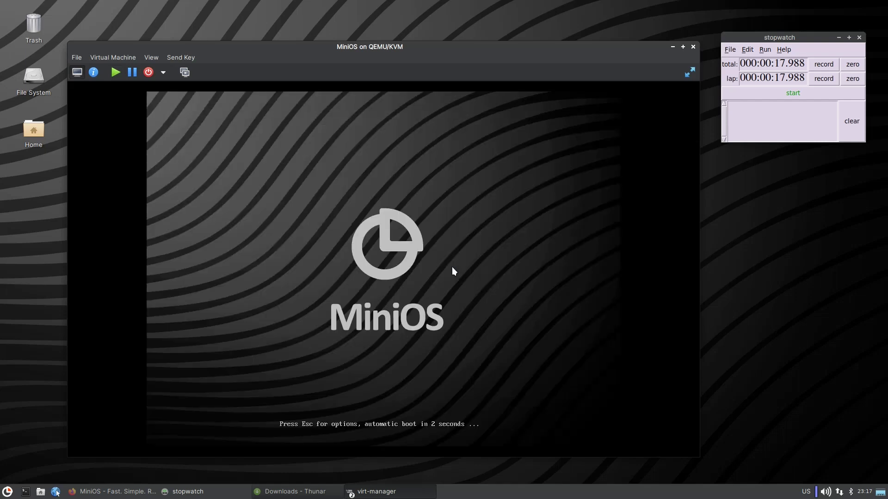
# Time the XFCE guest's boot to its desktop, a lap of about 21 seconds.
pyautogui.click(801, 94)
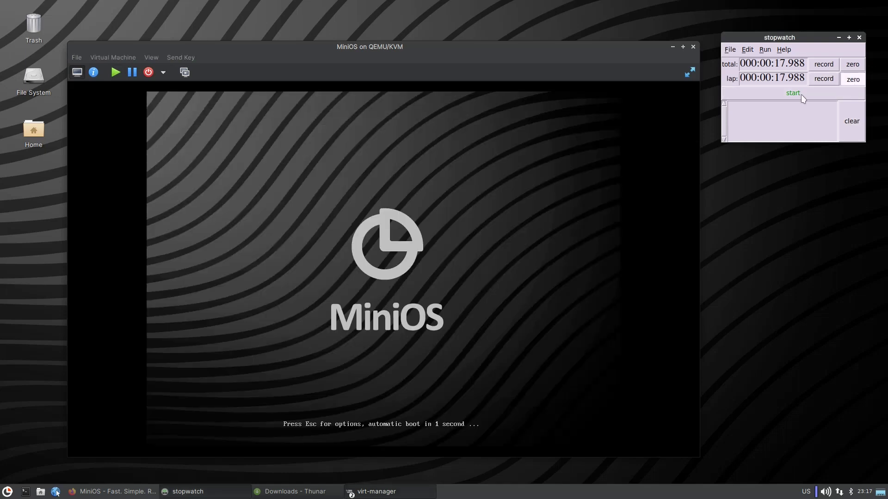
pyautogui.click(801, 94)
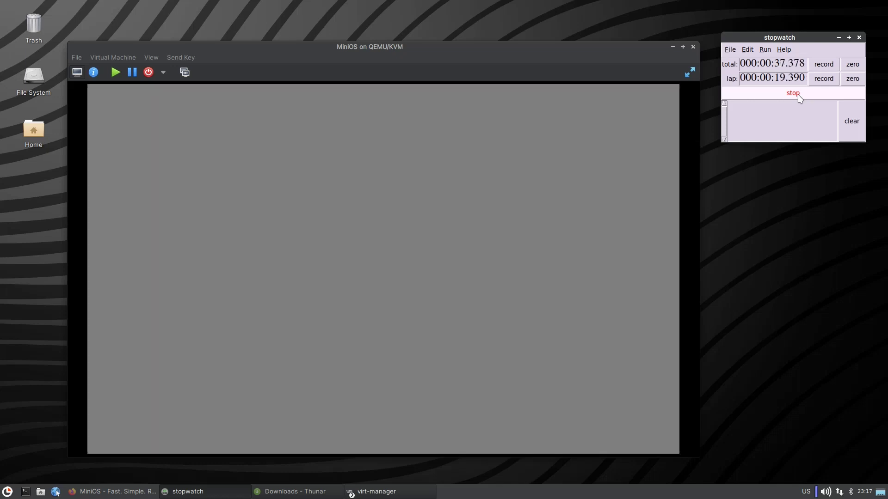
pyautogui.click(799, 95)
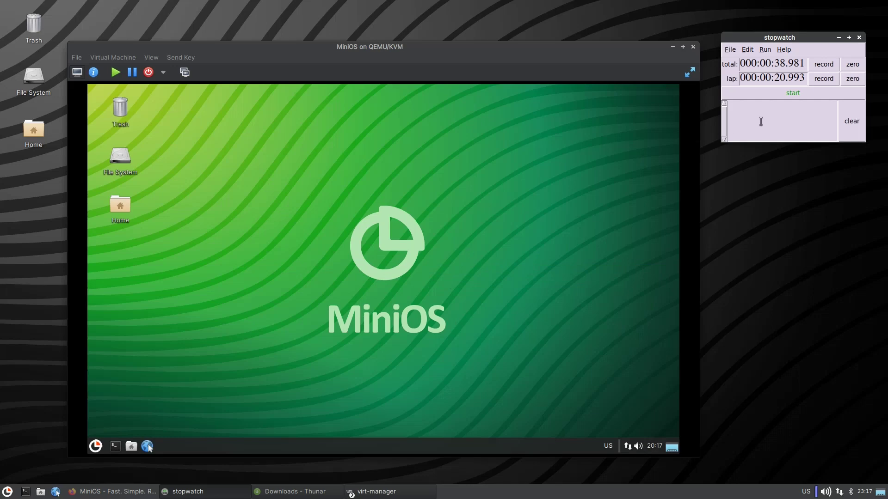
# Reset the stopwatch's total and lap timers to zero and open the guest's Display settings.
pyautogui.click(853, 65)
pyautogui.click(853, 79)
pyautogui.click(98, 447)
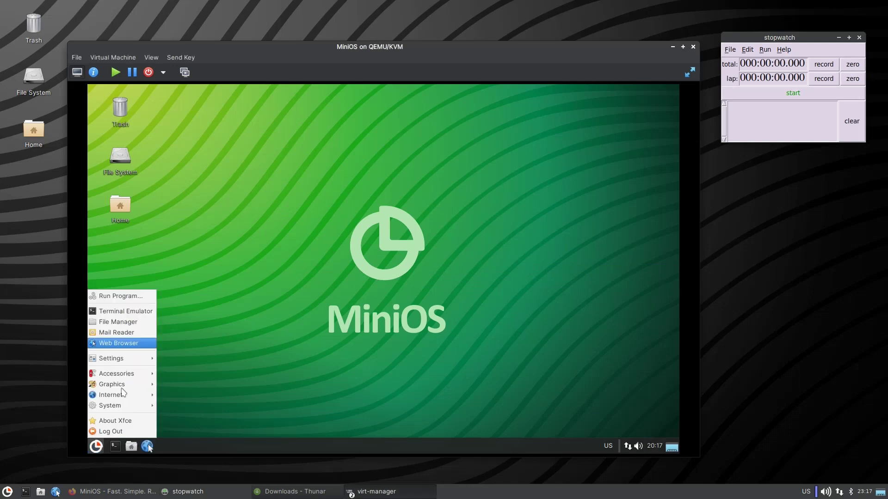
pyautogui.moveTo(121, 396)
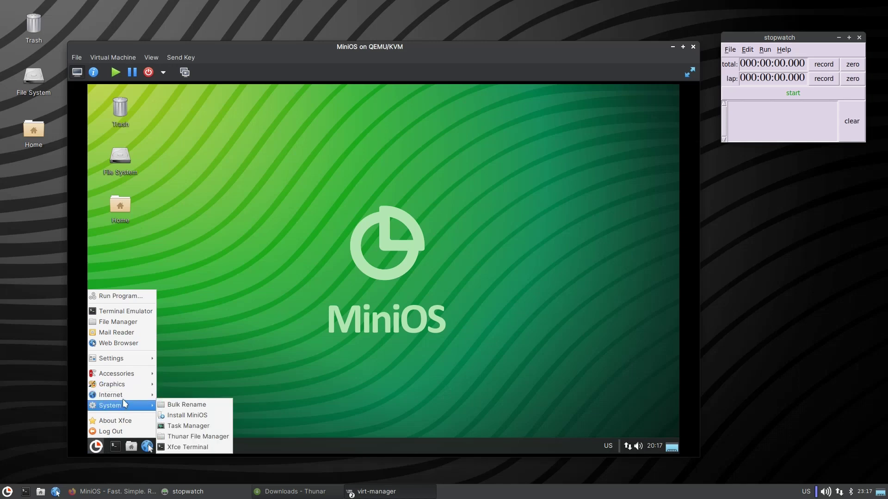
pyautogui.moveTo(129, 377)
pyautogui.moveTo(131, 359)
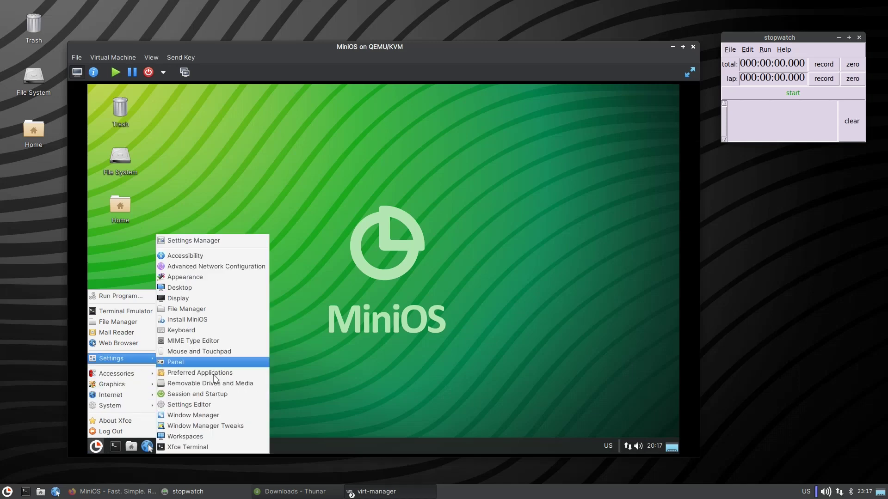
pyautogui.click(187, 299)
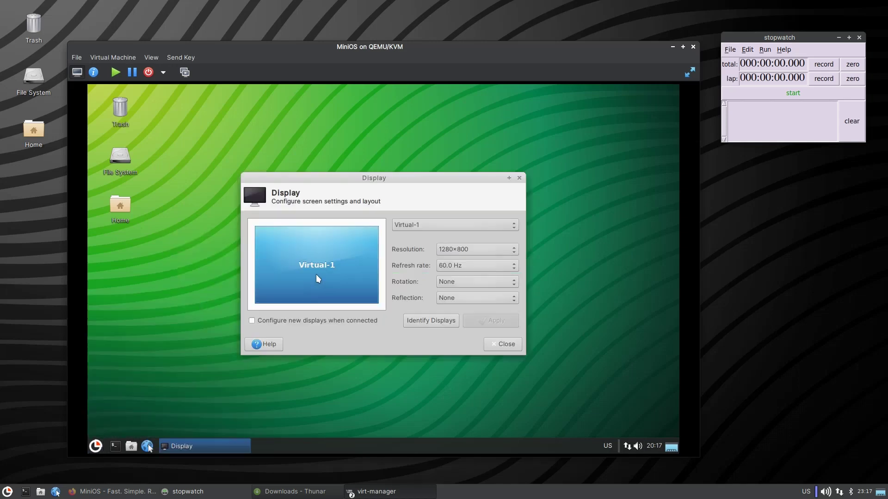
# Apply a 1920×1080 guest resolution and make the VM fill the host screen.
pyautogui.click(469, 249)
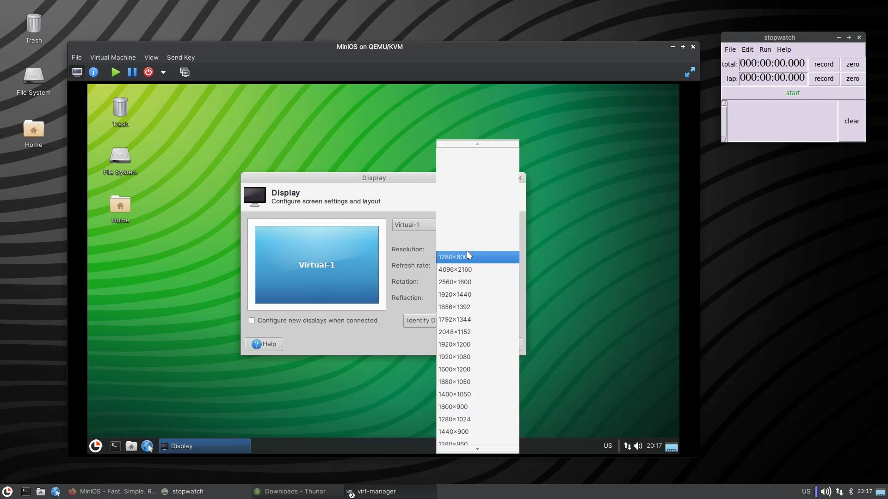
pyautogui.click(468, 358)
pyautogui.click(507, 322)
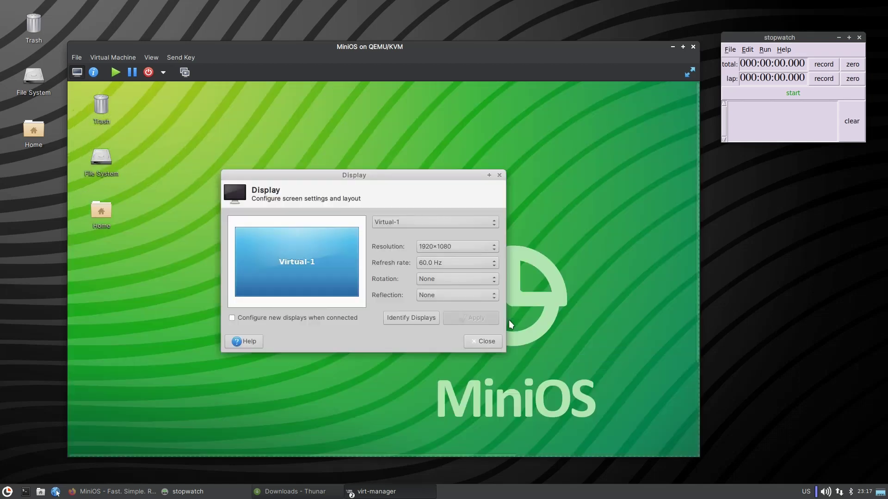
pyautogui.click(481, 342)
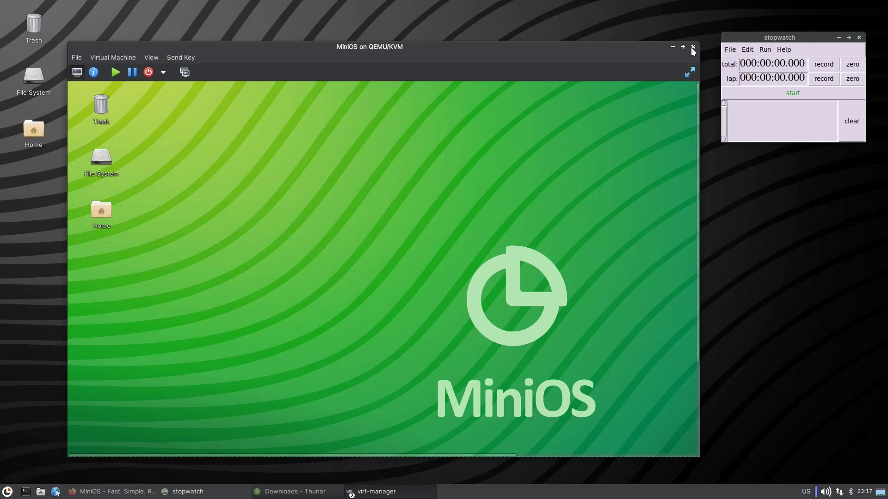
pyautogui.click(690, 72)
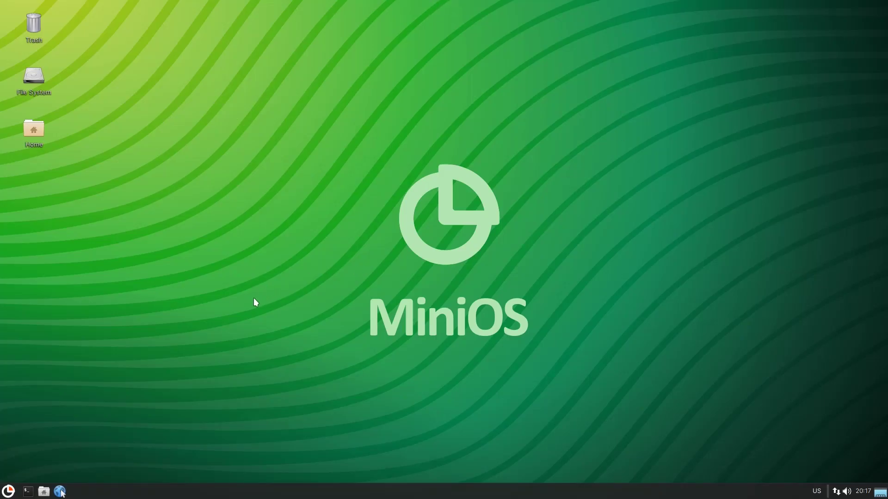
# Launch Terminal Emulator, reposition and close it, then bring up the Accessories list.
pyautogui.click(9, 491)
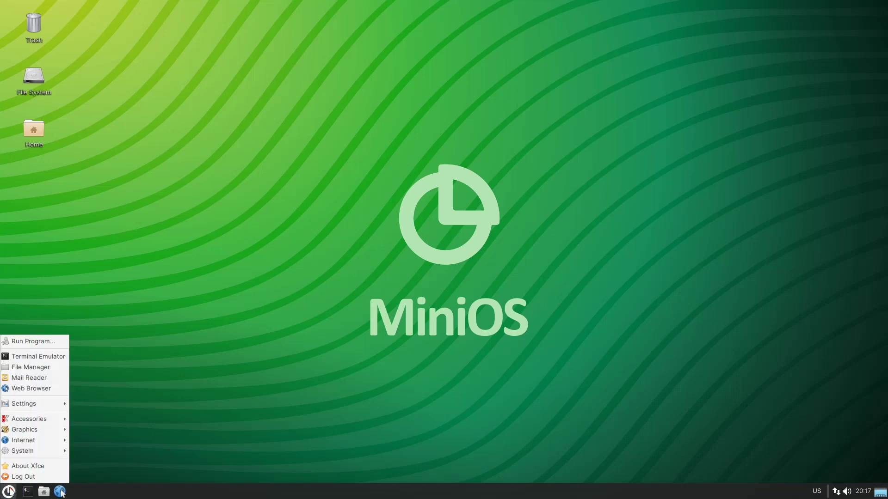
pyautogui.click(38, 356)
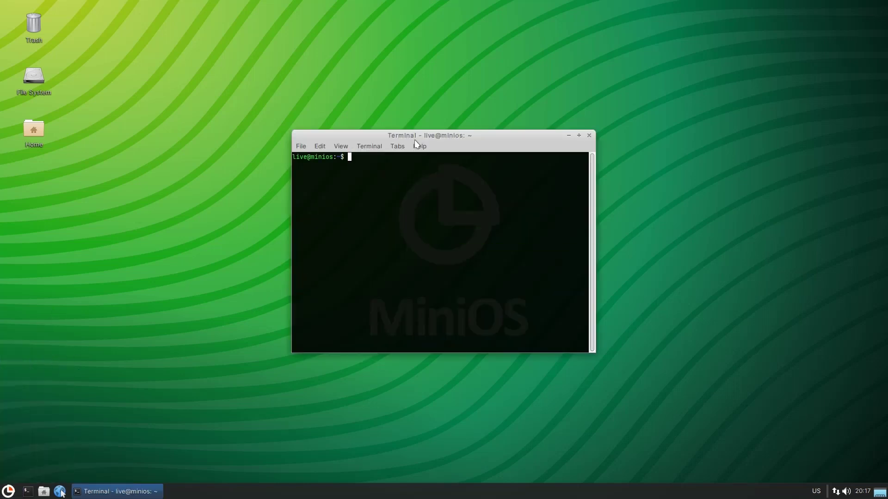
pyautogui.moveTo(415, 139)
pyautogui.mouseDown()
pyautogui.moveTo(411, 164)
pyautogui.moveTo(422, 144)
pyautogui.mouseUp()
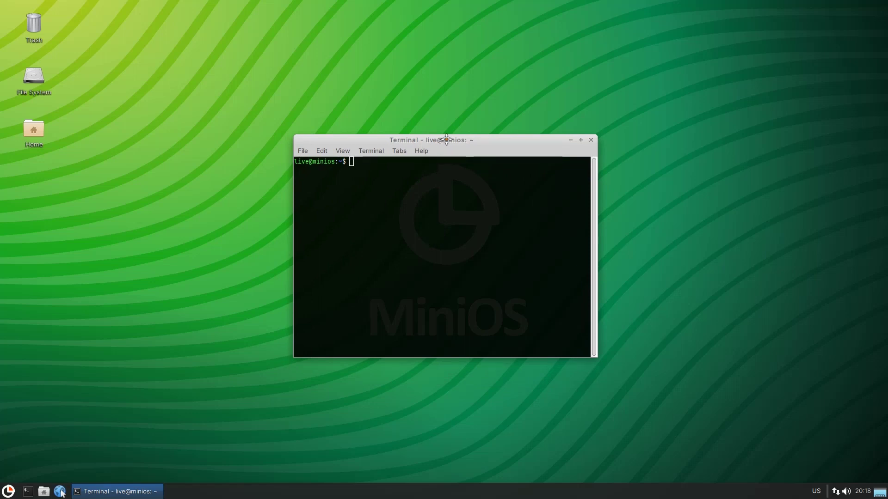
pyautogui.moveTo(439, 142); pyautogui.dragTo(443, 140)
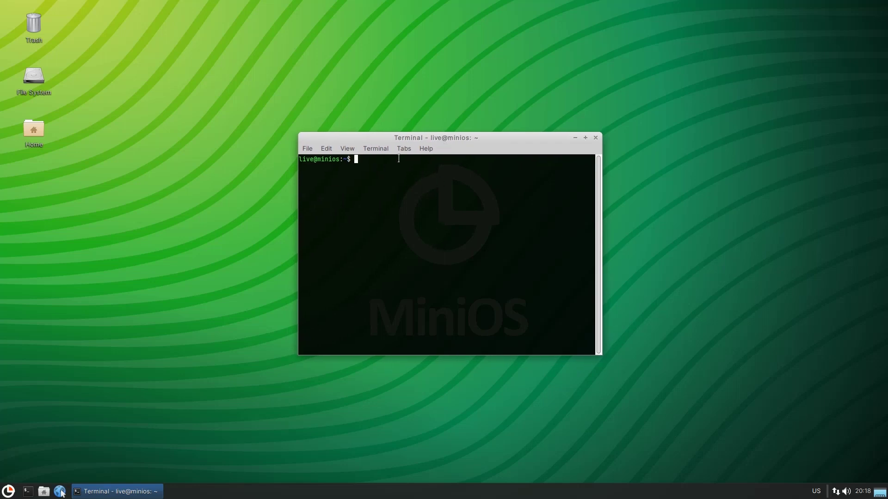
pyautogui.click(597, 138)
pyautogui.click(8, 491)
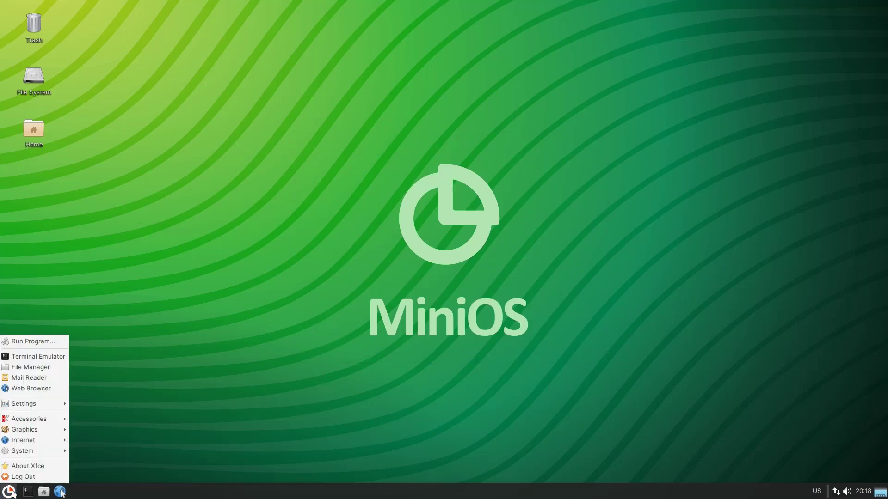
pyautogui.moveTo(38, 407)
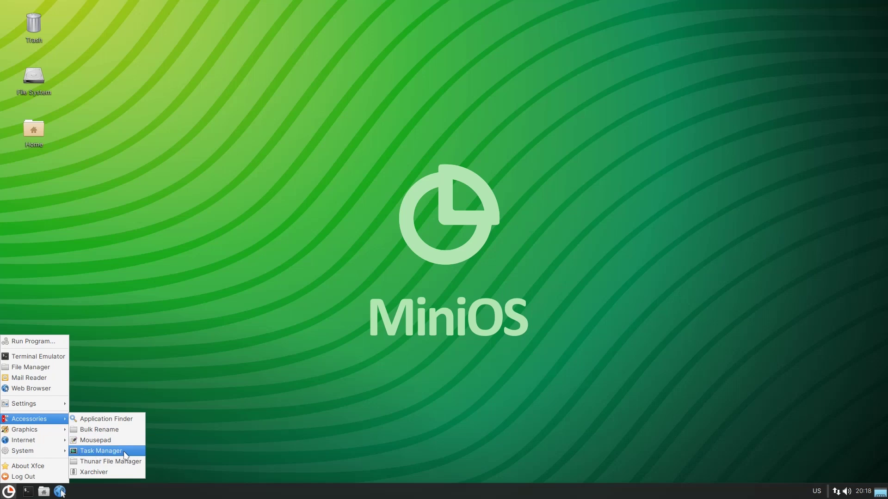
pyautogui.click(124, 452)
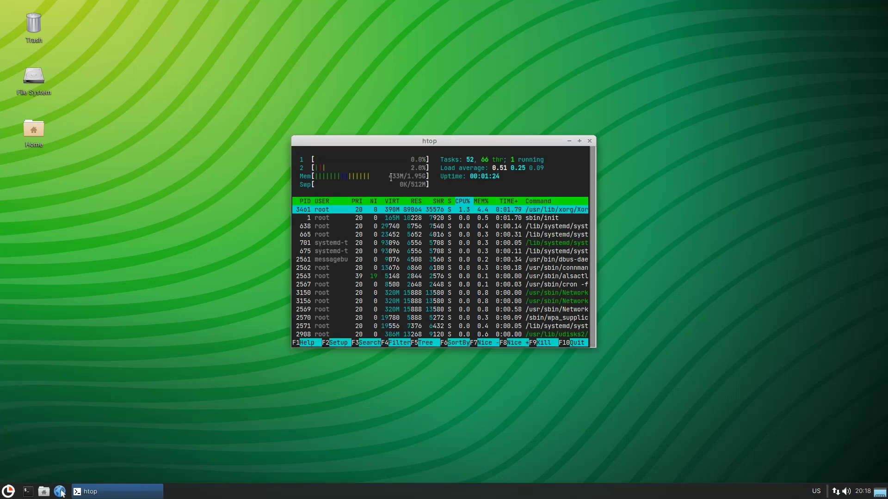
pyautogui.moveTo(389, 178); pyautogui.dragTo(404, 177)
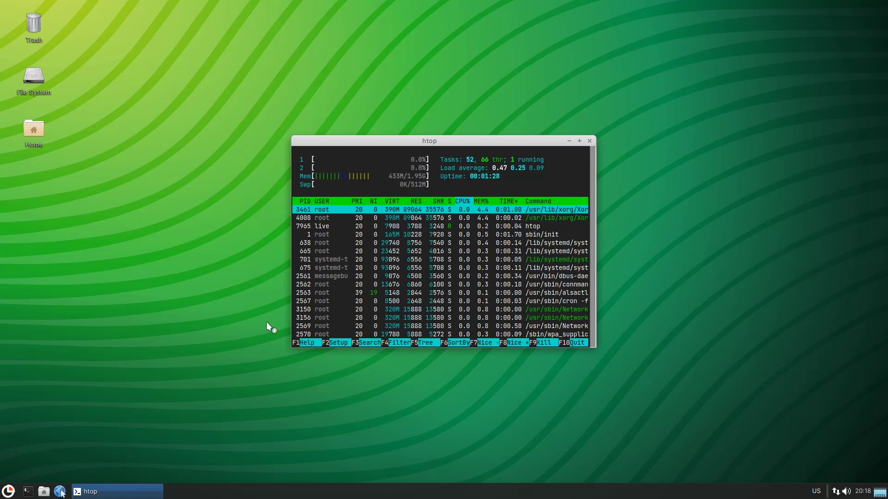
pyautogui.click(590, 140)
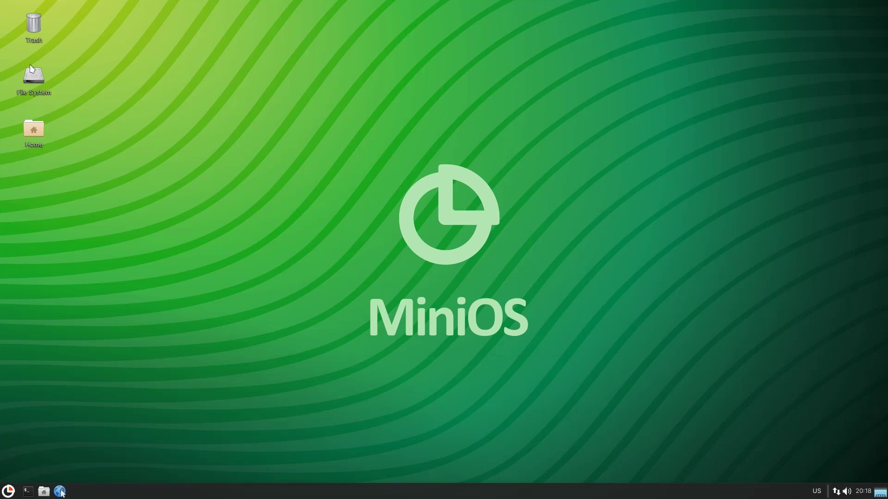
pyautogui.click(35, 127)
pyautogui.click(10, 492)
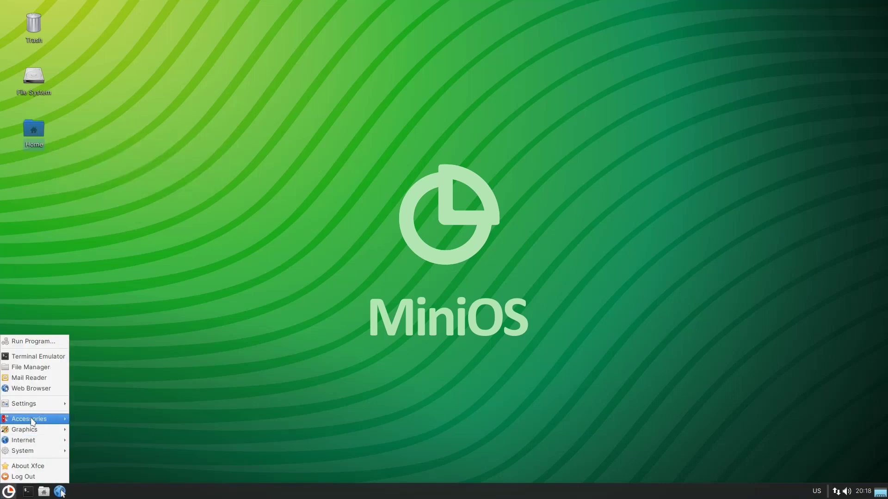
# Open Thunar File Manager from the Applications menu and browse network locations.
pyautogui.click(39, 135)
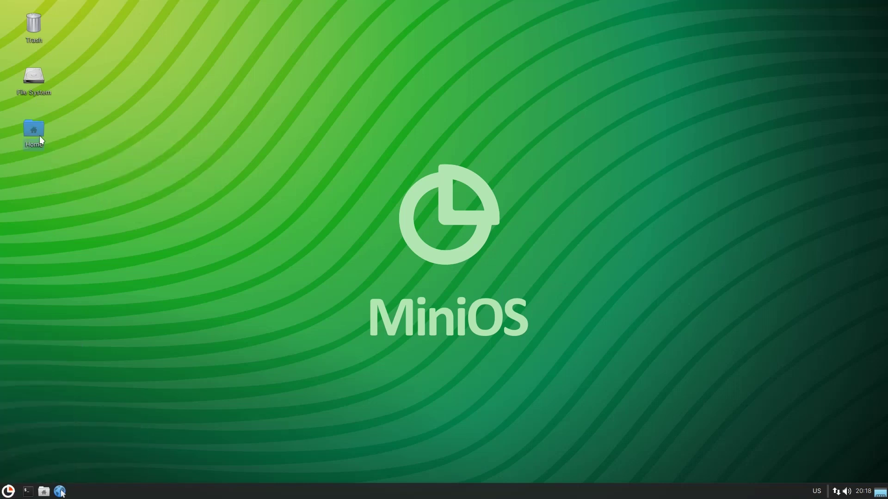
pyautogui.click(8, 492)
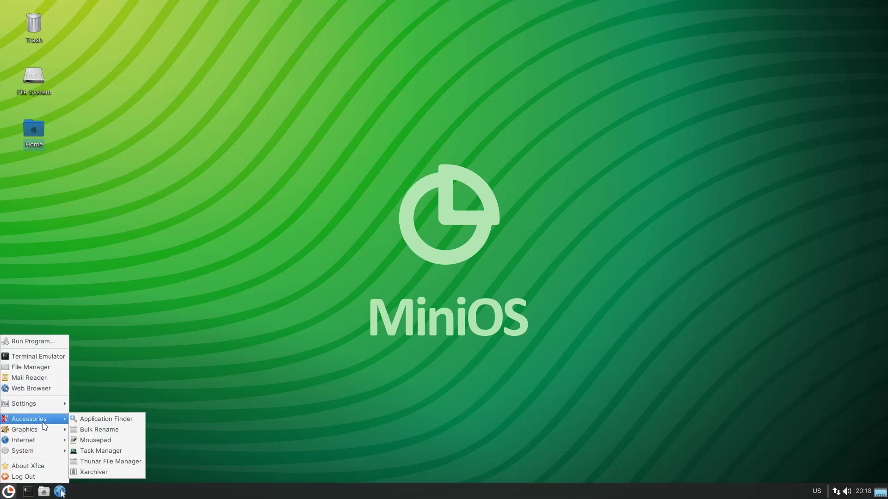
pyautogui.click(94, 462)
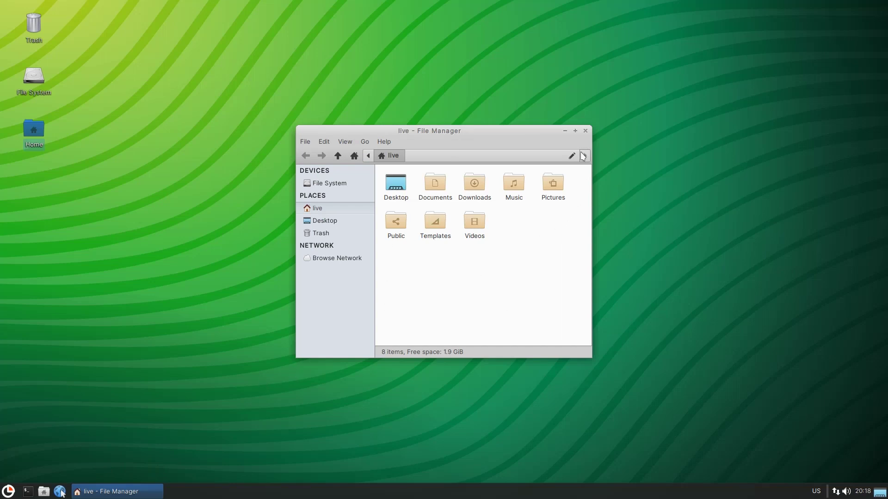
pyautogui.click(343, 258)
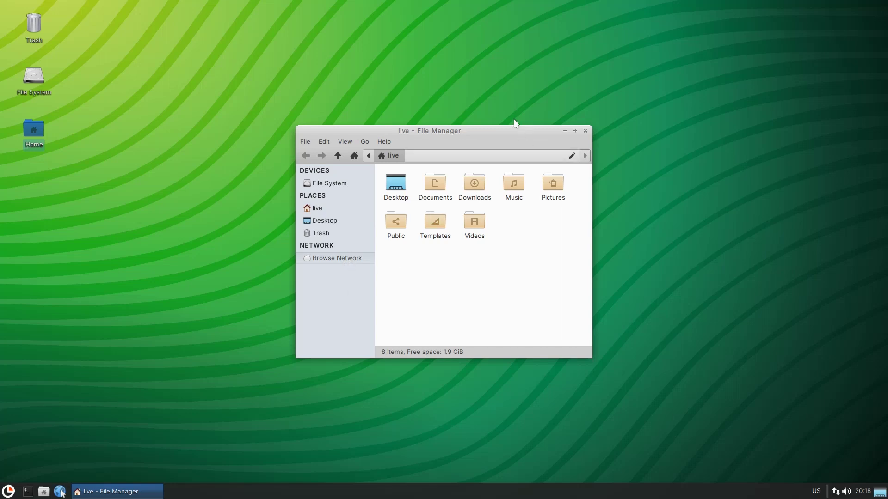
pyautogui.moveTo(491, 134); pyautogui.dragTo(484, 132)
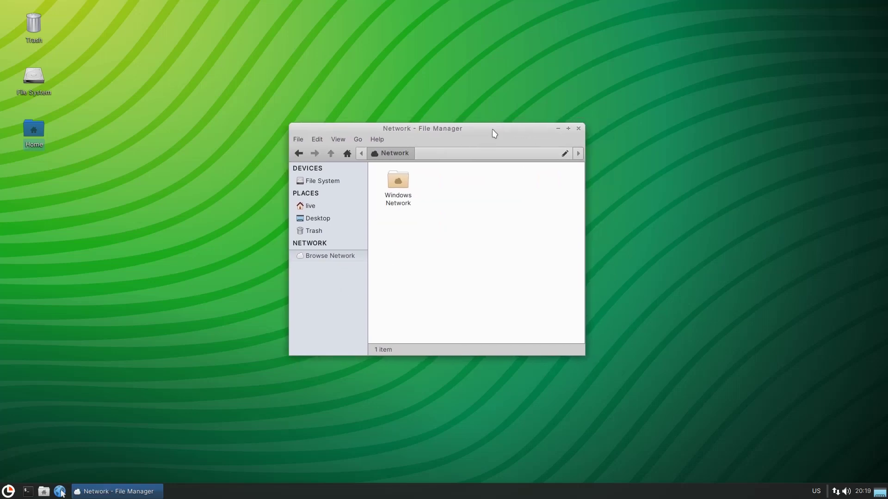
# Try opening Windows Network, then close the file manager and both error messages.
pyautogui.click(404, 184)
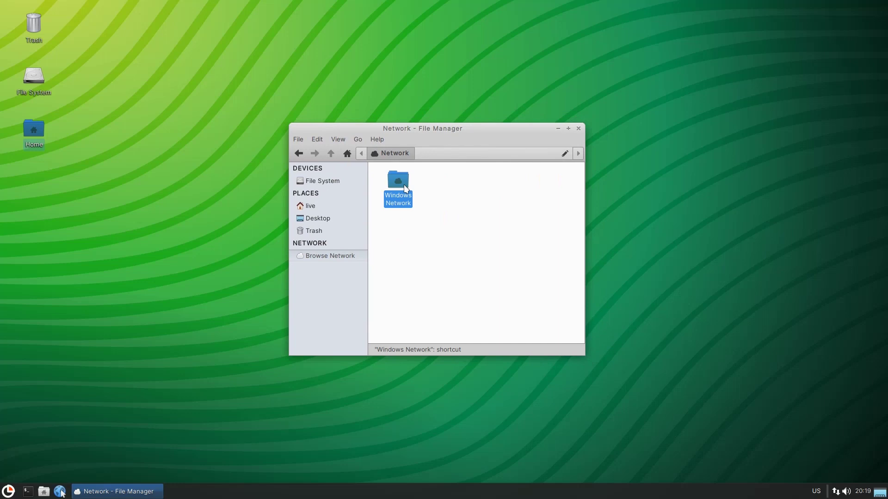
pyautogui.click(442, 222)
pyautogui.click(400, 204)
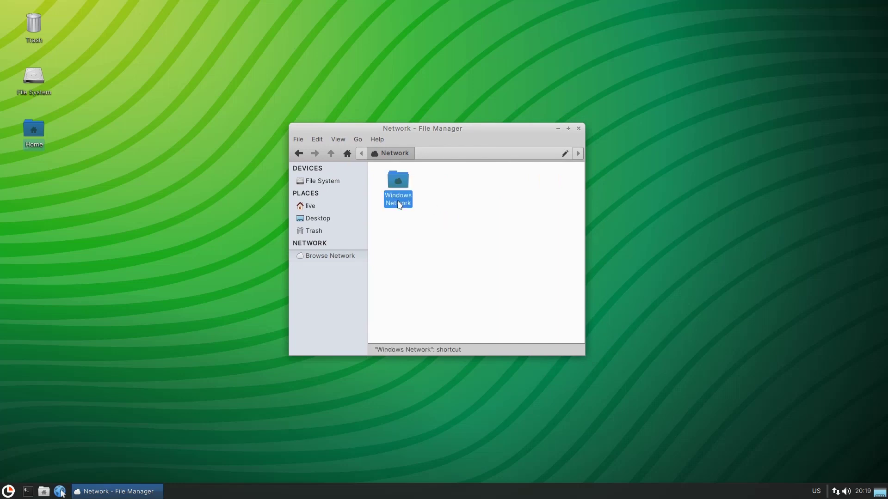
pyautogui.click(465, 235)
pyautogui.click(578, 128)
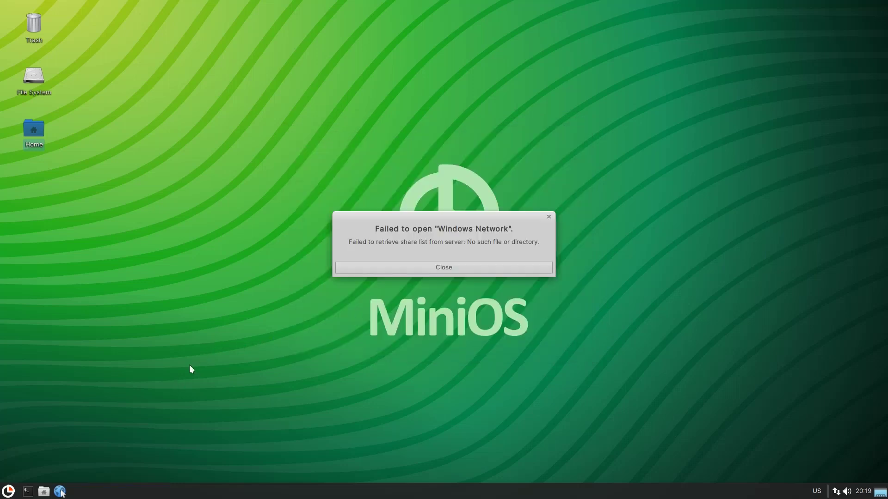
pyautogui.click(443, 268)
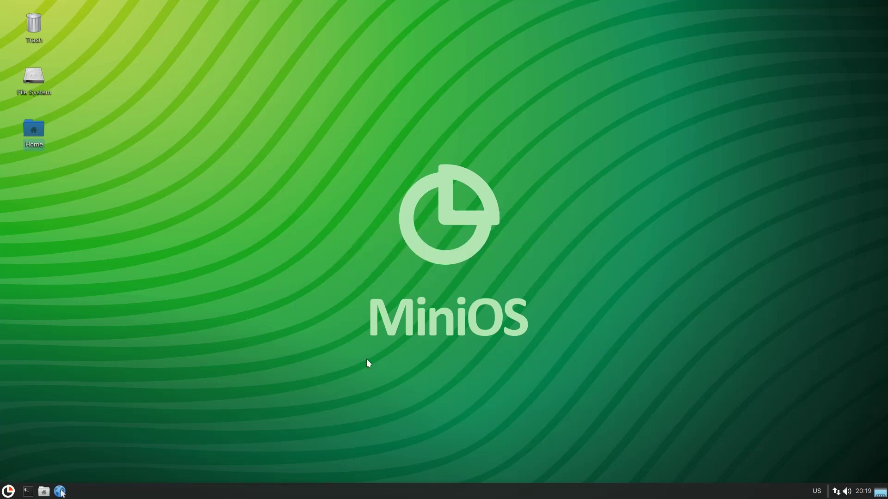
pyautogui.click(271, 359)
pyautogui.click(452, 271)
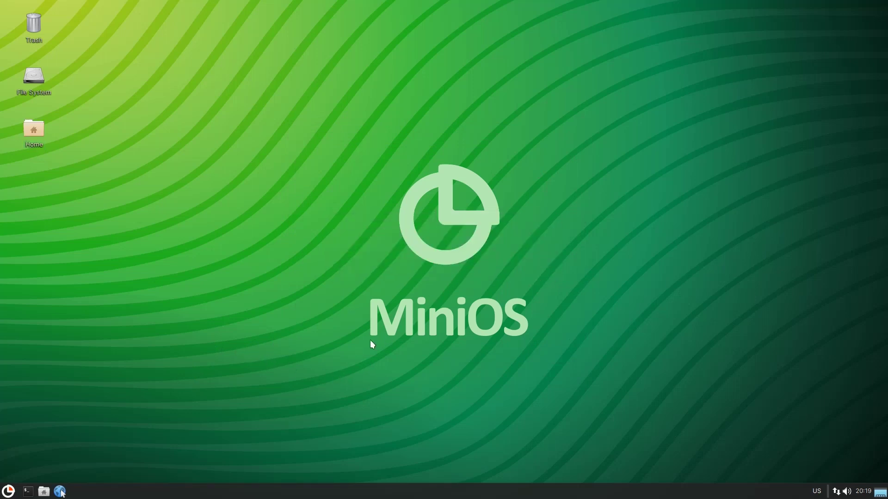
pyautogui.click(8, 491)
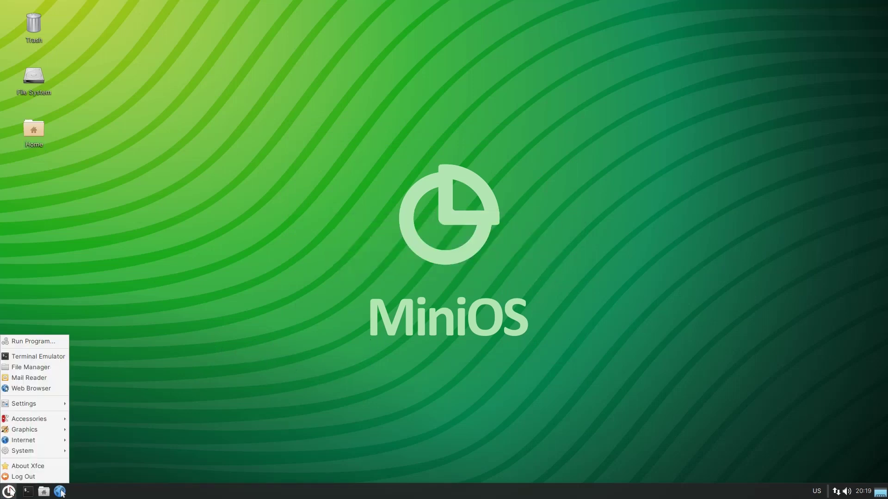
pyautogui.moveTo(32, 430)
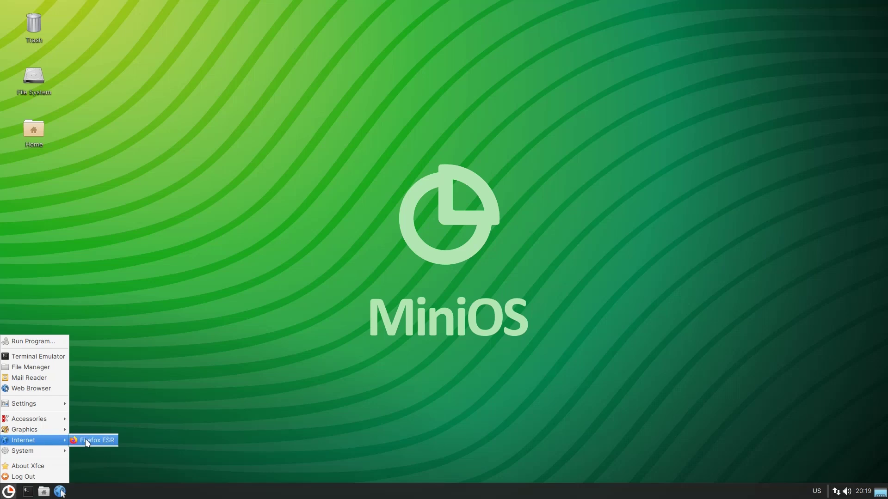
pyautogui.click(85, 441)
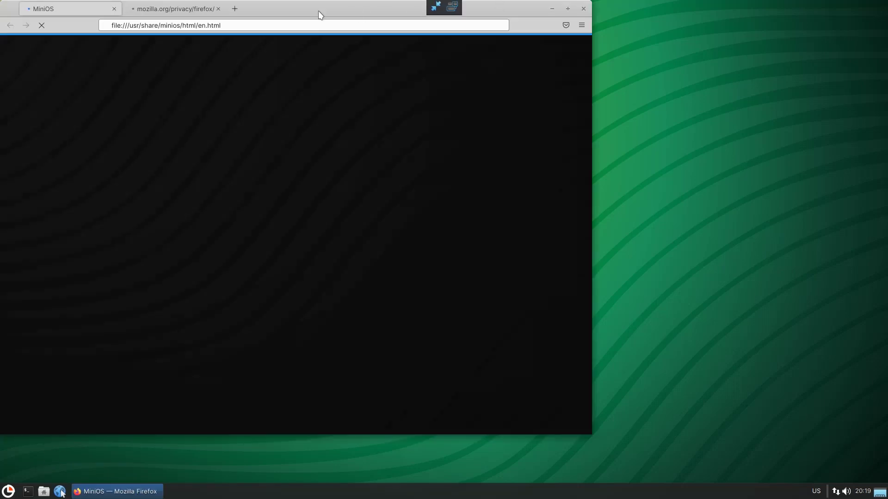
pyautogui.moveTo(307, 17); pyautogui.dragTo(447, 19)
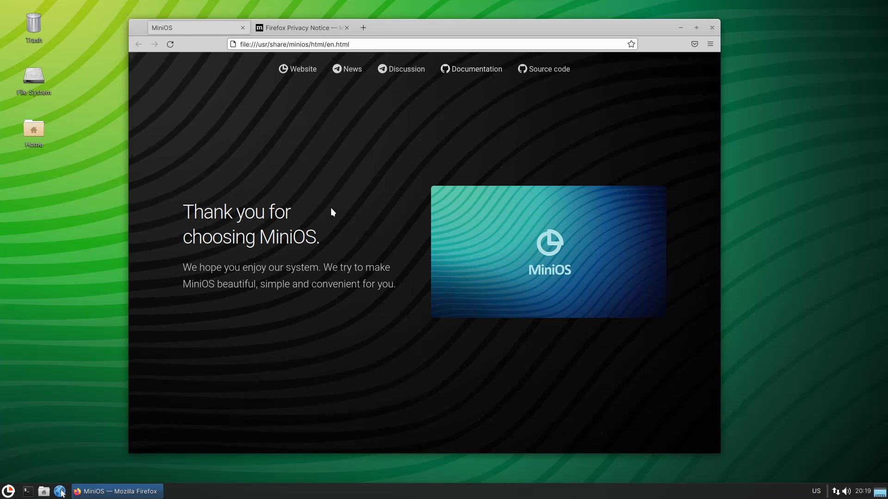
pyautogui.click(712, 28)
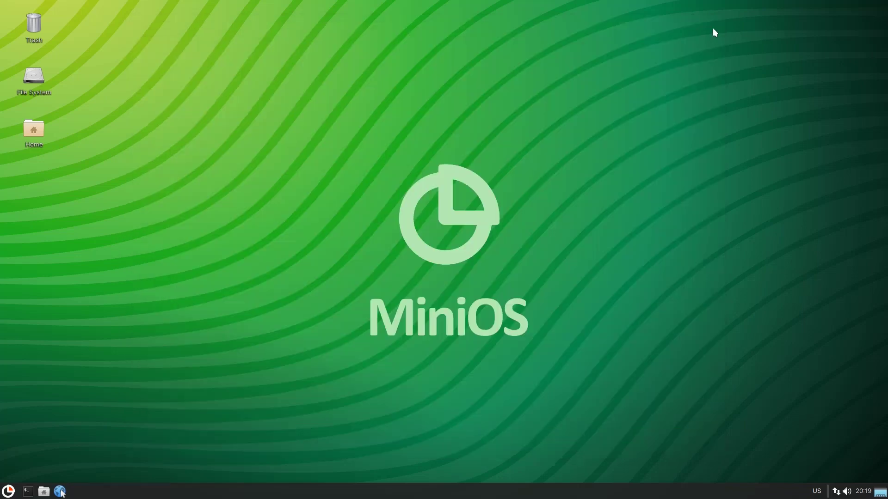
# Launch the MiniOS Installer and close it without installing.
pyautogui.click(8, 491)
pyautogui.moveTo(36, 451)
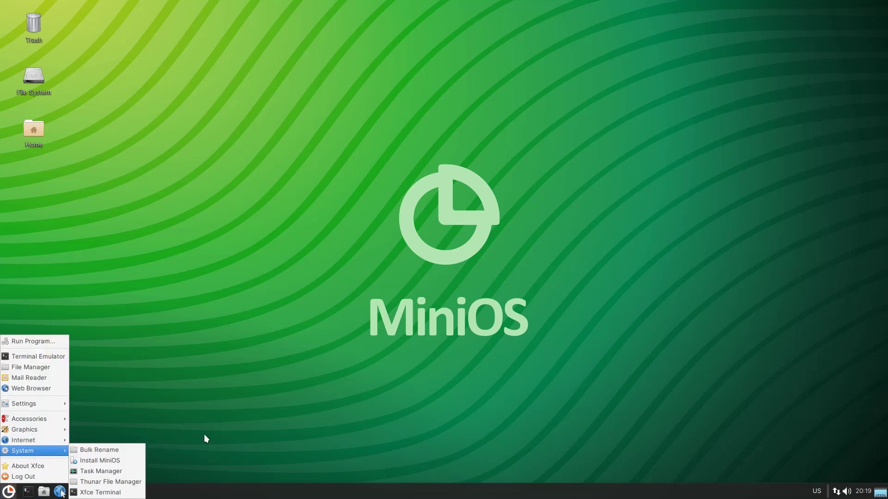
pyautogui.click(121, 462)
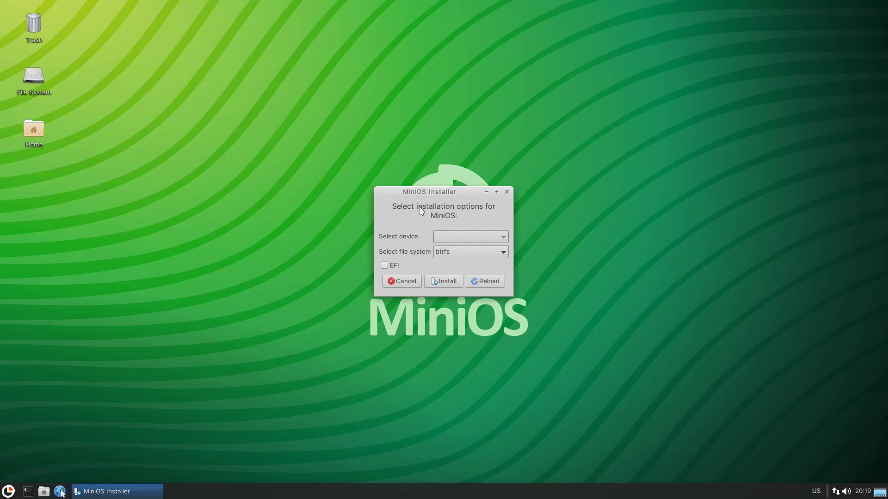
pyautogui.click(507, 192)
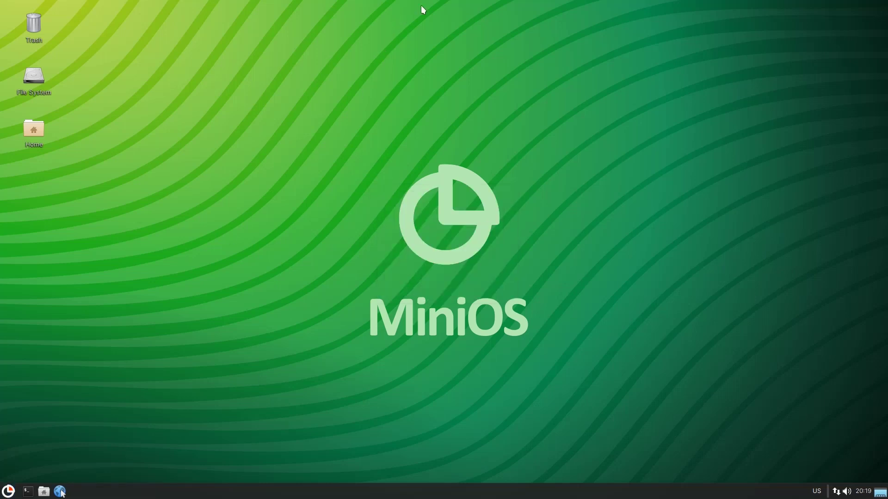
# Leave fullscreen and dismiss the VM's power-off dropdown without choosing an option.
pyautogui.moveTo(440, 2)
pyautogui.click(436, 9)
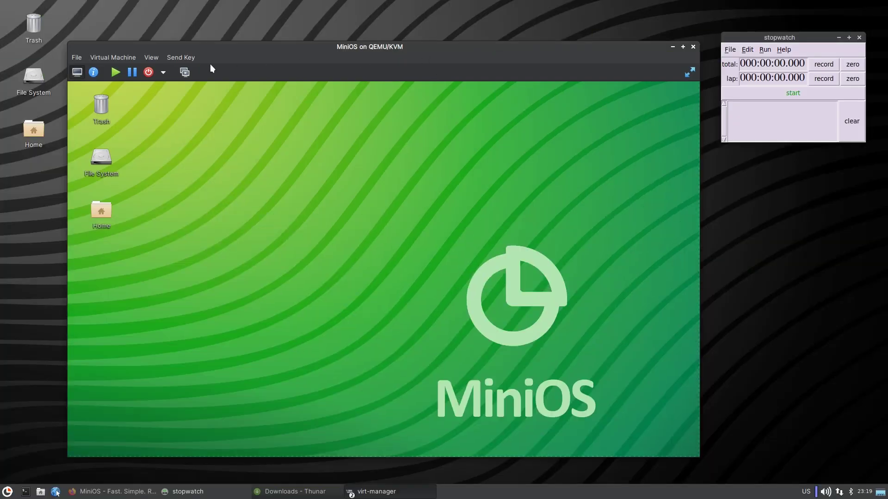
pyautogui.click(163, 73)
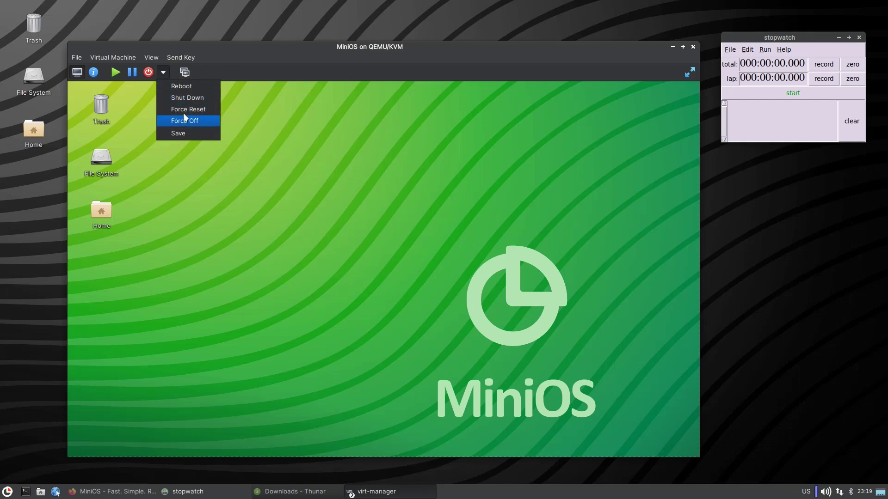
pyautogui.click(408, 193)
# Return the VM to fullscreen and launch a terminal from the guest taskbar.
pyautogui.rightClick(318, 193)
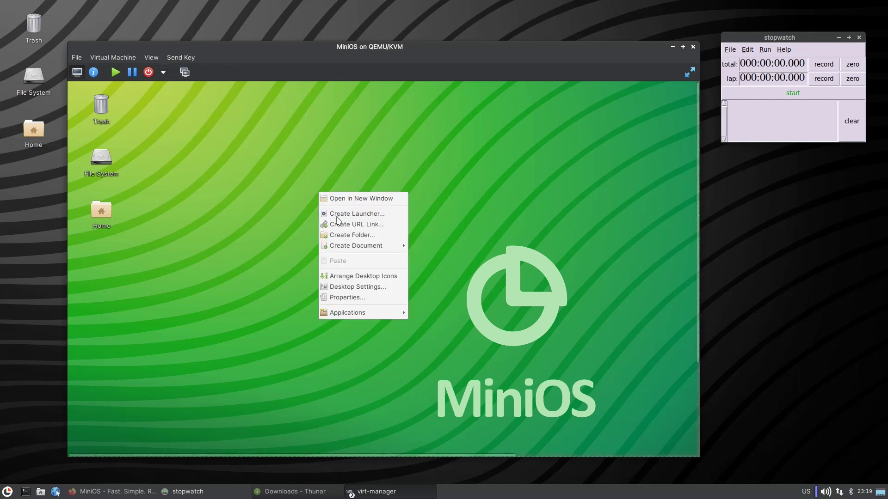
pyautogui.click(652, 98)
pyautogui.click(685, 74)
pyautogui.rightClick(347, 167)
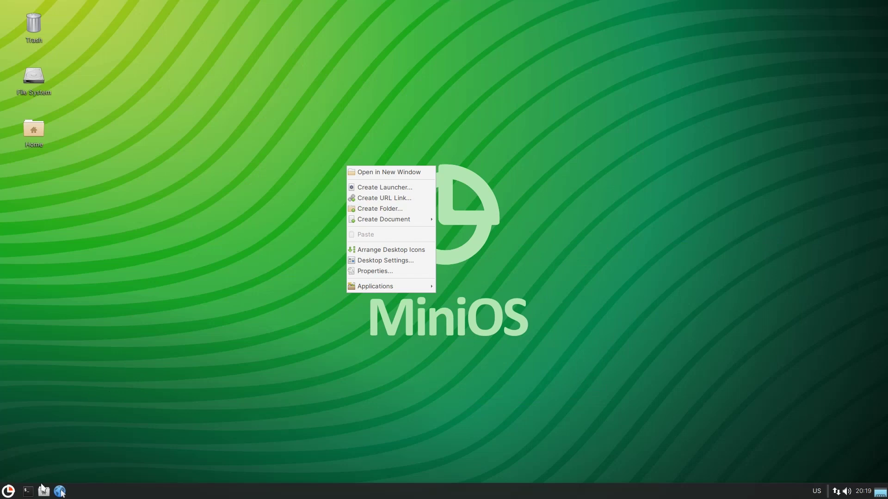
pyautogui.click(27, 491)
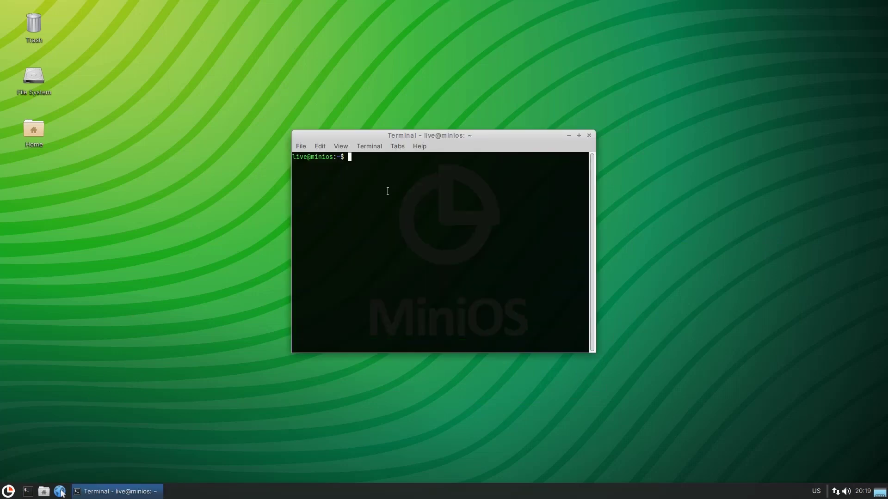
# Run neofetch to show the Debian 10 buster summary, then close the terminal.
pyautogui.write('neofet')
pyautogui.write('h')
pyautogui.press('Return')
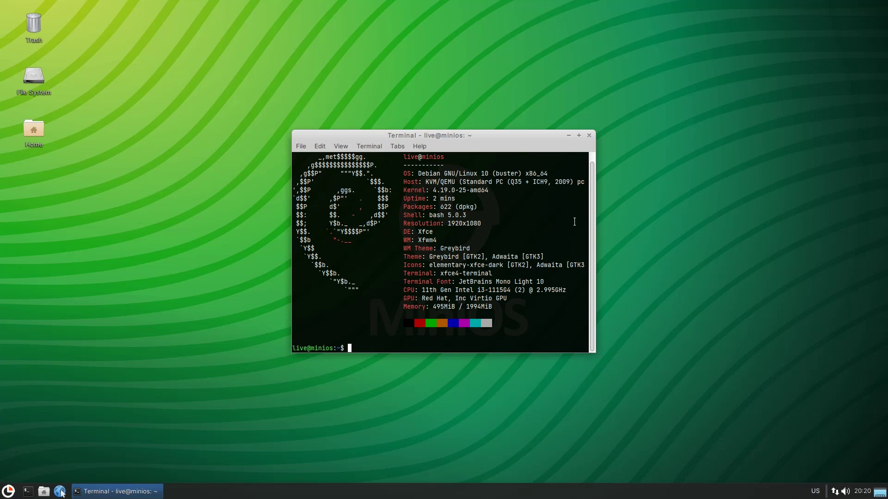
pyautogui.click(589, 136)
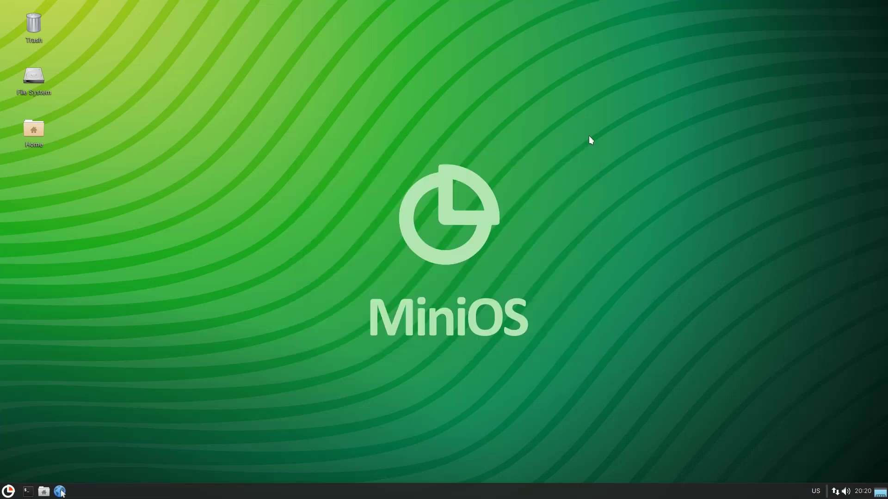
# Force Off the MiniOS VM, confirm, and reopen its console from the manager list.
pyautogui.click(434, 8)
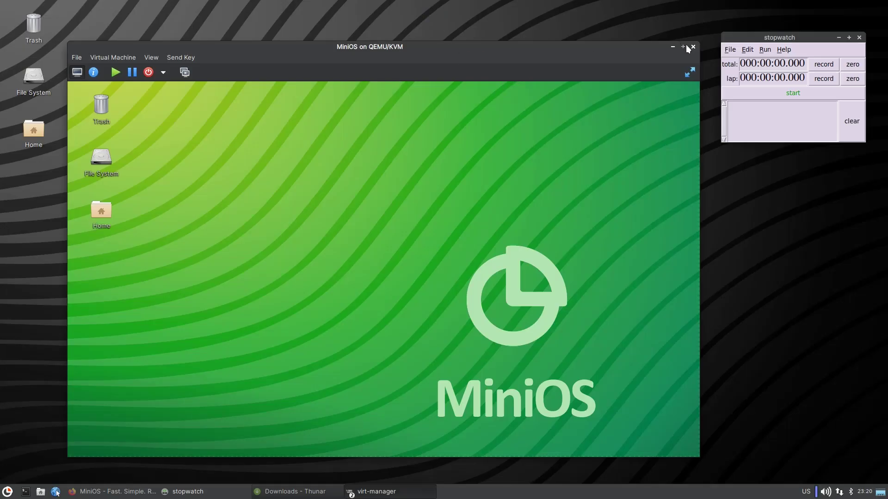
pyautogui.click(162, 72)
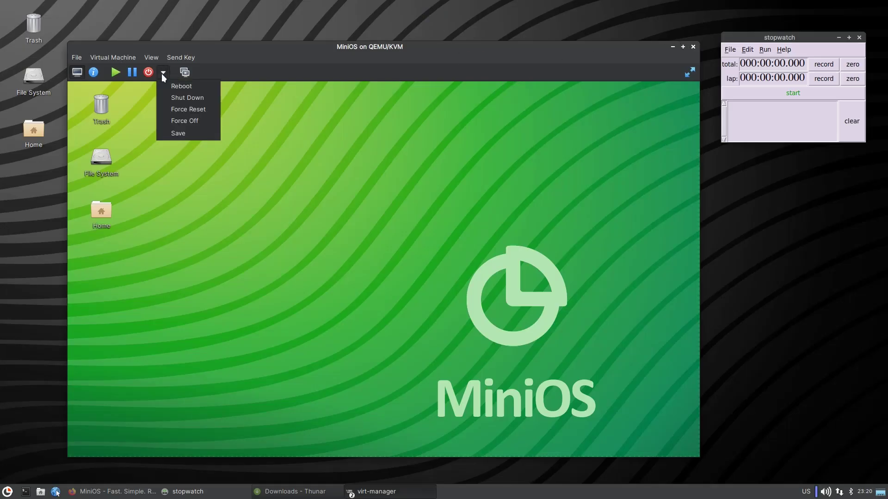
pyautogui.click(193, 121)
pyautogui.click(420, 304)
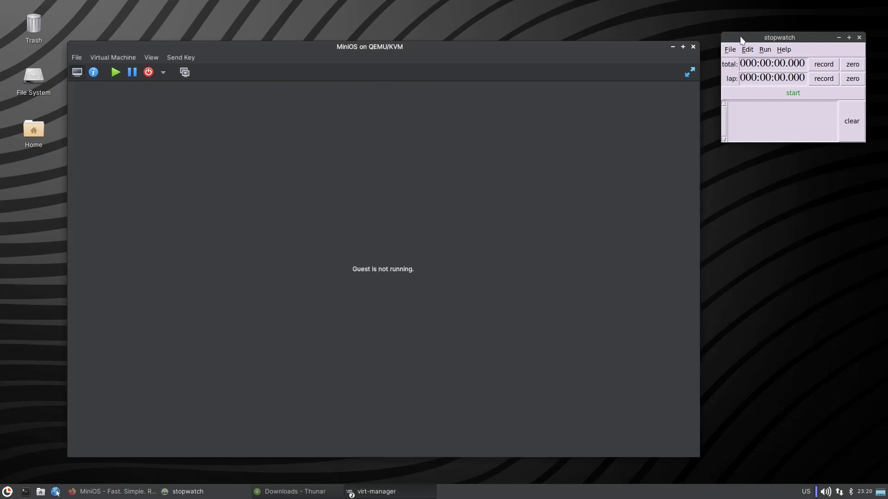
pyautogui.click(693, 47)
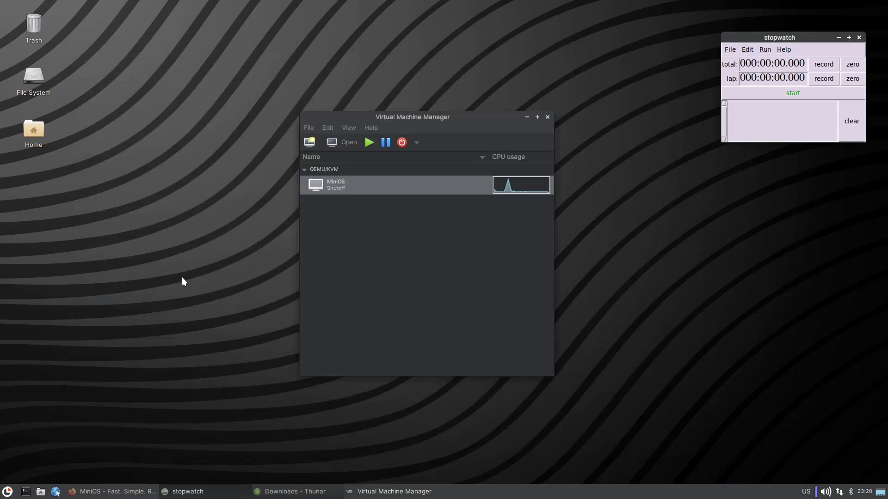
pyautogui.doubleClick(355, 185)
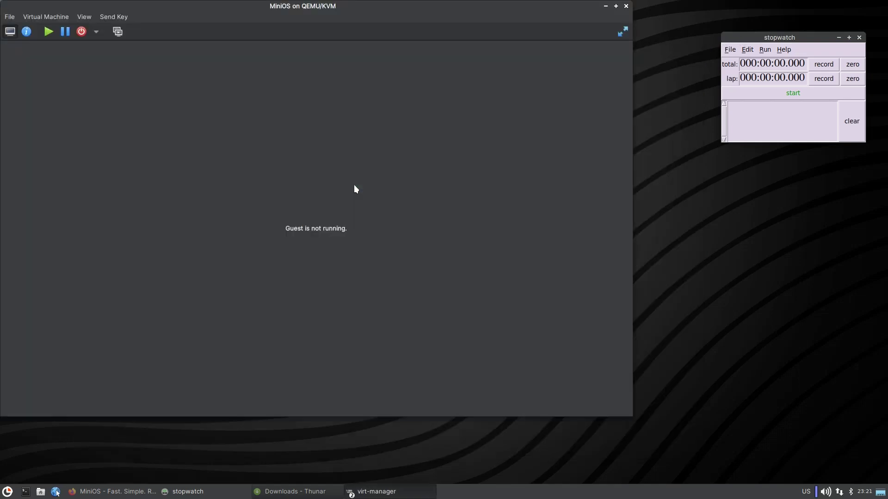
# Load the bookworm xfce standard ISO into SATA CDROM 1, apply, and start the VM.
pyautogui.click(27, 32)
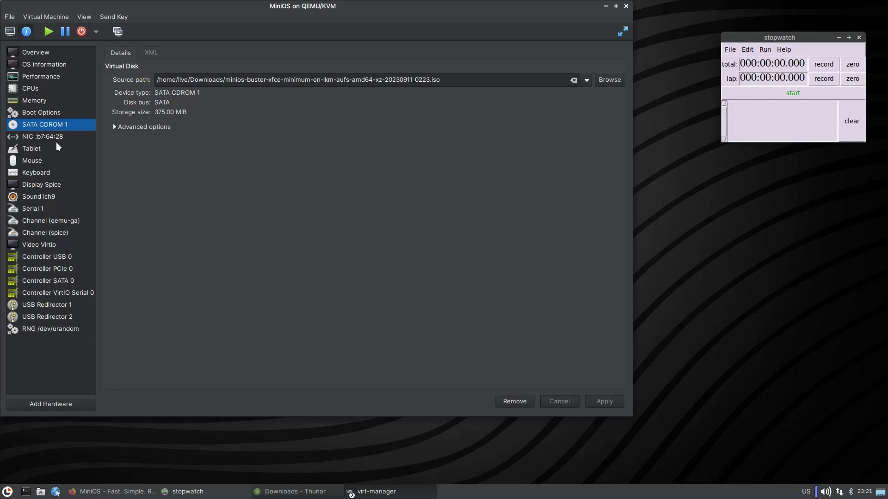
pyautogui.click(587, 81)
pyautogui.click(601, 81)
pyautogui.click(601, 82)
pyautogui.click(116, 492)
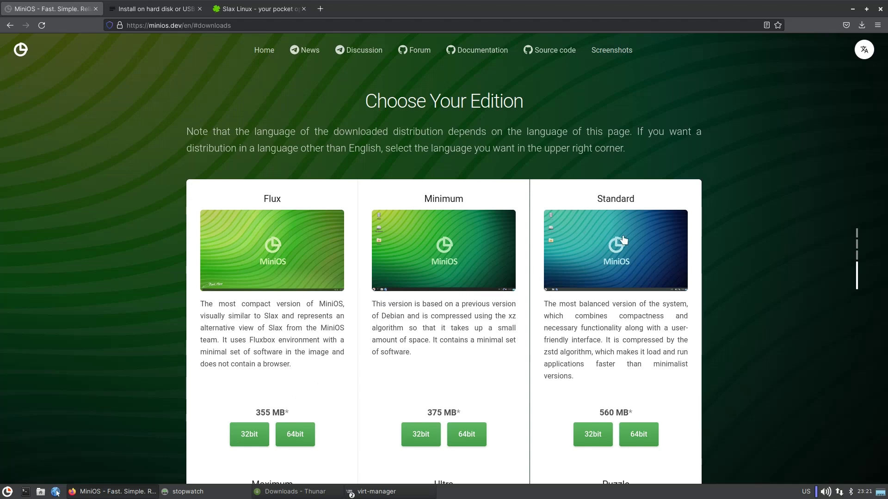
pyautogui.click(852, 9)
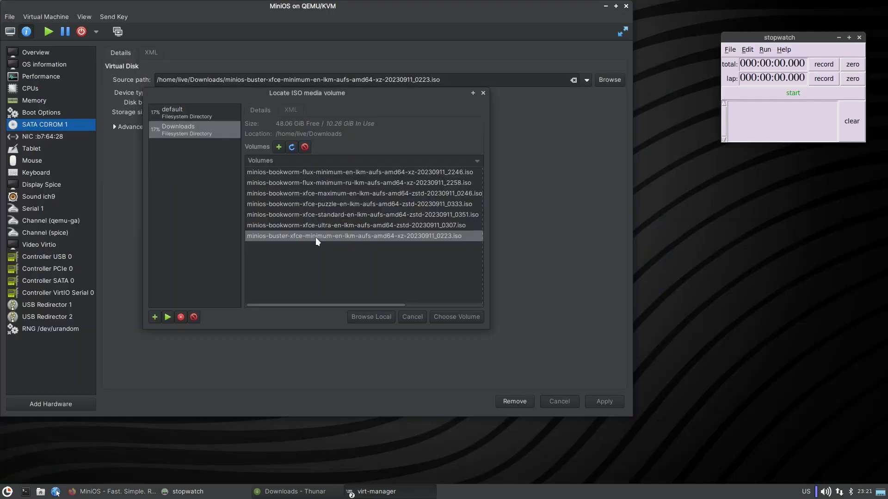
pyautogui.click(341, 226)
pyautogui.click(341, 212)
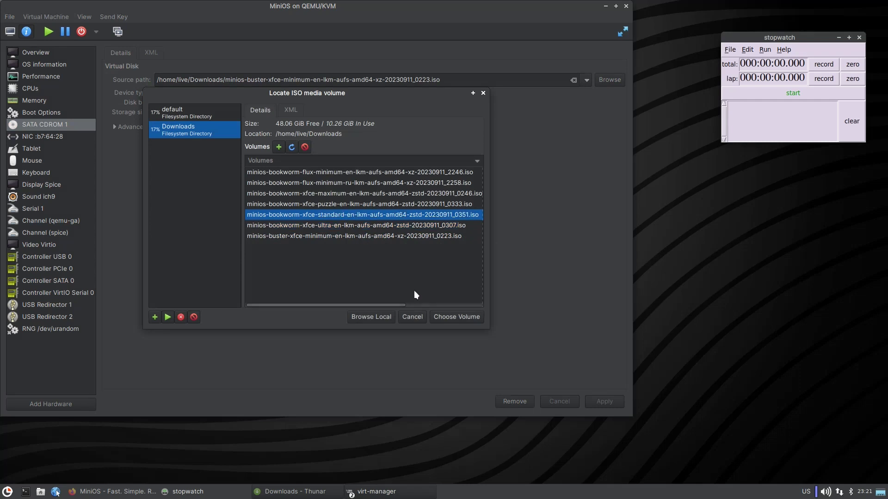
pyautogui.click(462, 316)
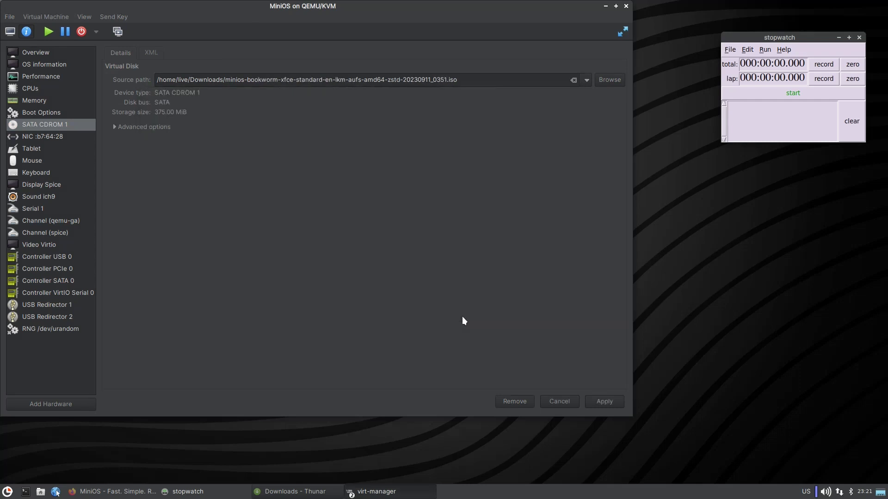
pyautogui.click(608, 402)
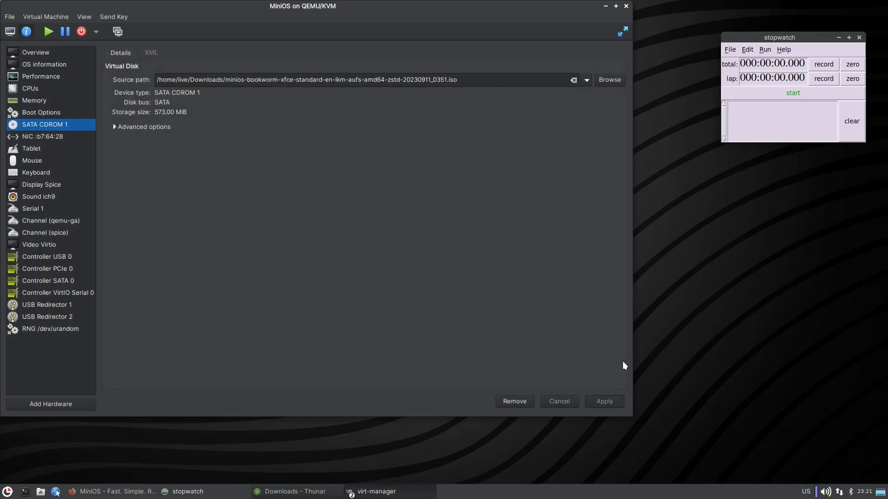
pyautogui.click(49, 32)
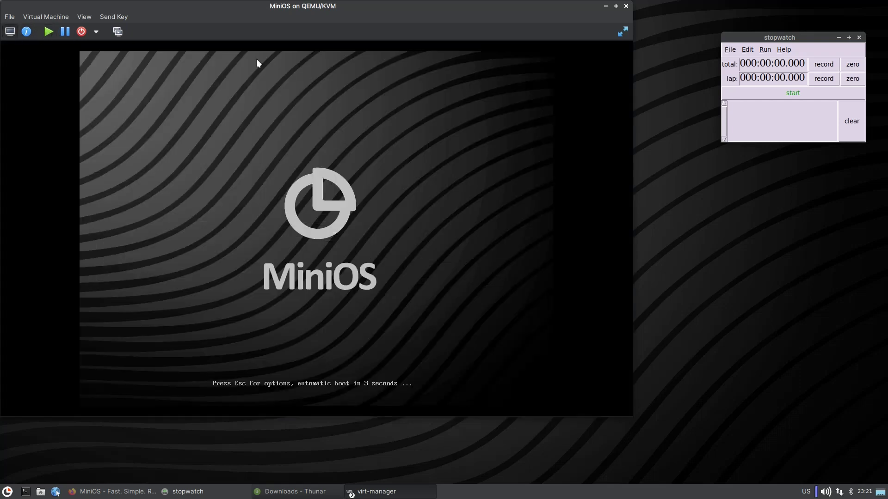
# Time the standard MiniOS boot at 13.438 s, then bring the Downloads Thunar window forward.
pyautogui.click(799, 95)
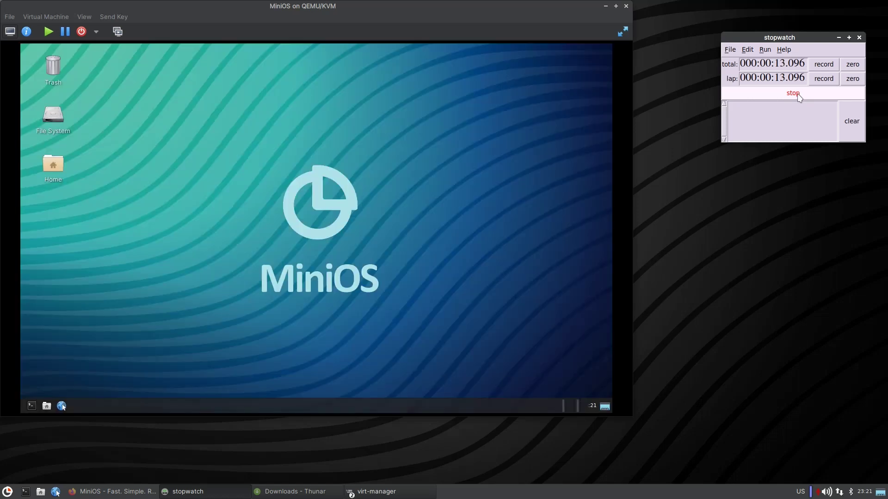
pyautogui.click(799, 95)
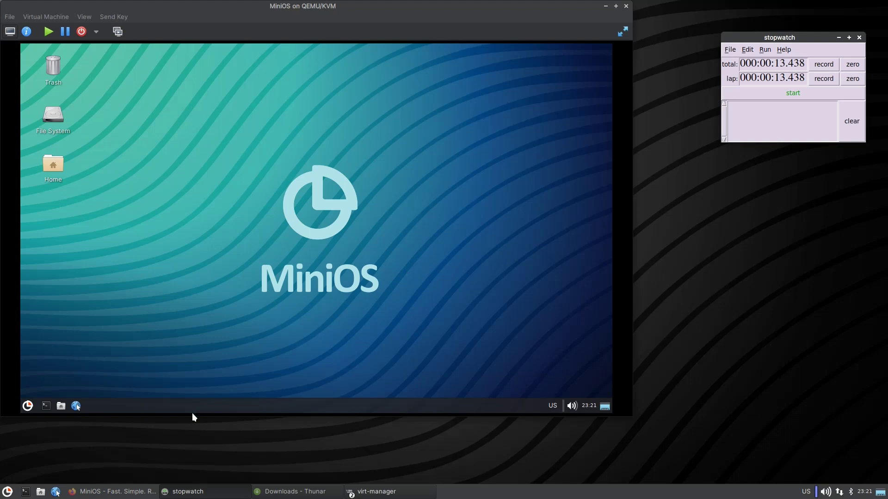
pyautogui.click(289, 493)
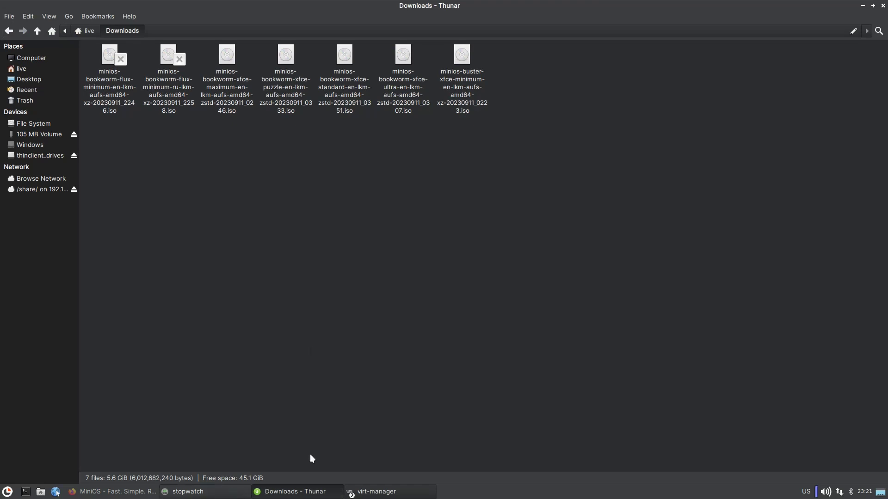
# Switch Thunar to detailed list view and compare ISO sizes, ending on xfce standard (573.0 MiB).
pyautogui.click(49, 16)
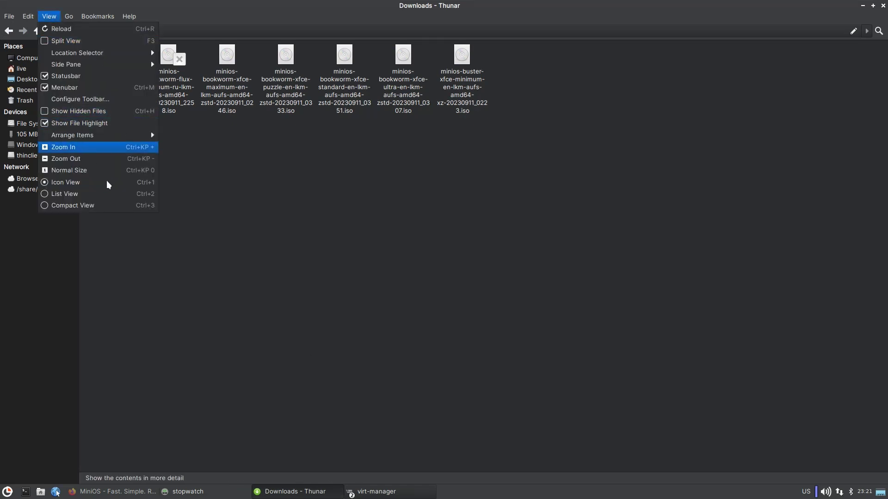
pyautogui.click(104, 193)
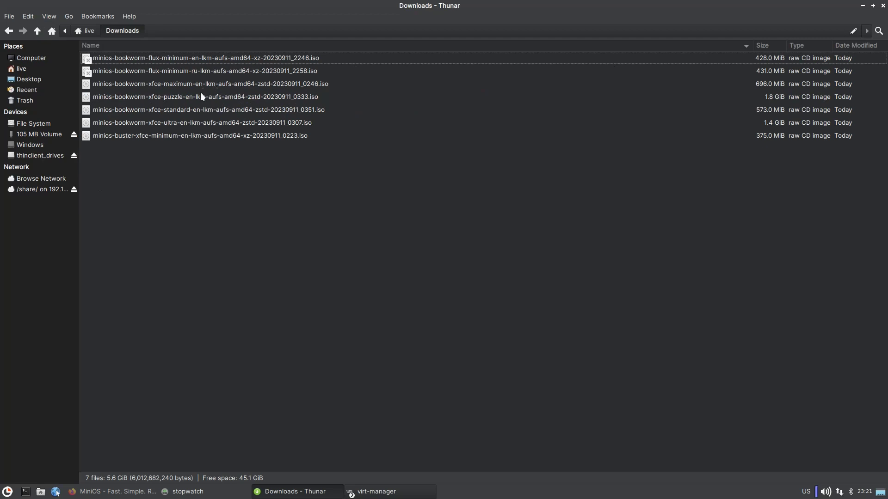
pyautogui.click(195, 110)
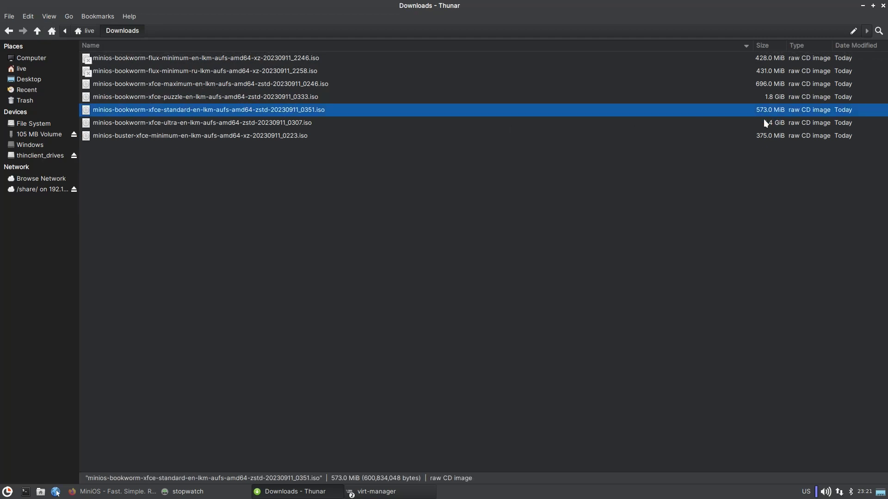
pyautogui.click(768, 57)
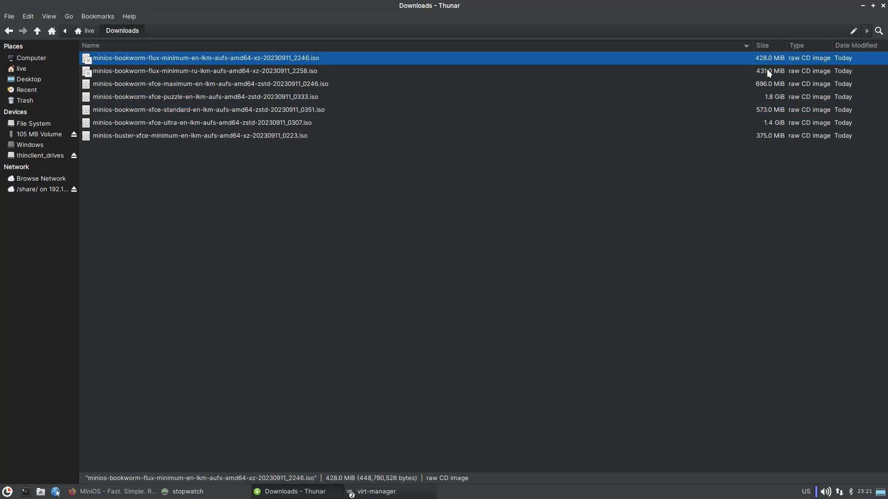
pyautogui.click(766, 73)
pyautogui.click(762, 62)
pyautogui.click(761, 71)
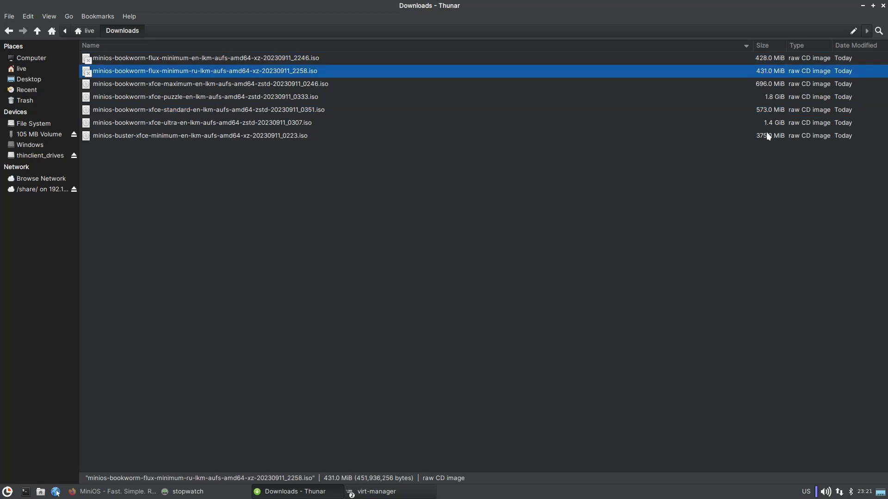
pyautogui.click(769, 135)
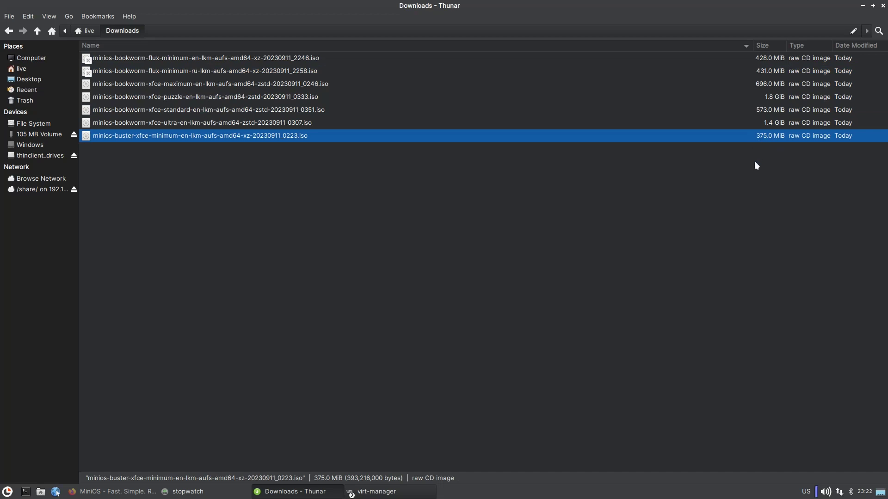
pyautogui.click(769, 110)
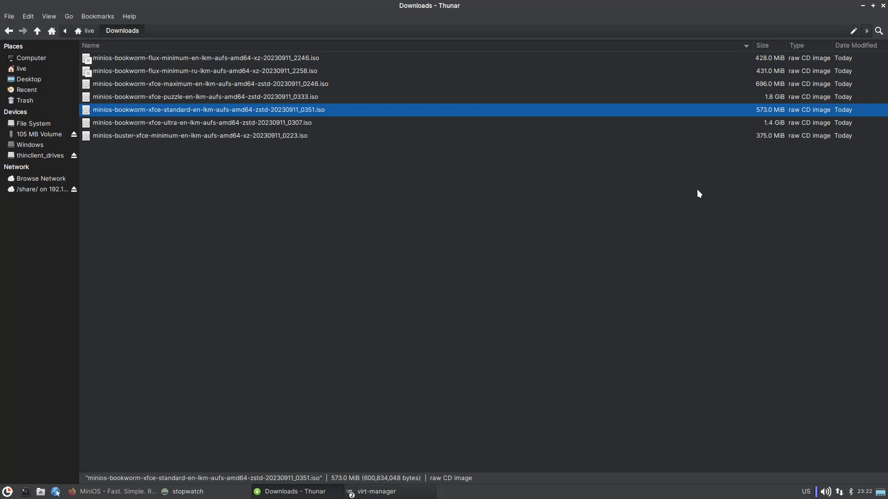
# Minimize Thunar and open the guest's Settings > Display dialog.
pyautogui.click(863, 6)
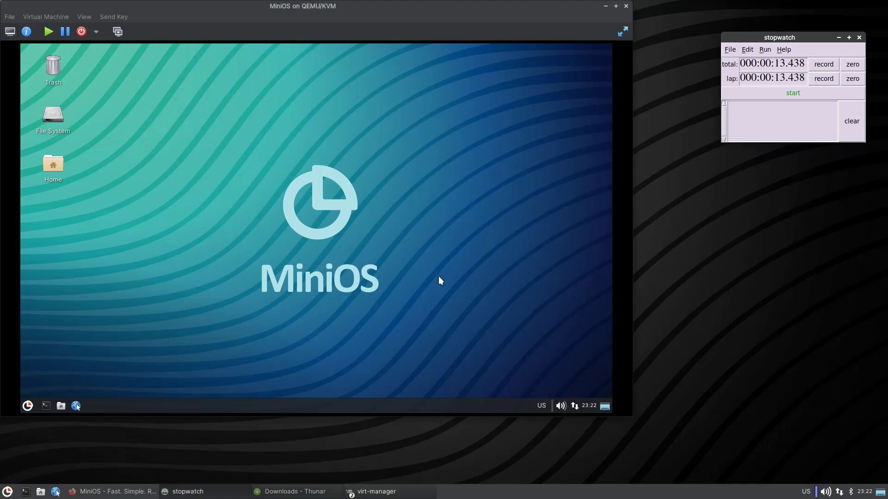
pyautogui.click(27, 406)
pyautogui.click(56, 271)
pyautogui.click(57, 251)
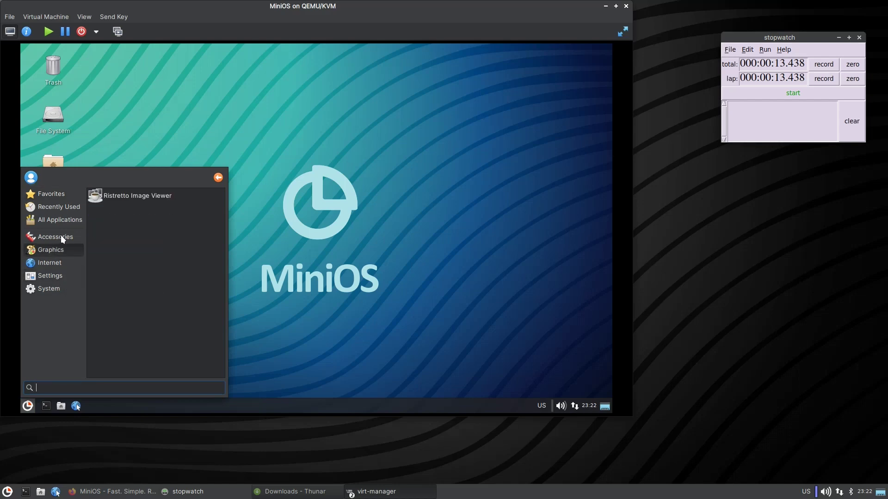
pyautogui.click(60, 236)
pyautogui.click(56, 288)
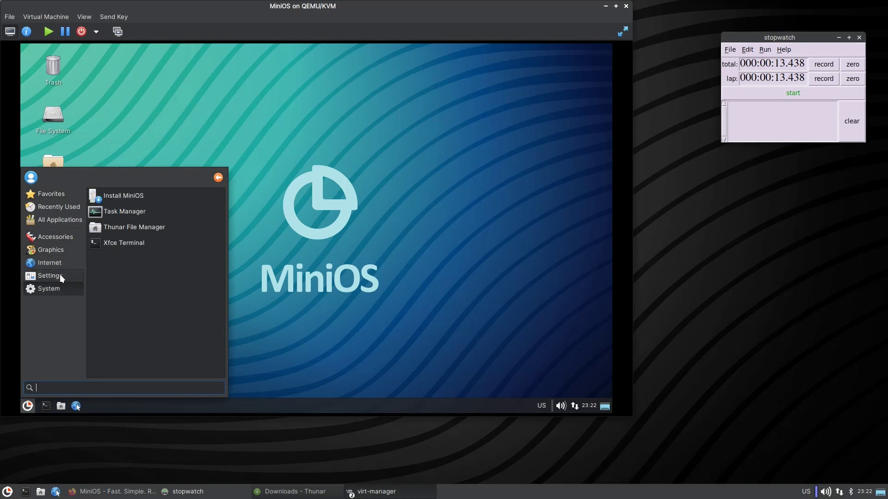
pyautogui.click(60, 274)
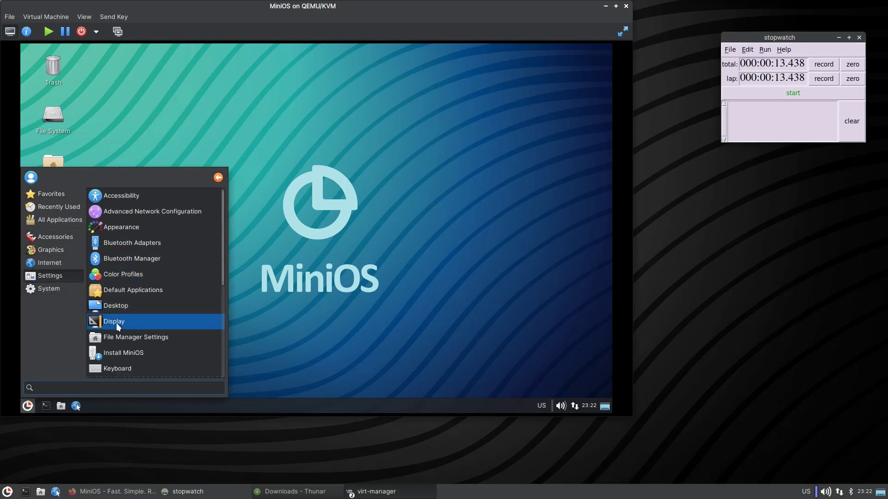
pyautogui.click(115, 322)
# Set the guest resolution to 1920×1080, keep it, and switch the VM to fullscreen.
pyautogui.click(421, 179)
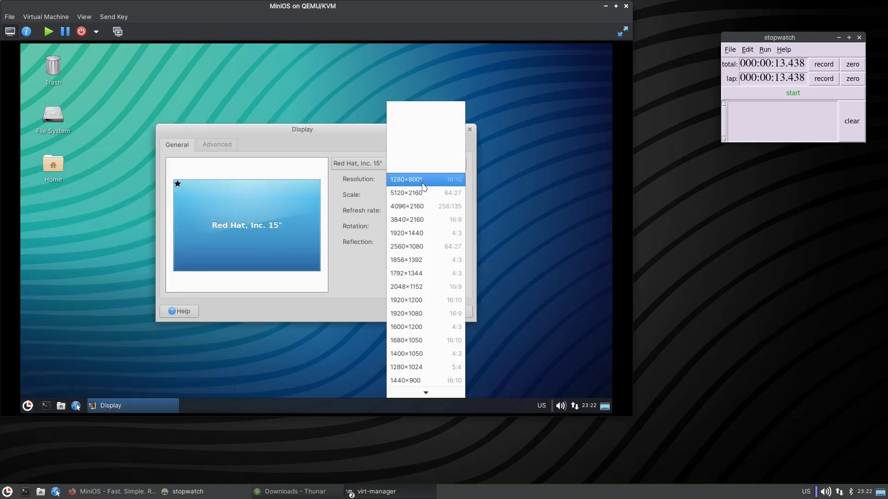
pyautogui.click(424, 314)
pyautogui.click(456, 260)
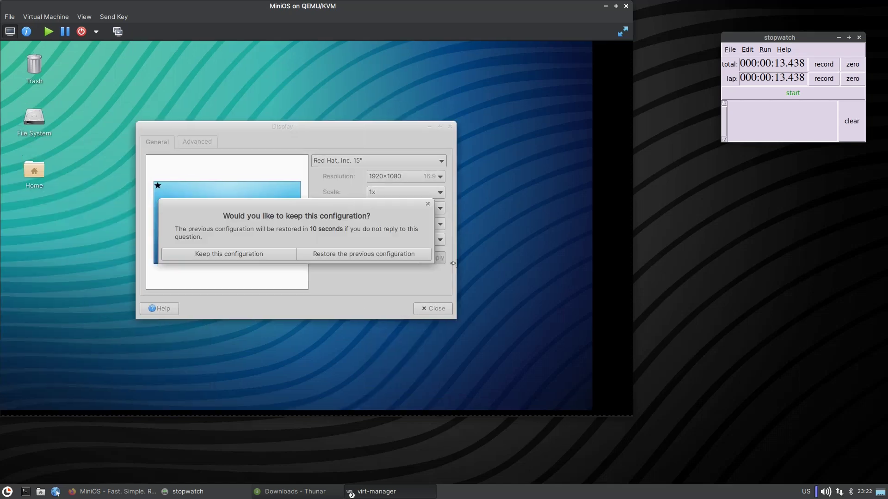
pyautogui.click(230, 254)
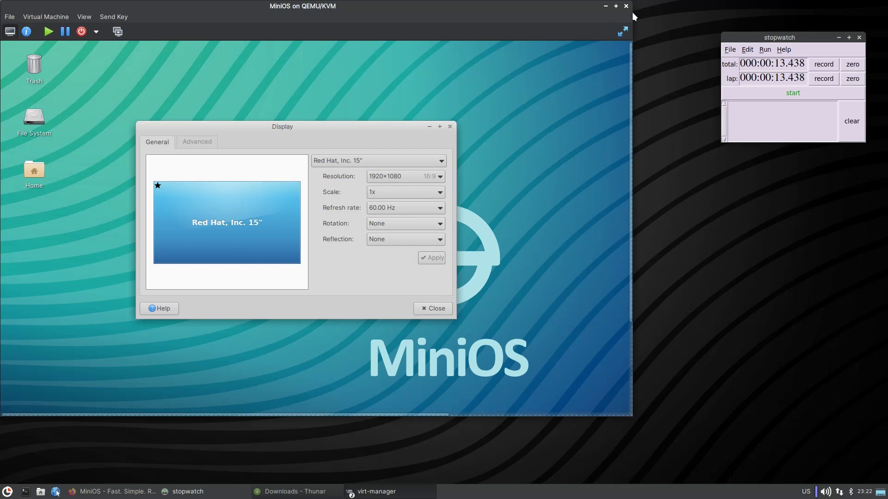
pyautogui.click(622, 32)
pyautogui.click(435, 268)
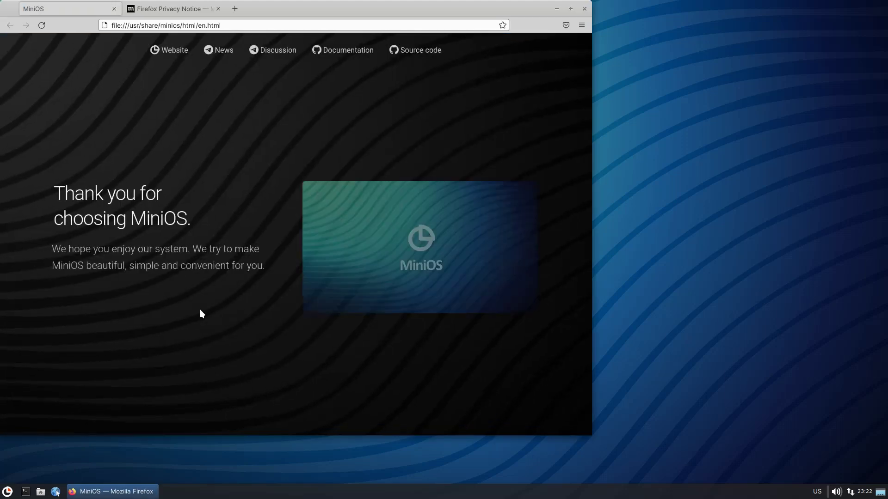
# Centre the Firefox welcome window and list the Accessories applications in the menu.
pyautogui.moveTo(264, 6); pyautogui.dragTo(424, 22)
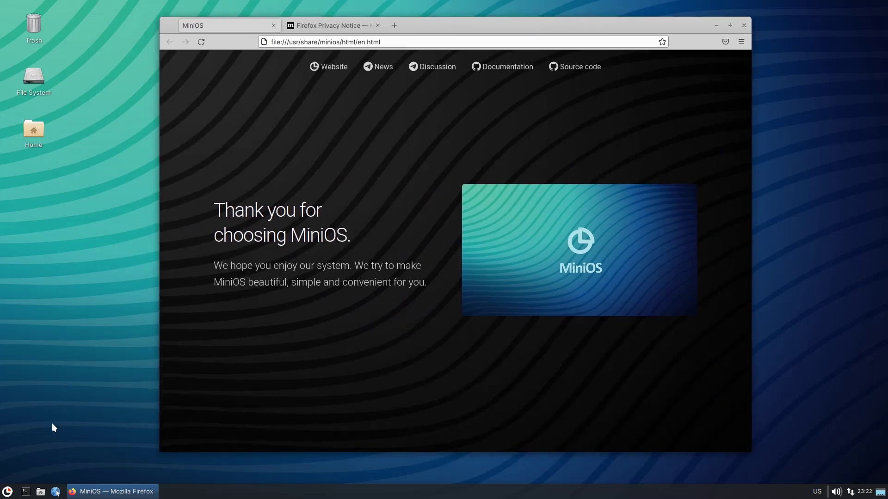
pyautogui.click(8, 492)
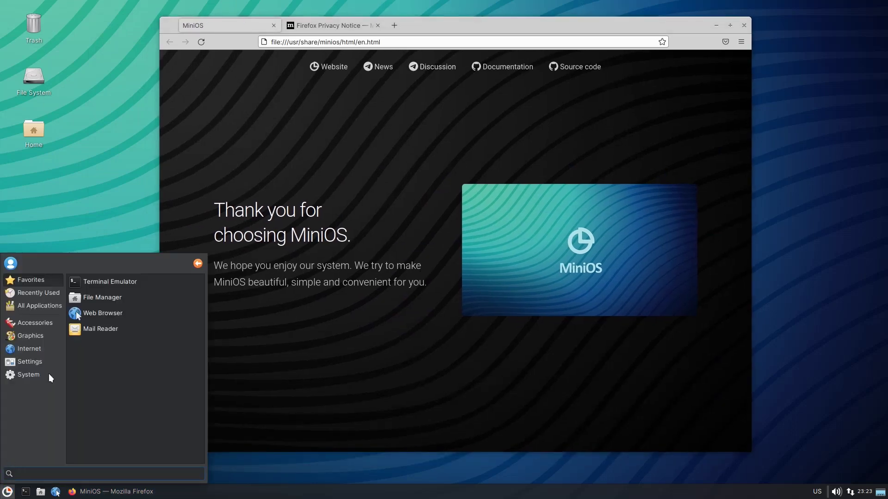
pyautogui.click(46, 322)
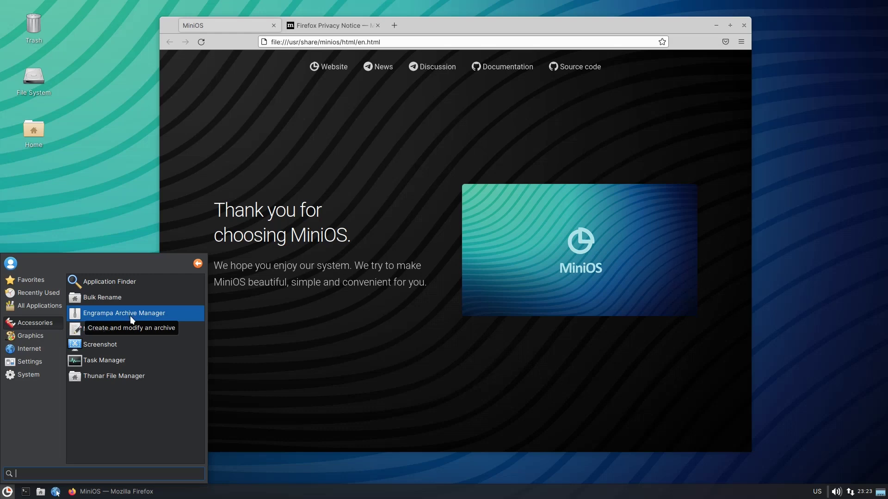
# Open the Home folder and select all 8 folders to view their right-click menu.
pyautogui.click(41, 133)
pyautogui.doubleClick(41, 133)
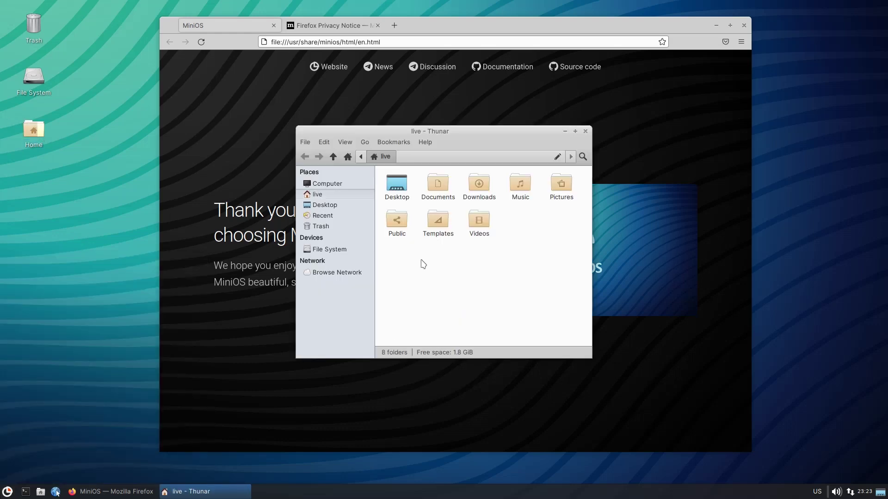
pyautogui.moveTo(571, 247); pyautogui.dragTo(410, 191)
pyautogui.rightClick(410, 190)
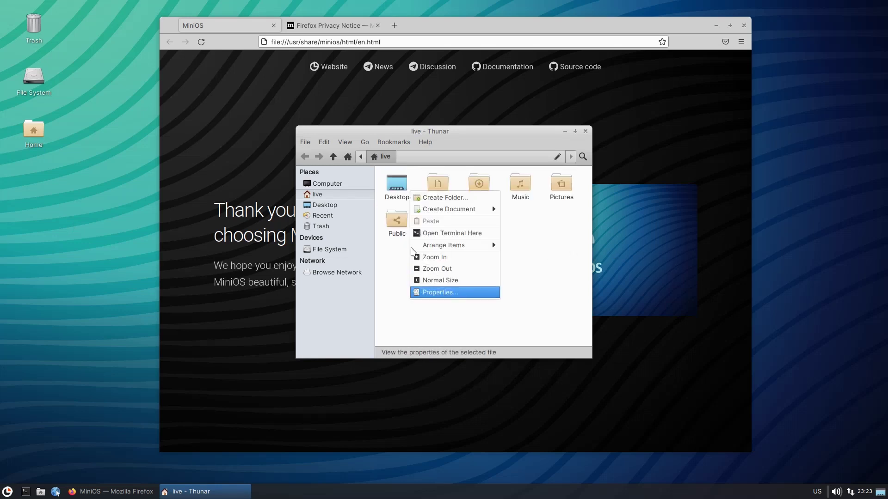
pyautogui.click(398, 254)
pyautogui.moveTo(390, 247); pyautogui.dragTo(584, 191)
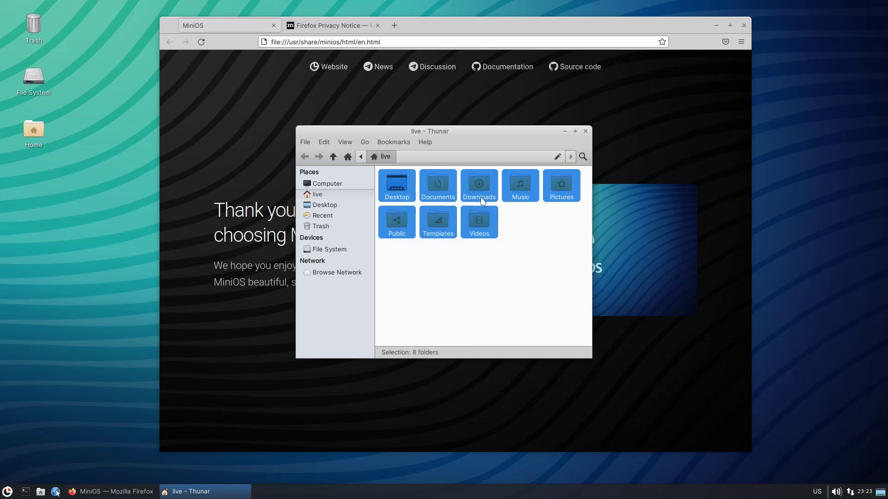
pyautogui.rightClick(476, 190)
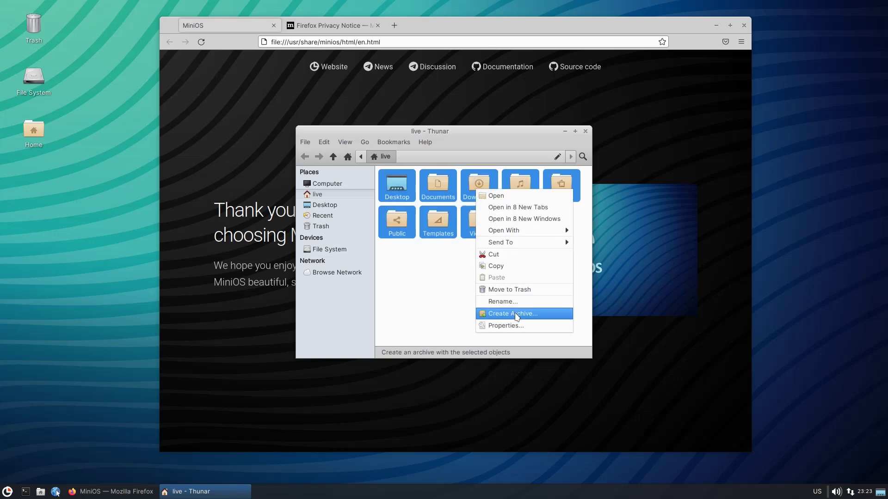
# Launch Task Manager from the Accessories applications menu.
pyautogui.click(8, 492)
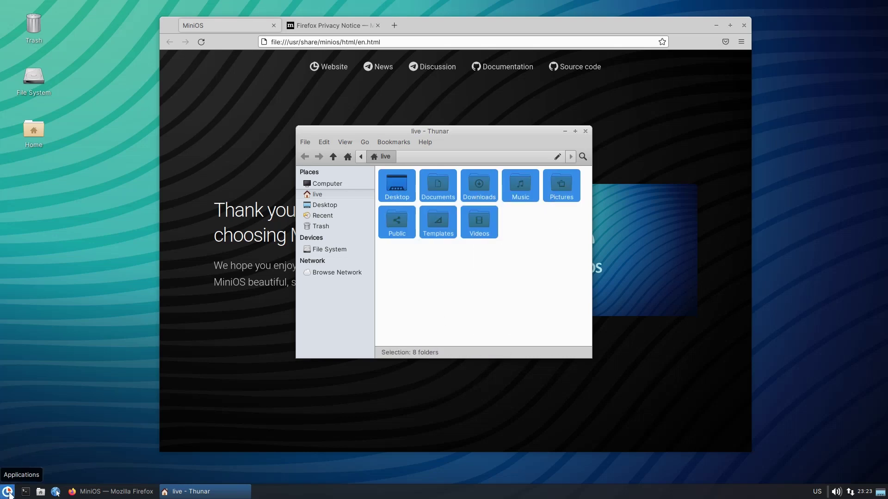
pyautogui.click(8, 492)
pyautogui.click(30, 333)
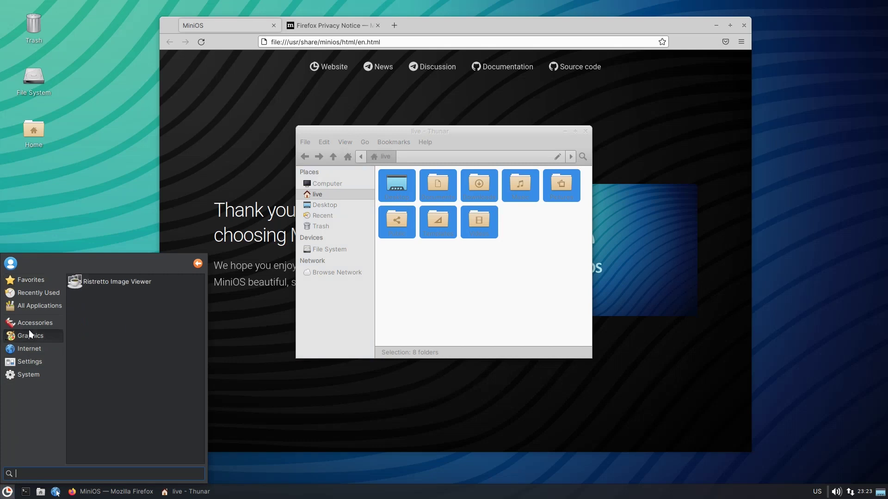
pyautogui.click(29, 323)
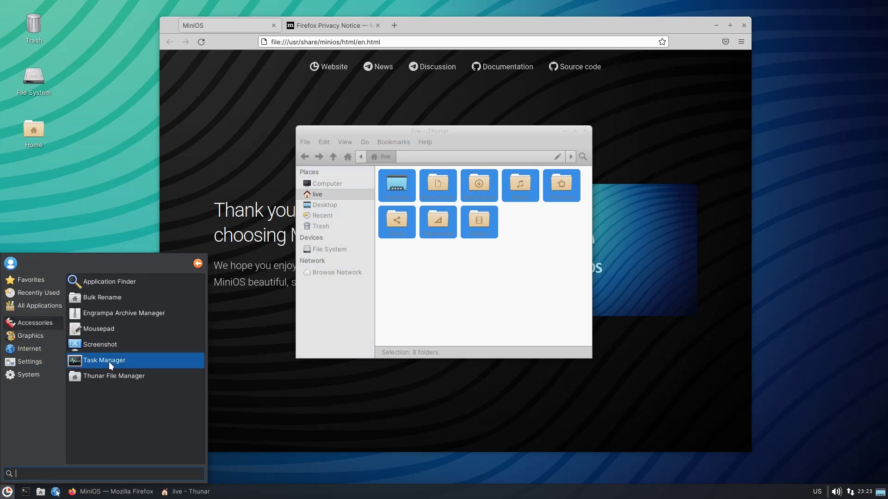
pyautogui.click(110, 362)
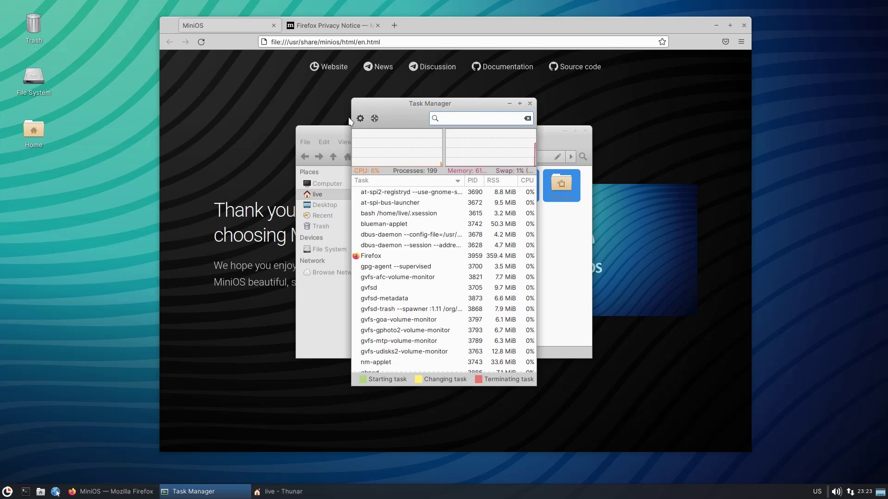
# Close the Task Manager, file manager and Firefox windows.
pyautogui.click(530, 103)
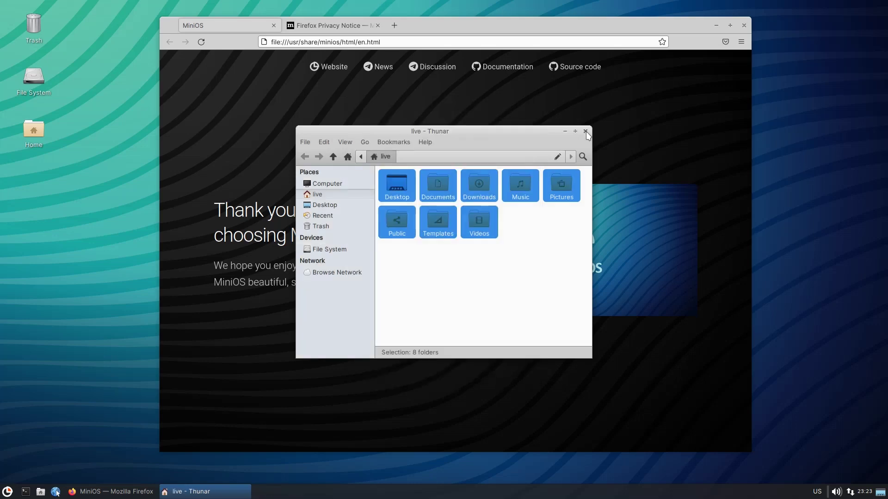
pyautogui.click(585, 132)
pyautogui.click(743, 25)
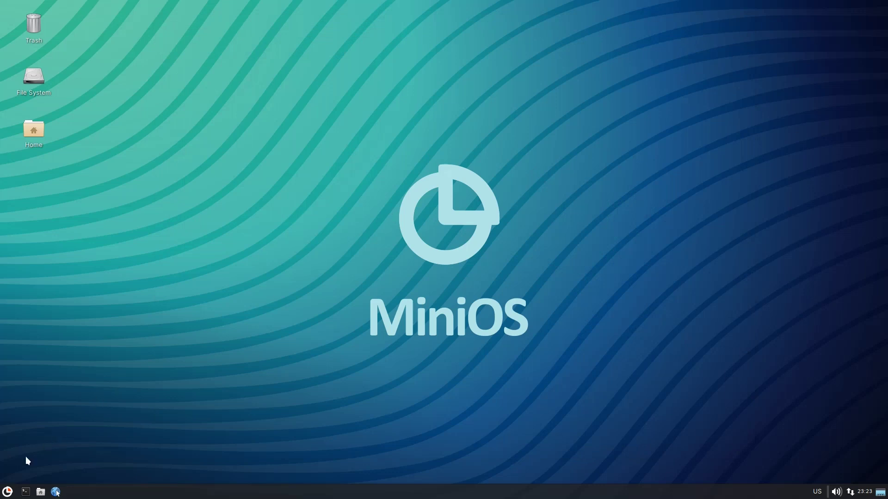
# Launch Remmina from Internet applications, view its connection protocol list, then close its window.
pyautogui.click(7, 492)
pyautogui.click(22, 351)
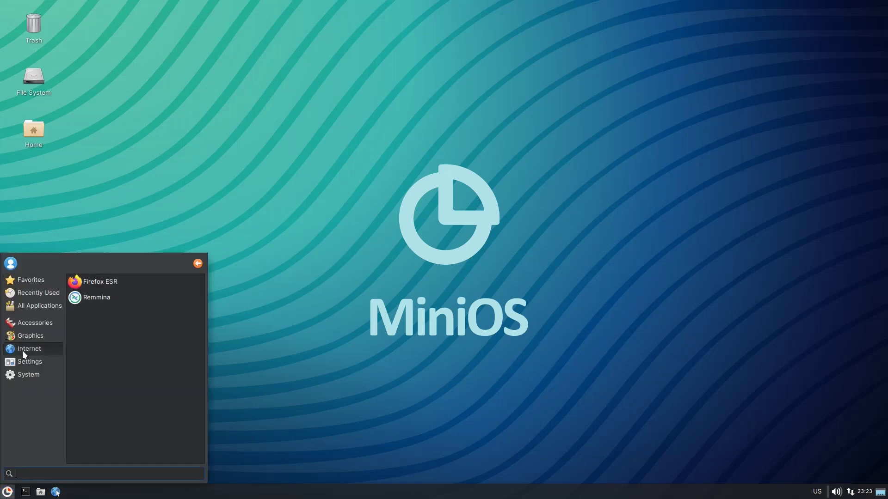
pyautogui.click(26, 337)
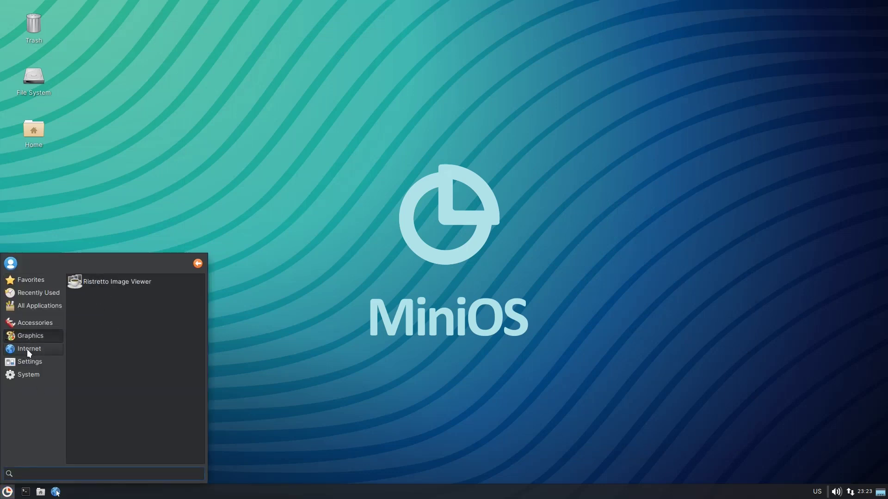
pyautogui.click(27, 348)
pyautogui.click(104, 298)
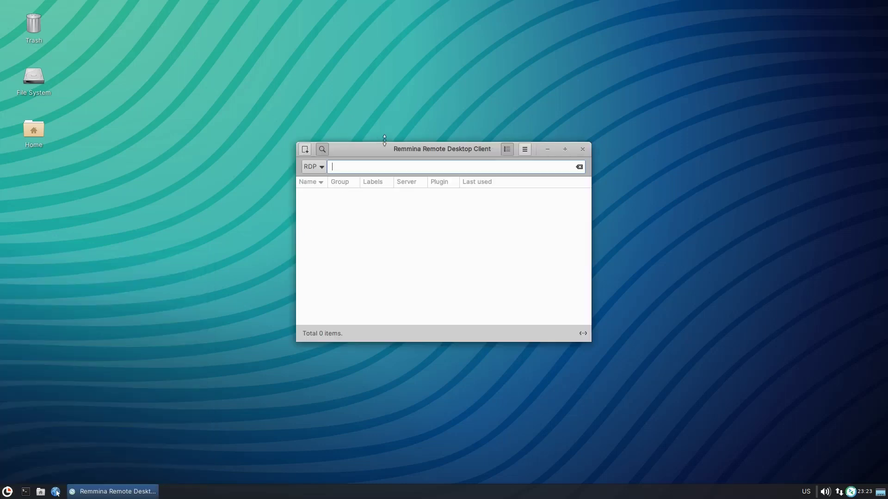
pyautogui.click(321, 168)
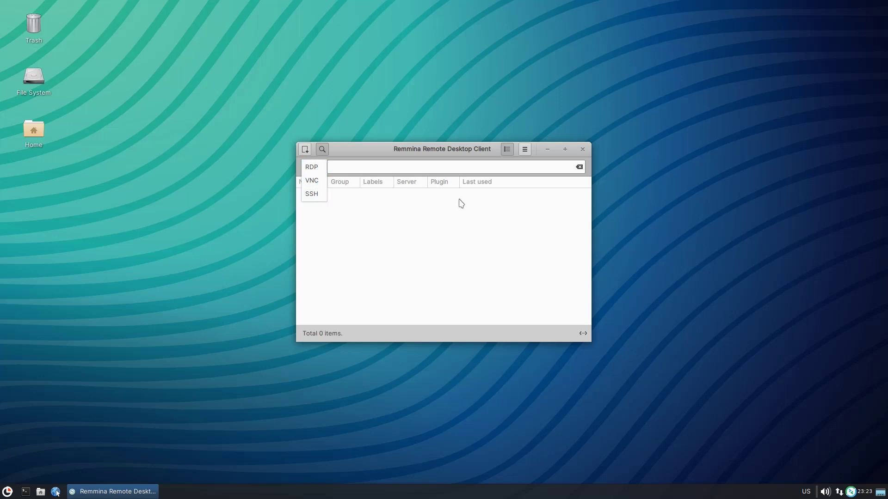
pyautogui.click(581, 149)
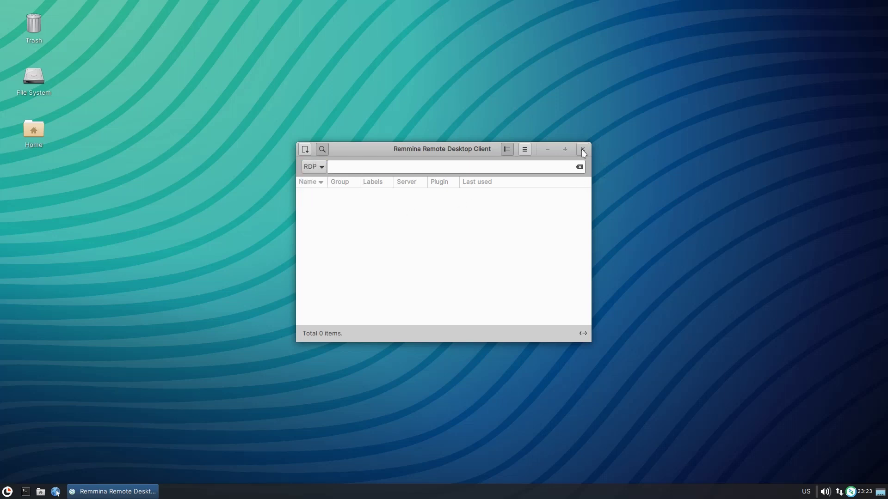
pyautogui.click(581, 149)
# Quit Remmina from its tray icon menu and start a terminal window.
pyautogui.click(850, 492)
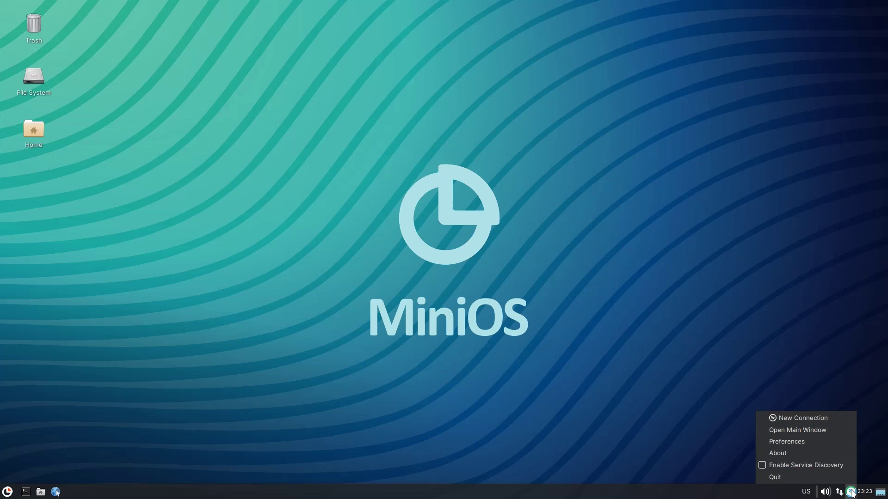
pyautogui.click(827, 479)
pyautogui.click(8, 493)
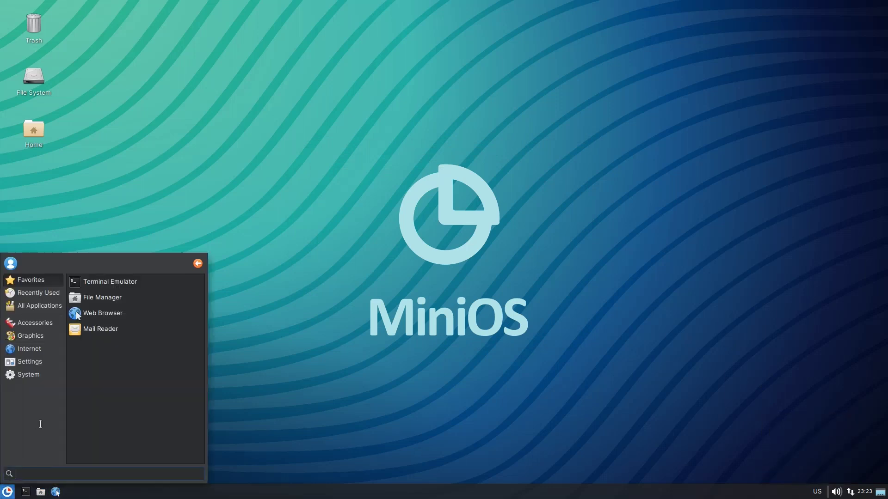
pyautogui.click(26, 492)
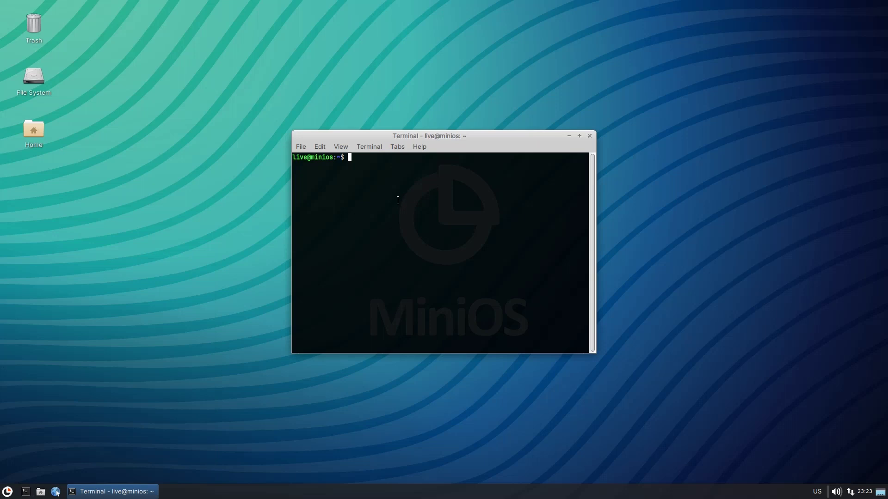
# Run htop, quit it, run neofetch to view Debian 12 details, then close the terminal.
pyautogui.write('htop')
pyautogui.press('Return')
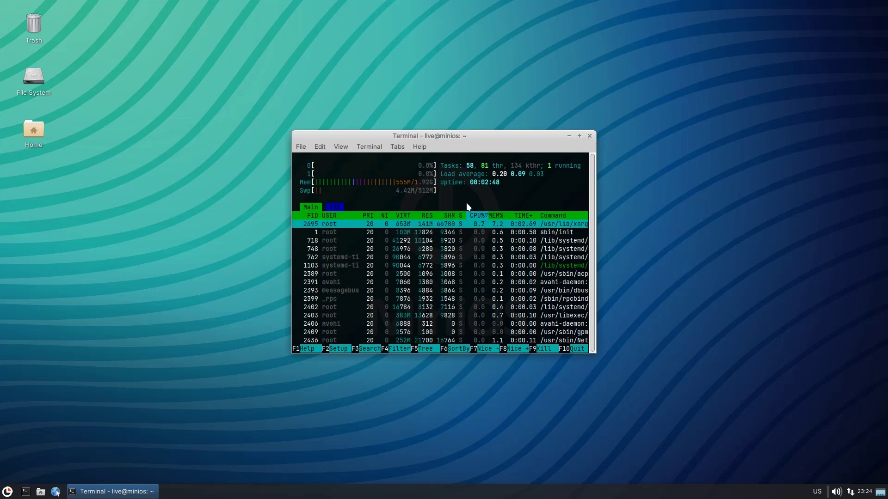
pyautogui.write('qneofetch')
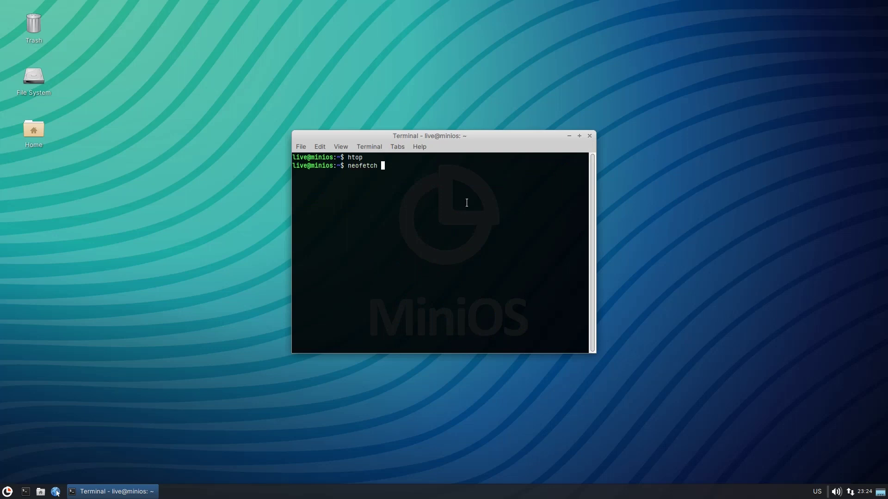
pyautogui.press('Return')
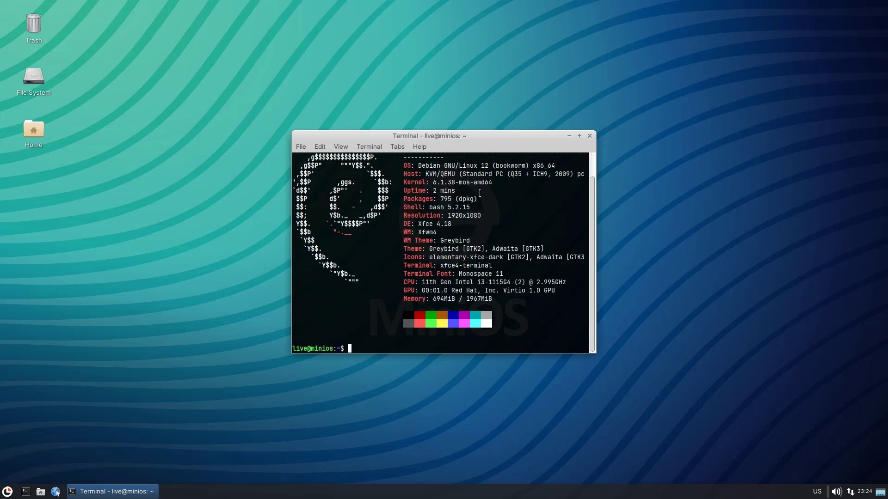
pyautogui.scroll(1, 479, 193)
pyautogui.scroll(-1, 480, 193)
pyautogui.click(589, 136)
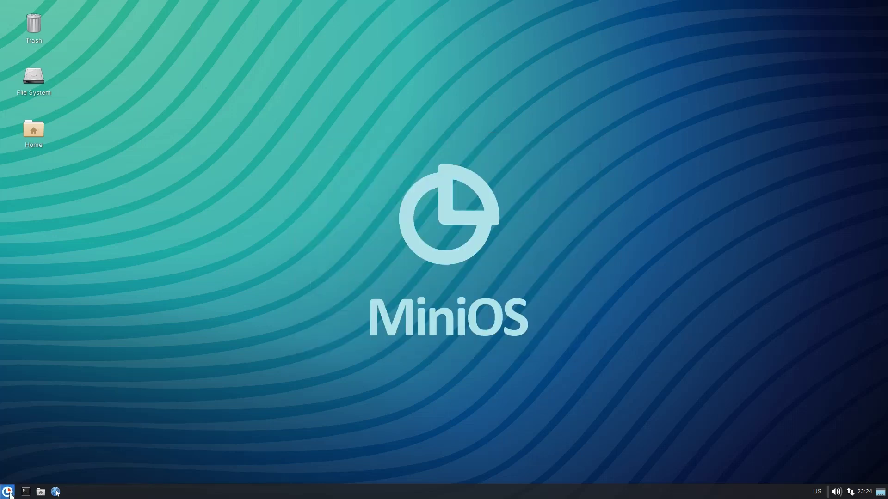
pyautogui.click(8, 493)
pyautogui.click(38, 375)
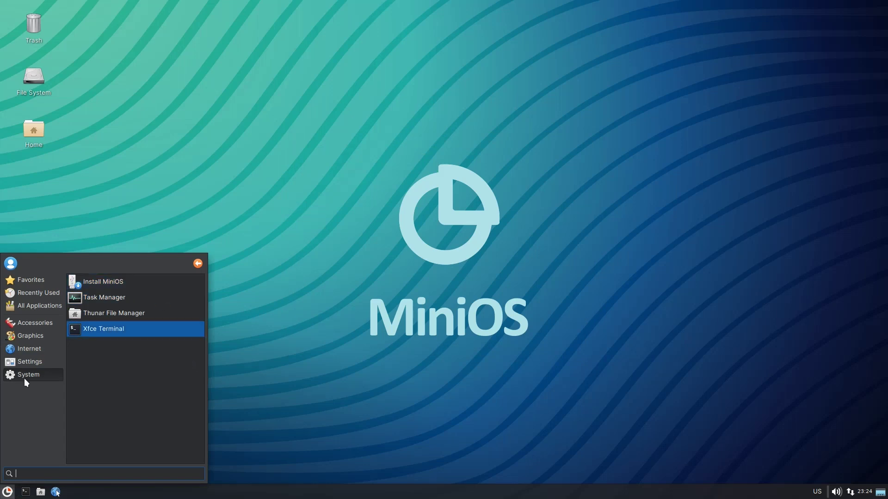
pyautogui.click(28, 361)
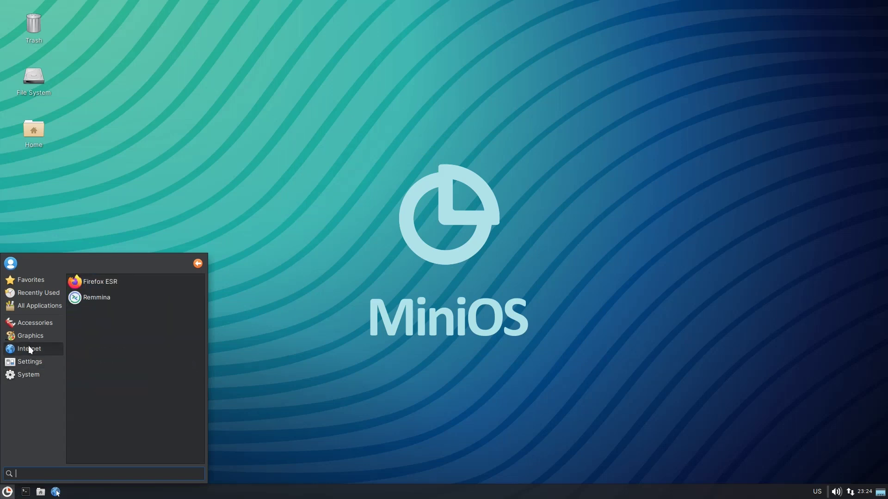
pyautogui.click(350, 273)
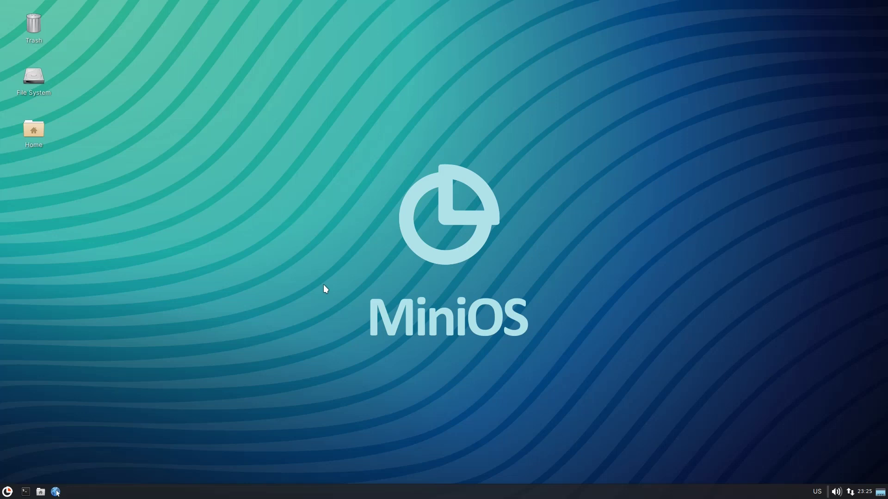
pyautogui.rightClick(323, 284)
pyautogui.click(369, 387)
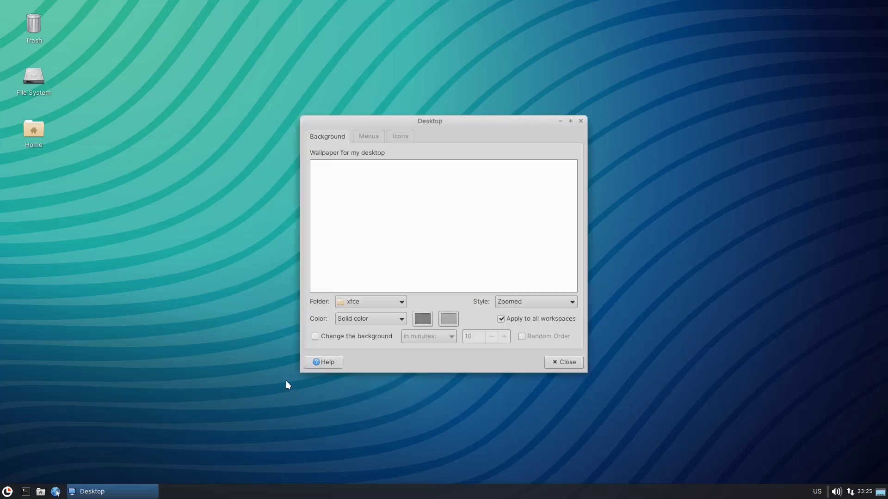
pyautogui.scroll(-2, 398, 208)
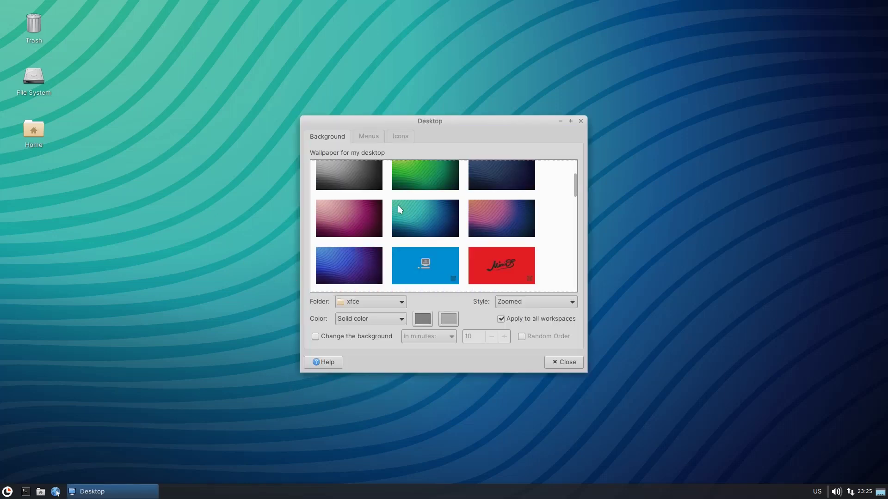
pyautogui.scroll(-8, 398, 204)
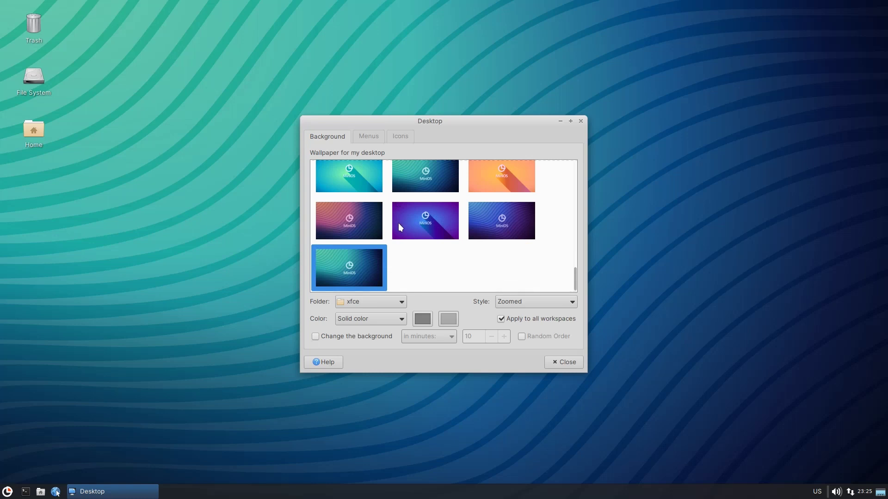
pyautogui.scroll(10, 399, 223)
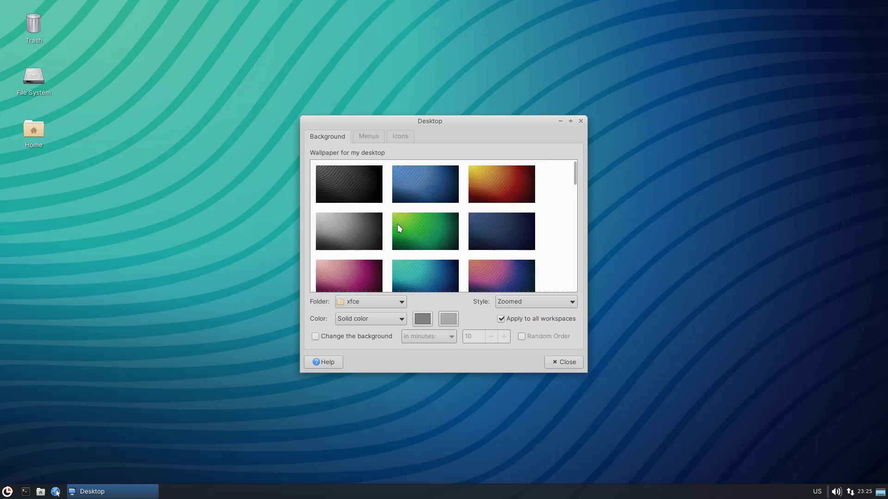
pyautogui.scroll(-6, 398, 224)
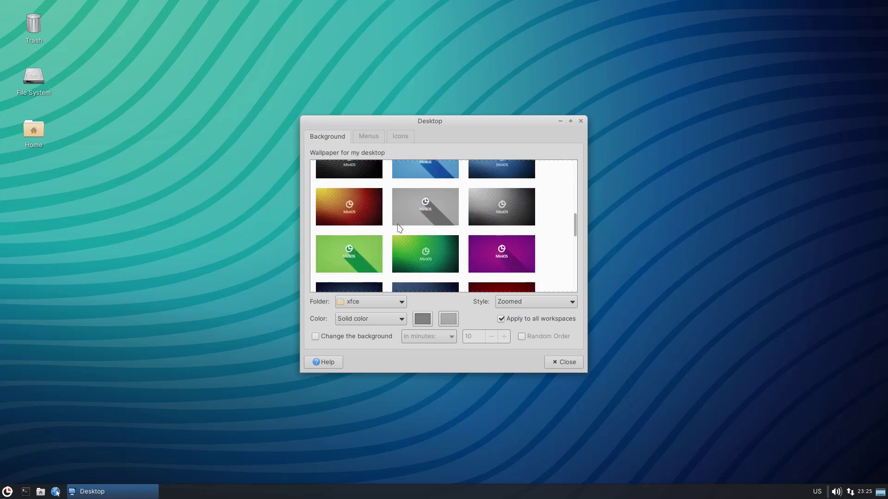
pyautogui.scroll(-5, 399, 227)
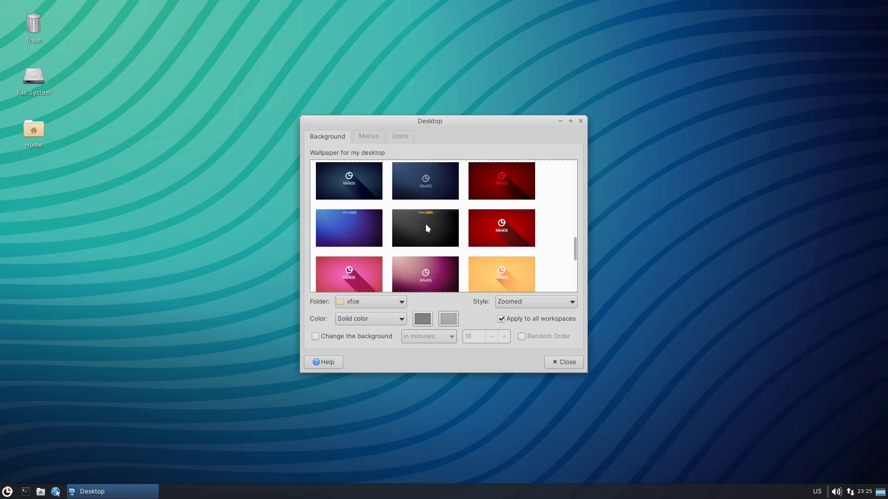
pyautogui.click(425, 227)
pyautogui.moveTo(440, 125); pyautogui.dragTo(457, 142)
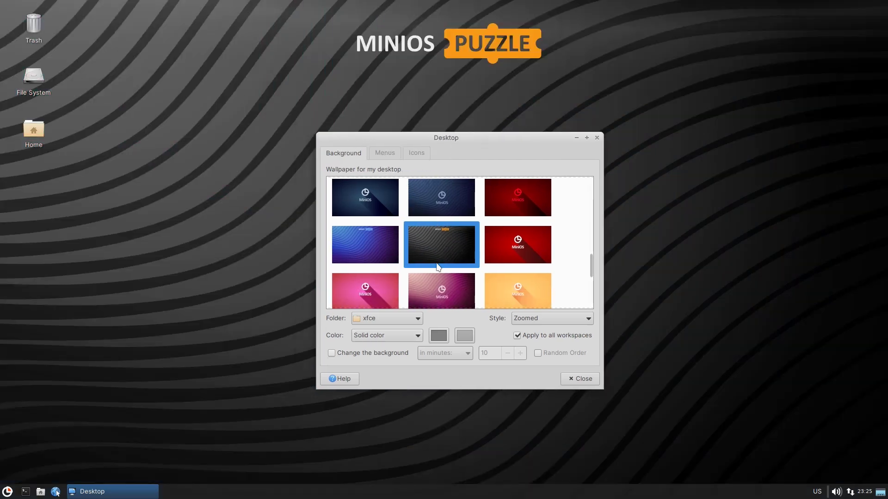
pyautogui.scroll(-5, 437, 264)
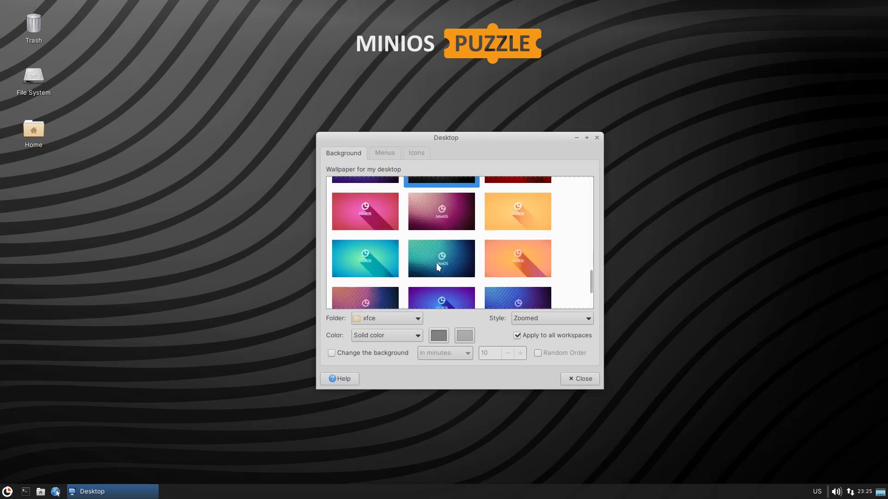
pyautogui.click(443, 243)
pyautogui.click(580, 379)
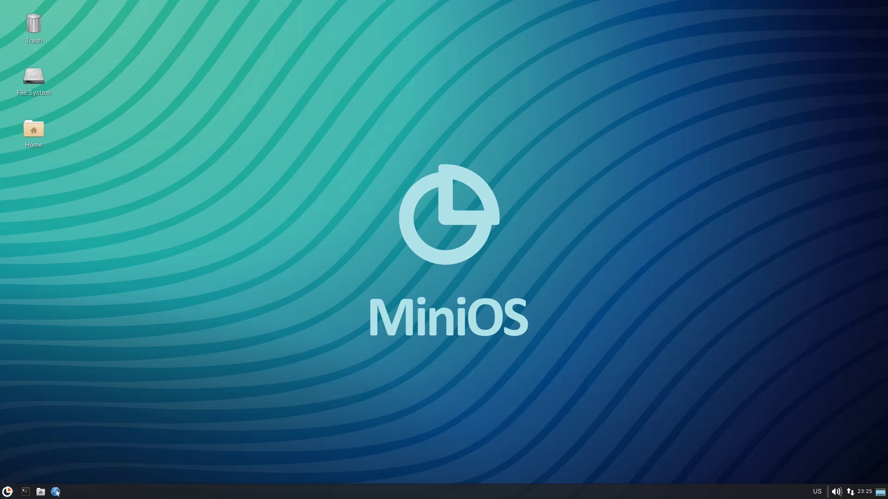
# Leave fullscreen and Force Off the MiniOS VM, confirming the poweroff.
pyautogui.moveTo(439, 7)
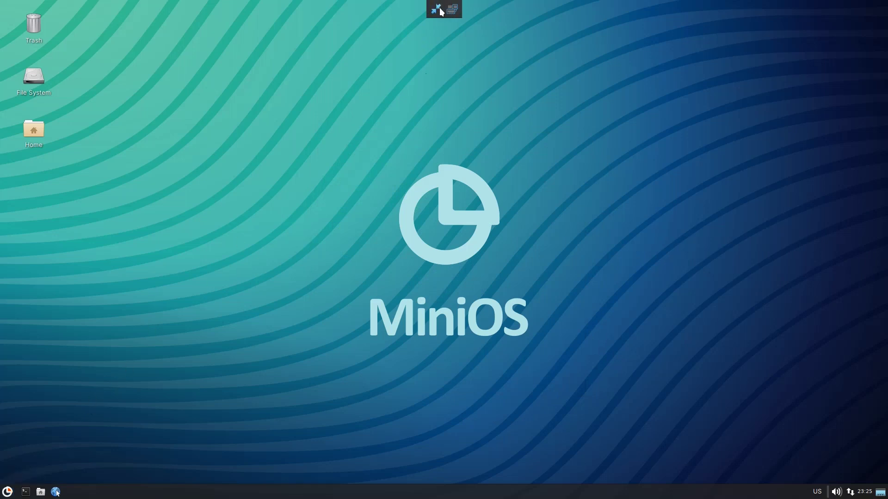
pyautogui.click(436, 9)
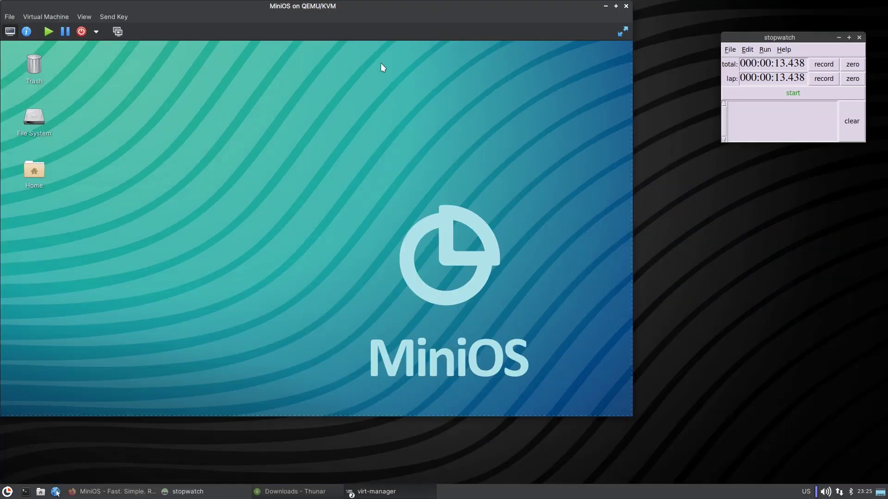
pyautogui.click(95, 31)
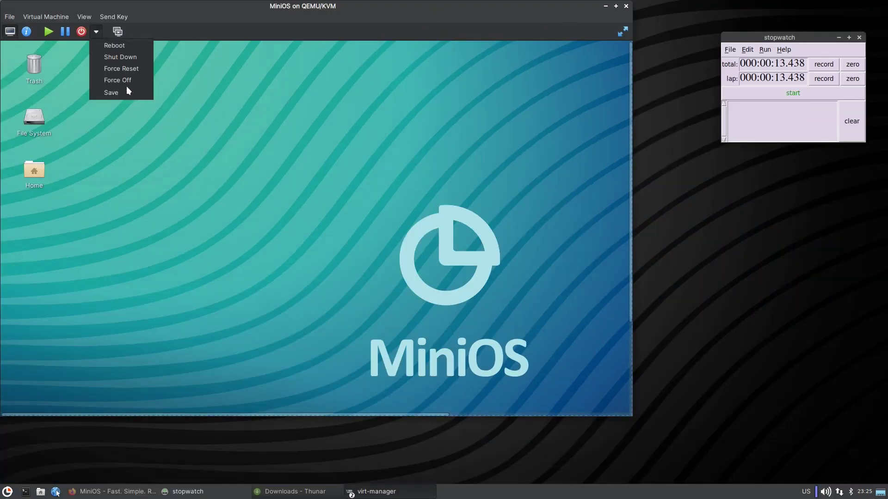
pyautogui.click(125, 81)
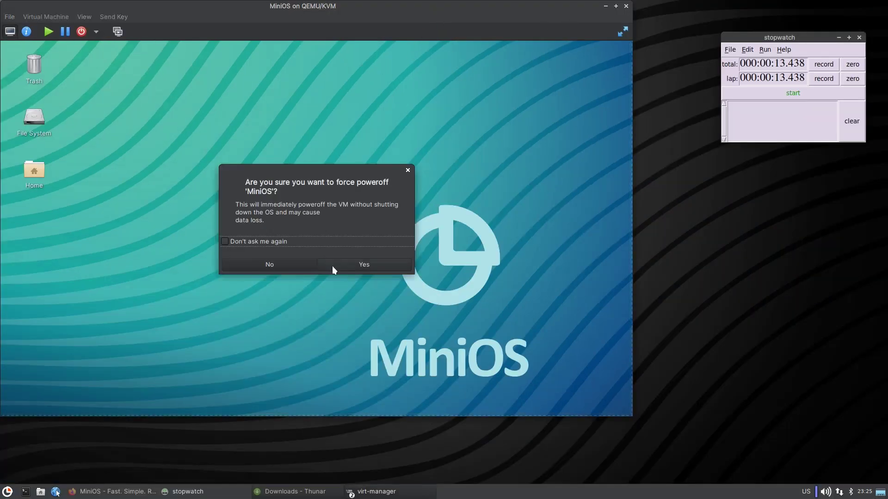
pyautogui.click(356, 266)
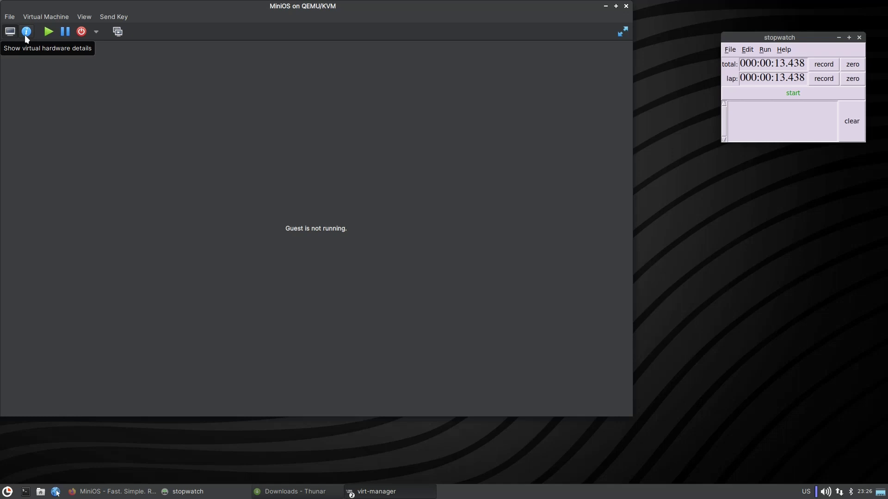
# Show the VM's hardware details and browse for a new ISO for SATA CDROM 1.
pyautogui.click(13, 17)
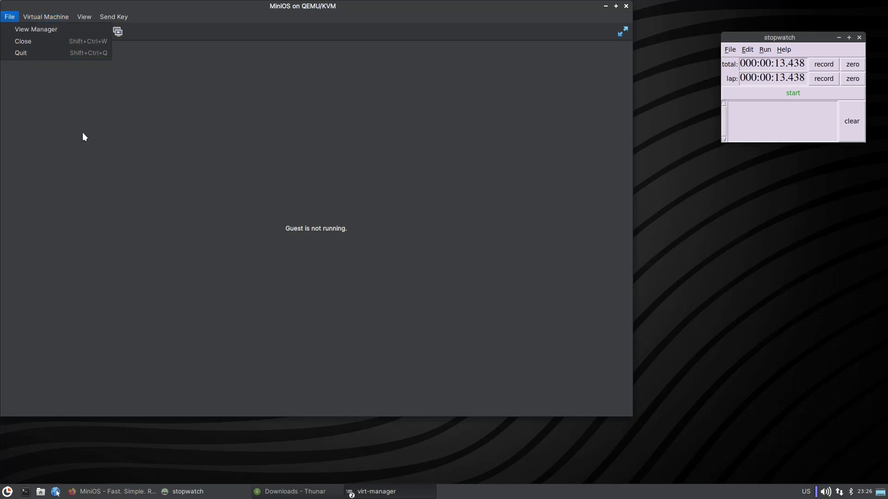
pyautogui.click(82, 132)
pyautogui.click(27, 31)
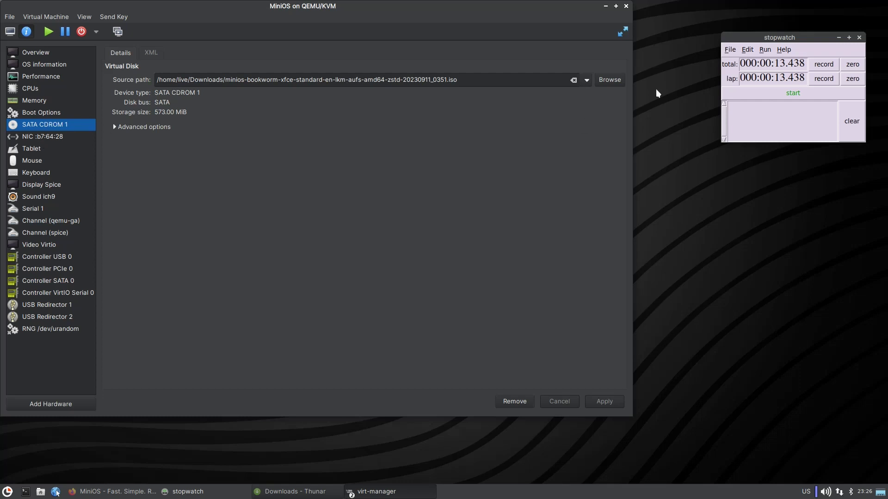
pyautogui.click(608, 83)
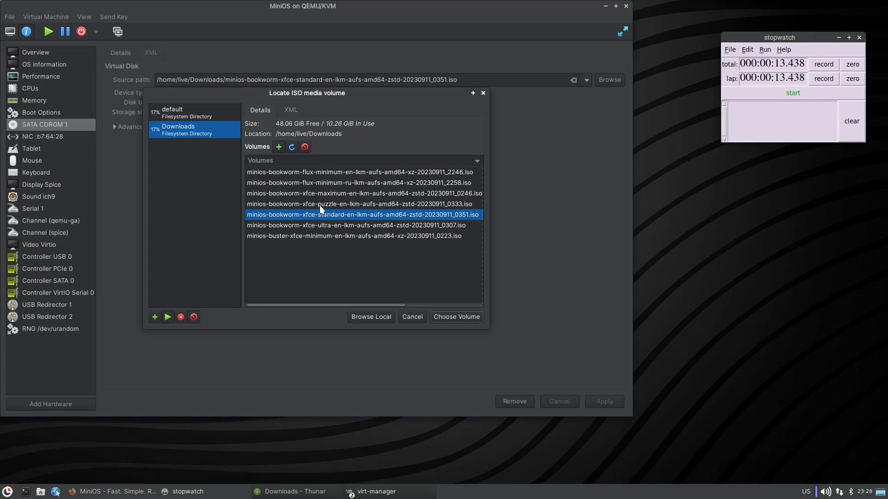
# Point the VM's CD-ROM at the xfce-maximum MiniOS ISO, apply the change, and rearrange windows.
pyautogui.click(314, 193)
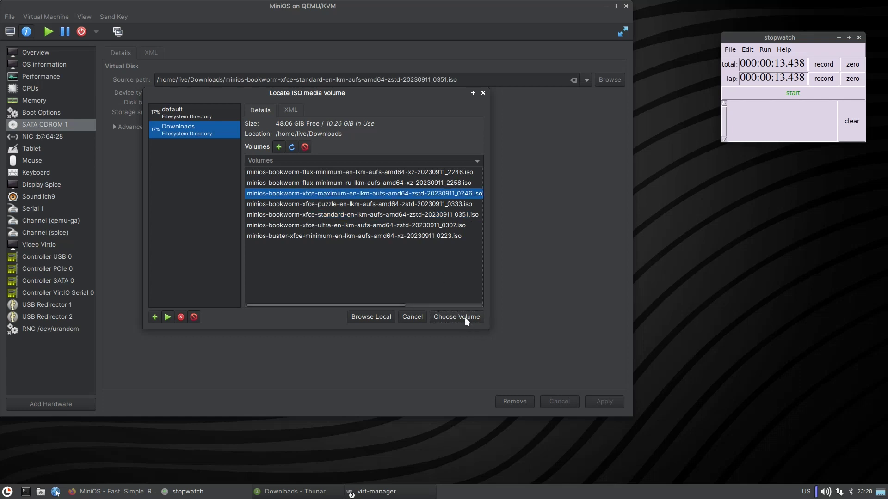
pyautogui.click(465, 317)
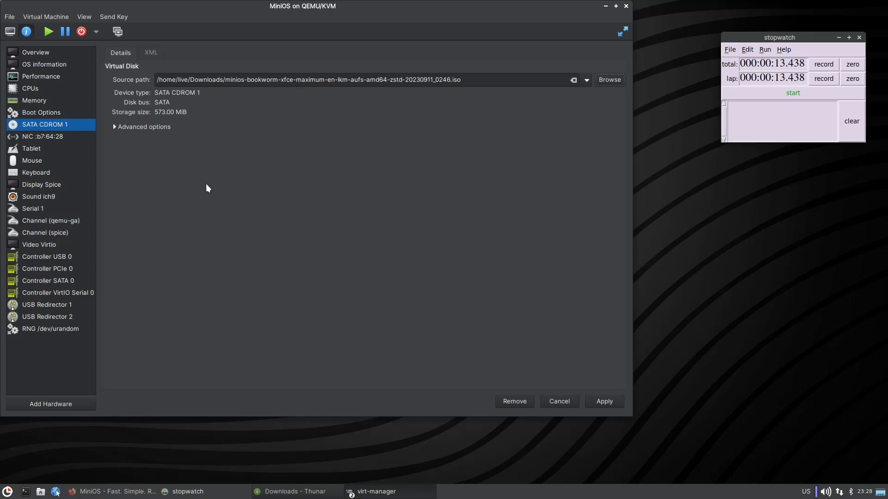
pyautogui.click(11, 32)
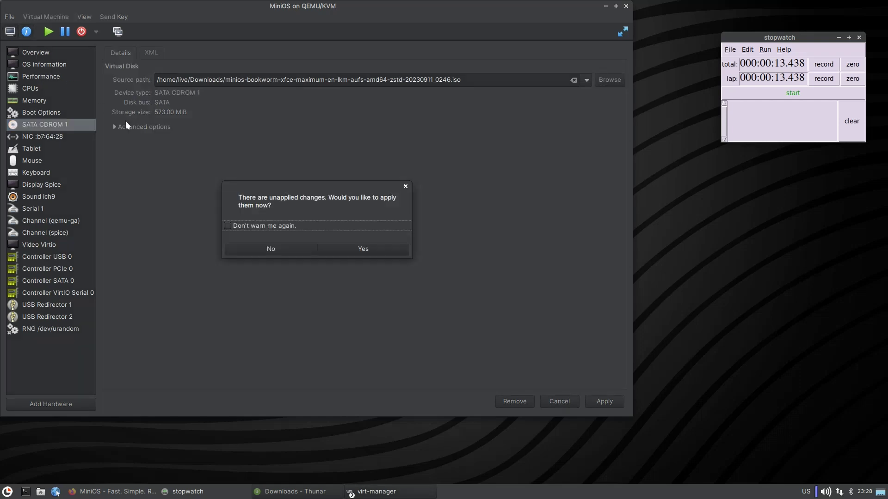
pyautogui.click(367, 249)
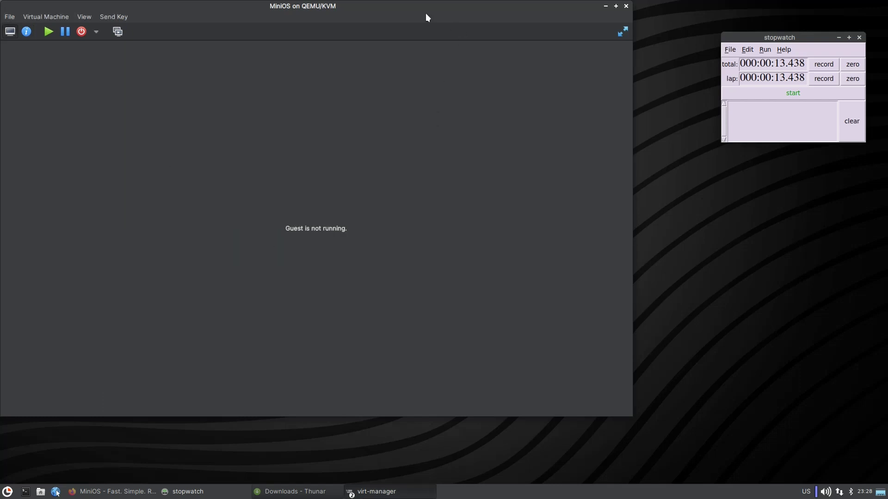
pyautogui.moveTo(362, 4); pyautogui.dragTo(418, 12)
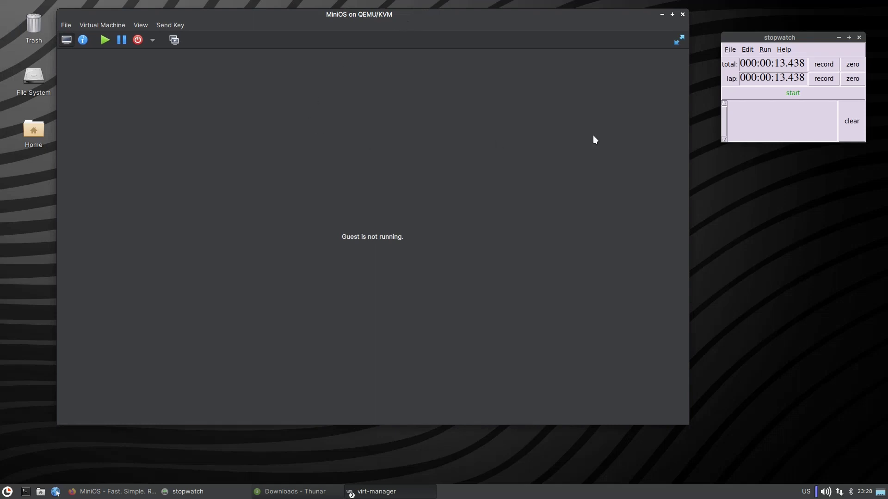
pyautogui.moveTo(791, 37); pyautogui.dragTo(798, 22)
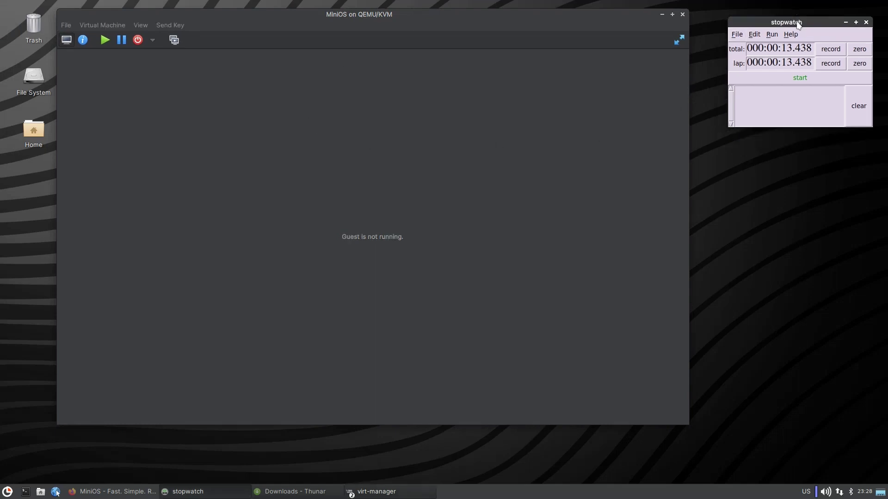
pyautogui.click(310, 491)
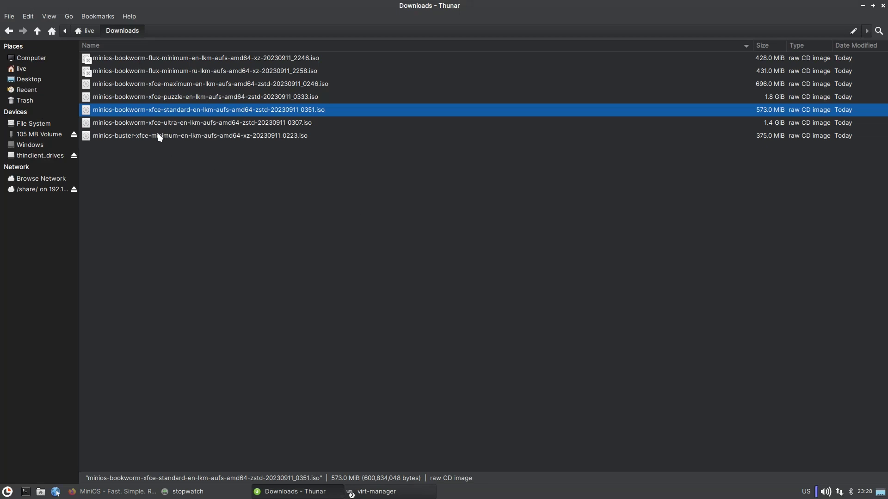
pyautogui.click(179, 84)
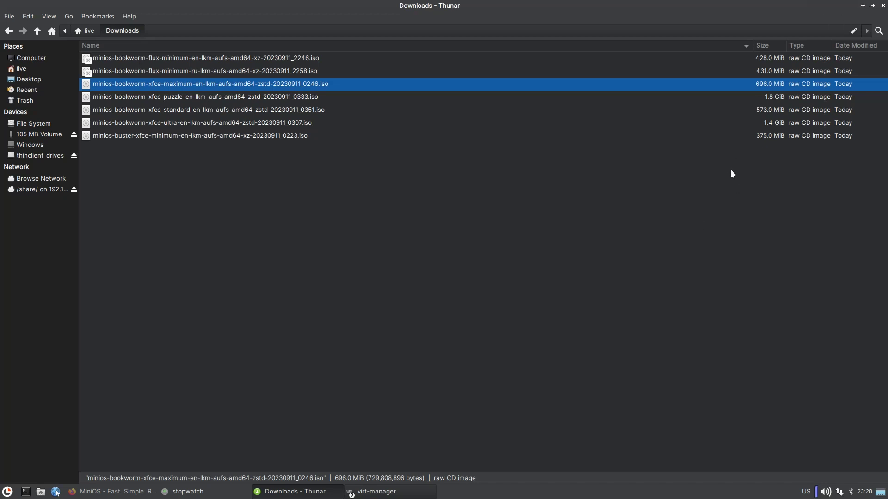
pyautogui.click(174, 123)
pyautogui.click(197, 96)
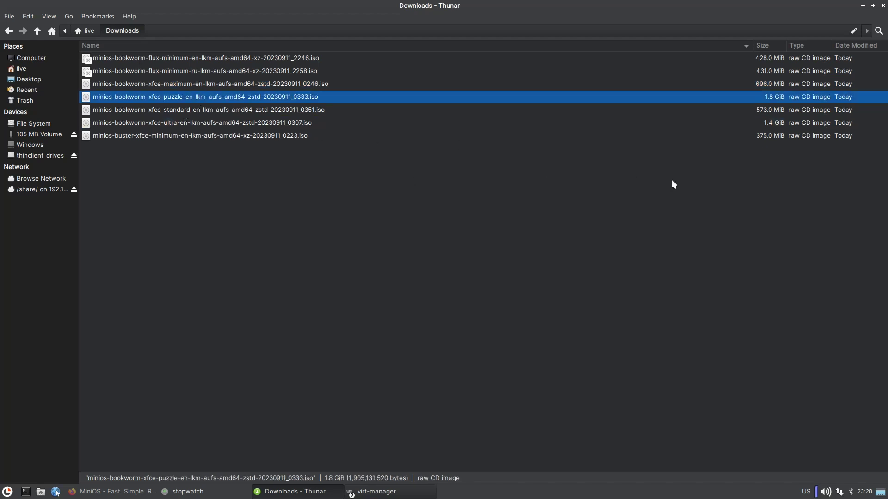
pyautogui.click(666, 198)
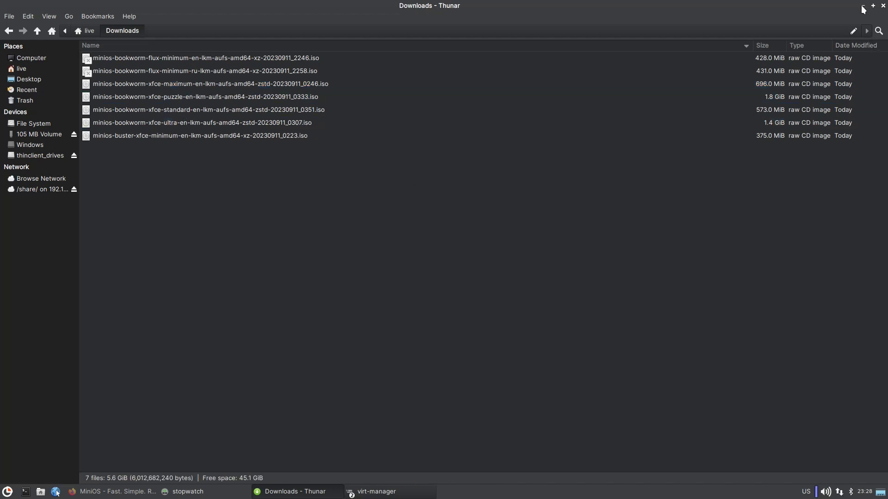
pyautogui.click(863, 6)
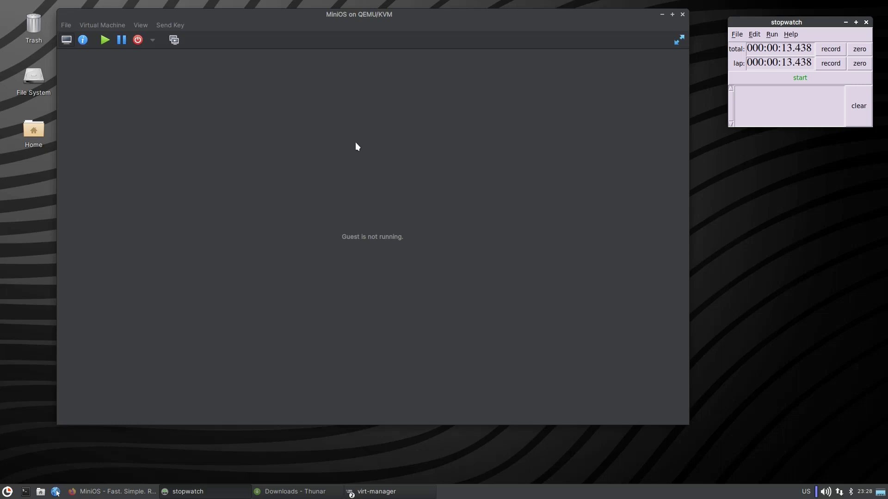
# Zero the stopwatch, start the VM, and time its boot to the desktop at about 14.8 seconds.
pyautogui.click(859, 63)
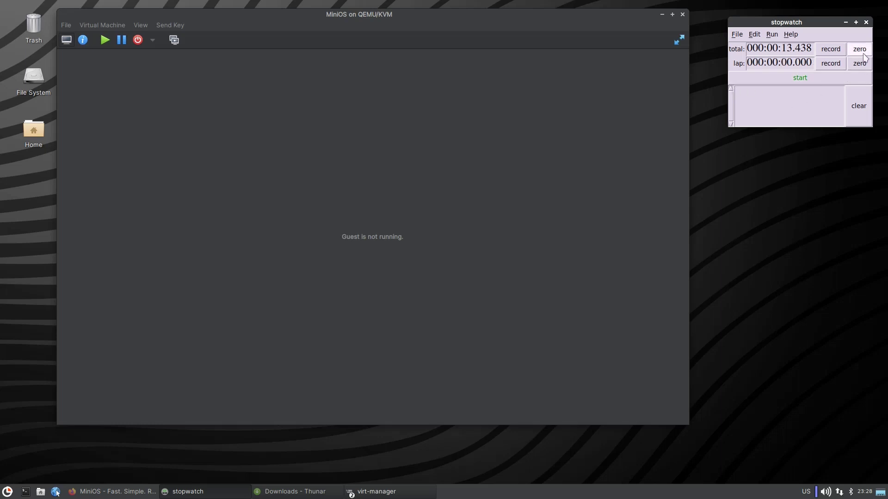
pyautogui.click(859, 49)
pyautogui.click(105, 40)
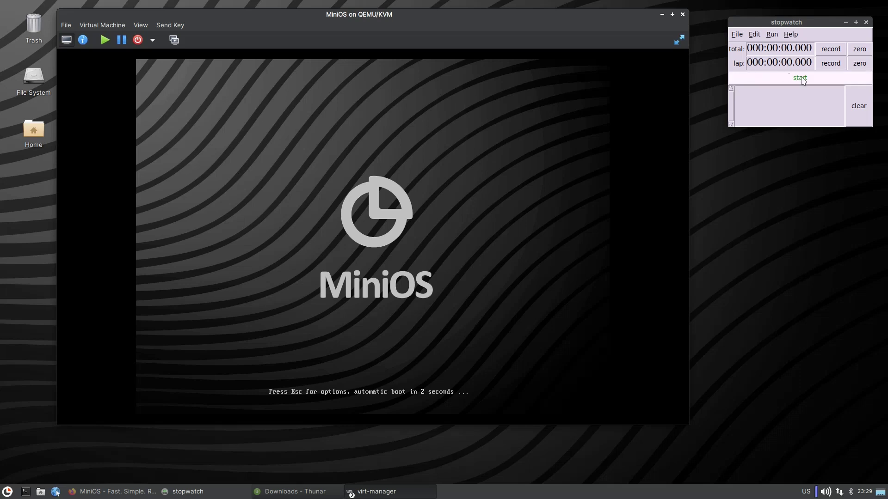
pyautogui.click(802, 79)
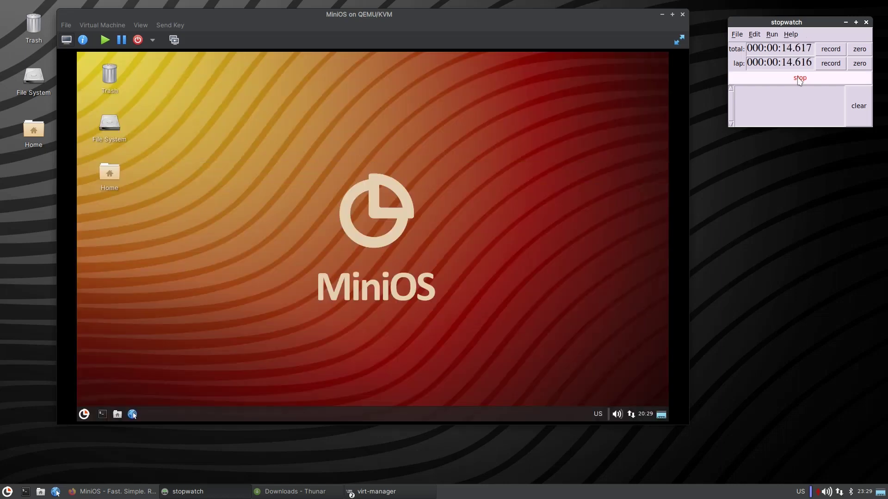
pyautogui.click(799, 79)
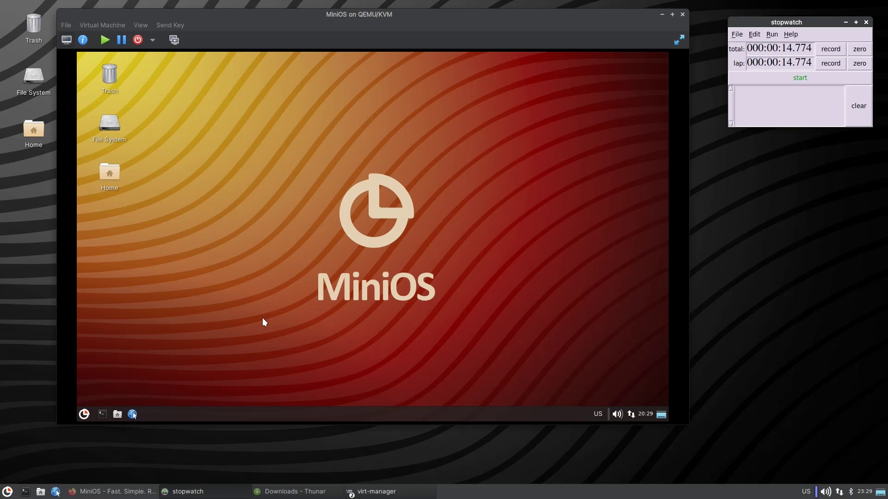
# Set the guest display to 1920×1080, keep the configuration, and show the VM fullscreen.
pyautogui.click(84, 414)
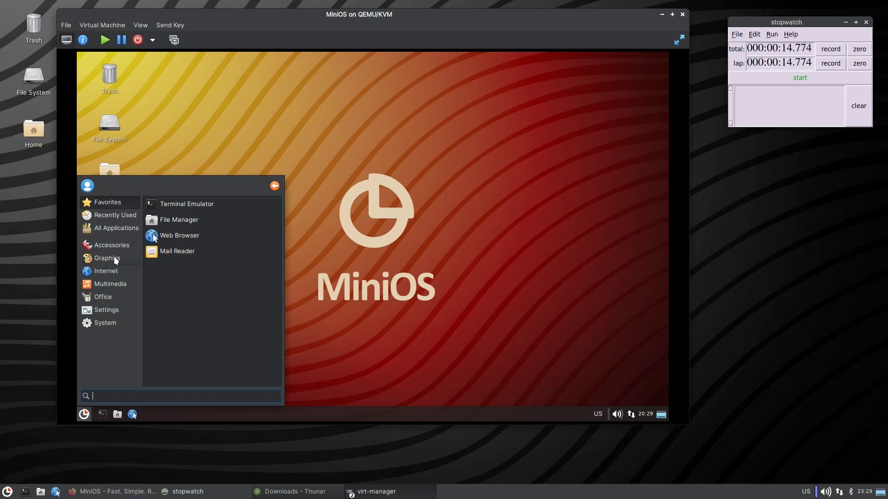
pyautogui.click(106, 310)
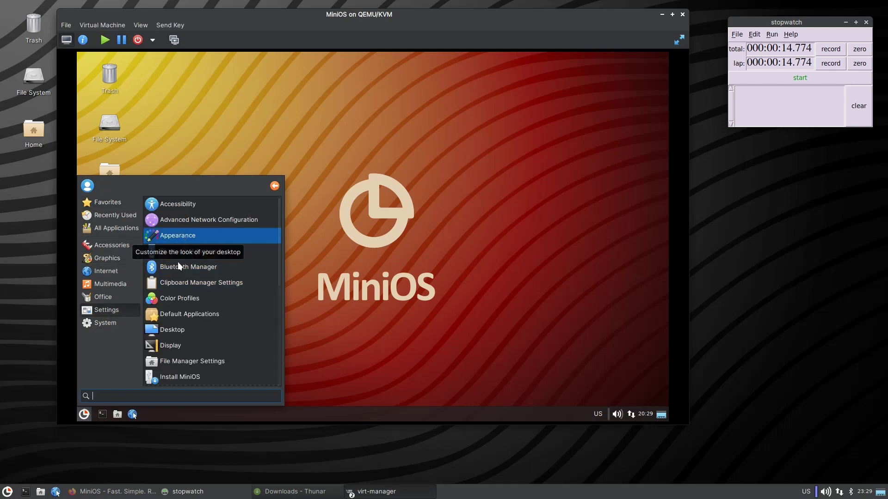
pyautogui.click(181, 350)
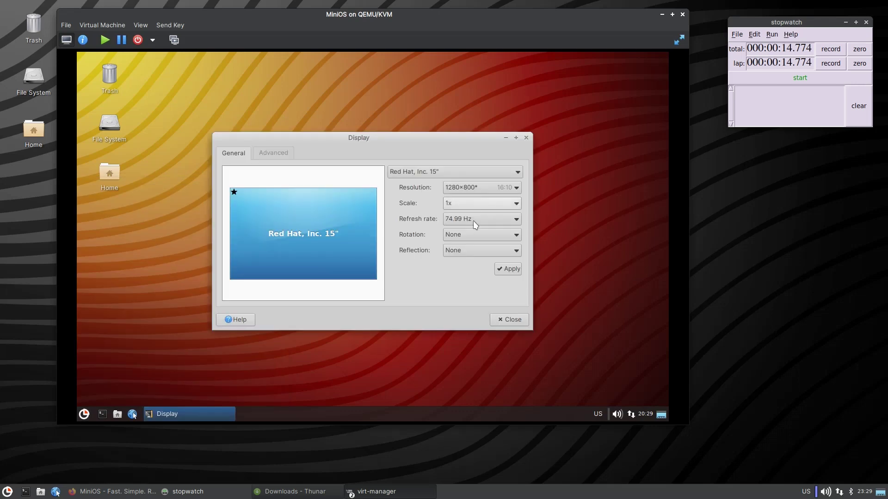
pyautogui.click(477, 190)
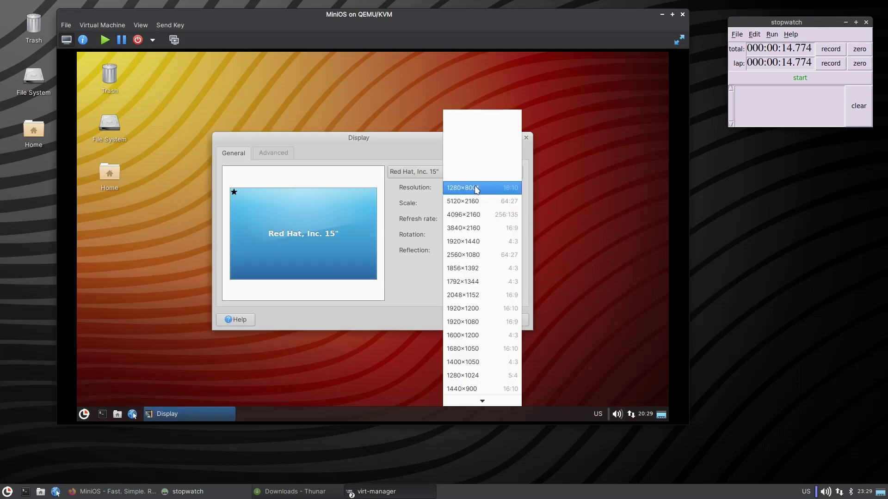
pyautogui.click(480, 322)
pyautogui.click(513, 270)
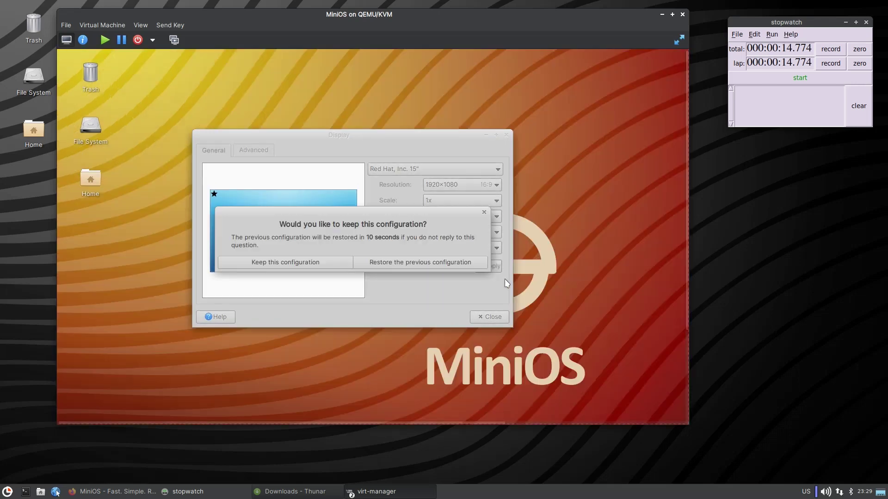
pyautogui.click(327, 262)
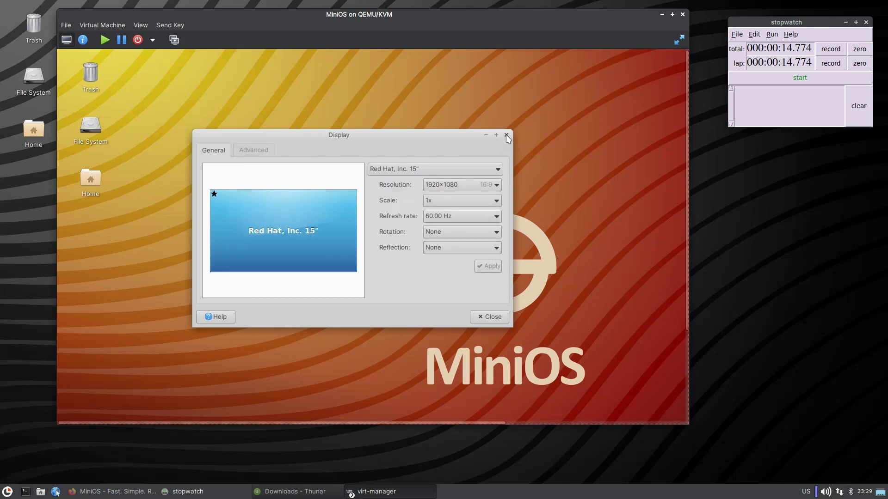
pyautogui.click(506, 135)
pyautogui.click(679, 39)
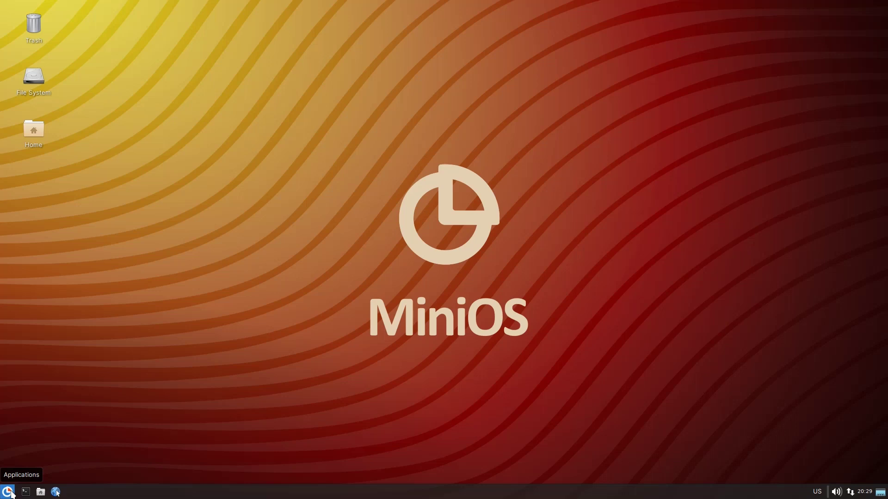
# Launch the Screenshot tool from Accessories and dismiss it without capturing.
pyautogui.click(8, 491)
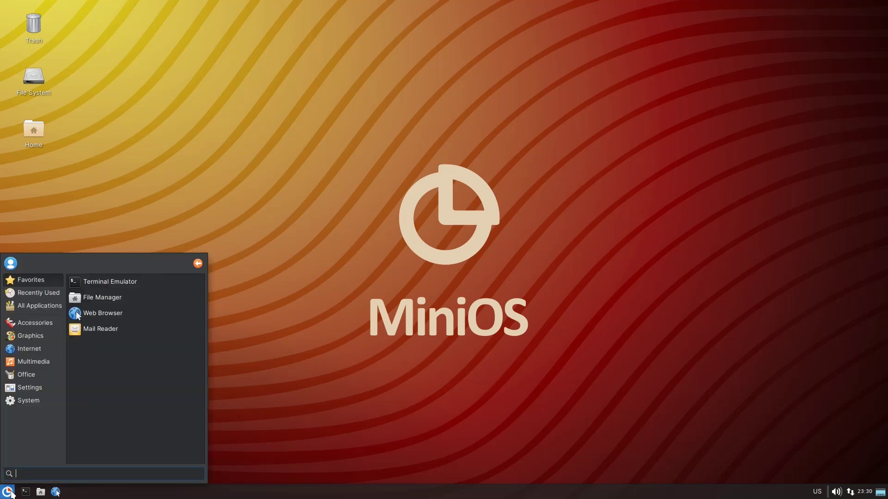
pyautogui.click(42, 325)
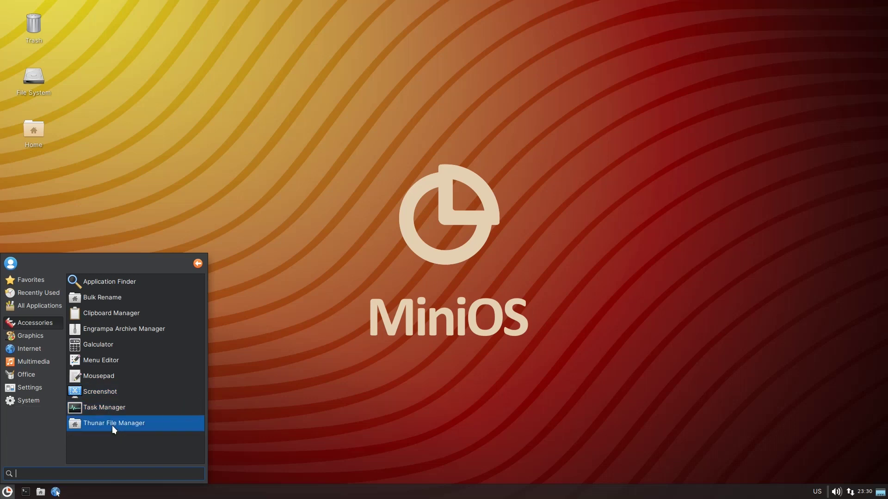
pyautogui.click(87, 395)
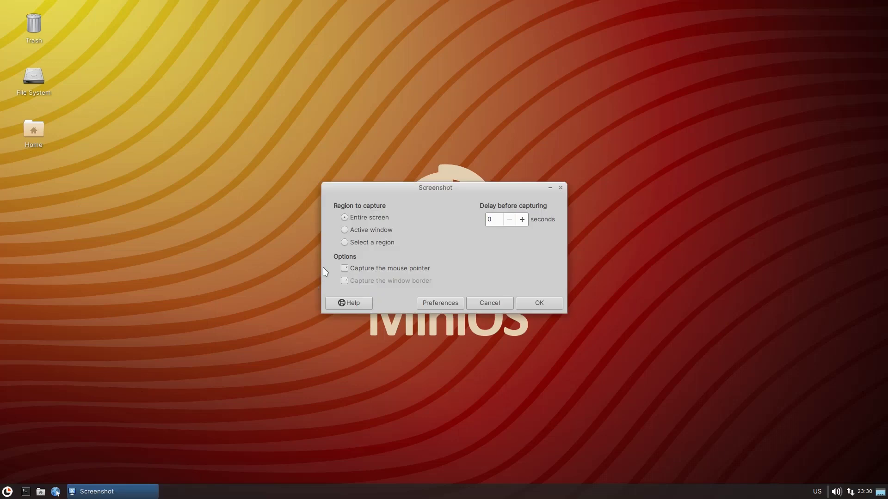
pyautogui.click(497, 304)
# Reopen the applications menu and browse Graphics, Internet, then Multimedia.
pyautogui.click(7, 492)
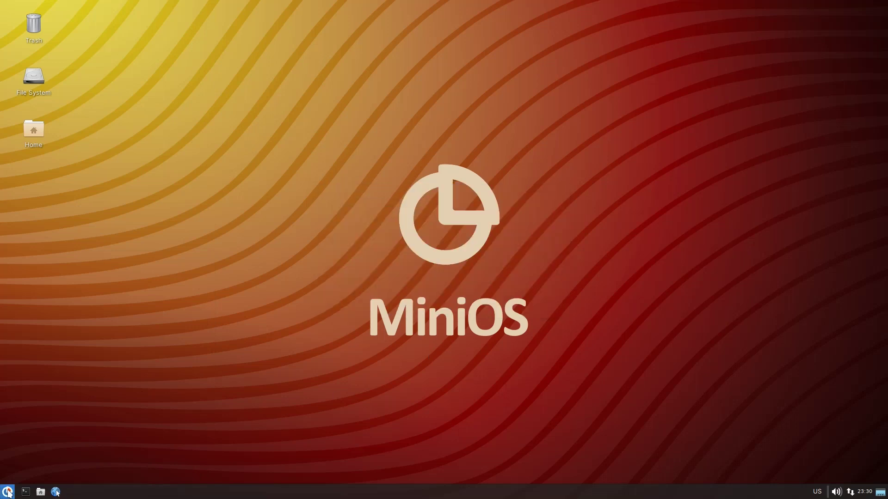
pyautogui.click(33, 336)
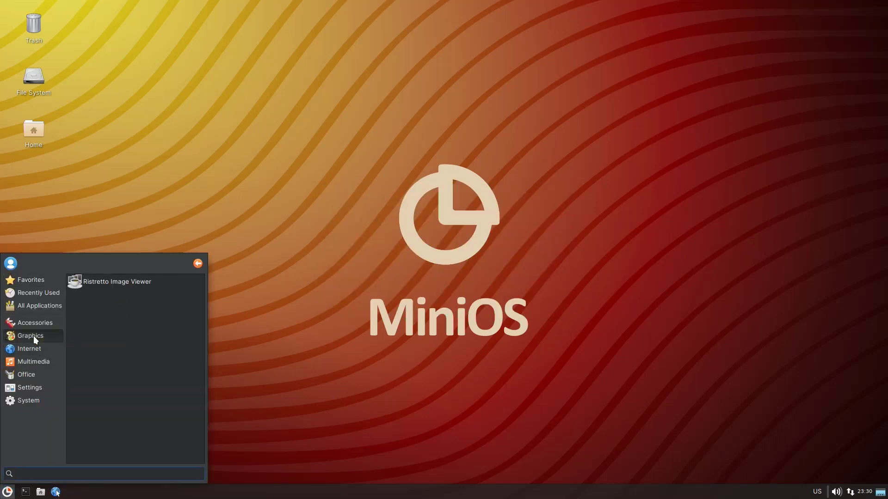
pyautogui.click(39, 349)
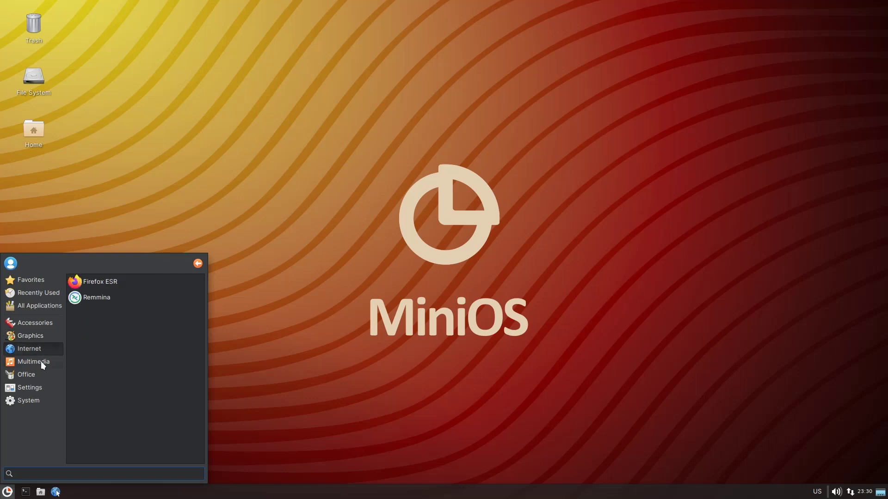
pyautogui.click(41, 361)
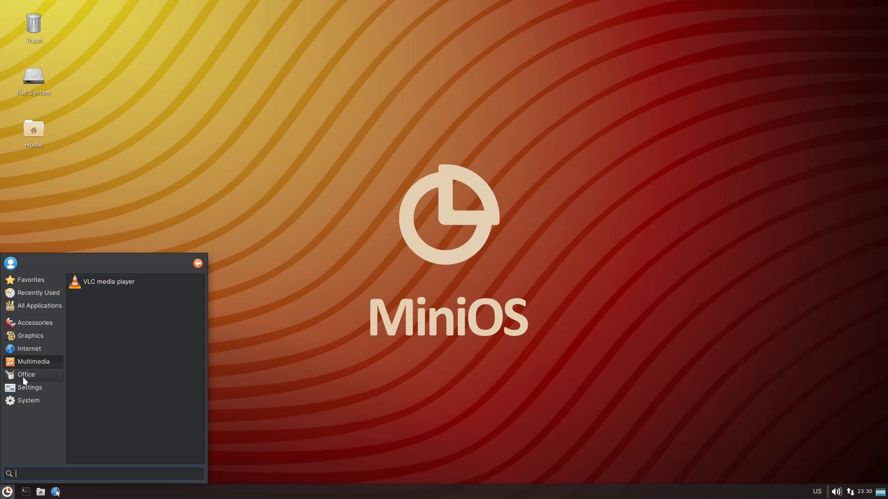
# Launch VLC, accept its privacy and network access notice, and look at the Media menu.
pyautogui.click(122, 282)
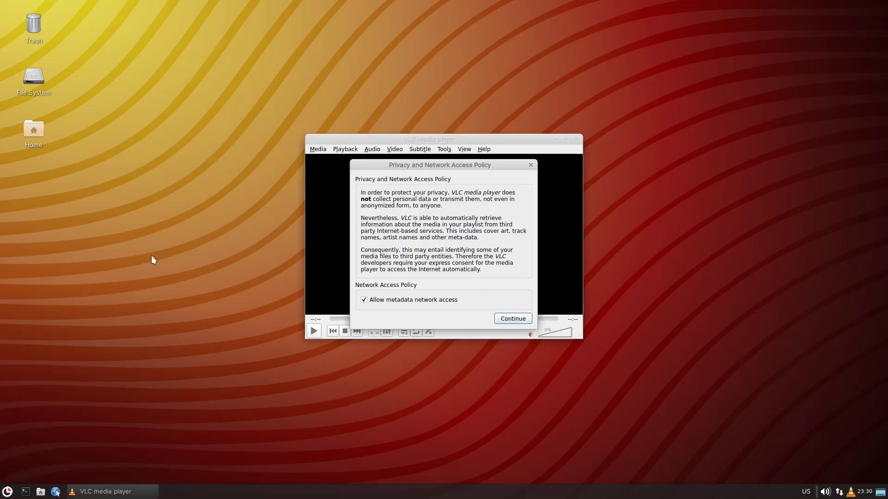
pyautogui.click(513, 318)
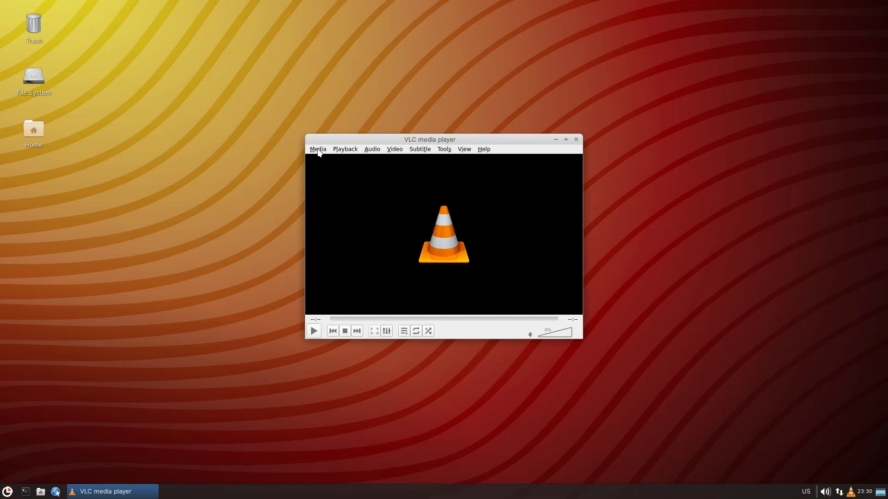
pyautogui.click(318, 149)
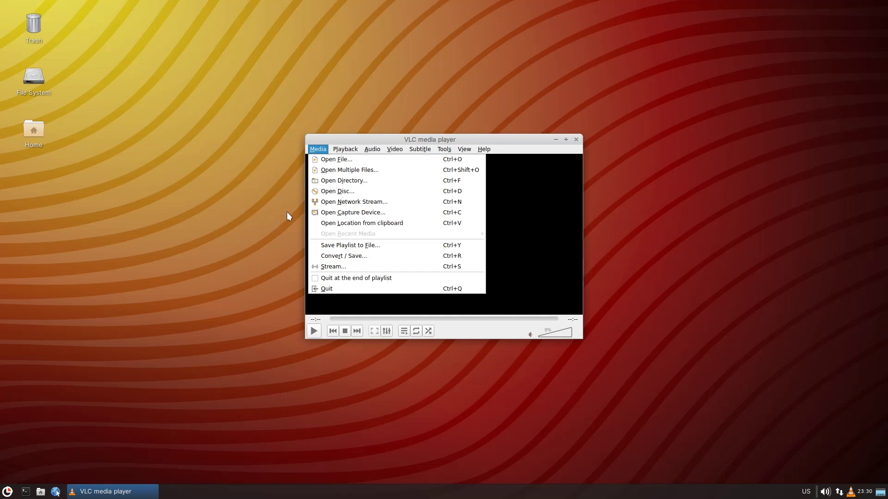
pyautogui.click(361, 143)
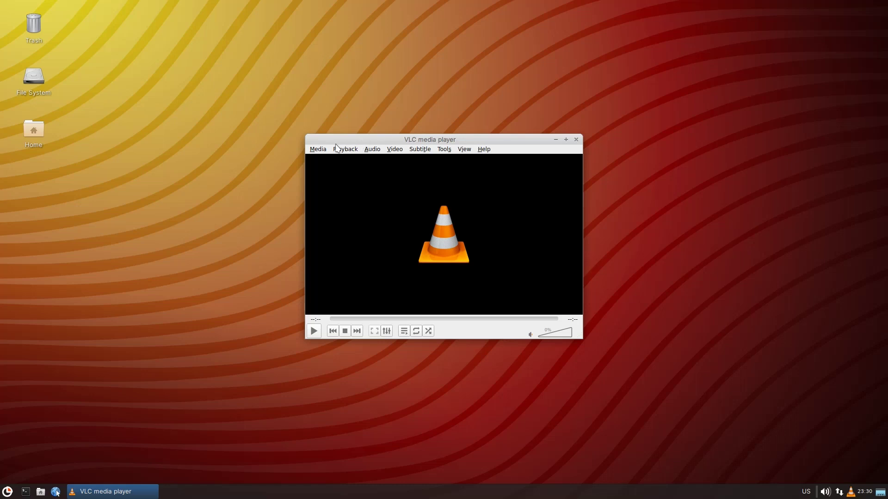
# Browse VLC's Media and Subtitle menus, then close the player.
pyautogui.click(325, 149)
pyautogui.click(366, 140)
pyautogui.click(420, 149)
pyautogui.click(547, 141)
pyautogui.click(576, 139)
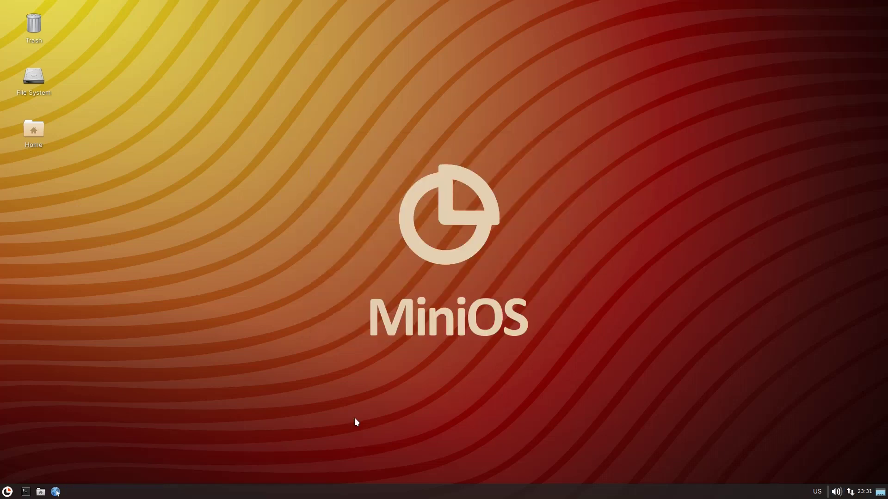
# Launch AbiWord from the Office applications.
pyautogui.click(7, 491)
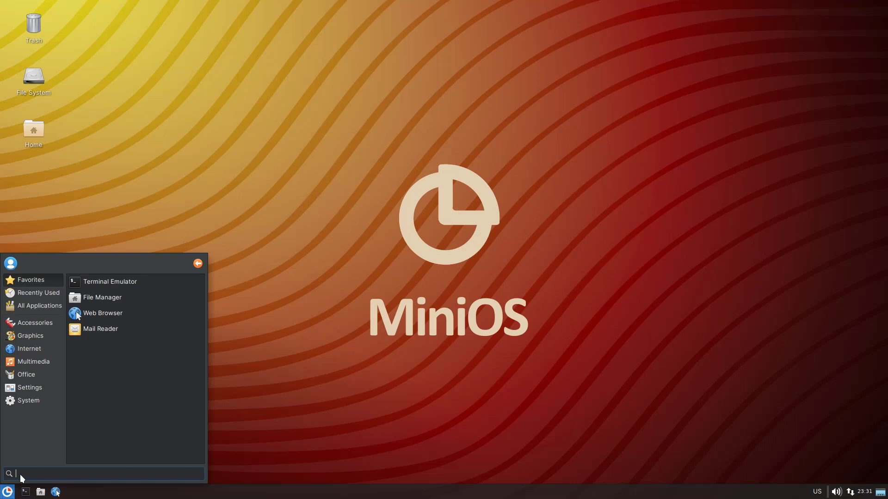
pyautogui.click(26, 377)
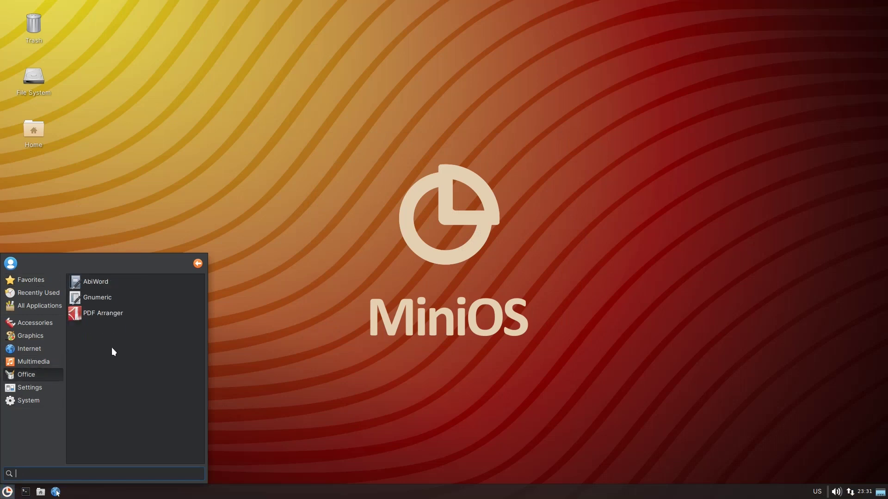
pyautogui.click(102, 282)
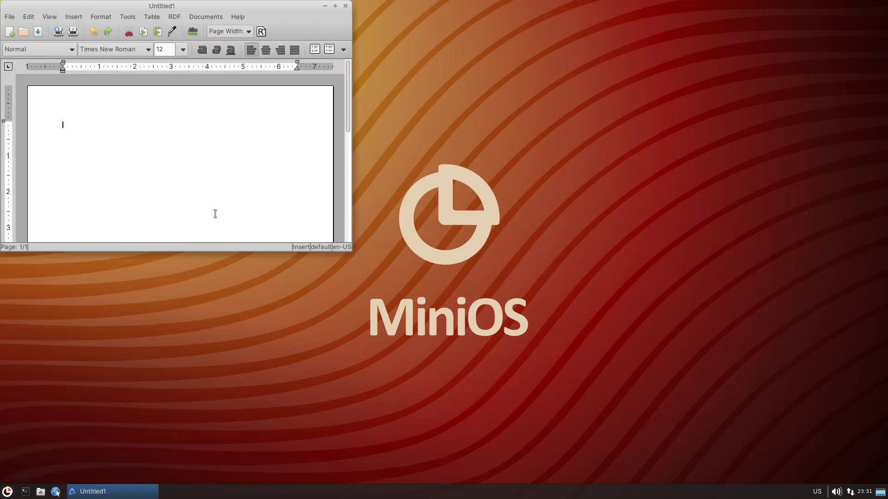
# Launch Gnumeric from the Office applications, then close it again.
pyautogui.click(7, 492)
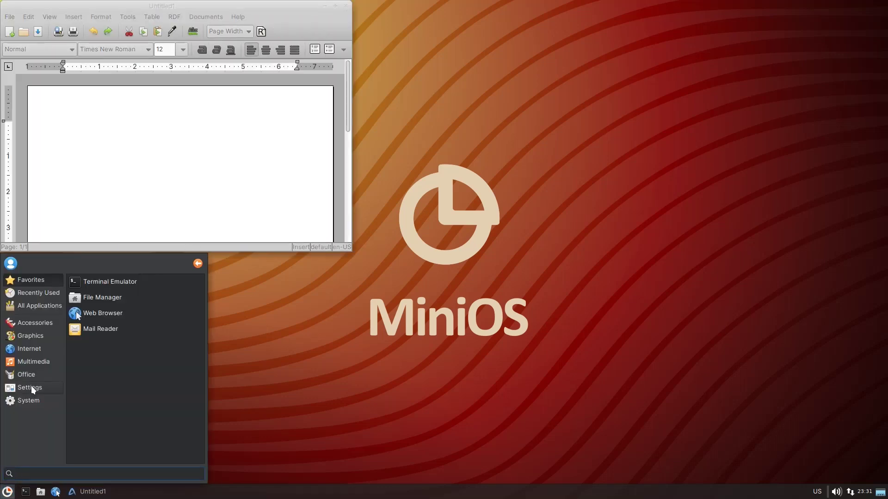
pyautogui.click(31, 386)
pyautogui.click(33, 374)
pyautogui.click(95, 298)
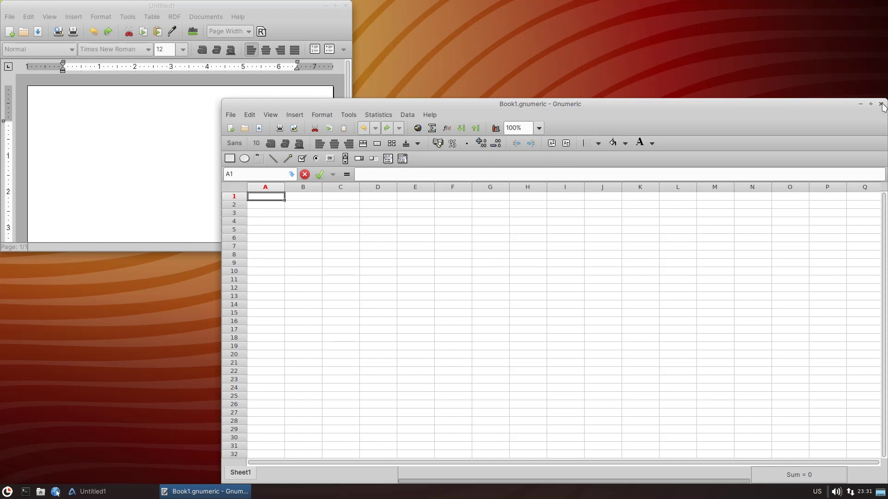
pyautogui.click(881, 105)
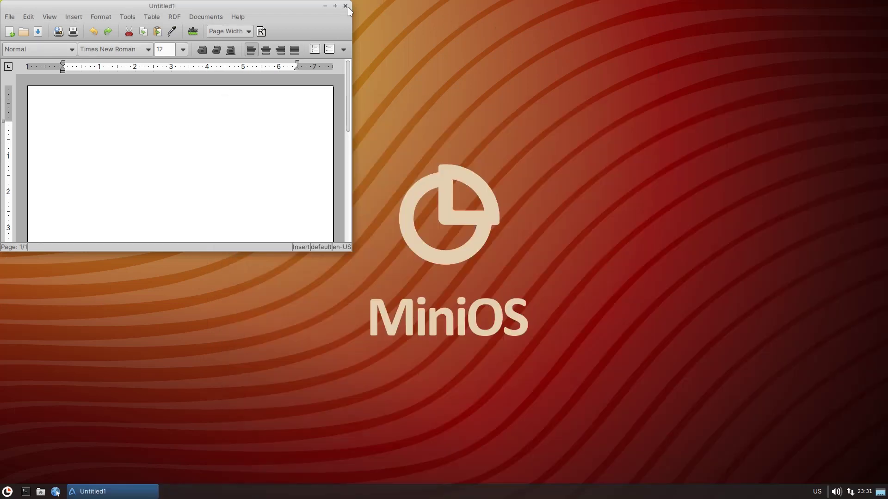
# Close AbiWord, browse Office, Settings and System, and launch Disk Usage Analyzer.
pyautogui.click(345, 6)
pyautogui.click(7, 491)
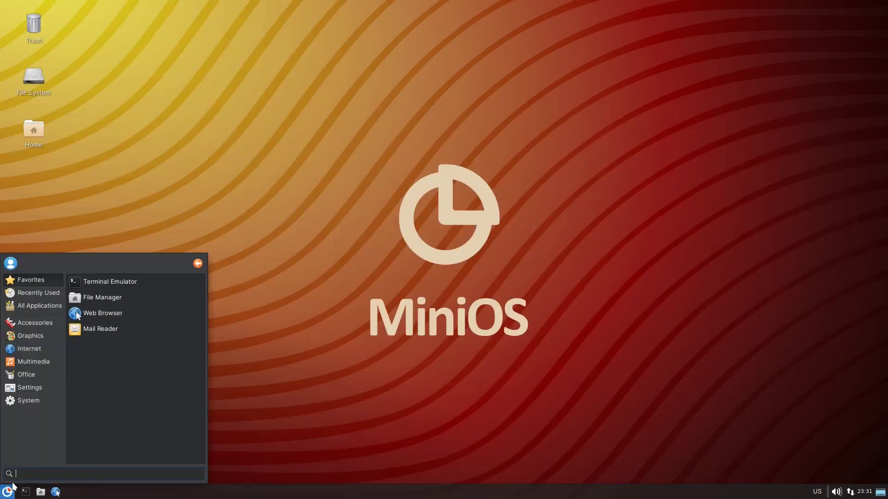
pyautogui.click(38, 375)
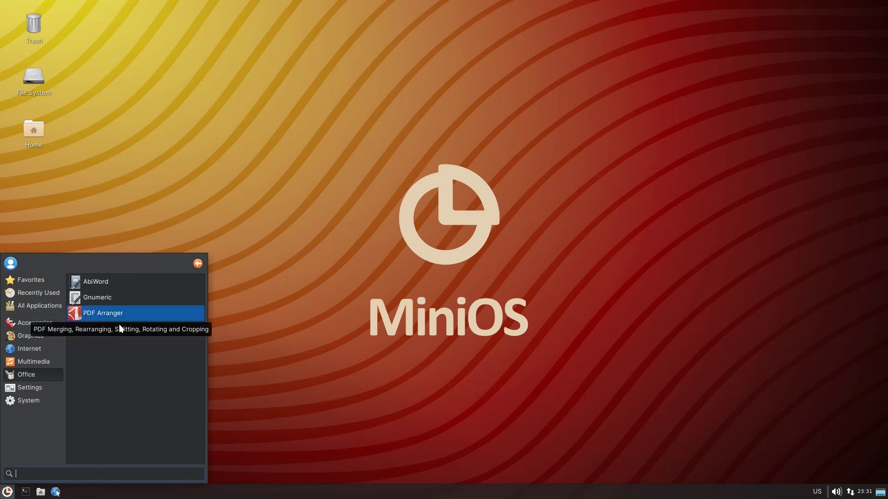
pyautogui.click(37, 391)
pyautogui.scroll(-4, 114, 357)
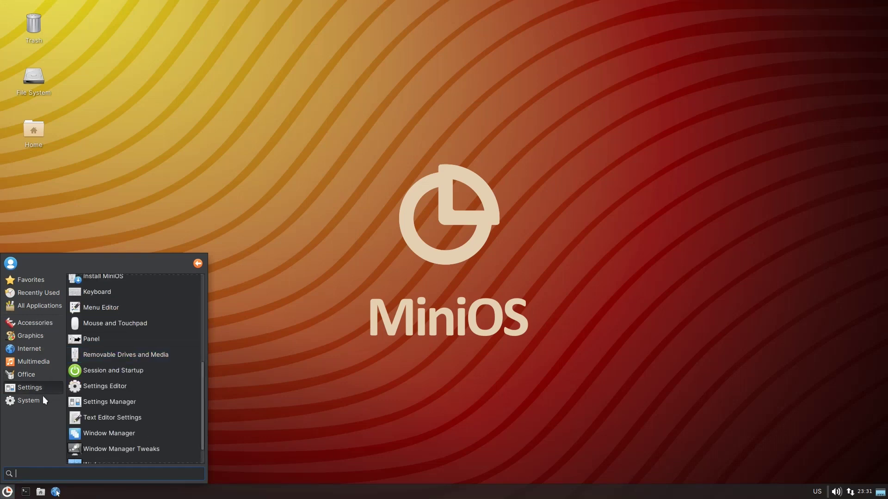
pyautogui.click(31, 401)
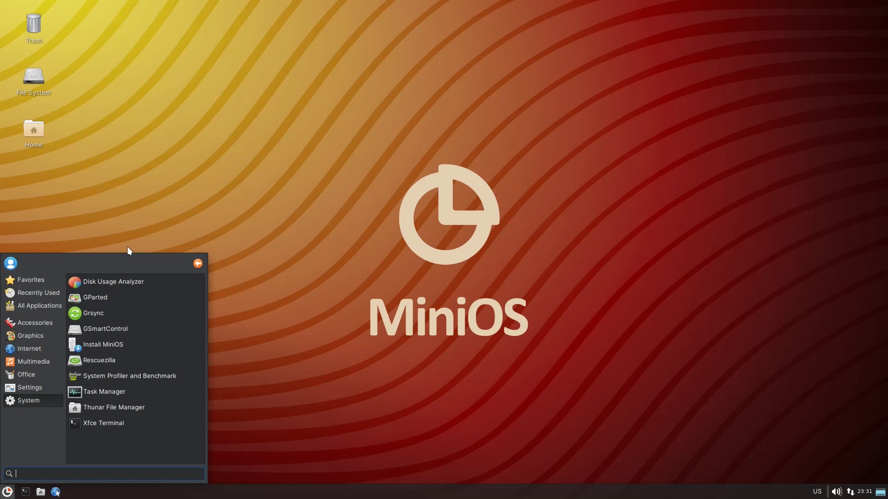
pyautogui.click(128, 282)
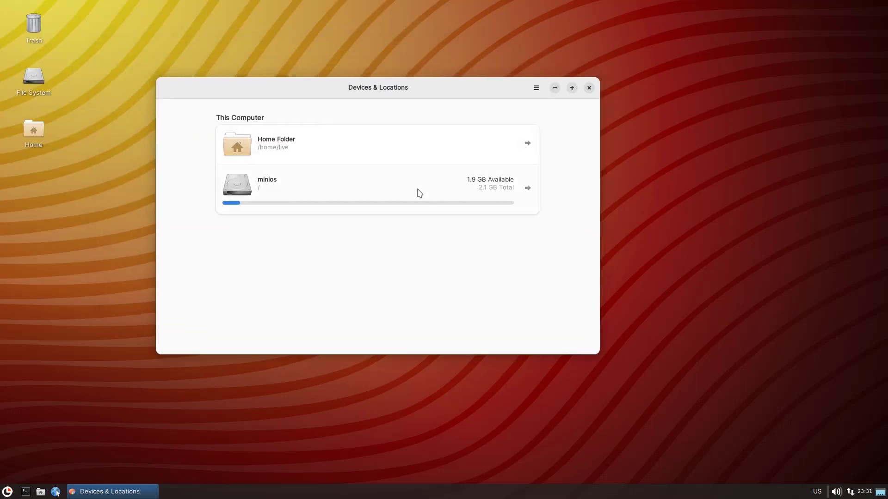
# Scan the minios disk (2.4 GB, usr 98%), switch to treemap view, then close the analyzer.
pyautogui.click(416, 194)
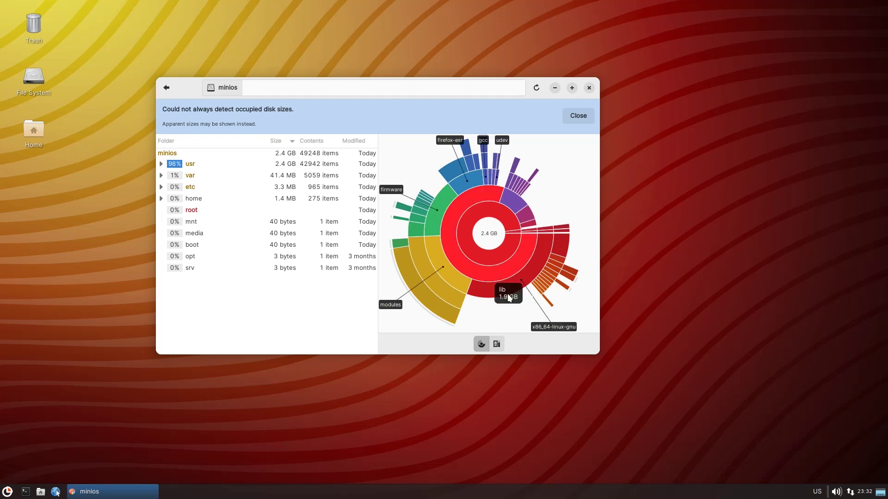
pyautogui.moveTo(426, 263)
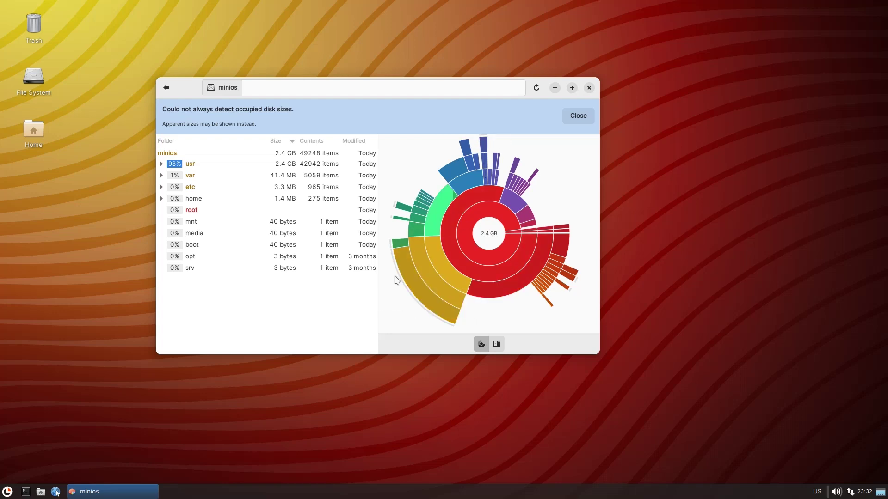
pyautogui.click(497, 344)
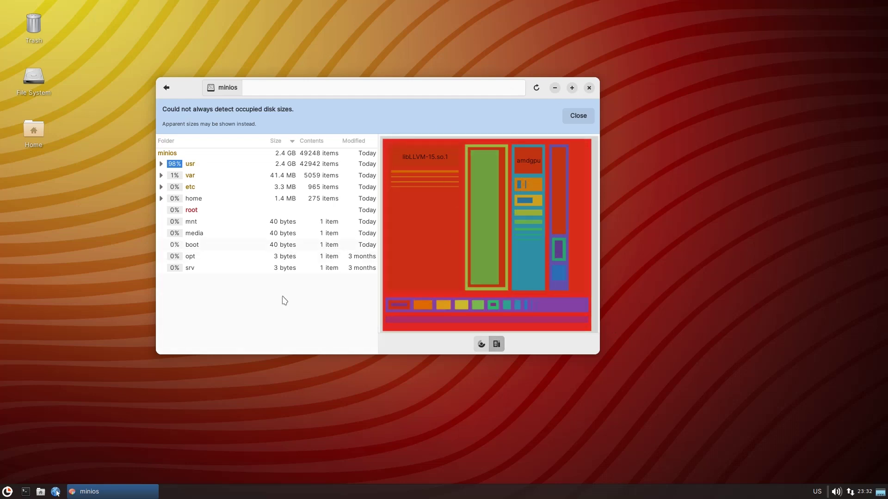
pyautogui.click(589, 87)
# Launch GParted from System and authenticate with the root password.
pyautogui.click(4, 494)
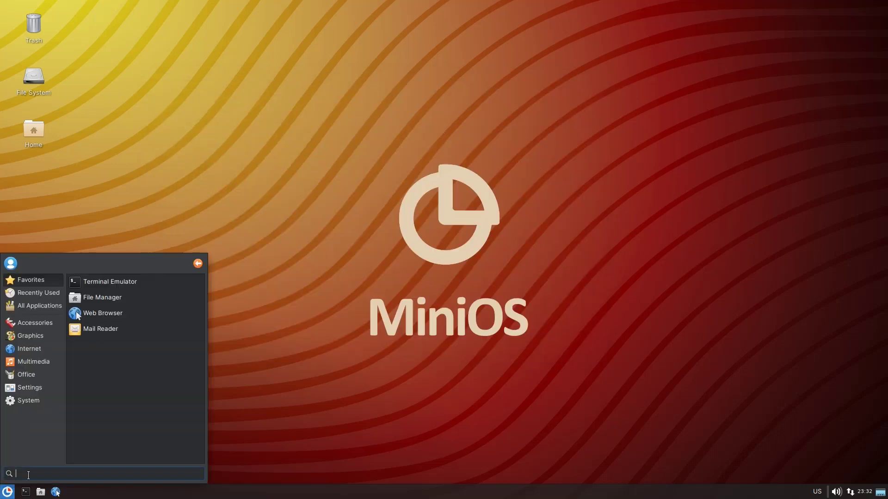
pyautogui.click(41, 402)
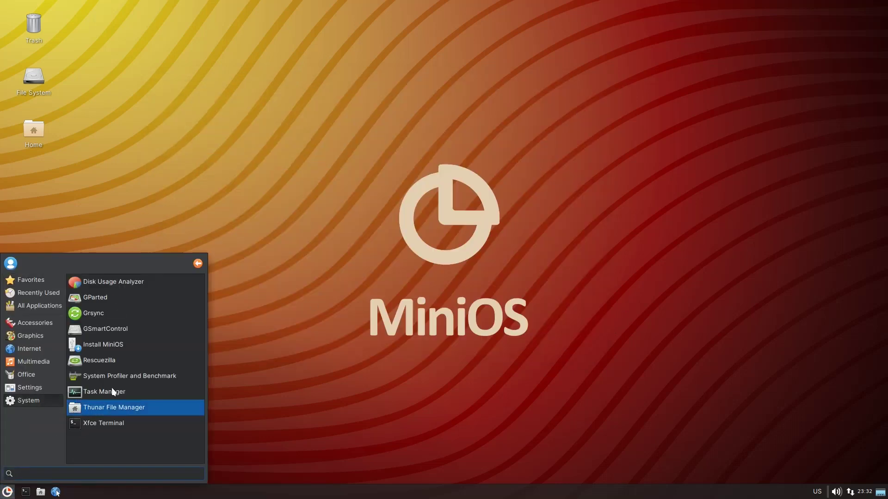
pyautogui.click(108, 301)
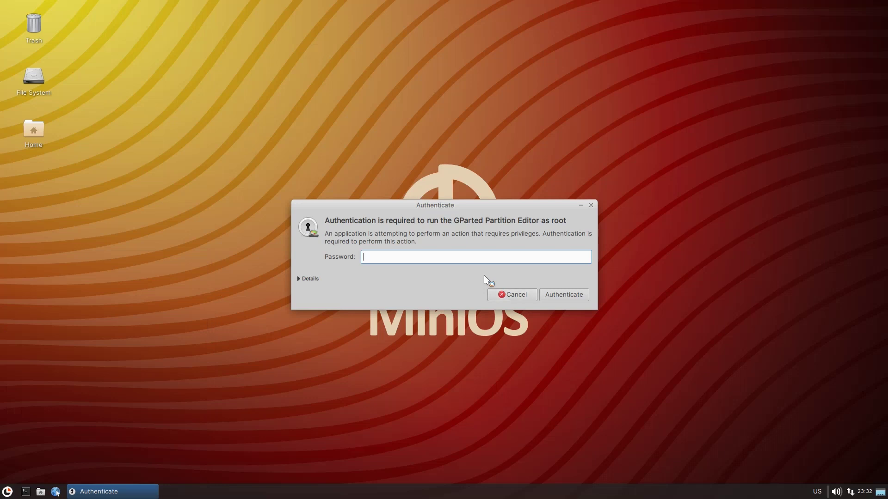
pyautogui.write('toor')
pyautogui.press('Return')
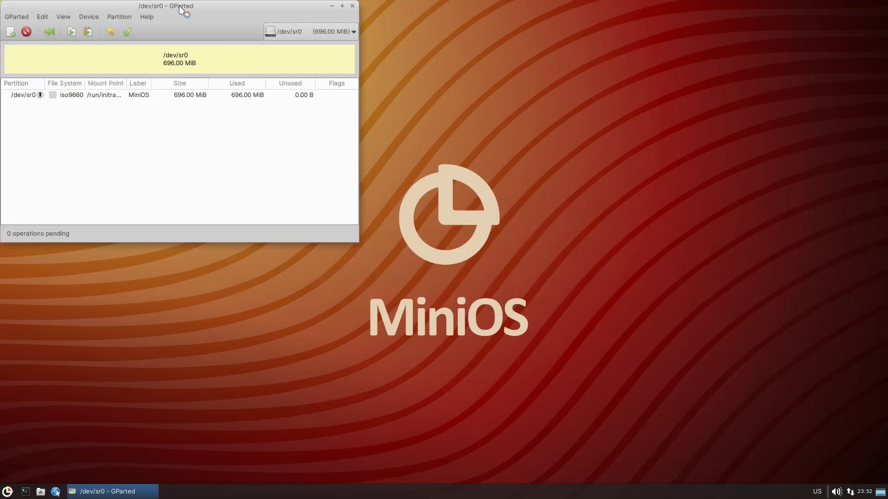
# Centre the GParted window showing /dev/sr0 and open the Send Key combinations list.
pyautogui.moveTo(179, 5); pyautogui.dragTo(512, 75)
pyautogui.click(293, 84)
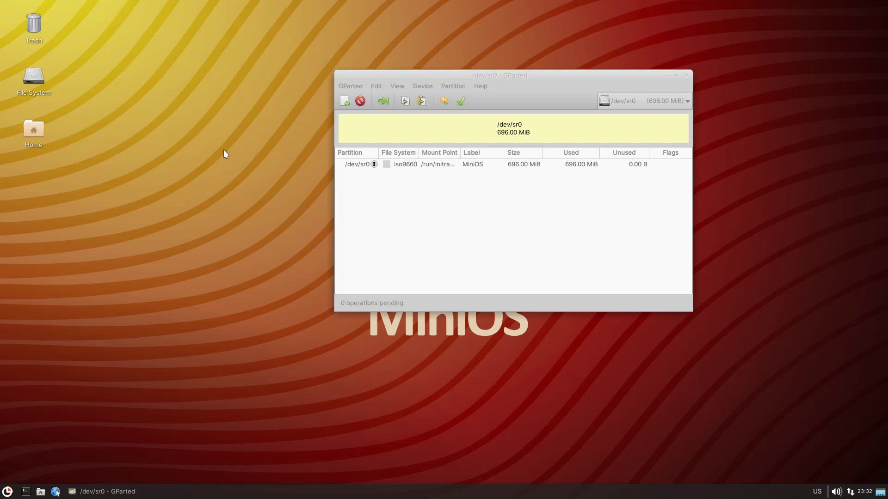
pyautogui.click(451, 10)
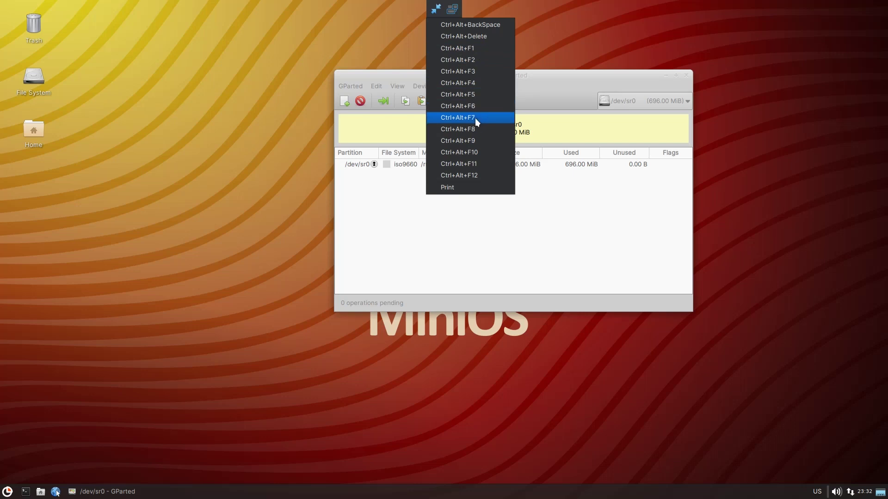
# Send Ctrl+Alt+F1 to switch the guest to tty1, then exit fullscreen.
pyautogui.click(473, 49)
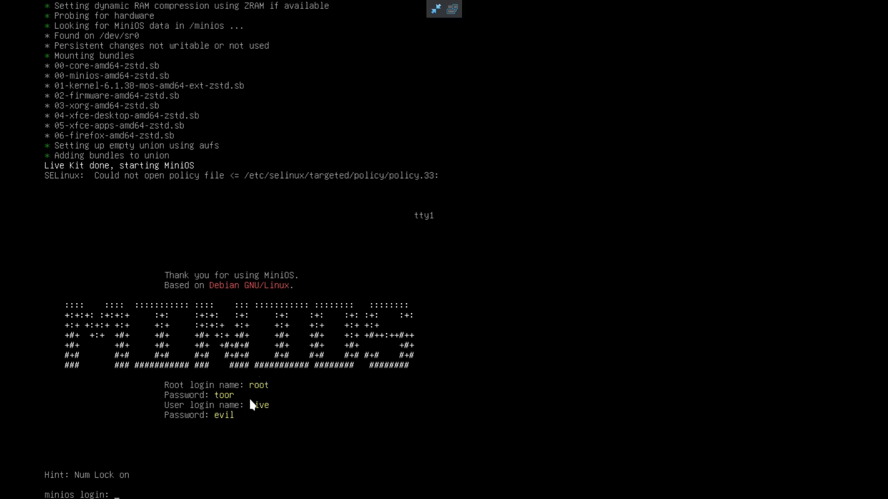
pyautogui.click(437, 9)
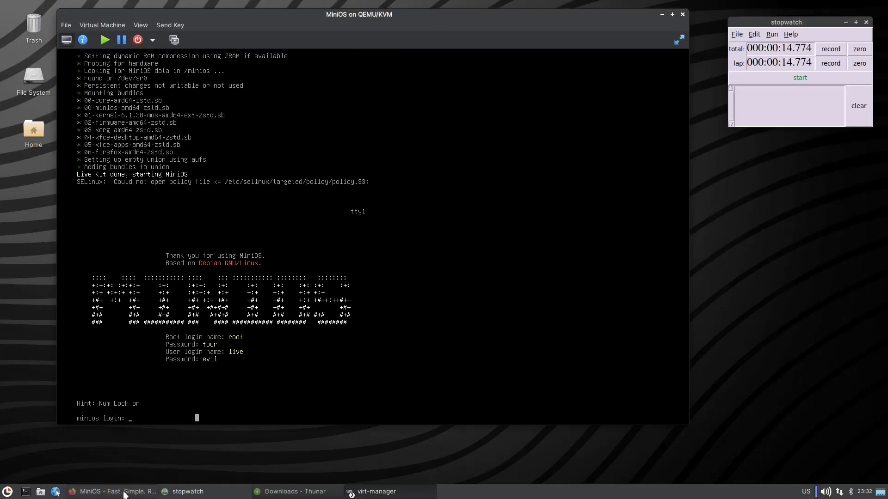
# Open the MiniOS docs' Command line parameters page and select the root_password= to host_name= rows.
pyautogui.click(123, 492)
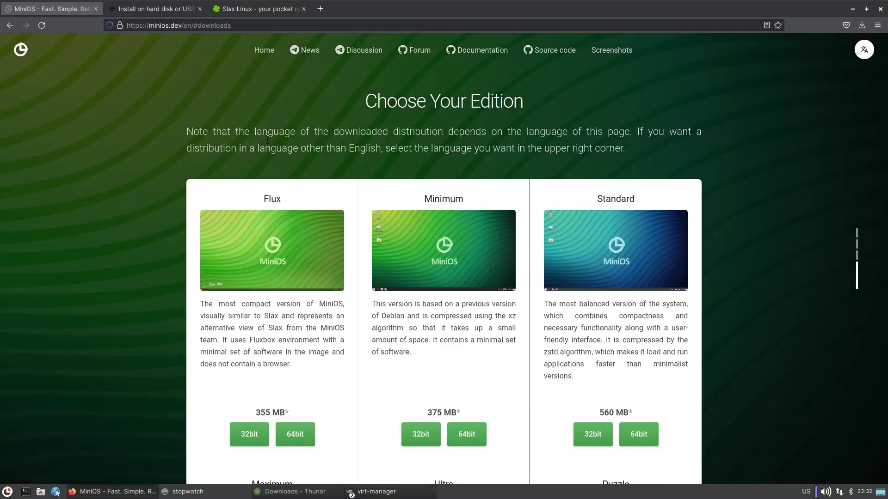
pyautogui.click(482, 51)
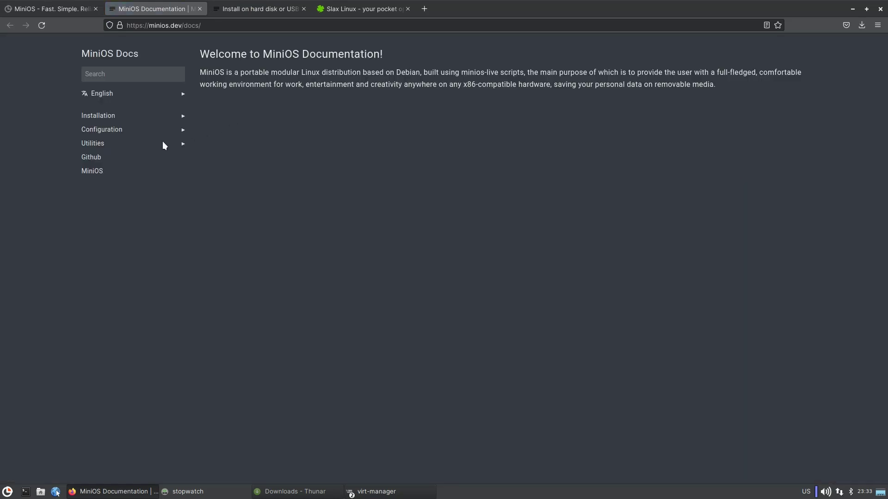
pyautogui.click(98, 130)
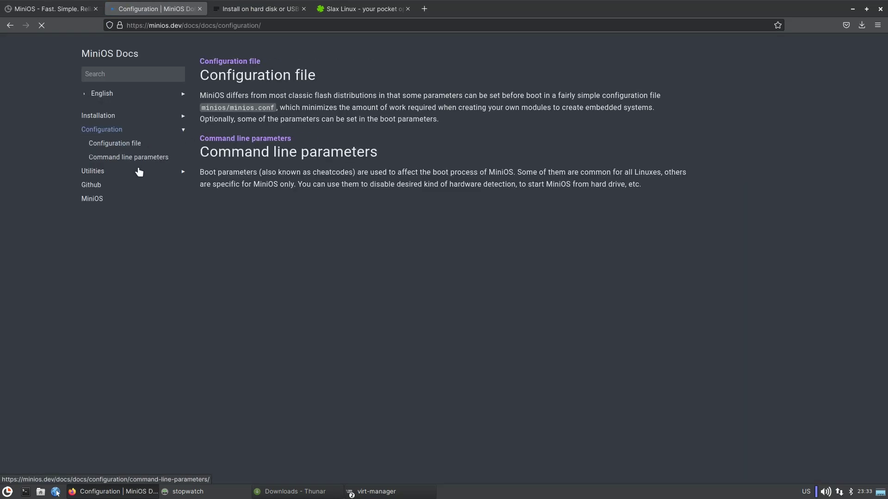
pyautogui.click(130, 157)
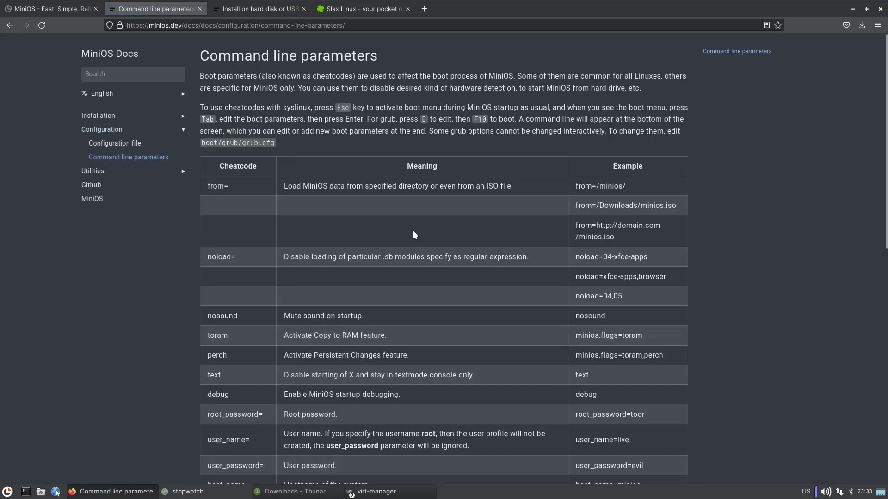
pyautogui.scroll(-5, 414, 229)
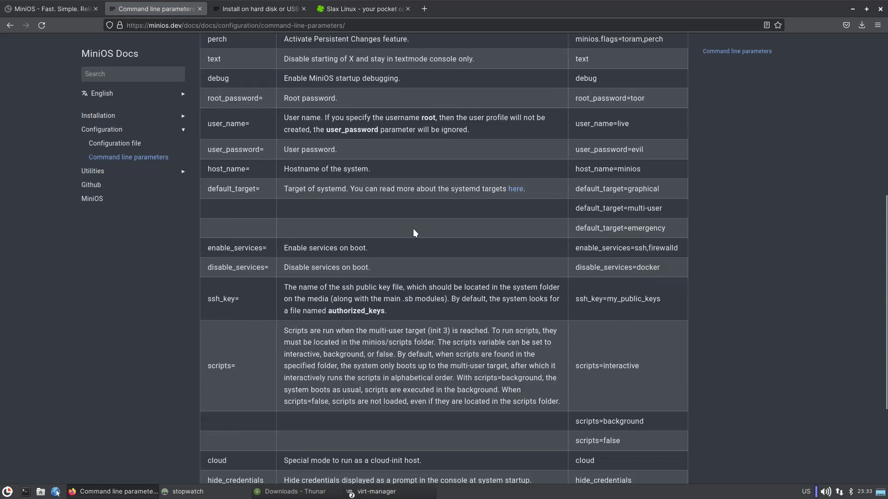
pyautogui.scroll(3, 412, 229)
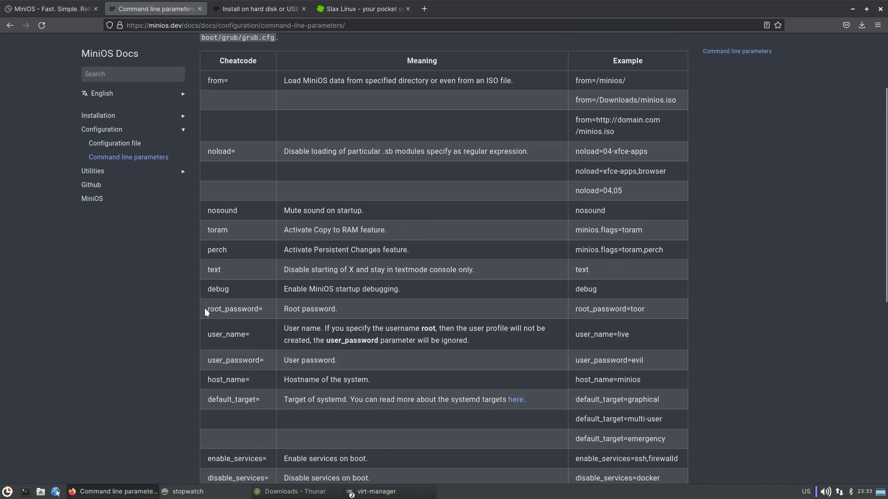
pyautogui.moveTo(204, 308); pyautogui.dragTo(357, 389)
pyautogui.click(340, 281)
# Read the Configuration file page, selecting minios/minios.conf and the USER_NAME–DISABLE_SERVICES example, then minimize Firefox.
pyautogui.click(119, 143)
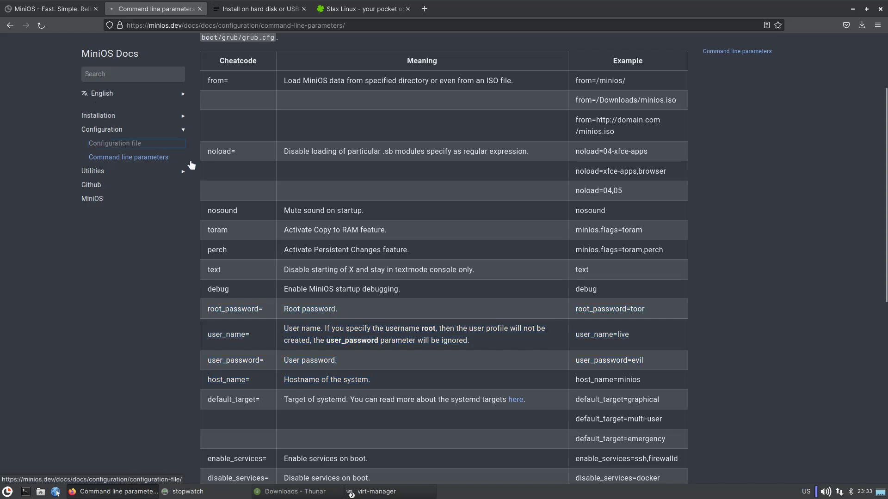
pyautogui.scroll(-2, 361, 219)
pyautogui.scroll(2, 382, 146)
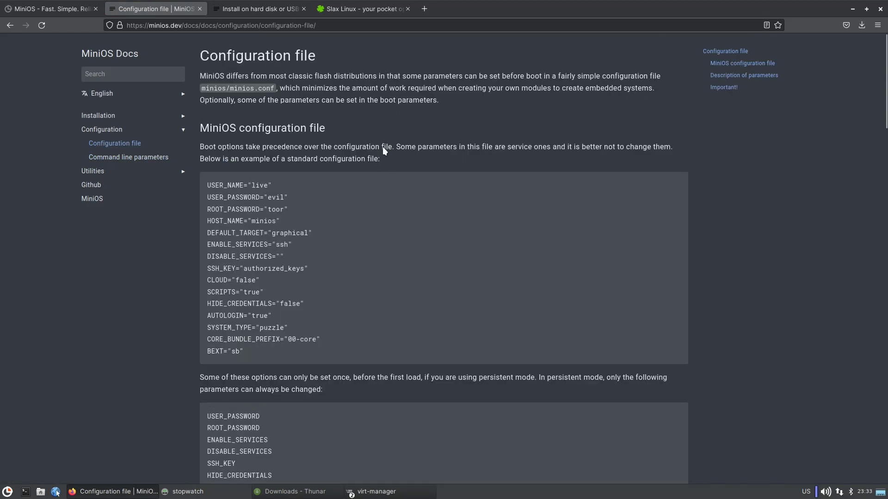
pyautogui.moveTo(205, 89); pyautogui.dragTo(272, 89)
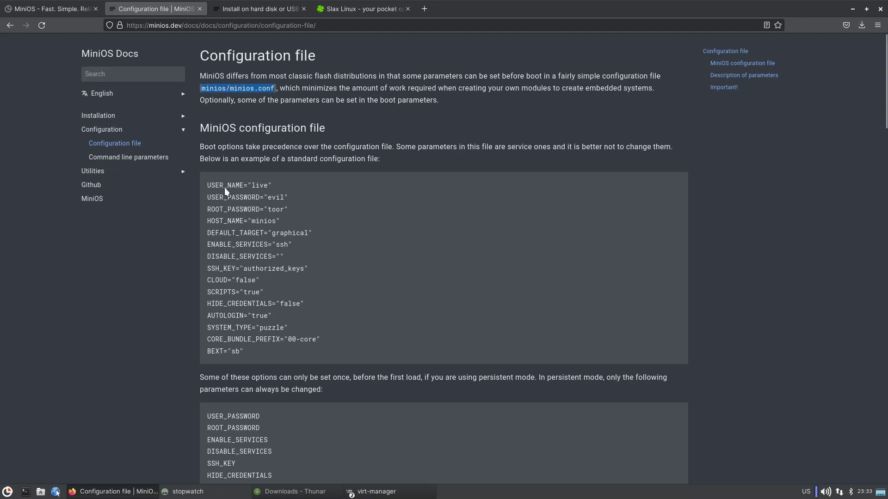
pyautogui.moveTo(208, 185); pyautogui.dragTo(323, 262)
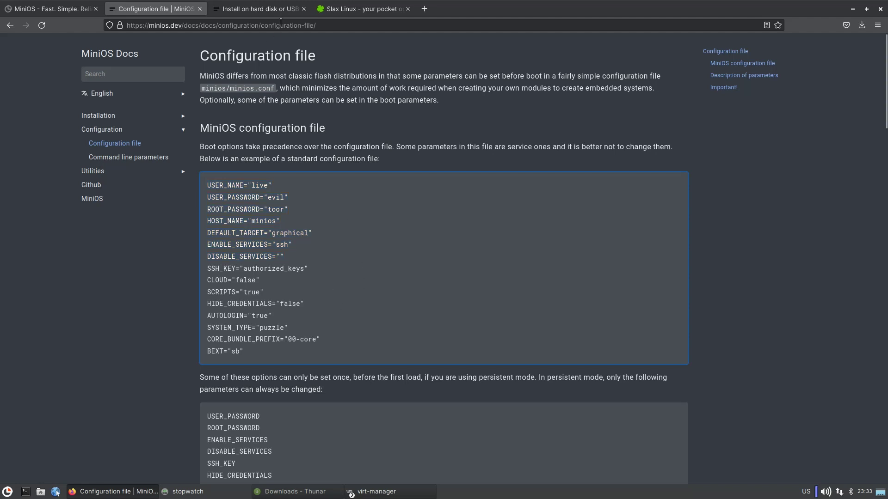
pyautogui.click(853, 9)
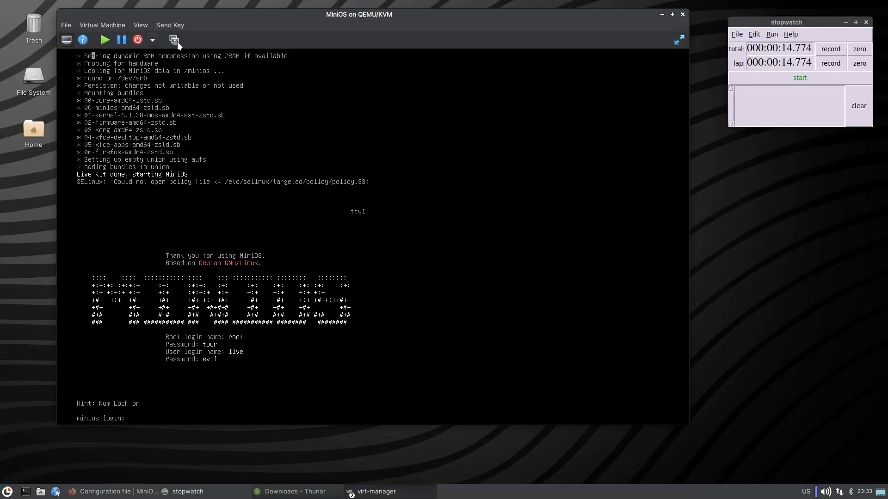
# Switch the guest to its graphical desktop with Ctrl+Alt+F7 and show it fullscreen.
pyautogui.click(171, 25)
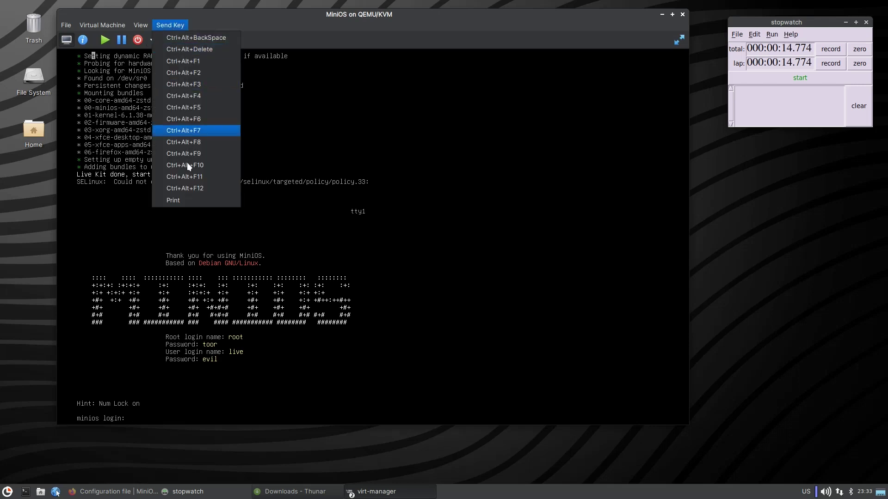
pyautogui.click(197, 131)
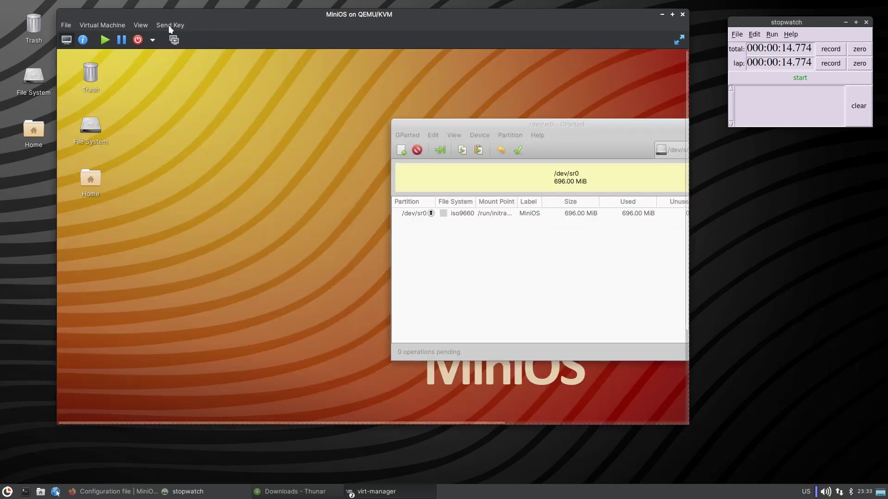
pyautogui.click(676, 37)
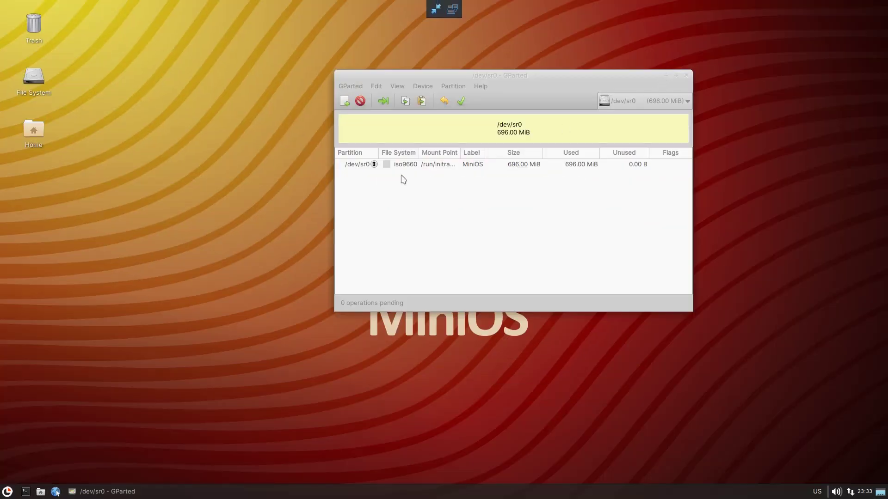
# Review GParted's File System Support chart, then close the chart and GParted.
pyautogui.click(376, 86)
pyautogui.moveTo(397, 87)
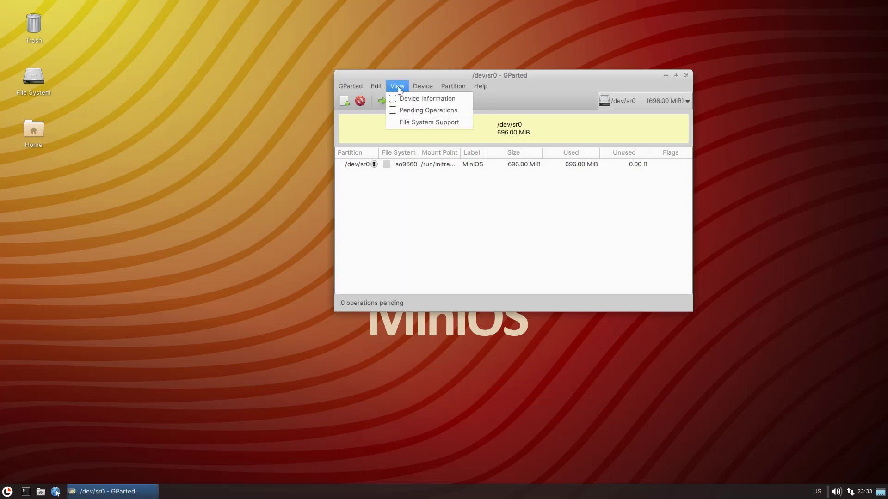
pyautogui.click(421, 122)
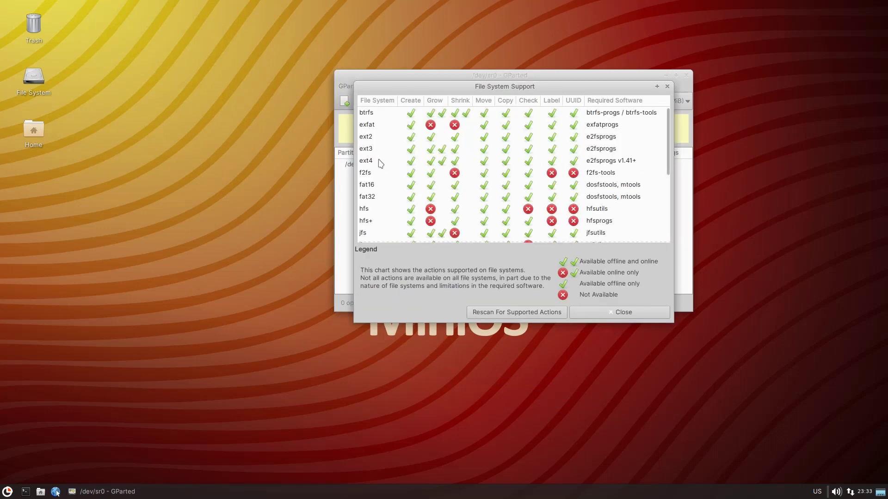
pyautogui.scroll(-5, 401, 123)
pyautogui.scroll(-2, 400, 123)
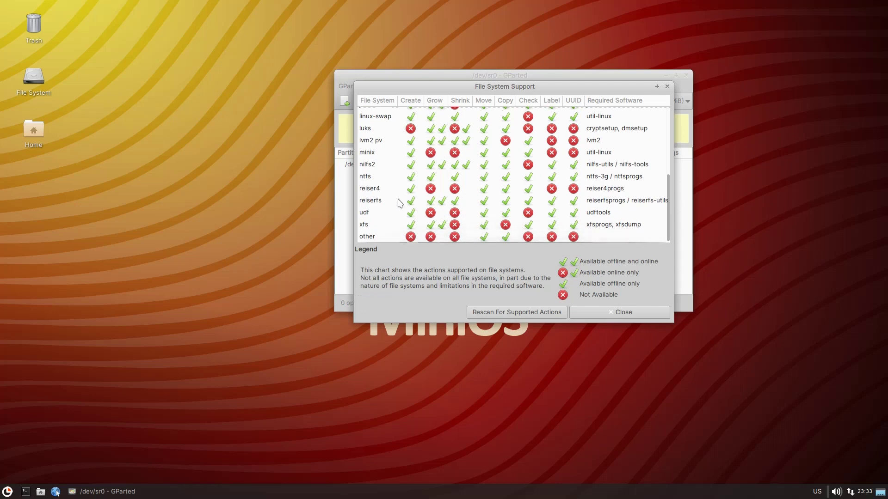
pyautogui.scroll(2, 395, 202)
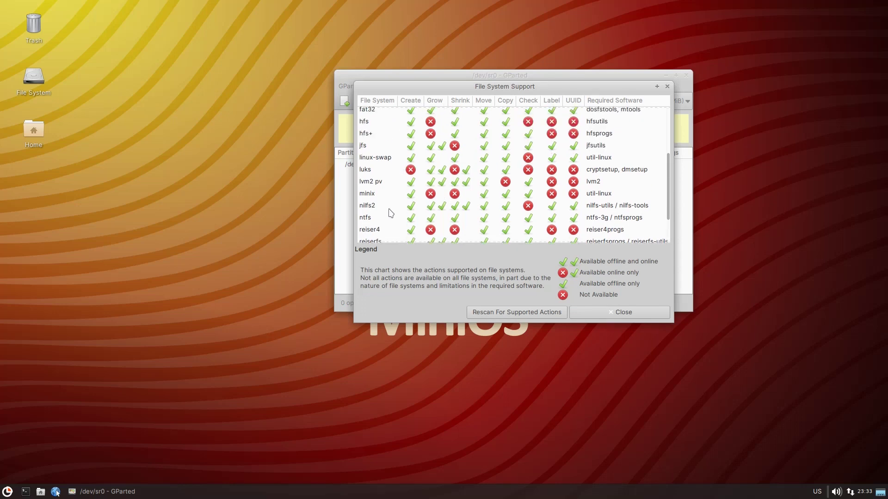
pyautogui.scroll(2, 389, 213)
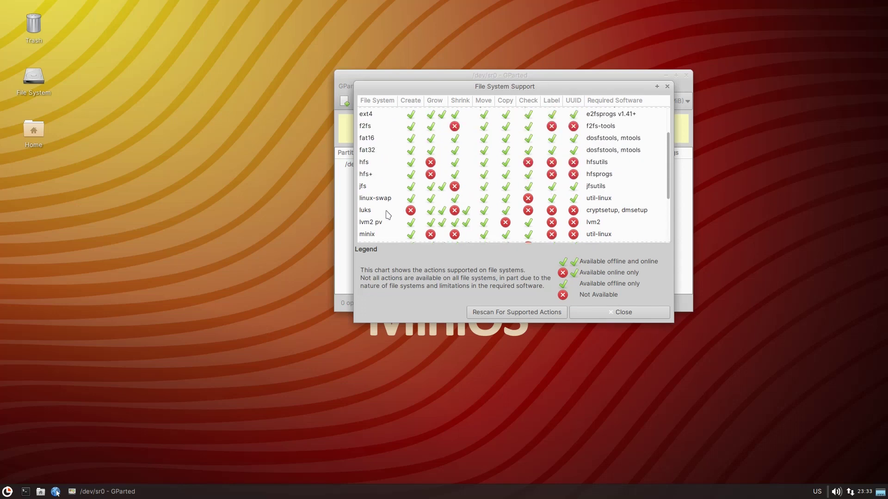
pyautogui.scroll(3, 389, 212)
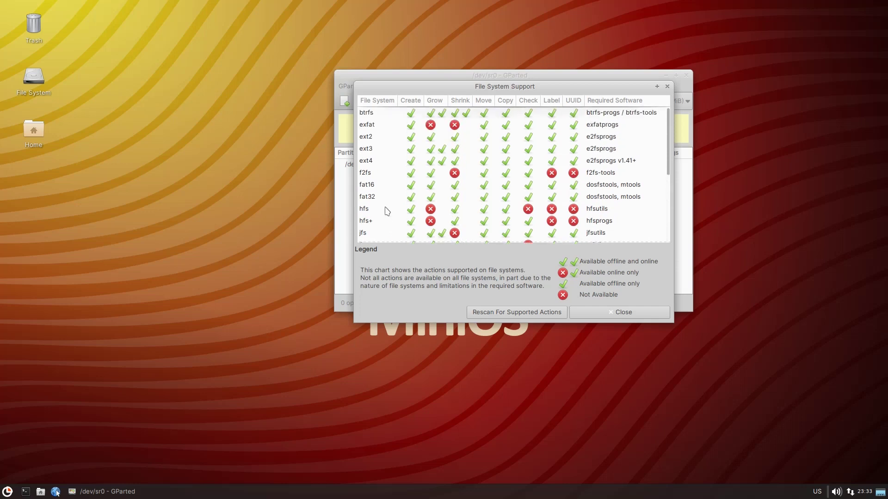
pyautogui.click(636, 315)
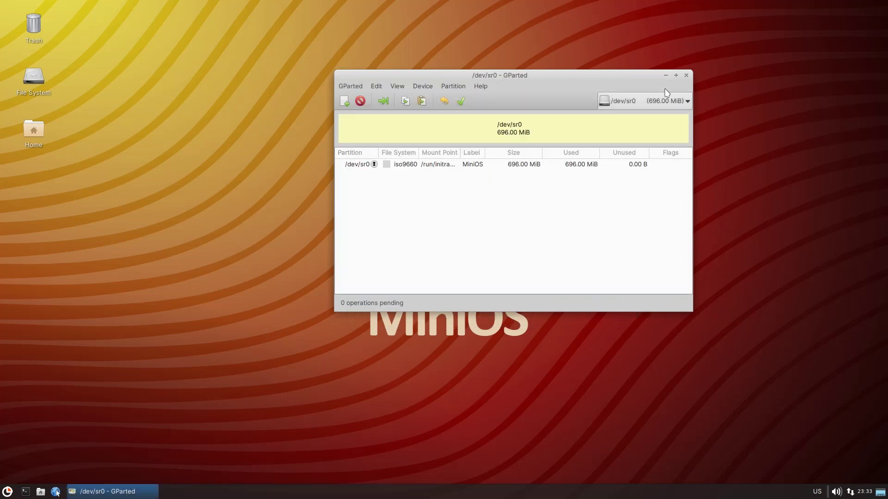
pyautogui.click(686, 76)
# Browse the applications menu's Multimedia and then System categories.
pyautogui.click(8, 492)
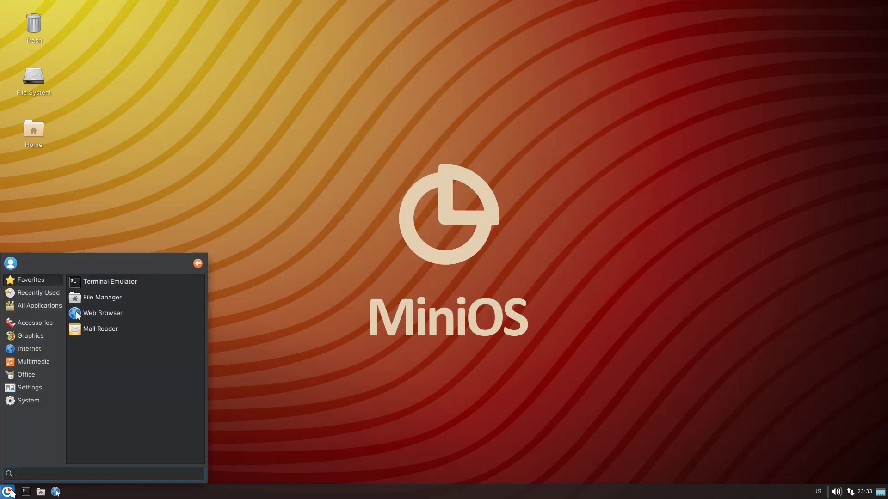
pyautogui.click(31, 366)
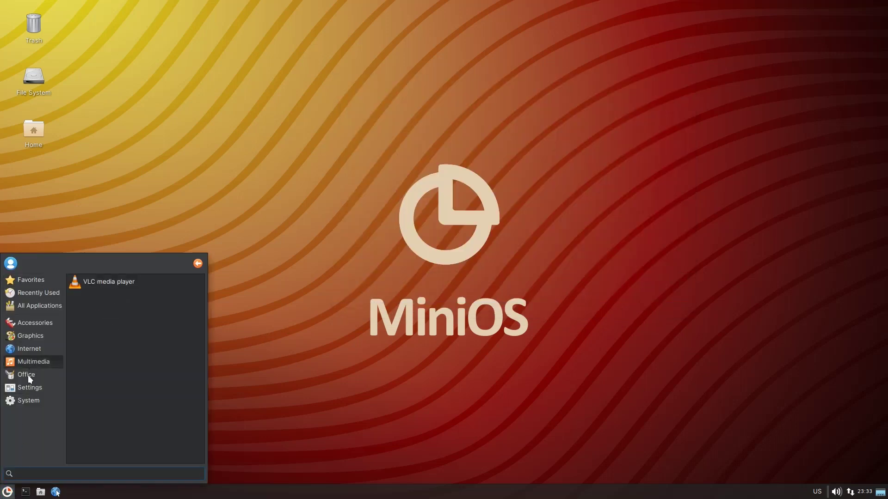
pyautogui.click(29, 401)
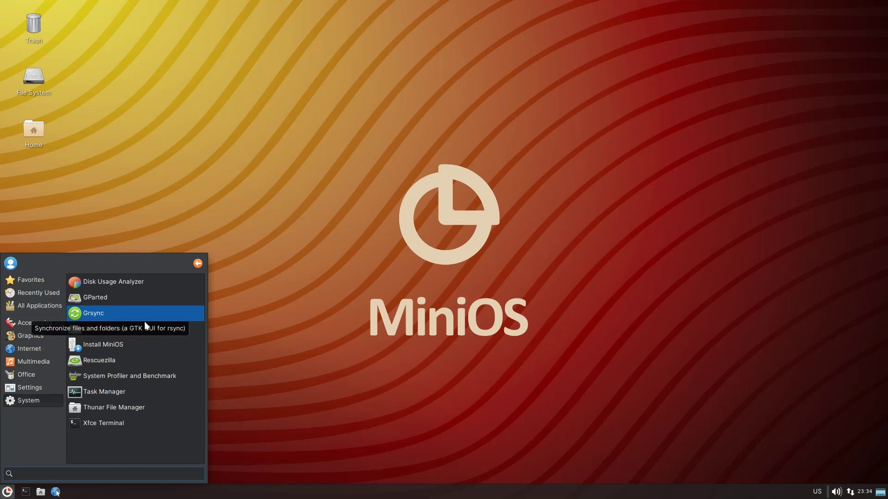
# Launch GSmartControl, authenticate with the password, inspect the QEMU DVD-ROM, then close the program.
pyautogui.click(133, 333)
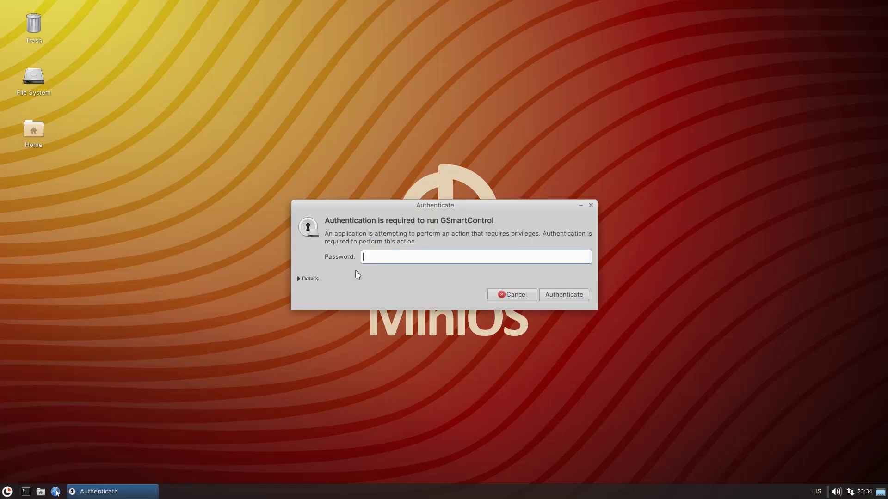
pyautogui.write('e')
pyautogui.press('Return')
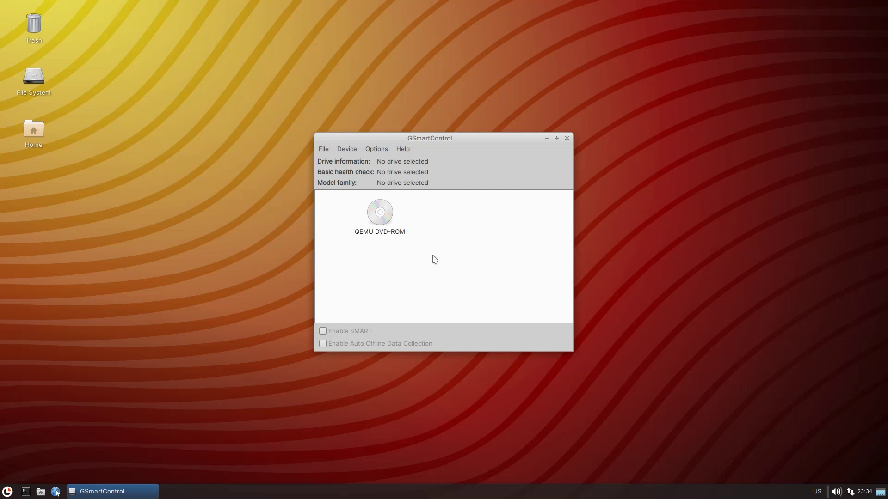
pyautogui.click(390, 228)
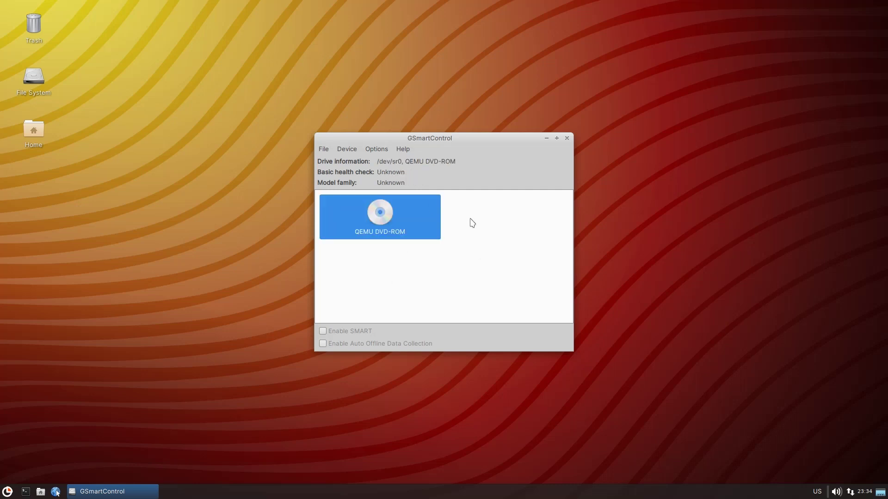
pyautogui.click(567, 138)
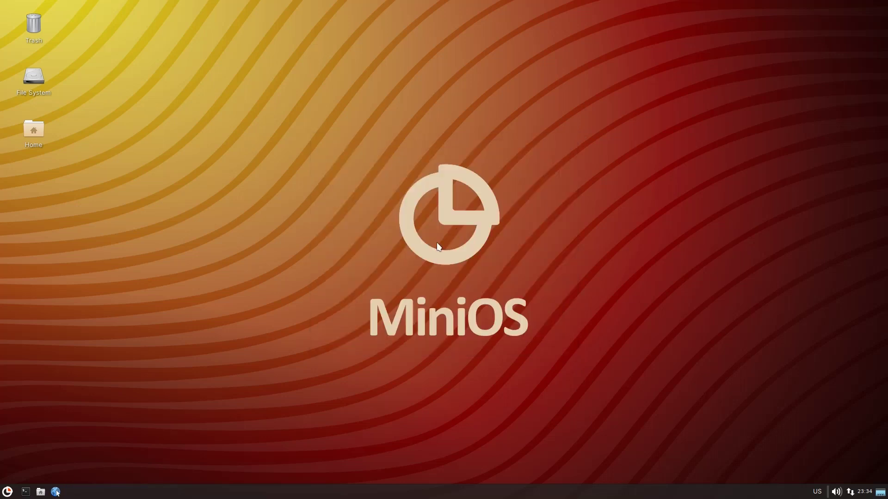
# Launch Rescuezilla from System applications, authenticate with the root password, and nudge its Welcome window.
pyautogui.click(7, 492)
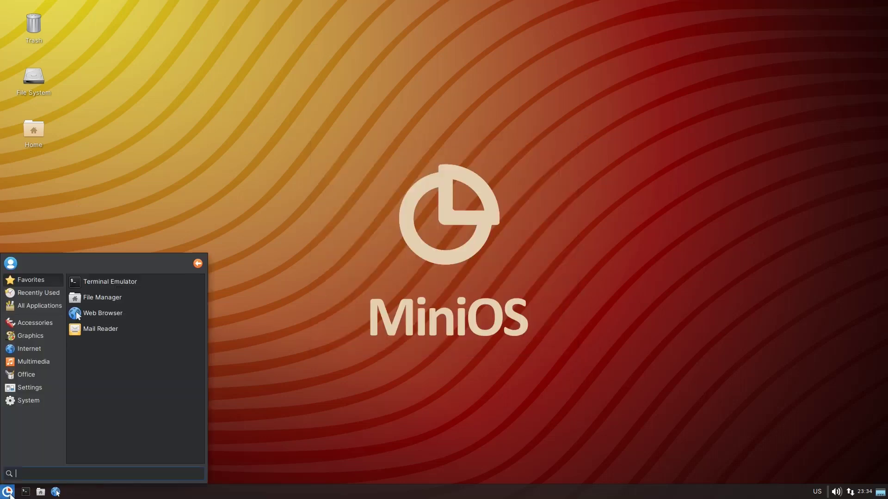
pyautogui.click(29, 401)
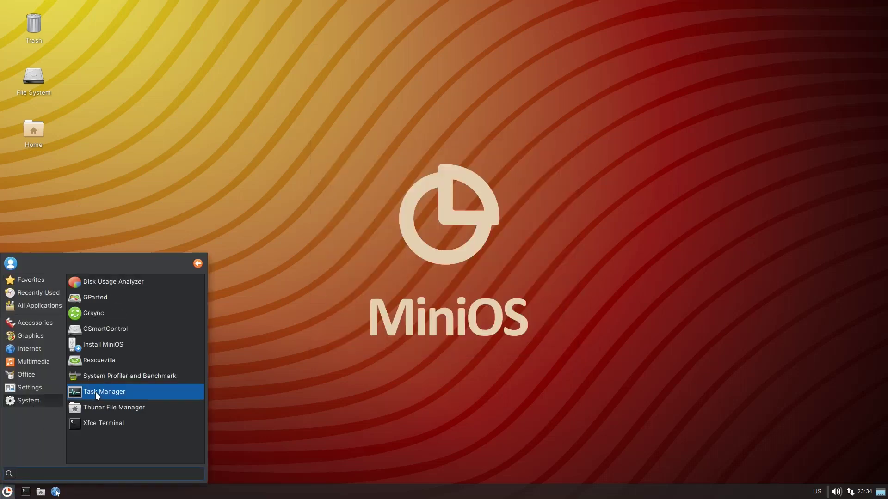
pyautogui.click(138, 363)
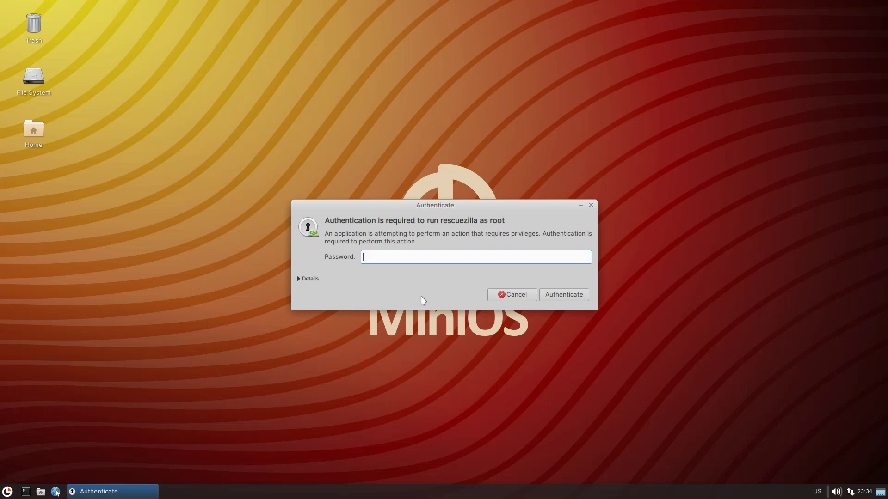
pyautogui.write('toor')
pyautogui.press('Return')
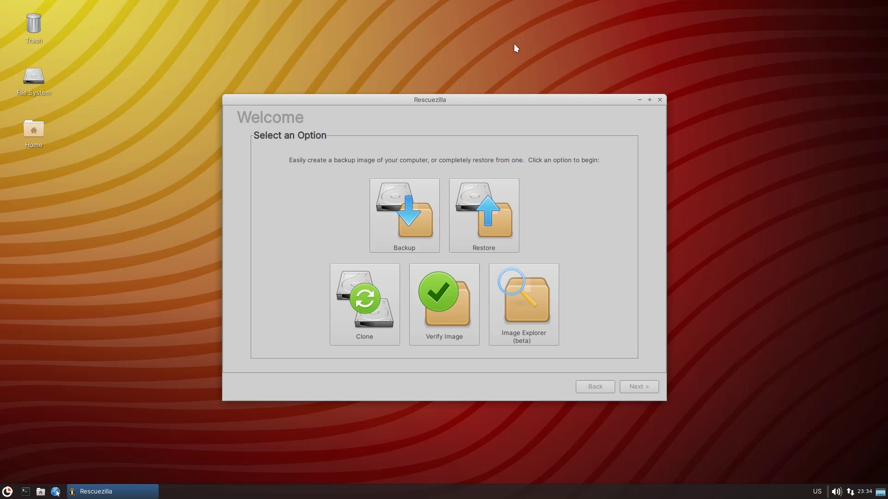
pyautogui.moveTo(511, 120); pyautogui.dragTo(504, 95)
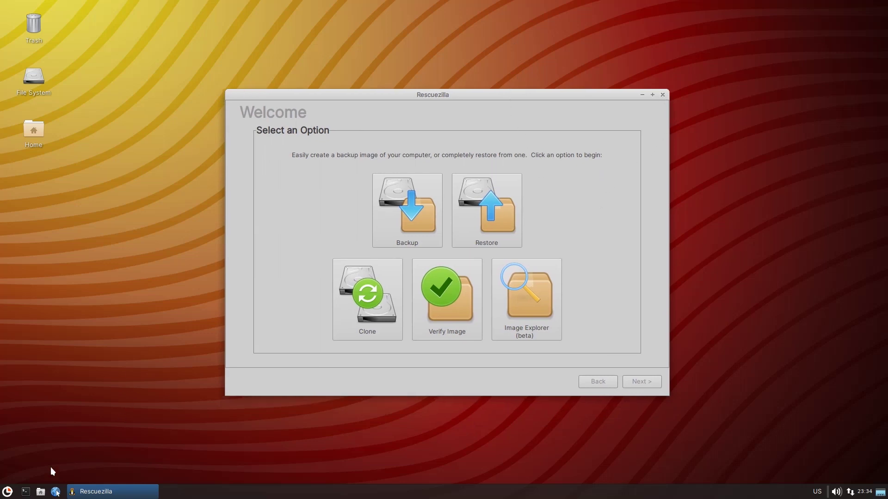
pyautogui.click(26, 491)
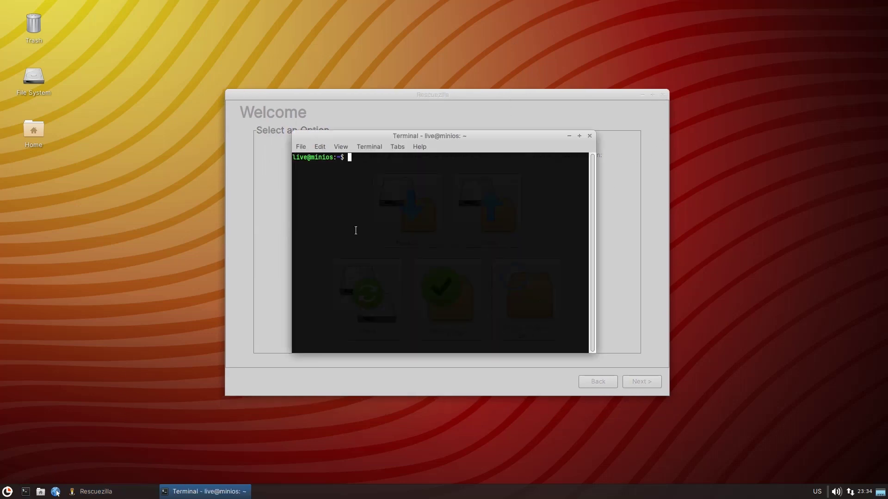
# Run sudo -i and clonezilla, browsing the mode menu between lite-client and device-image.
pyautogui.write('-i')
pyautogui.press('Return')
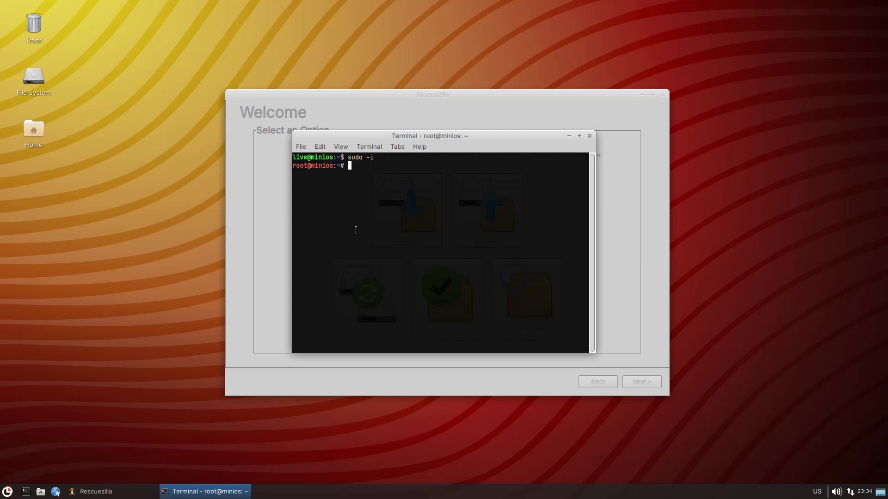
pyautogui.write('clonezilla')
pyautogui.press('Return')
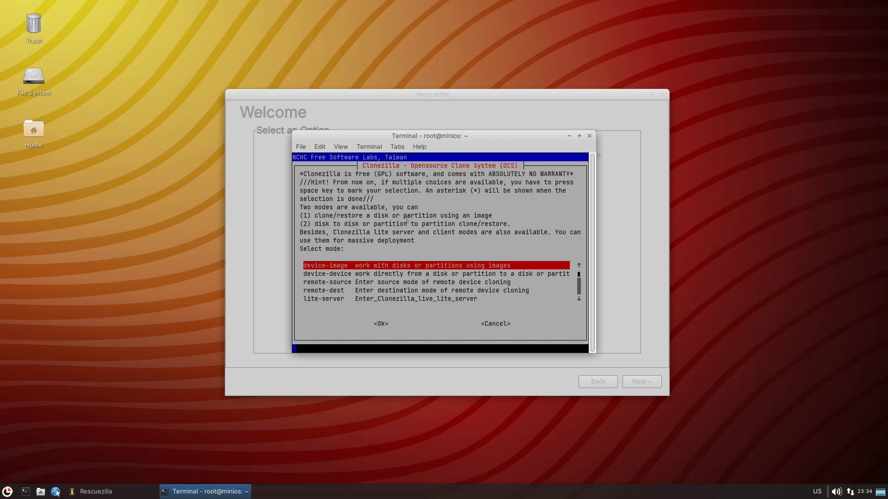
pyautogui.press('Down')
pyautogui.press('Down')
pyautogui.press('Down')
pyautogui.press('Down')
pyautogui.press('Down')
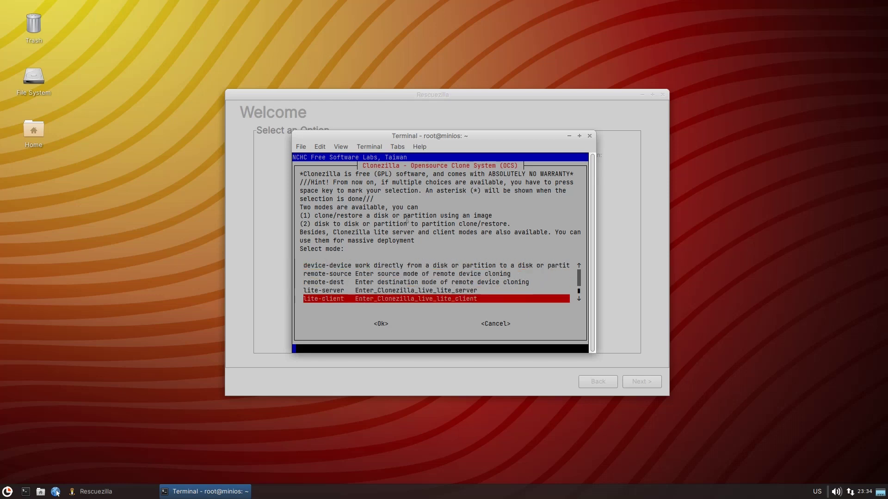
pyautogui.press('Up')
pyautogui.press('Up')
pyautogui.press('Up')
pyautogui.press('Up')
pyautogui.press('Up')
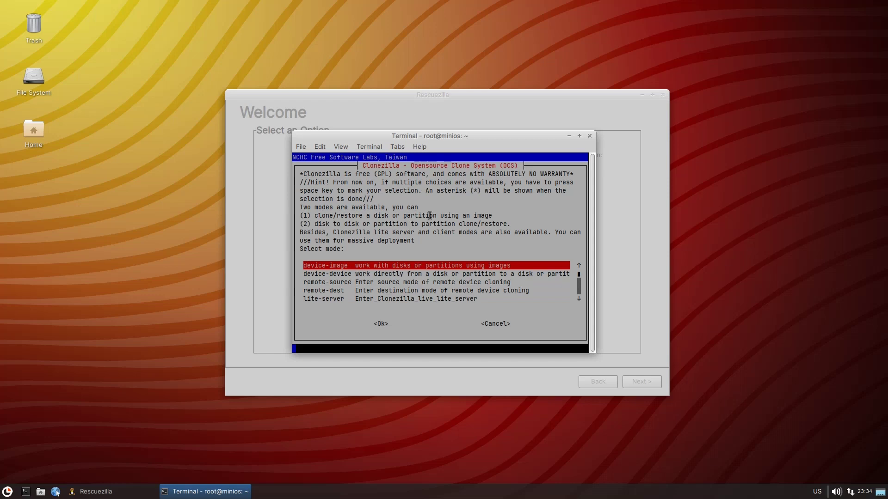
# Close the terminal despite the running Clonezilla process, then close Rescuezilla.
pyautogui.click(589, 136)
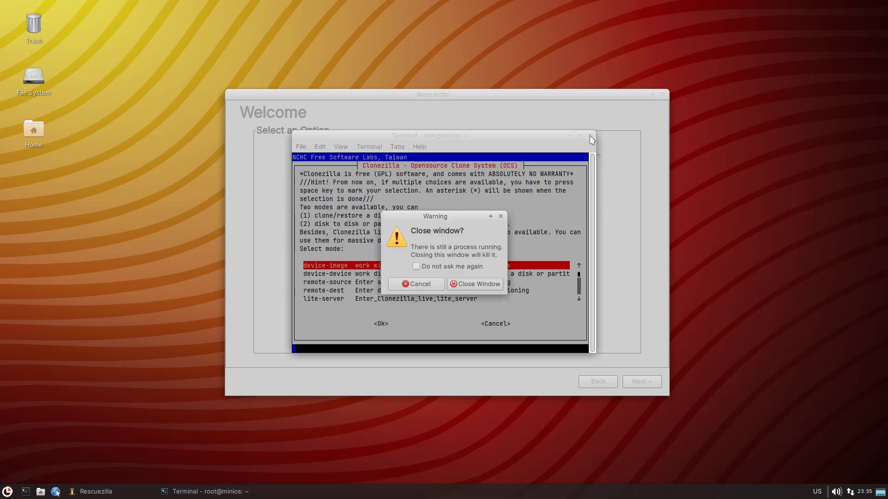
pyautogui.click(483, 286)
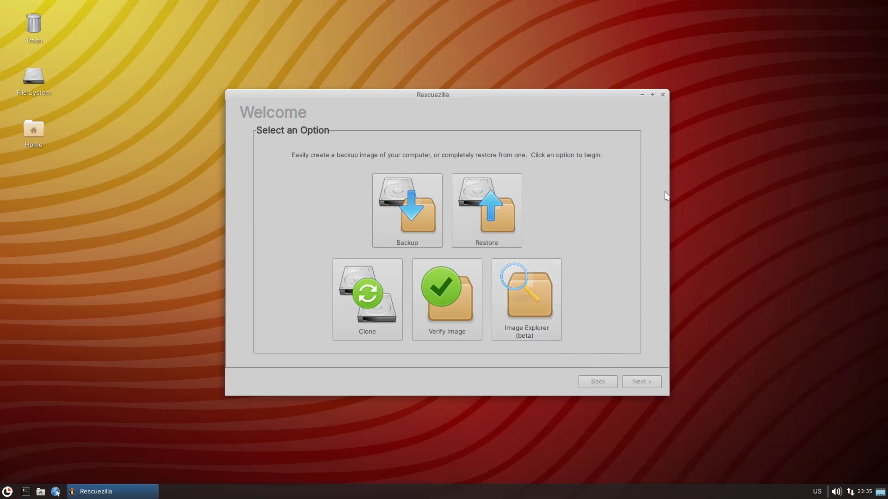
pyautogui.click(662, 94)
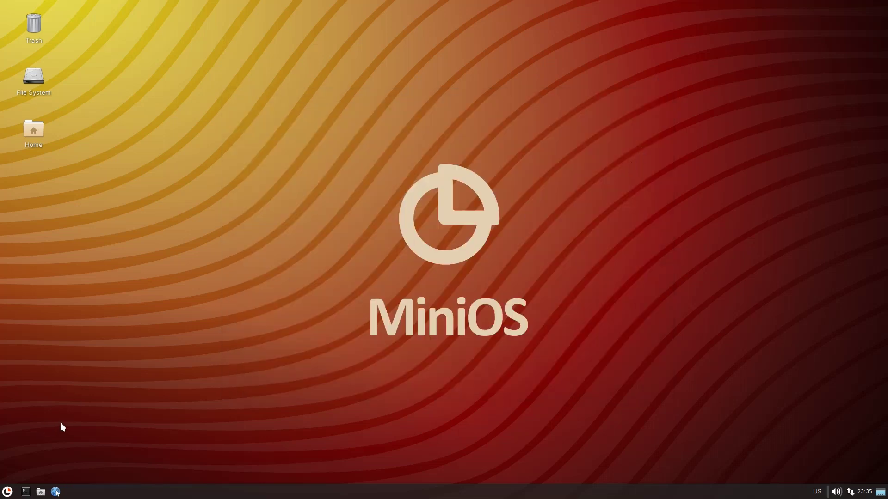
pyautogui.click(7, 491)
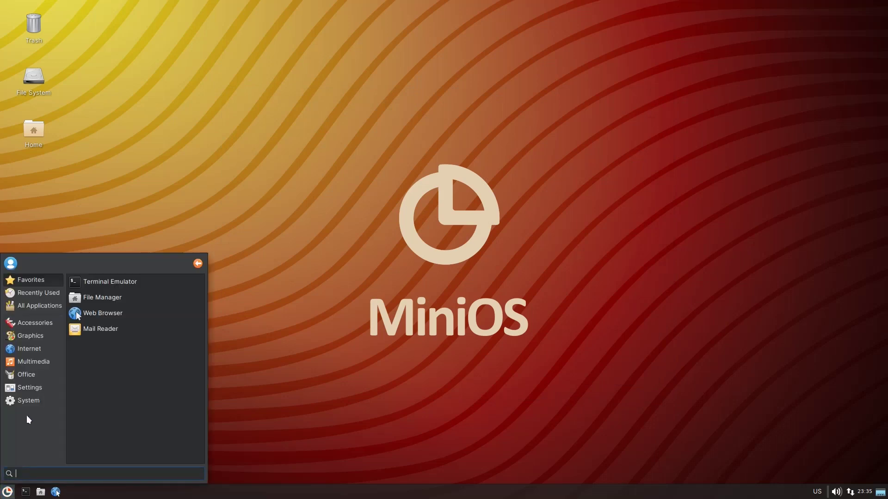
pyautogui.click(29, 404)
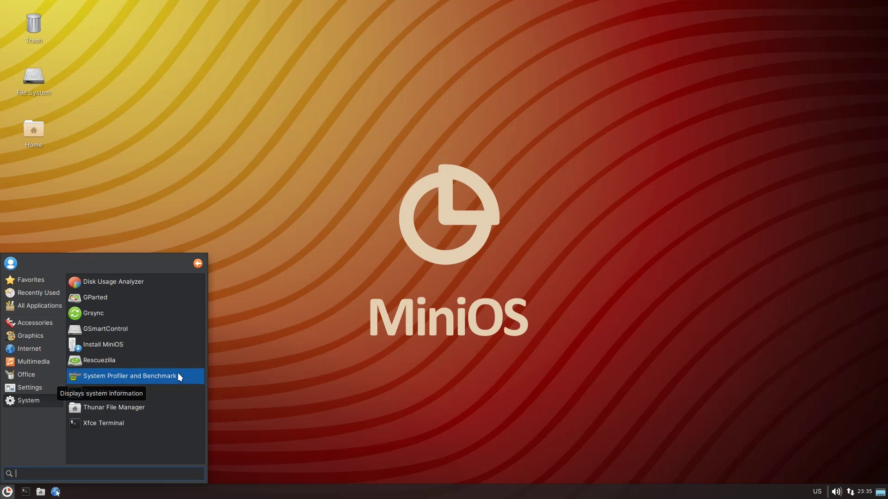
pyautogui.click(131, 379)
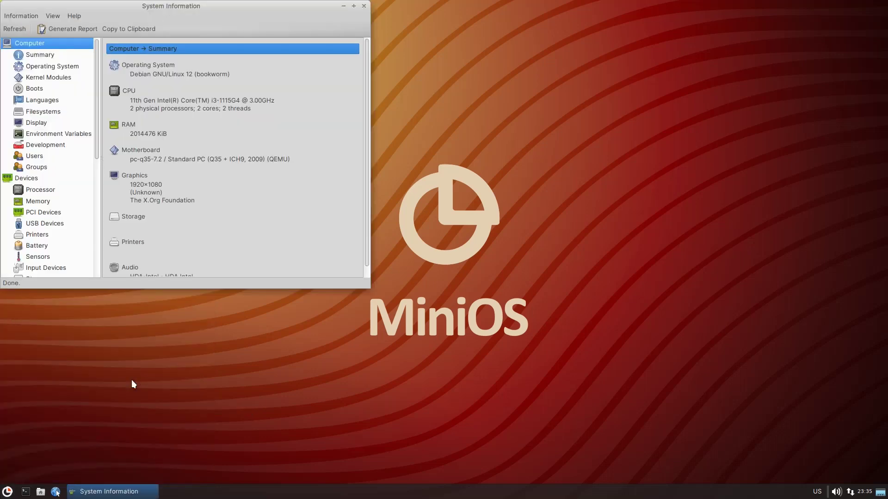
pyautogui.scroll(-10, 83, 171)
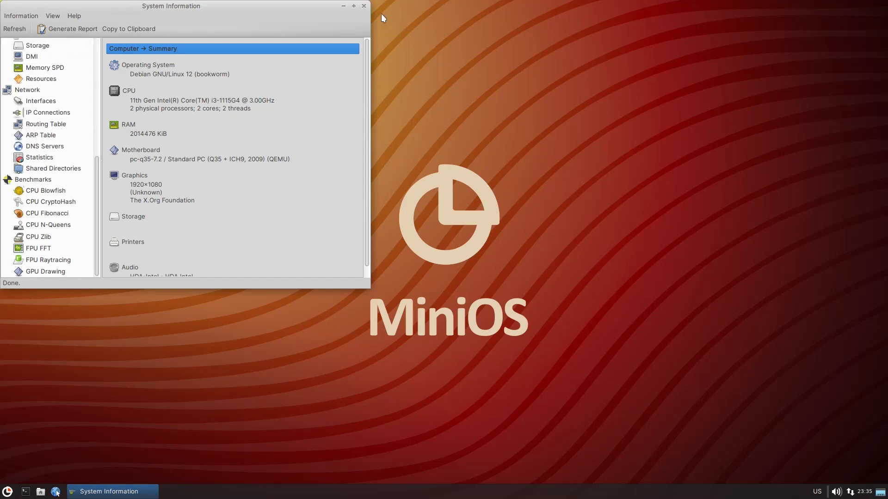
pyautogui.scroll(10, 47, 127)
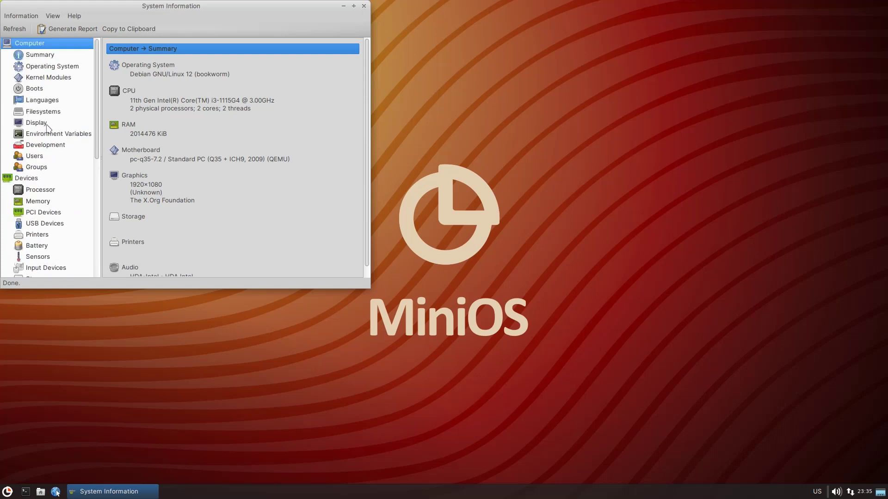
pyautogui.click(48, 127)
pyautogui.scroll(-5, 234, 92)
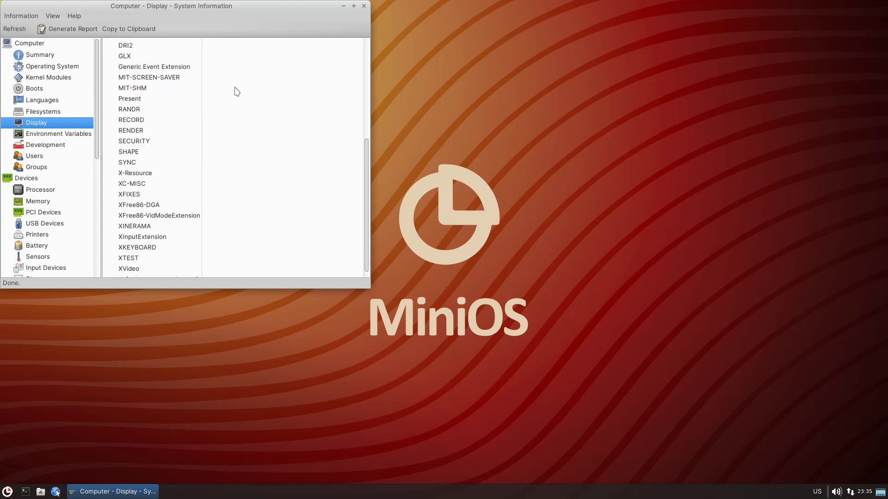
pyautogui.scroll(5, 233, 104)
pyautogui.scroll(1, 237, 113)
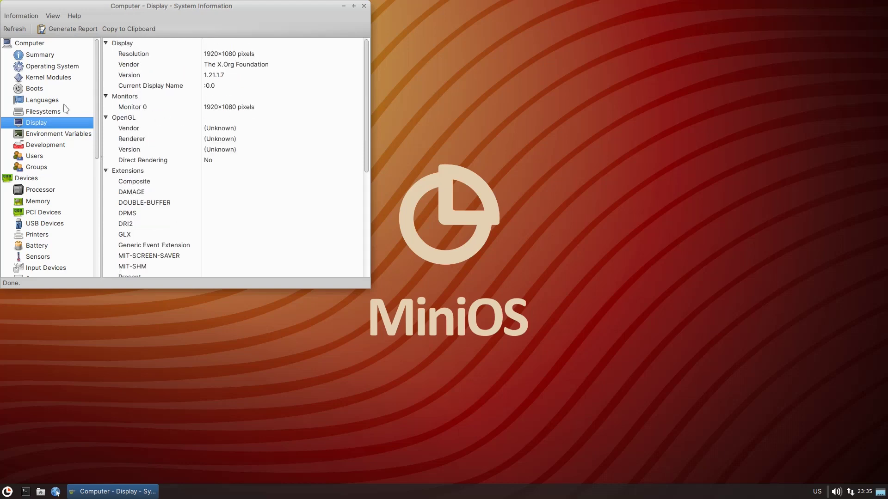
pyautogui.click(42, 77)
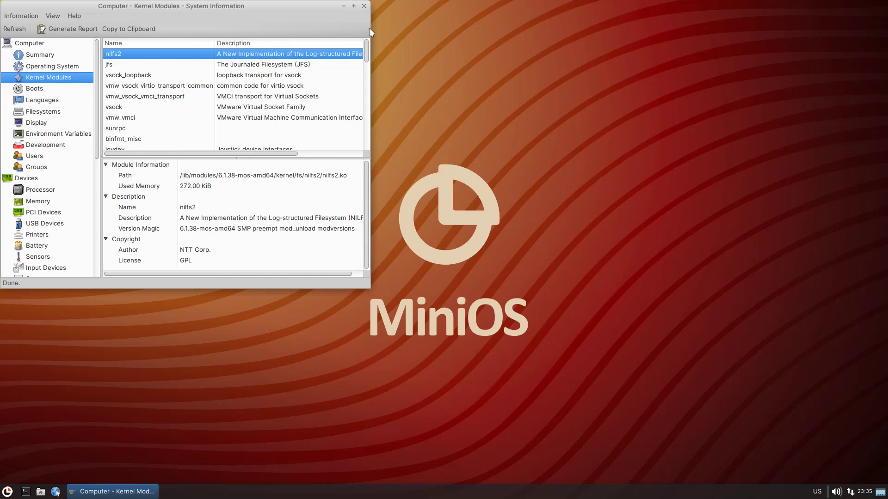
pyautogui.click(354, 6)
pyautogui.scroll(-15, 436, 222)
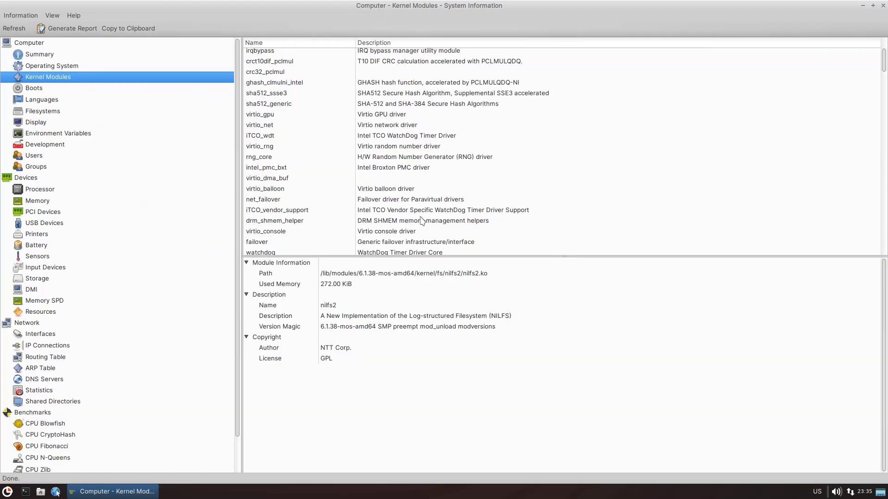
pyautogui.scroll(-15, 426, 221)
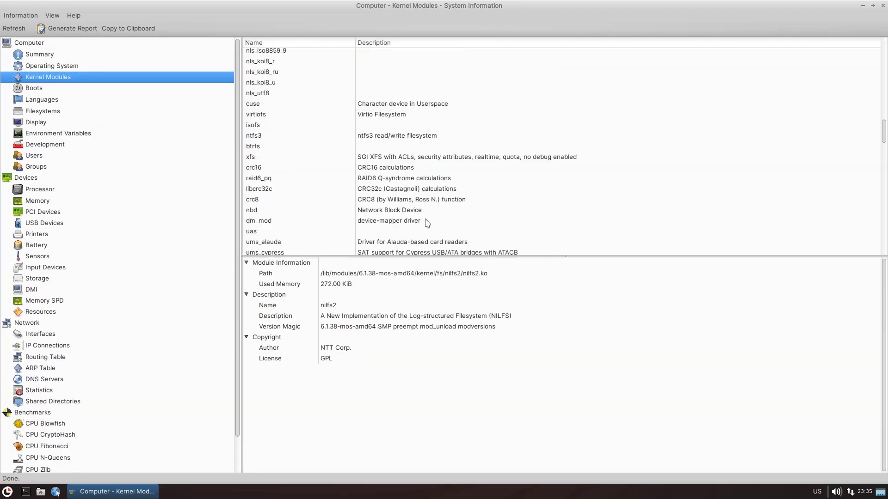
pyautogui.scroll(8, 427, 222)
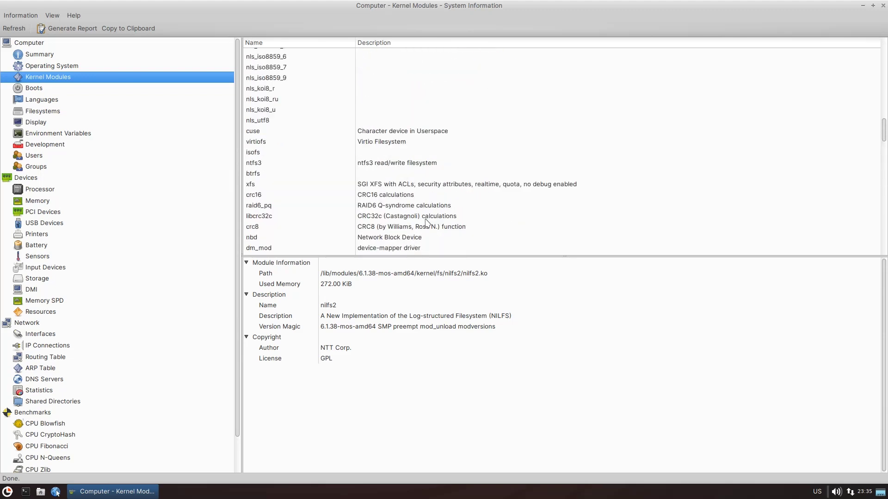
pyautogui.click(387, 163)
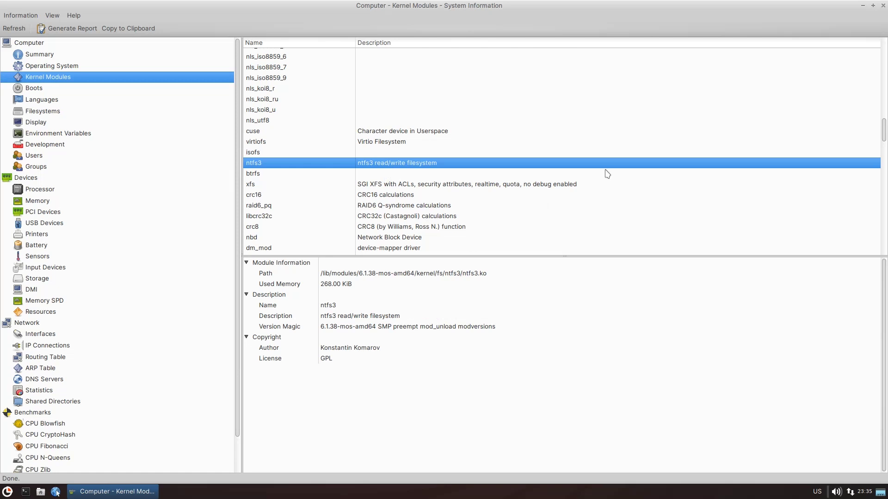
pyautogui.click(883, 7)
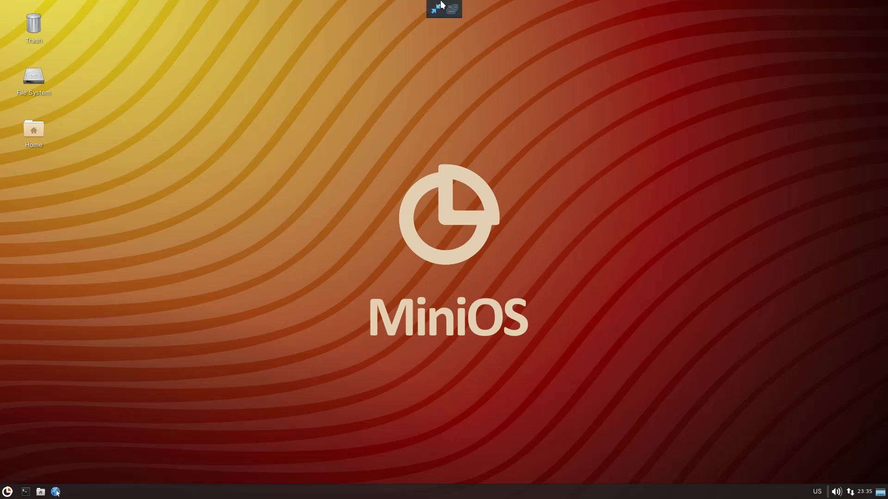
# Leave and re-enter fullscreen, then look through the guest's System applications menu.
pyautogui.click(436, 9)
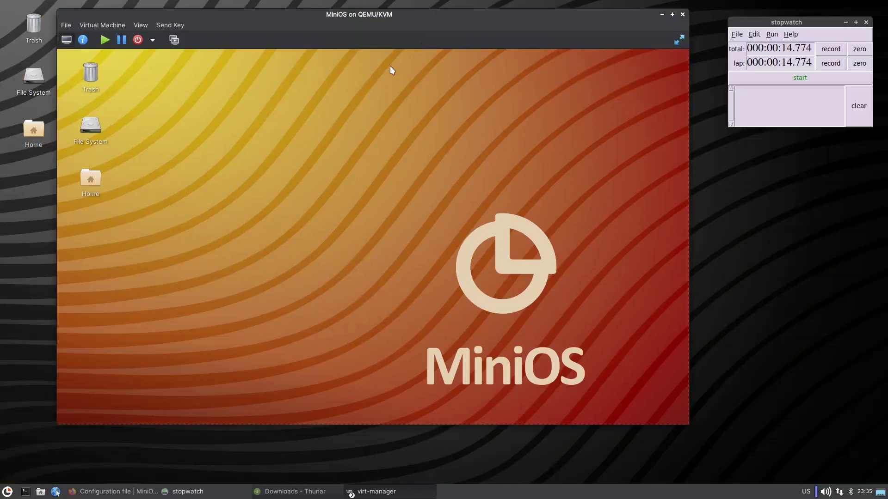
pyautogui.click(70, 25)
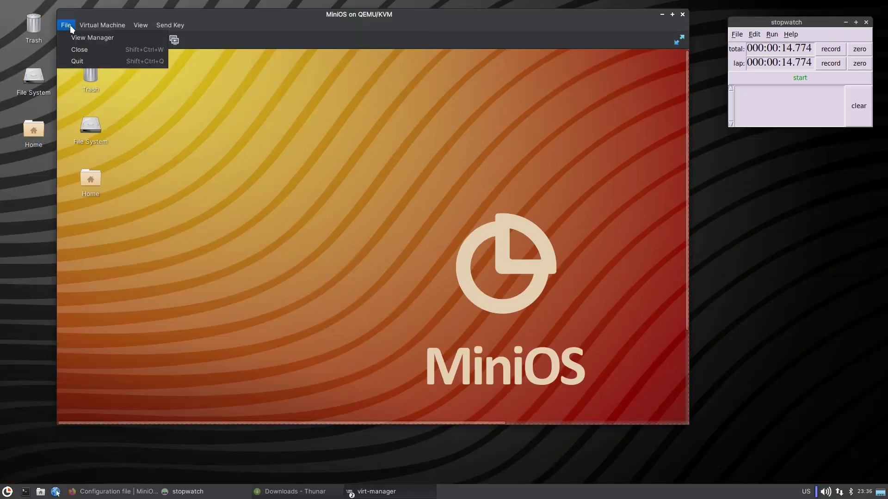
pyautogui.click(117, 15)
pyautogui.click(679, 39)
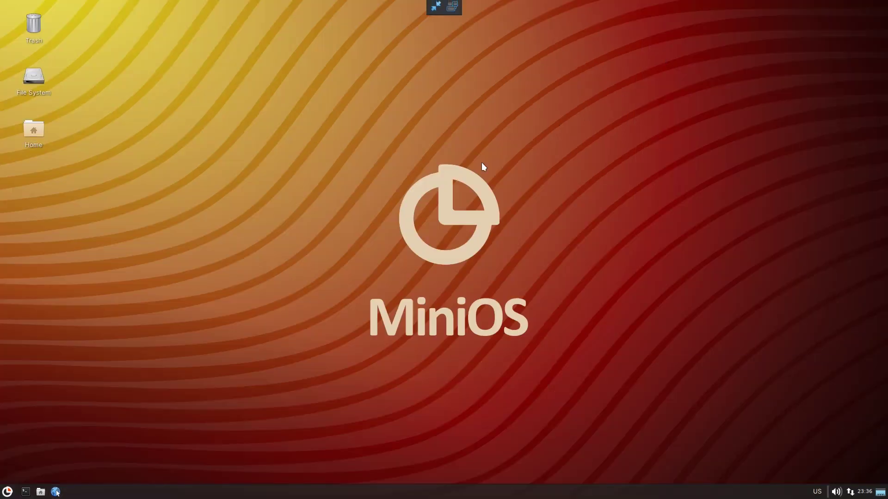
pyautogui.click(7, 492)
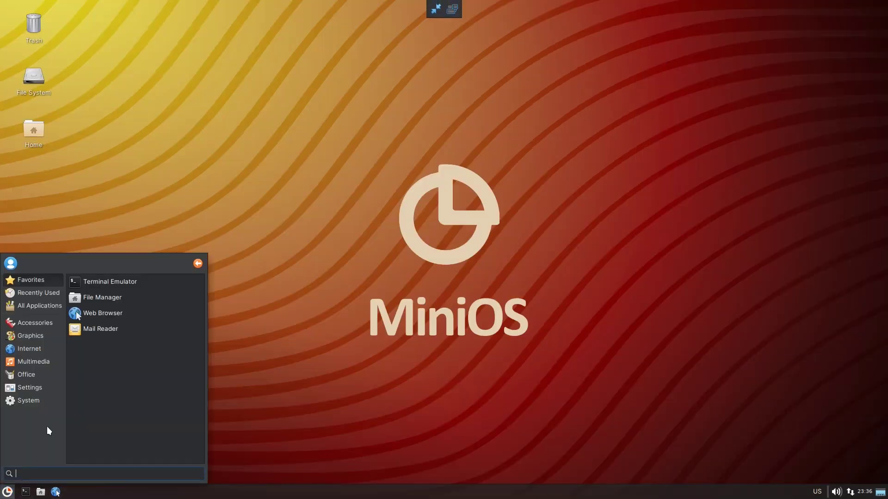
pyautogui.click(37, 397)
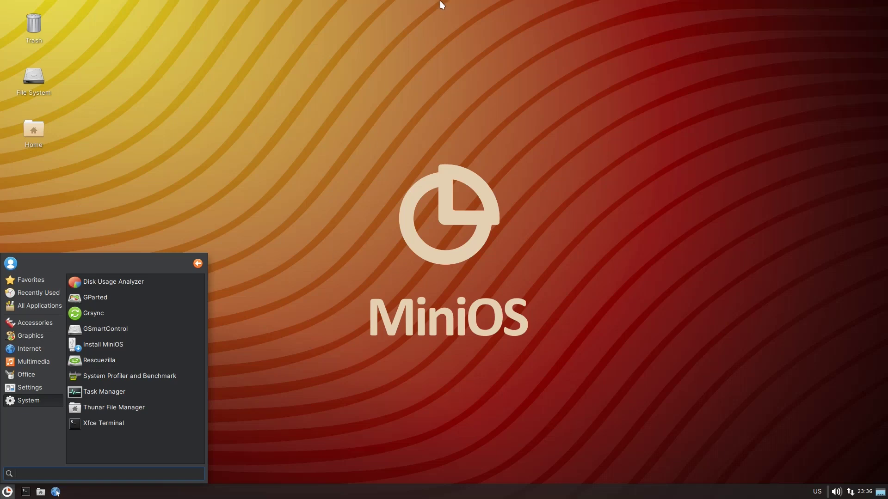
pyautogui.click(420, 54)
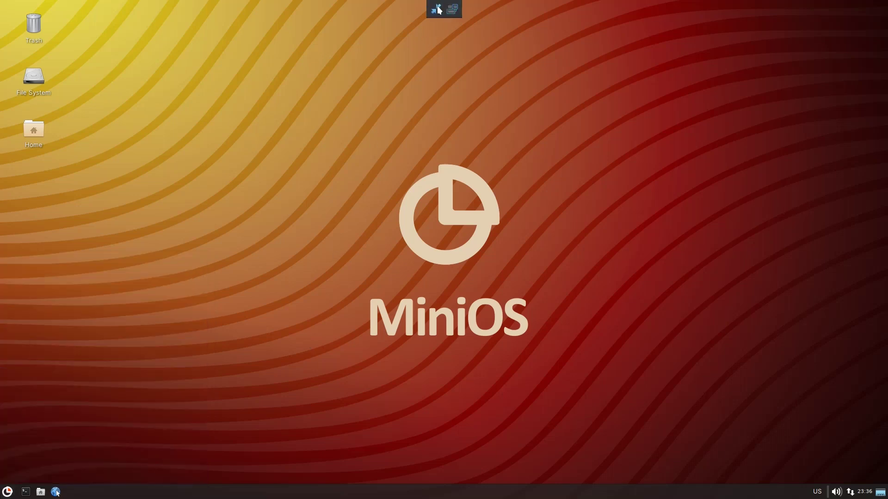
# From the windowed VM's hardware details, add Storage hardware proposing a 20.0 GiB disk.
pyautogui.click(452, 9)
pyautogui.click(83, 39)
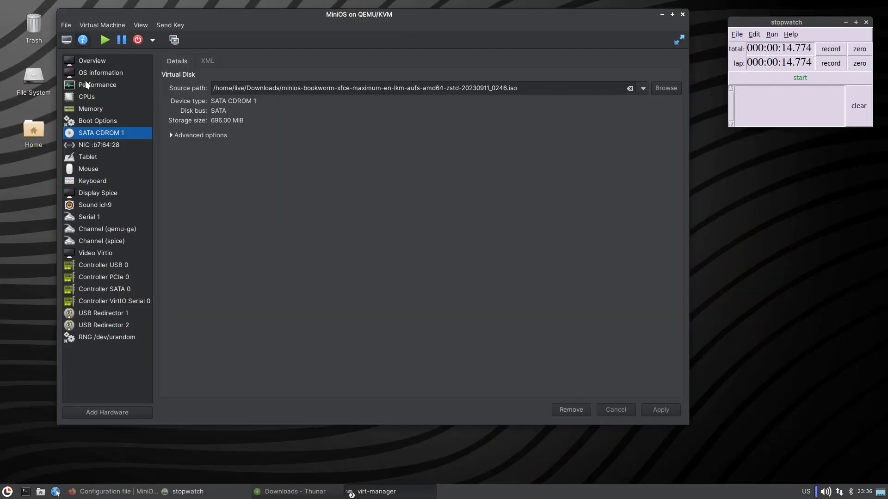
pyautogui.click(115, 409)
pyautogui.click(326, 214)
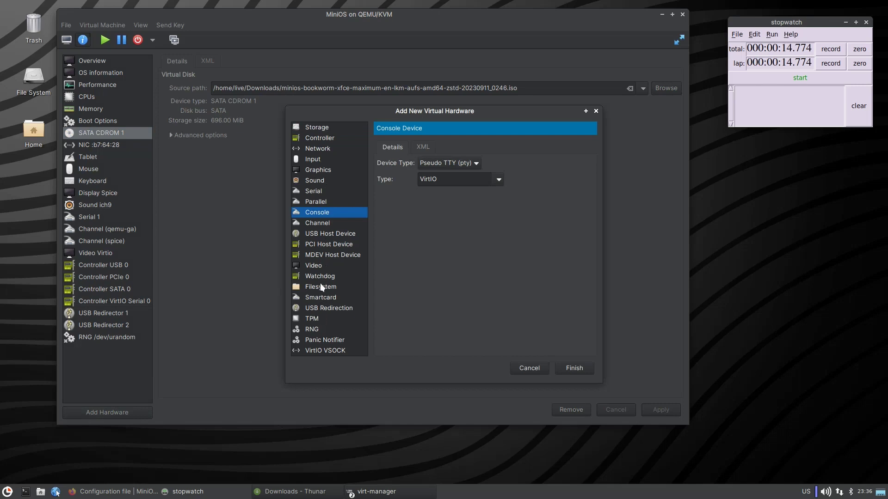
pyautogui.click(319, 128)
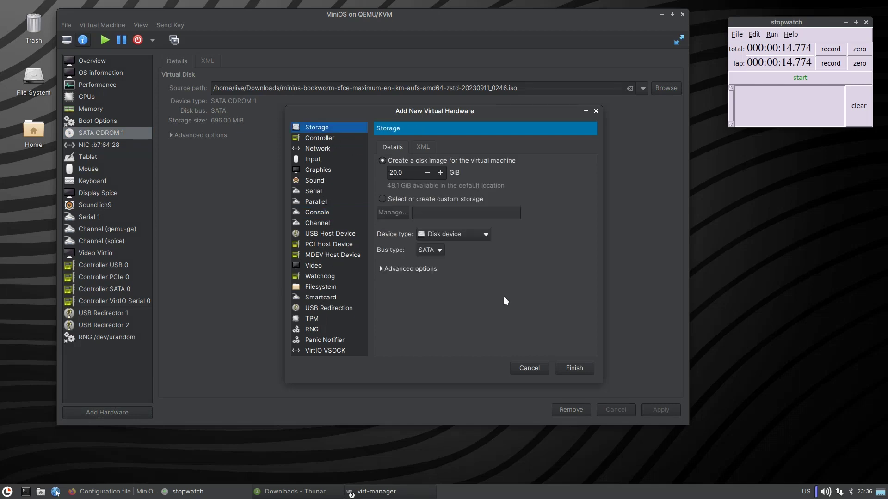
pyautogui.click(410, 176)
# Open a terminal, launch Midnight Commander with mc, then exit back to the shell.
pyautogui.click(26, 492)
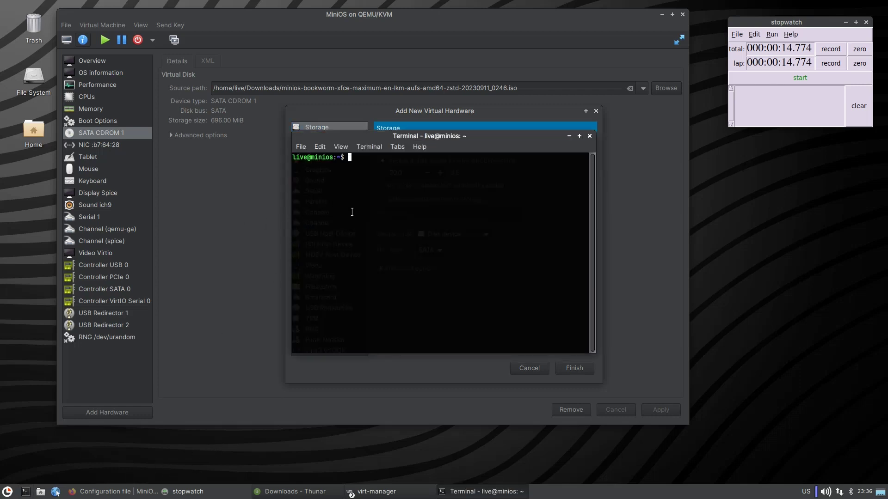
pyautogui.write('mc')
pyautogui.press('Return')
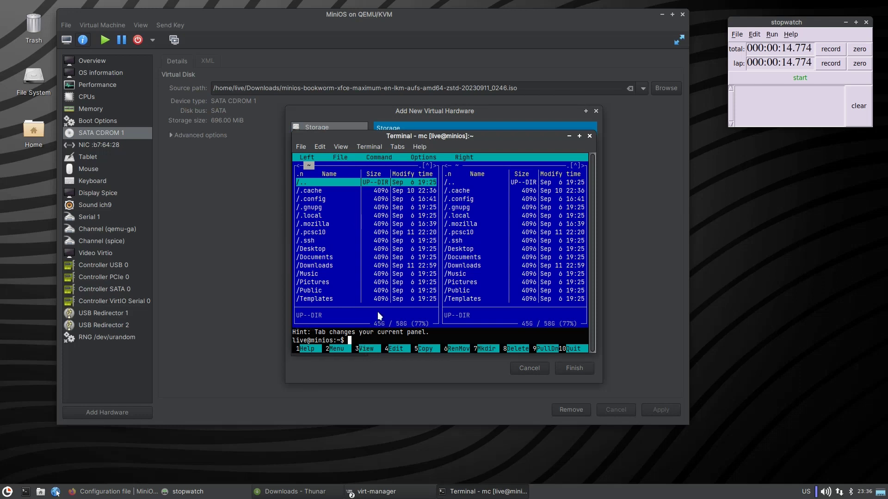
pyautogui.write('q')
pyautogui.press('Down')
pyautogui.press('BackSpace')
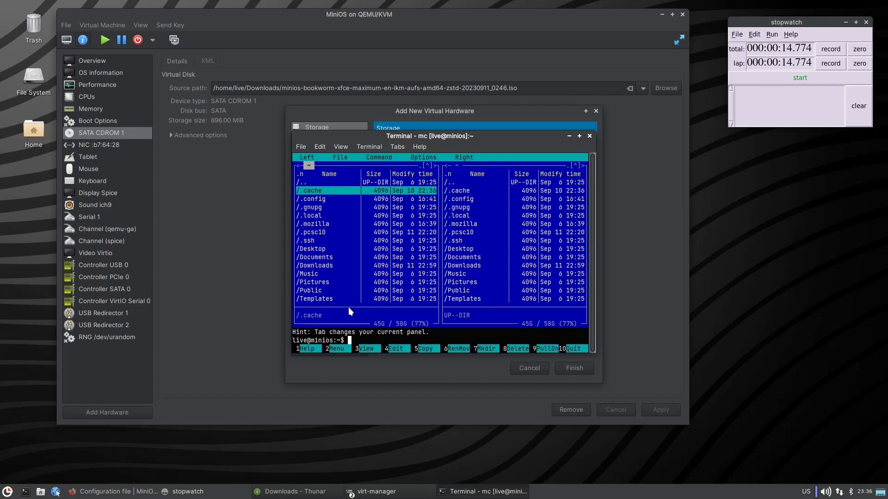
pyautogui.write('exit')
pyautogui.press('Return')
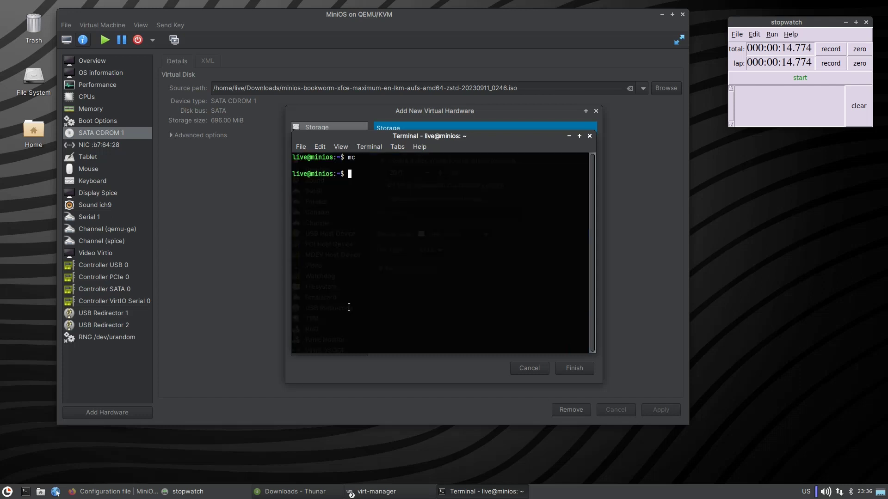
# Run df -h, mark the 46G available on /dev/sda1, and close the terminal.
pyautogui.write('df -h')
pyautogui.press('Return')
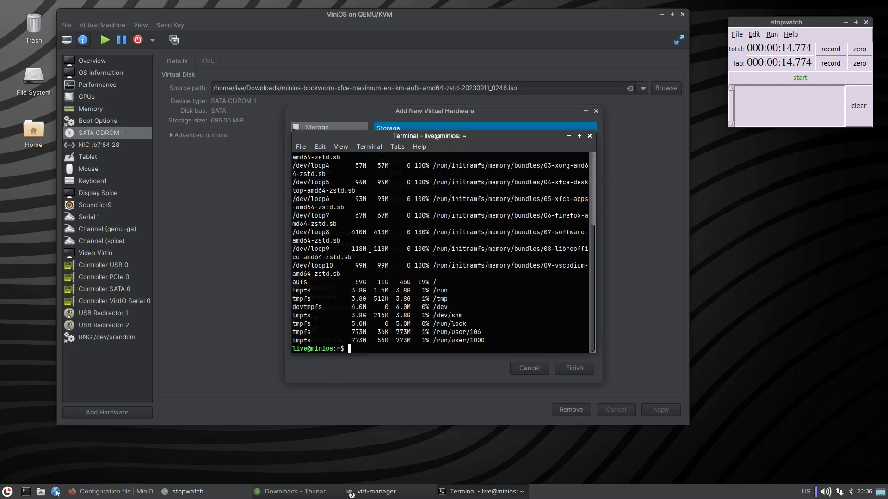
pyautogui.scroll(4, 360, 273)
pyautogui.scroll(1, 369, 249)
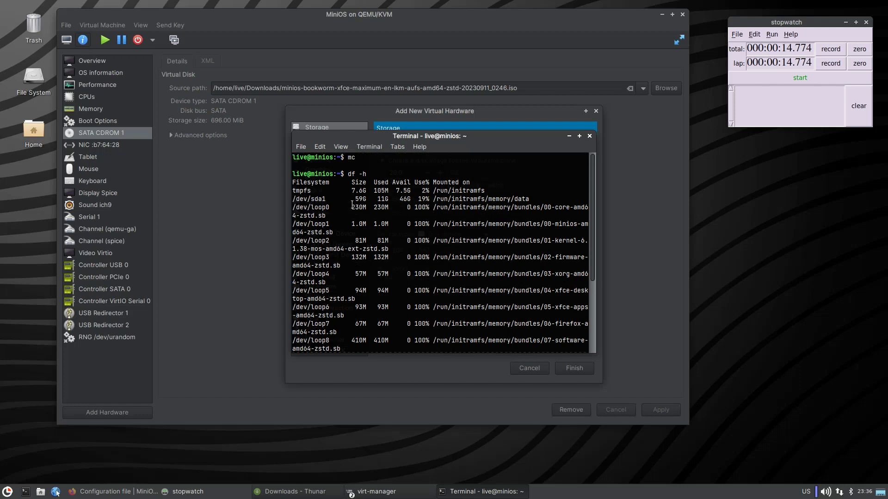
pyautogui.doubleClick(405, 199)
pyautogui.click(590, 135)
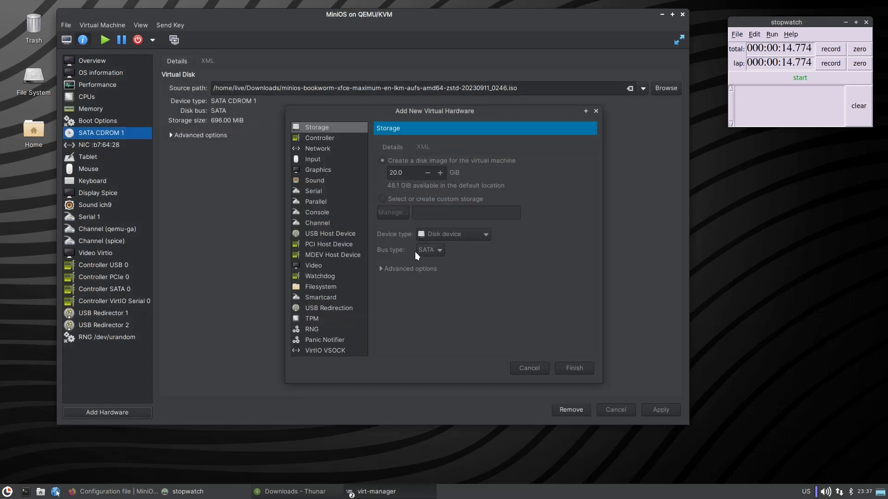
# Finish adding the 20.0 GiB disk for after shutdown, then Force Off the VM and confirm.
pyautogui.click(574, 369)
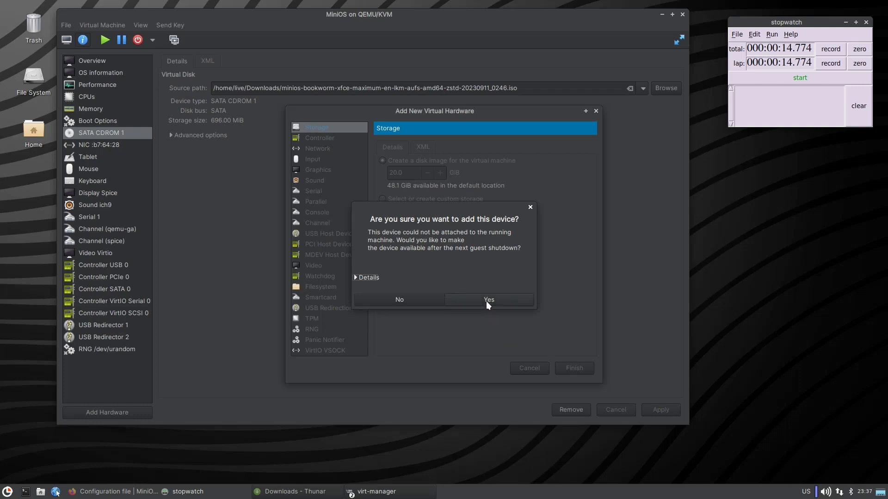
pyautogui.click(488, 300)
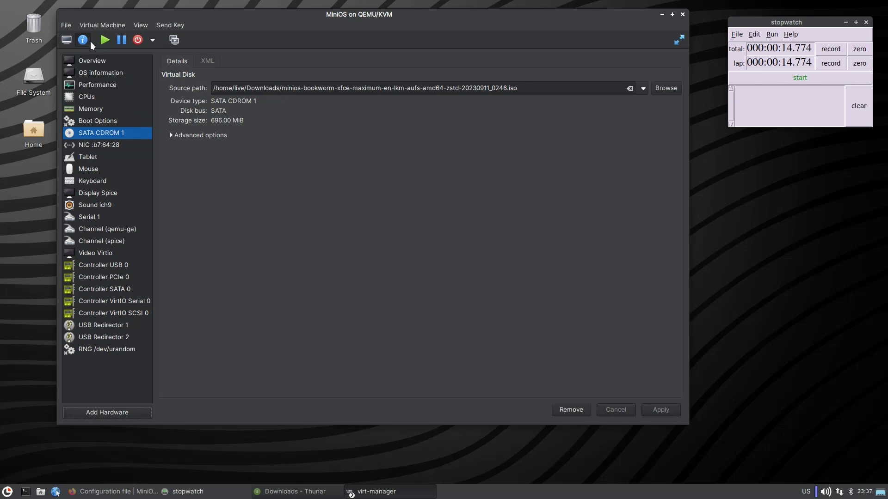
pyautogui.click(67, 40)
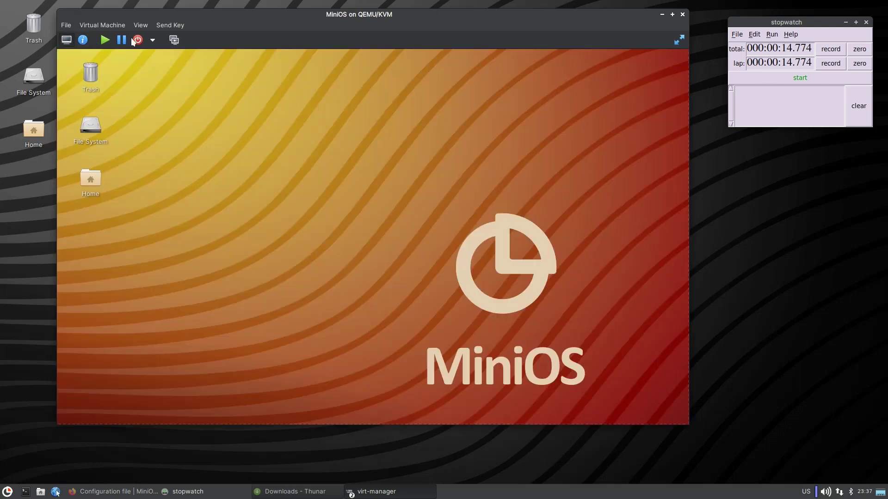
pyautogui.click(153, 39)
pyautogui.click(181, 88)
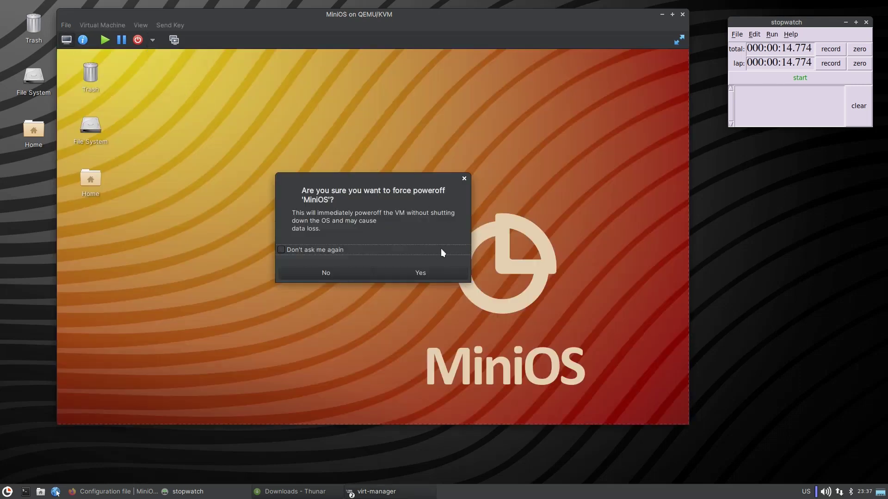
pyautogui.click(417, 272)
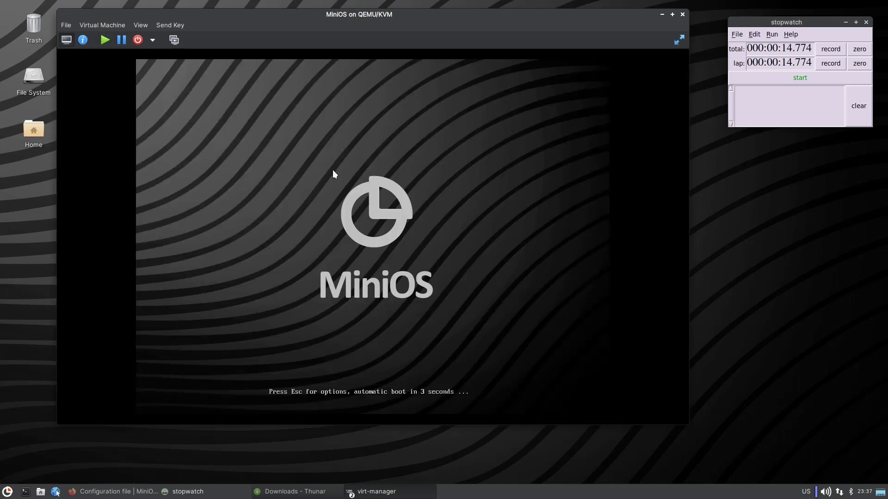
# In the MiniOS boot menu, settle on Run MiniOS (Resume previous session) and boot it.
pyautogui.press('Up')
pyautogui.press('Up')
pyautogui.press('Up')
pyautogui.press('Up')
pyautogui.press('Up')
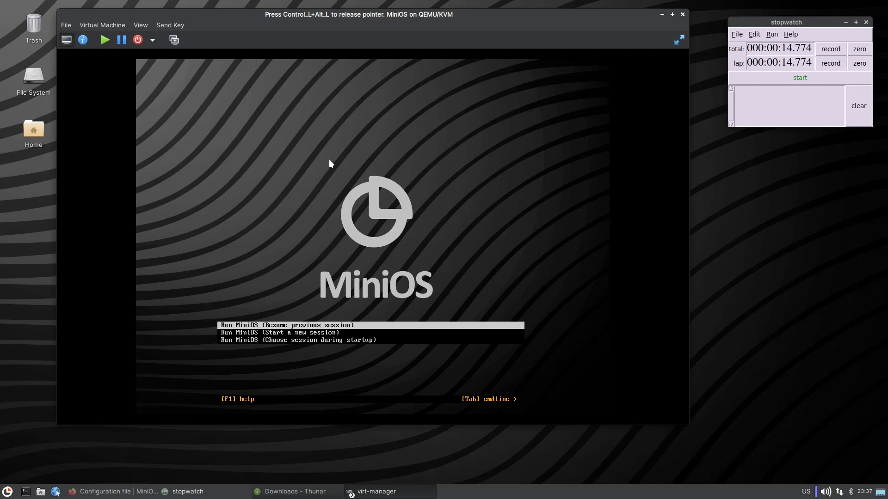
pyautogui.press('Down')
pyautogui.press('Down')
pyautogui.press('Down')
pyautogui.press('Down')
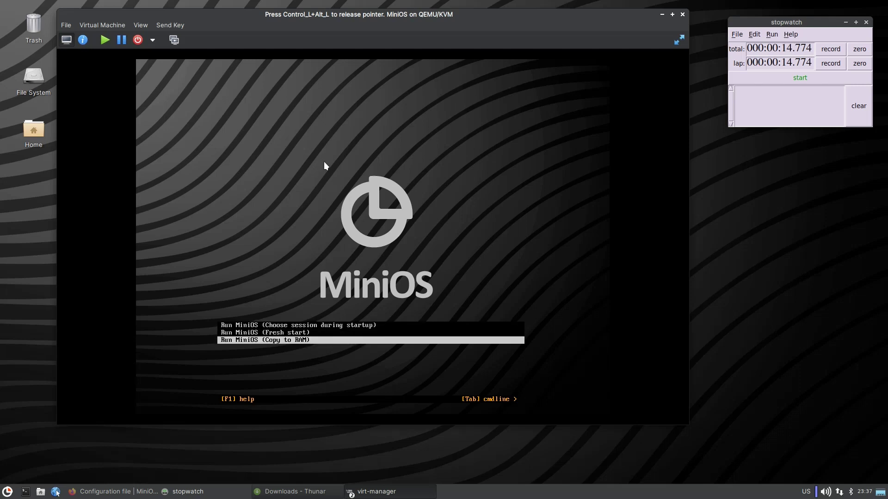
pyautogui.press('Up')
pyautogui.press('Up')
pyautogui.press('Up')
pyautogui.press('Up')
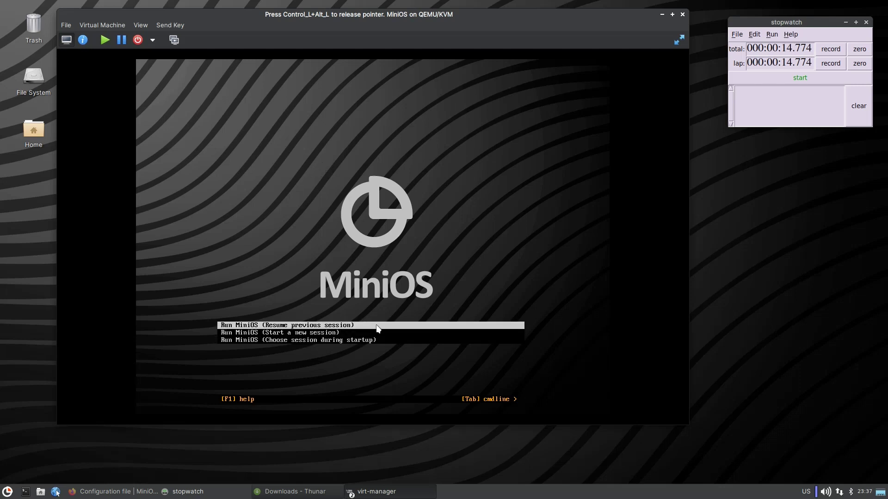
pyautogui.press('Down')
pyautogui.press('Down')
pyautogui.press('Down')
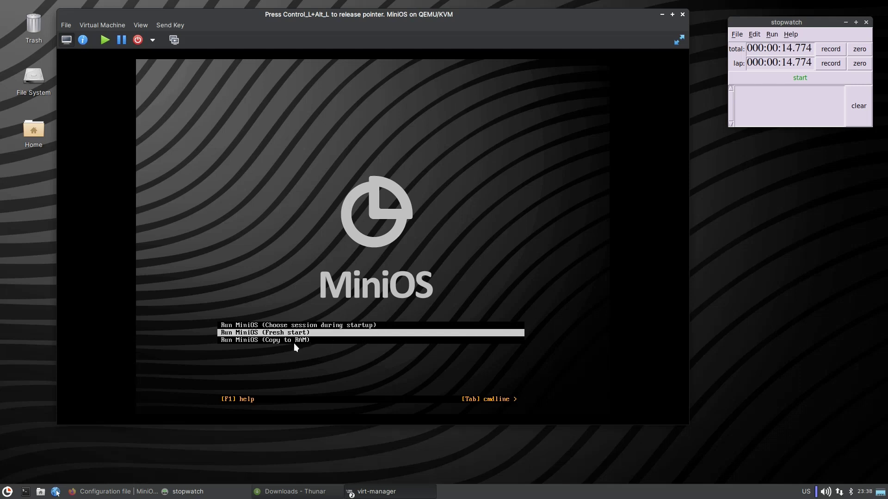
pyautogui.press('Down')
pyautogui.press('Up')
pyautogui.press('Up')
pyautogui.press('Up')
pyautogui.press('Up')
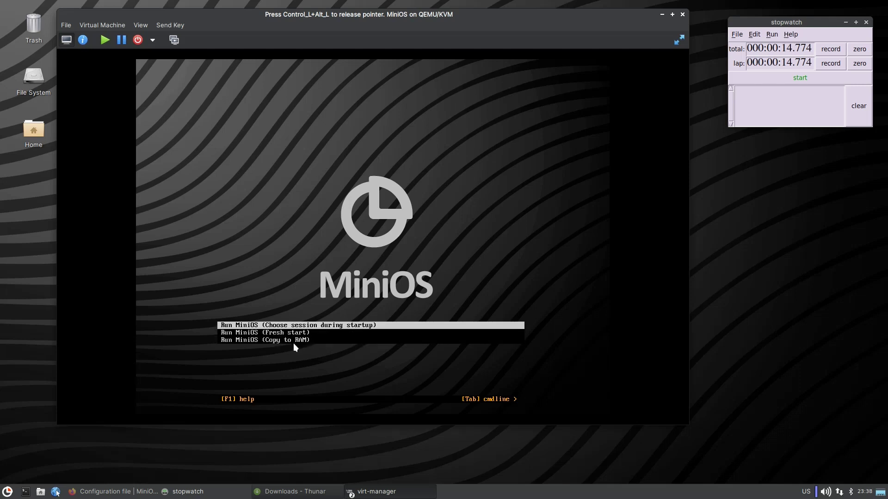
pyautogui.press('Down')
pyautogui.press('Down')
pyautogui.press('Up')
pyautogui.press('Up')
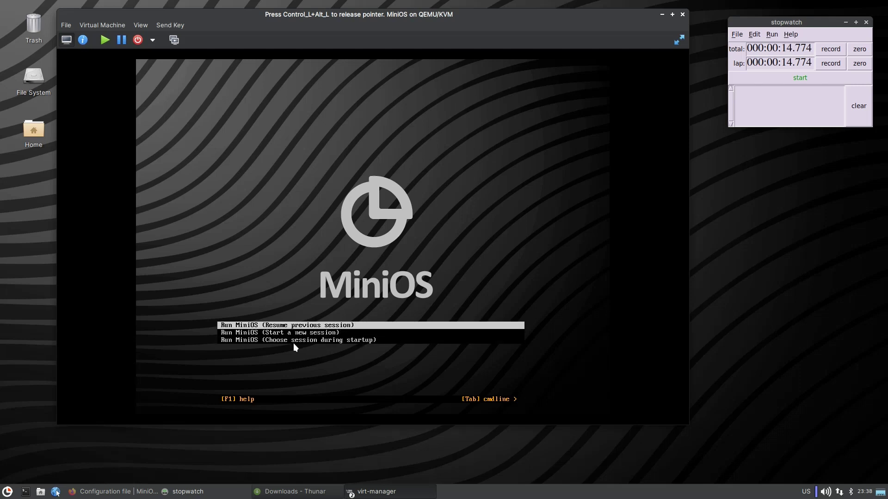
pyautogui.press('Down')
pyautogui.press('Up')
pyautogui.press('Down')
pyautogui.press('Down')
pyautogui.press('Down')
pyautogui.press('Down')
pyautogui.press('Up')
pyautogui.press('Up')
pyautogui.press('Up')
pyautogui.press('Up')
pyautogui.press('Return')
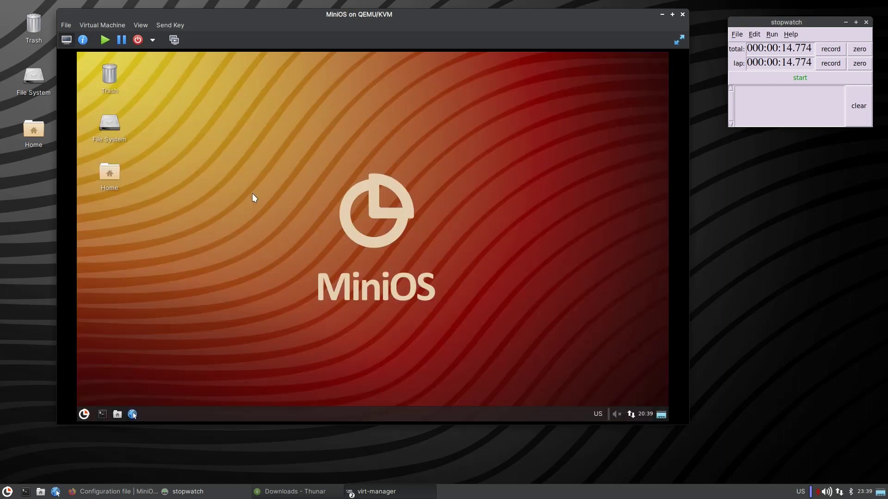
# Launch the MiniOS installer, choose ntfs, and install onto sda, accepting the erase of /dev/sda.
pyautogui.click(84, 413)
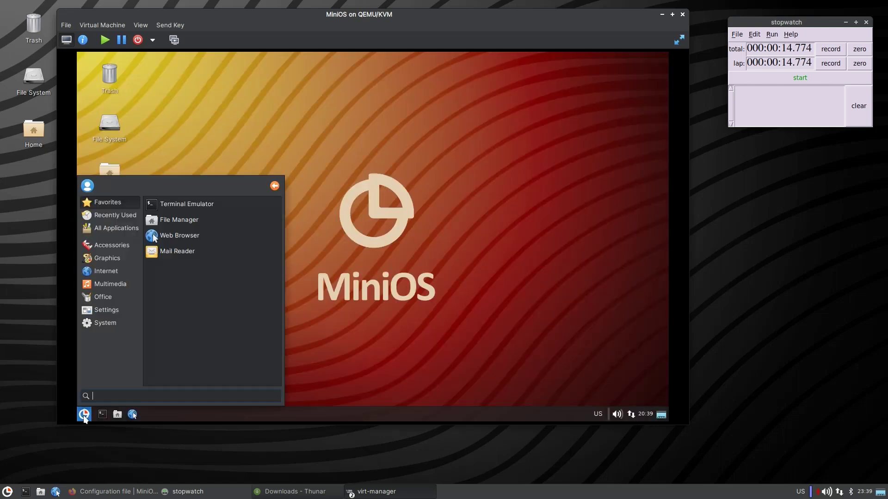
pyautogui.click(103, 324)
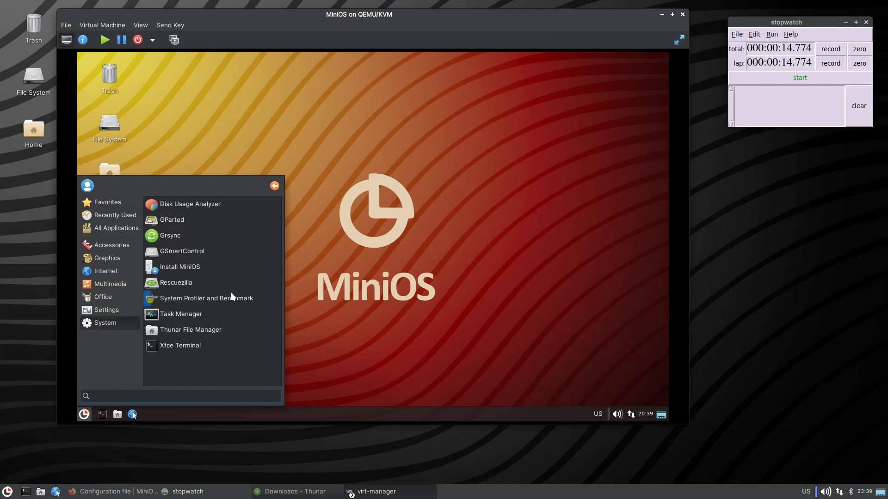
pyautogui.click(185, 267)
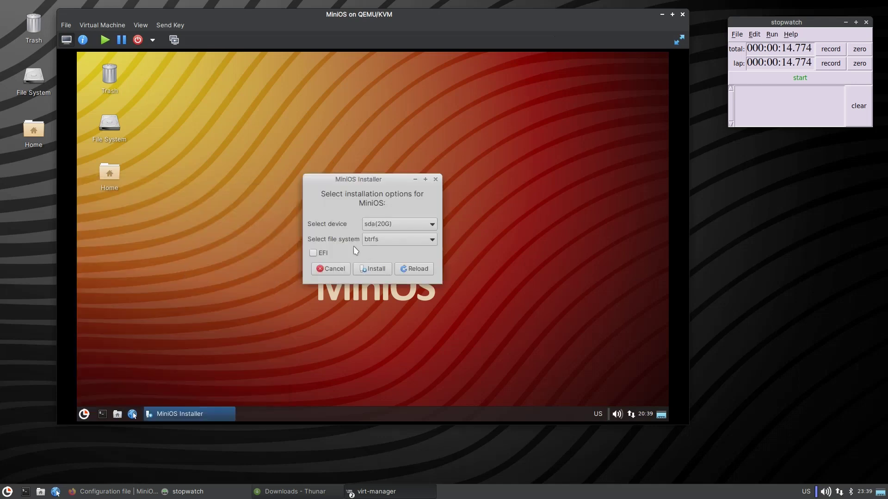
pyautogui.click(377, 242)
pyautogui.click(377, 306)
pyautogui.click(373, 268)
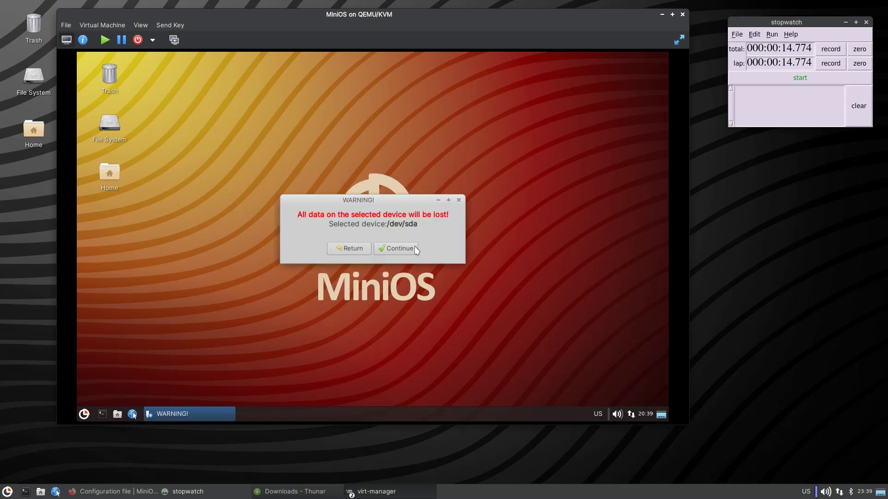
pyautogui.click(399, 249)
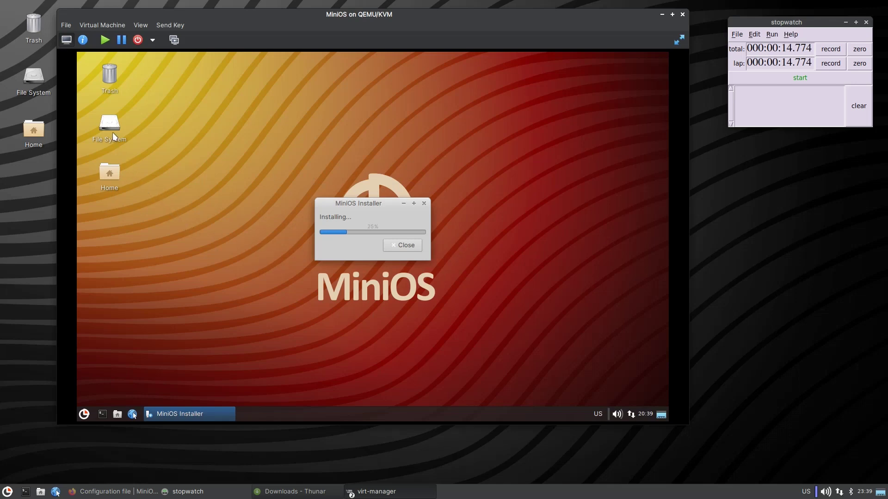
# Close the file system window and move the terminal right and the installer dialog left.
pyautogui.moveTo(112, 132)
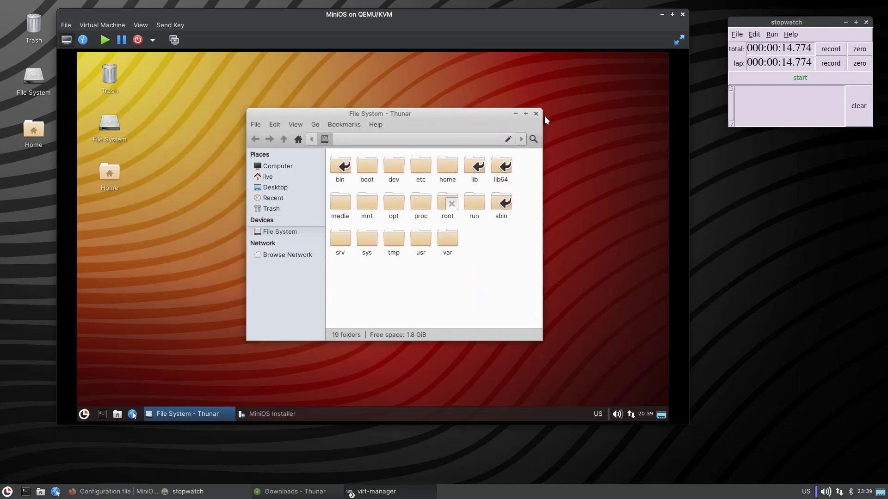
pyautogui.click(535, 113)
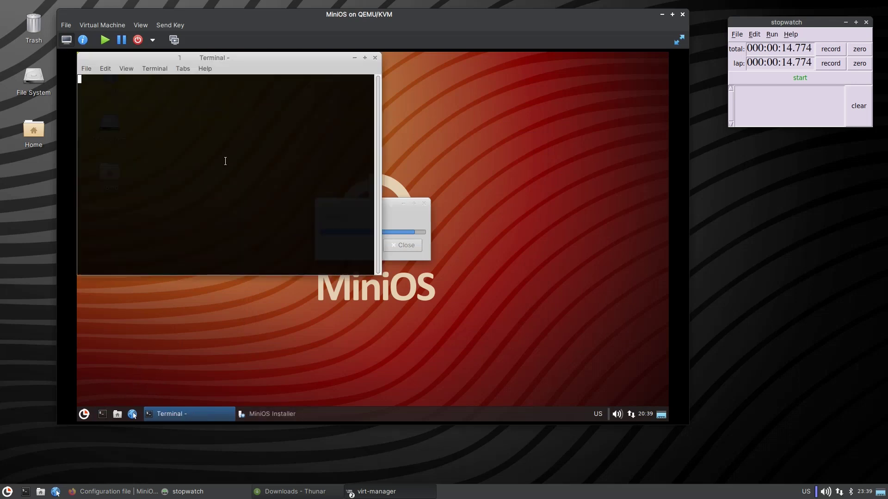
pyautogui.moveTo(363, 114); pyautogui.dragTo(482, 121)
pyautogui.moveTo(325, 203); pyautogui.dragTo(195, 221)
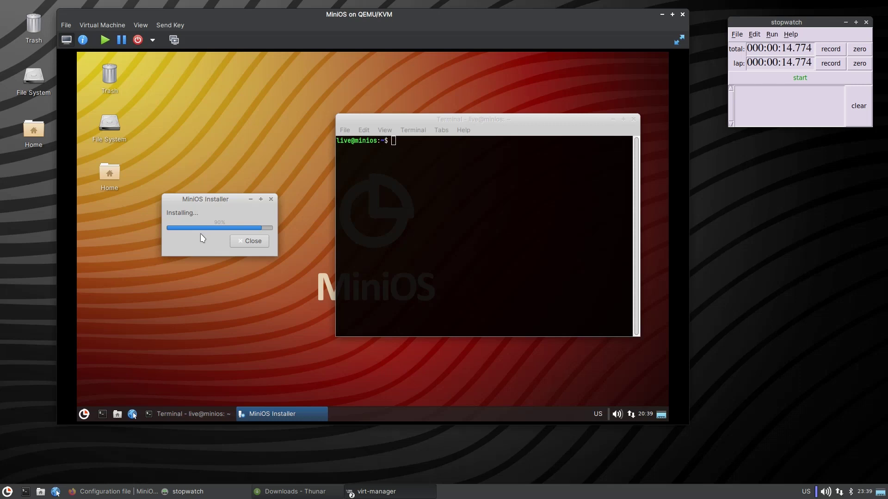
# Get a root shell in the guest terminal with sudo -i.
pyautogui.click(386, 193)
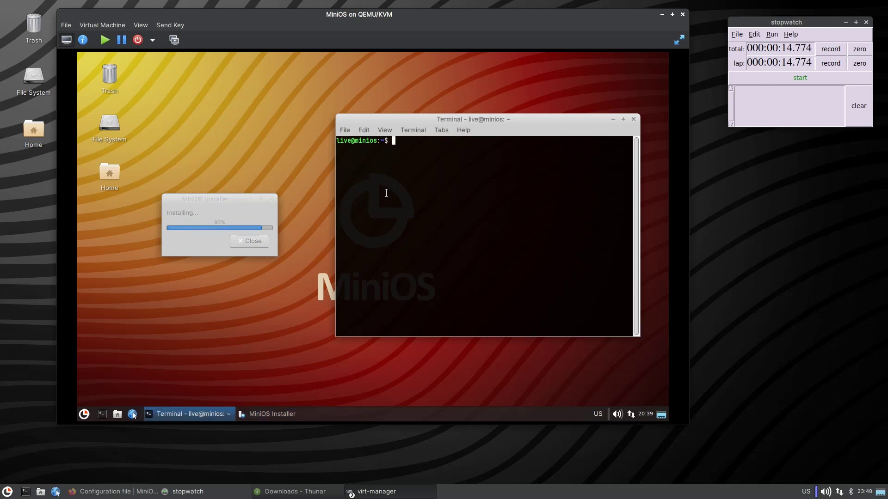
pyautogui.press('space')
pyautogui.write('-i')
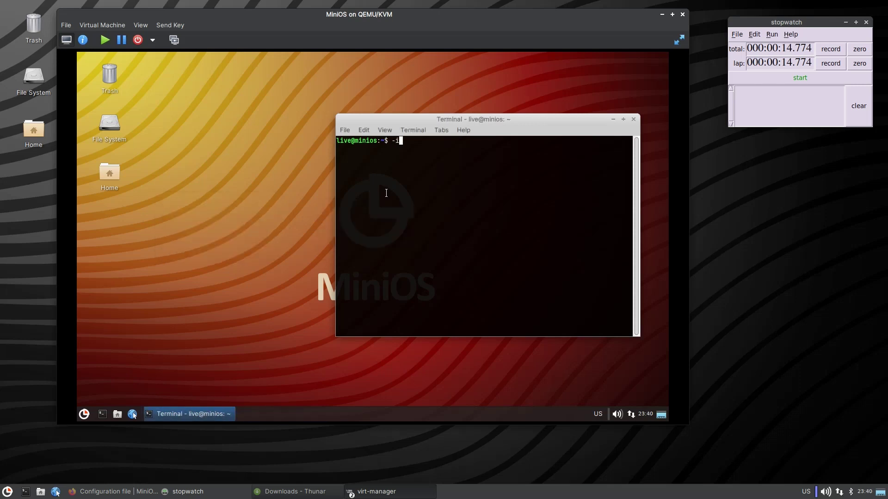
pyautogui.press('Return')
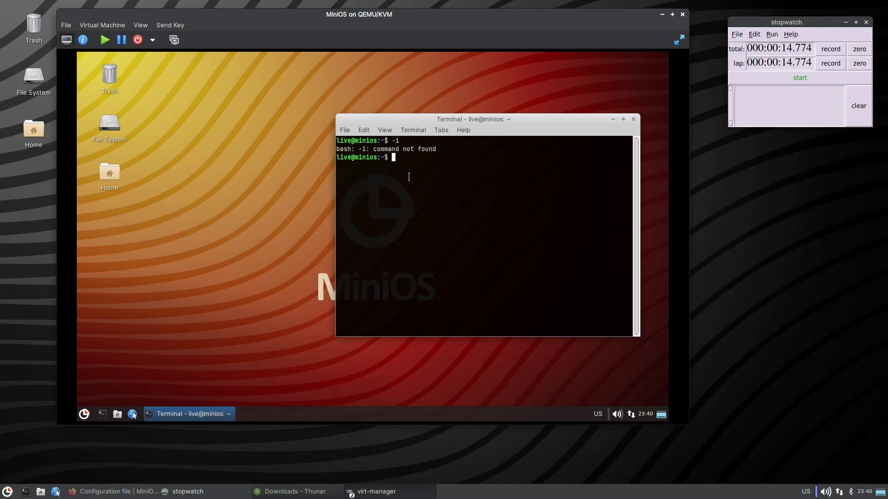
pyautogui.write('sudo -i')
pyautogui.press('Return')
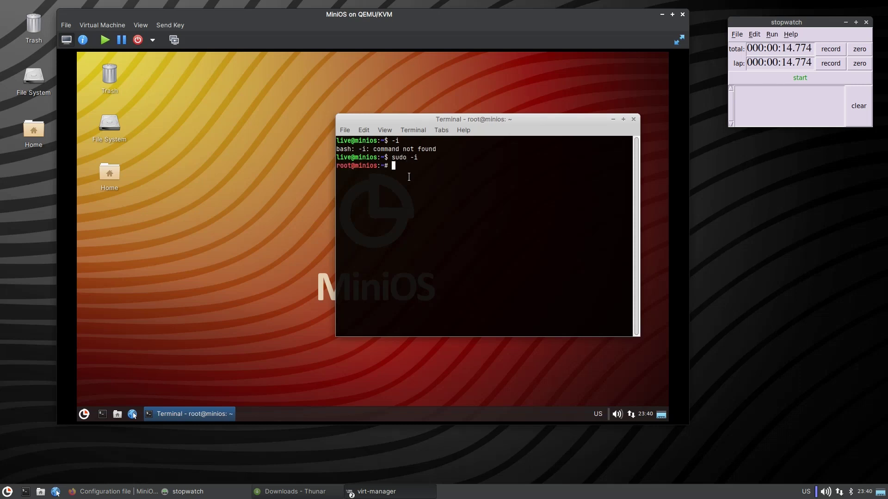
# Mount the 21 GB Volume from File System, authenticating with the user's password.
pyautogui.click(84, 414)
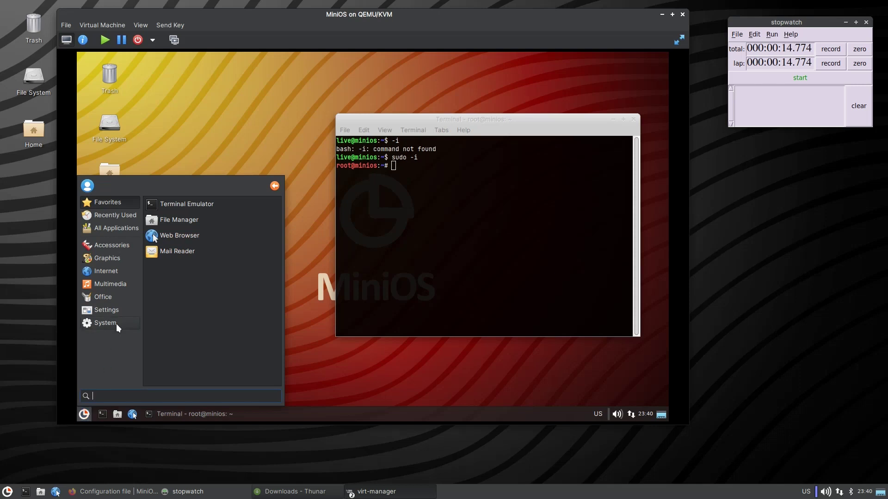
pyautogui.click(136, 112)
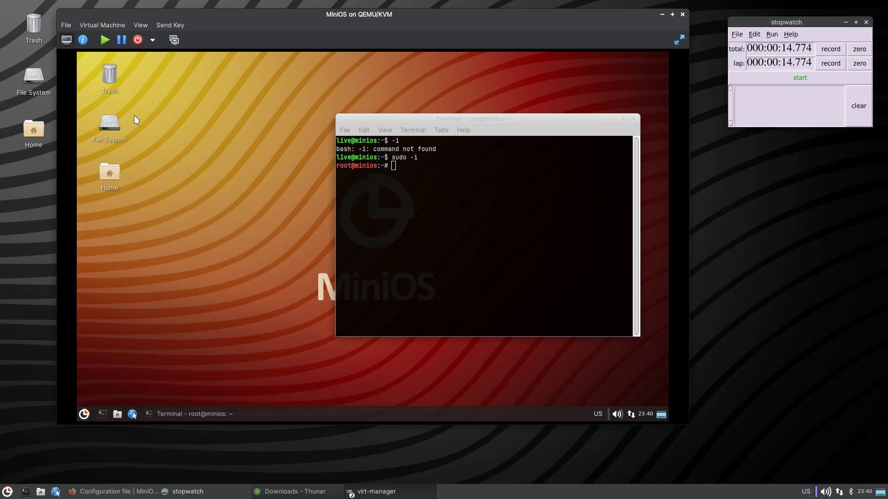
pyautogui.doubleClick(107, 124)
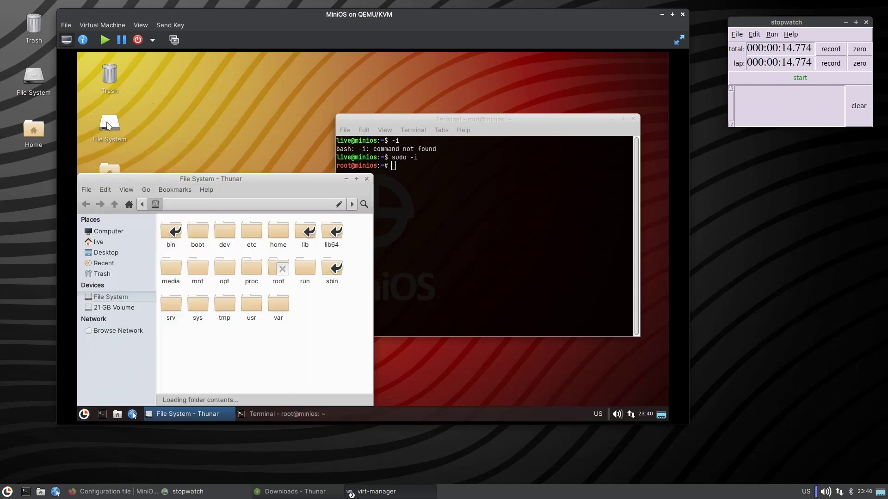
pyautogui.click(112, 308)
pyautogui.write('evil')
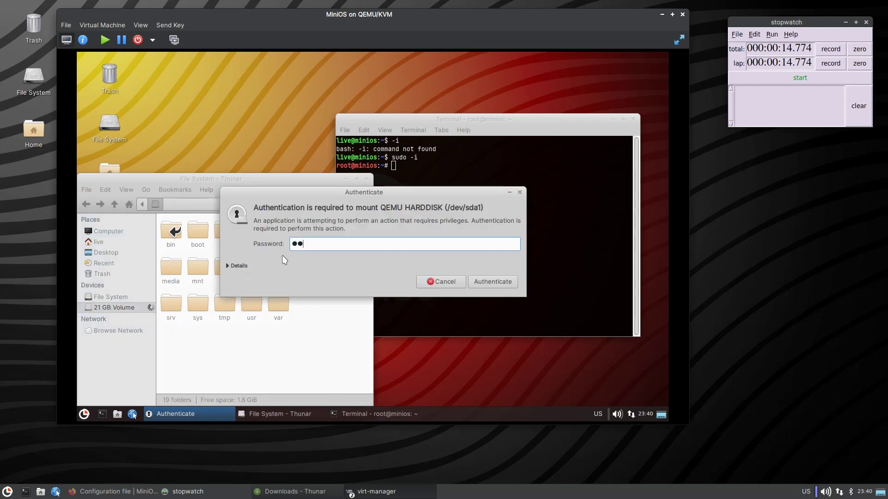
pyautogui.press('Return')
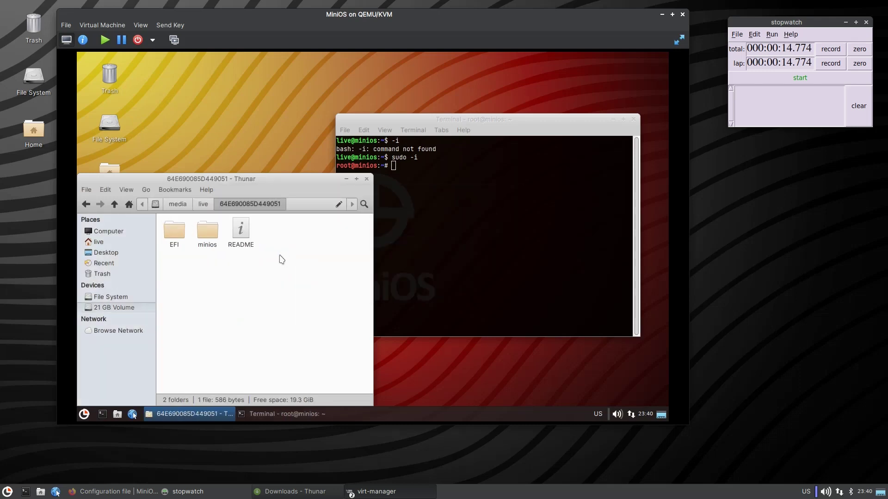
# Look inside the minios folder, return to the volume root, and type mount | grep sda.
pyautogui.doubleClick(202, 240)
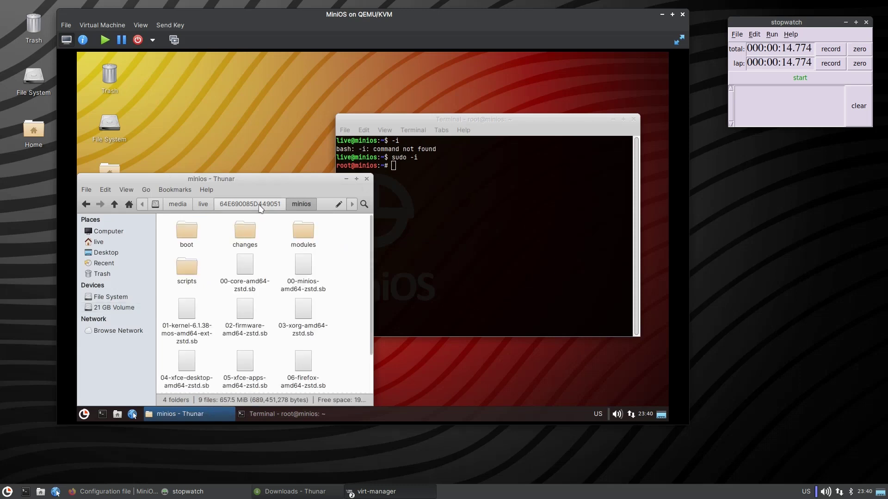
pyautogui.press('BackSpace')
pyautogui.click(226, 277)
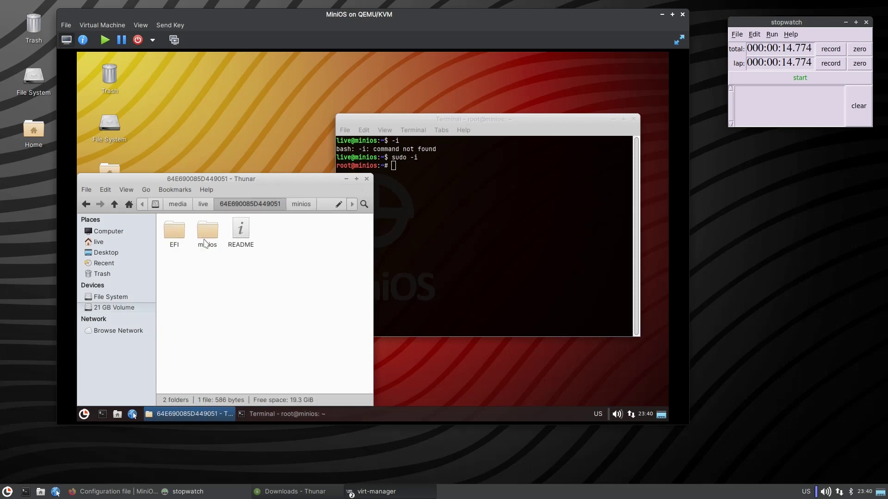
pyautogui.click(435, 226)
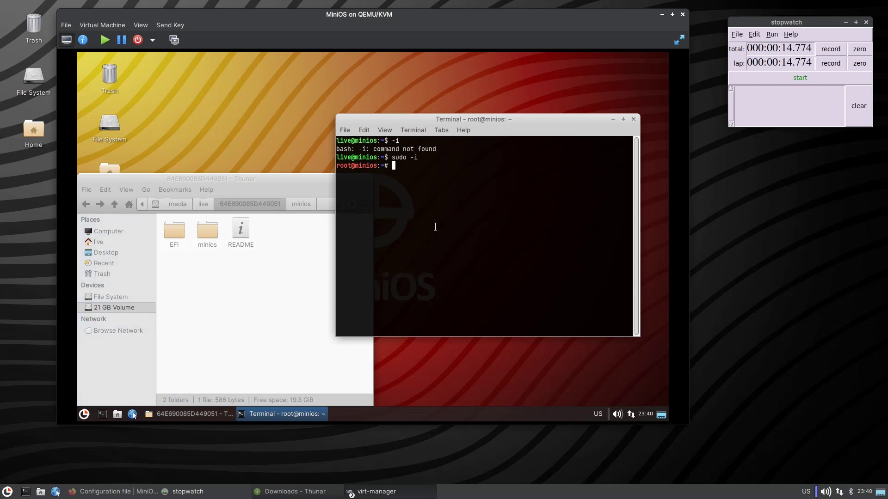
pyautogui.write('mount | grep sda')
# Confirm /dev/sda1 is mounted under /media/live as fuseblk, then begin a dd from /dev/zero.
pyautogui.press('Return')
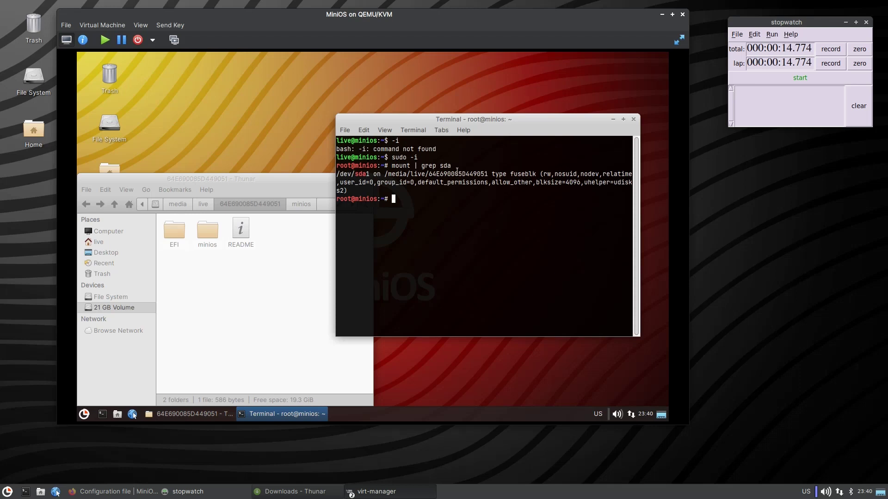
pyautogui.moveTo(336, 174); pyautogui.dragTo(530, 187)
pyautogui.click(530, 187)
pyautogui.doubleClick(522, 174)
pyautogui.click(446, 203)
pyautogui.write('dd ')
pyautogui.write('if')
pyautogui.write('=/dev/z')
pyautogui.write('ero ')
pyautogui.write('of=/dev/')
pyautogui.write('sda')
# Run dd writing zeros to /media/live/<volume>/zero.img with bs=1M, status=progress, conv=fdatasync.
pyautogui.press('BackSpace')
pyautogui.press('BackSpace')
pyautogui.press('BackSpace')
pyautogui.press('BackSpace')
pyautogui.press('BackSpace')
pyautogui.press('BackSpace')
pyautogui.press('BackSpace')
pyautogui.write('media/')
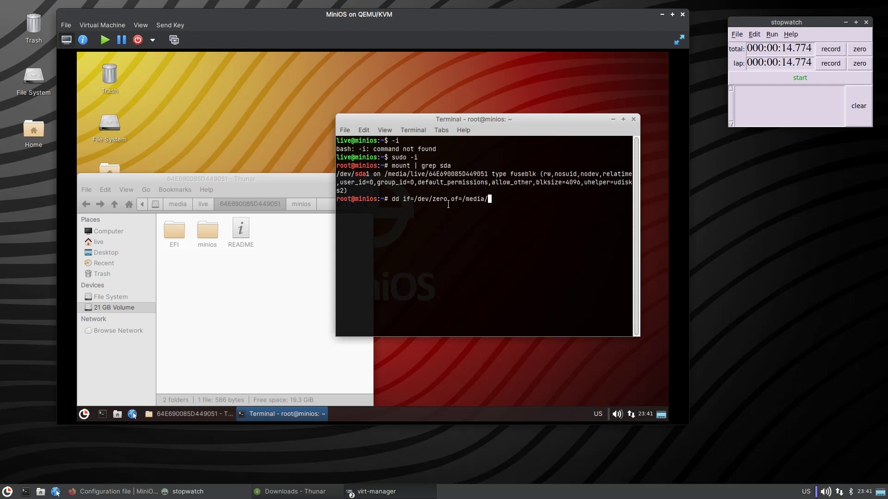
pyautogui.write('live/')
pyautogui.press('Tab')
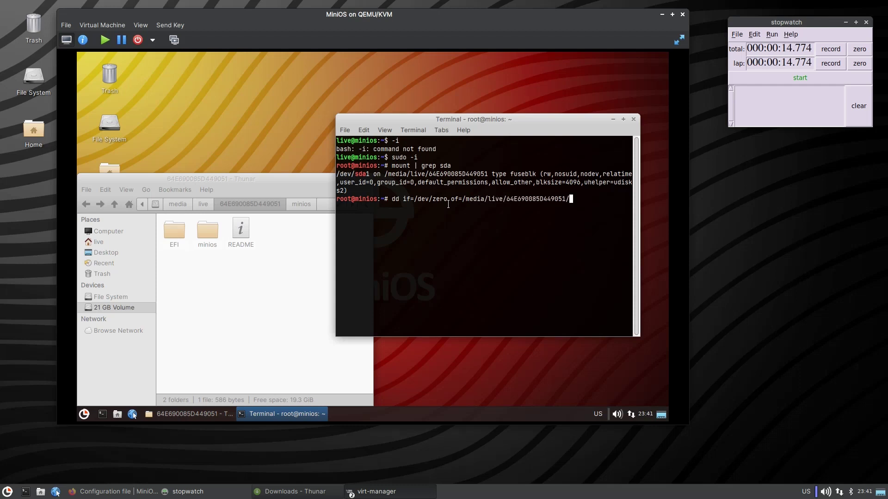
pyautogui.press('Tab')
pyautogui.press('Tab')
pyautogui.write('zer')
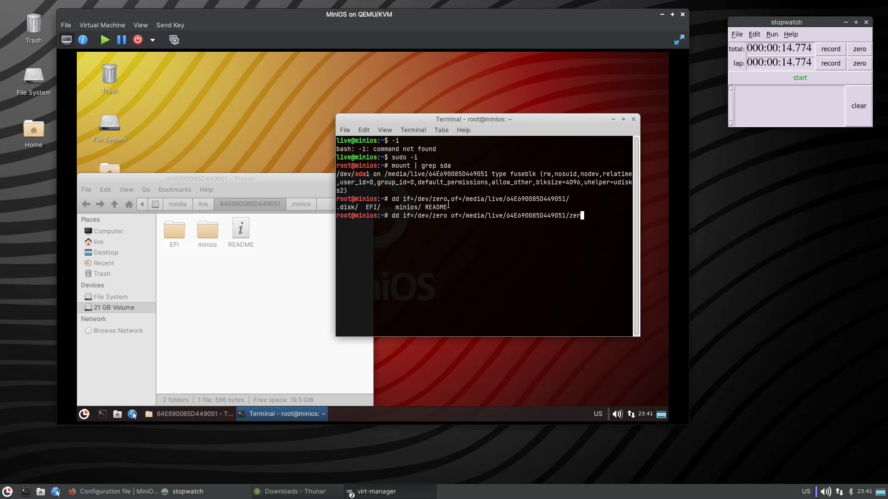
pyautogui.write('o.img bs=1M status=progress')
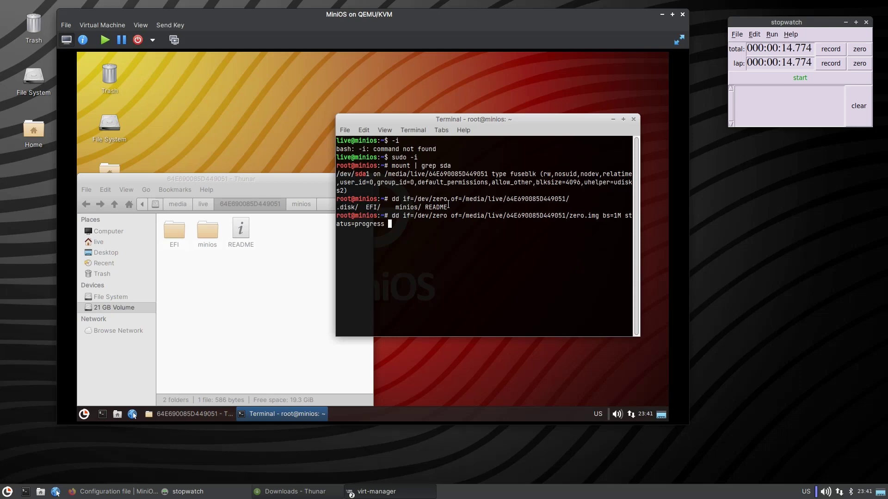
pyautogui.write('co')
pyautogui.press('Tab')
pyautogui.press('Tab')
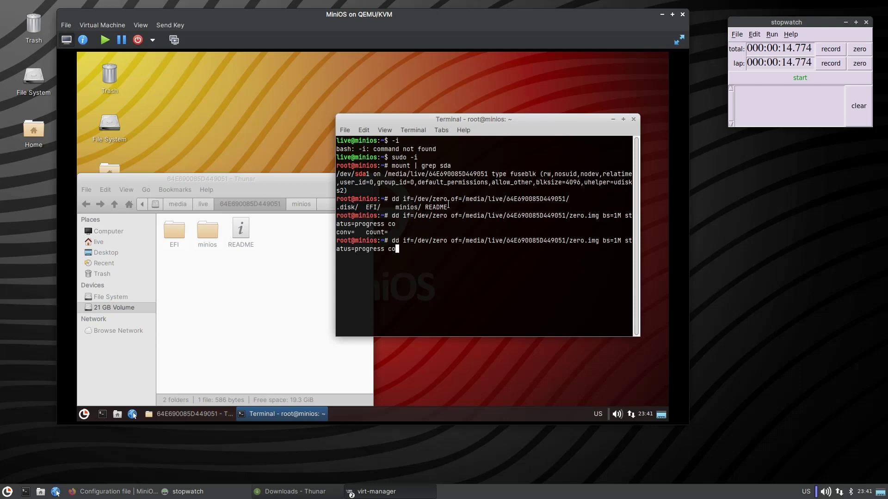
pyautogui.write('nv=')
pyautogui.press('Tab')
pyautogui.press('Tab')
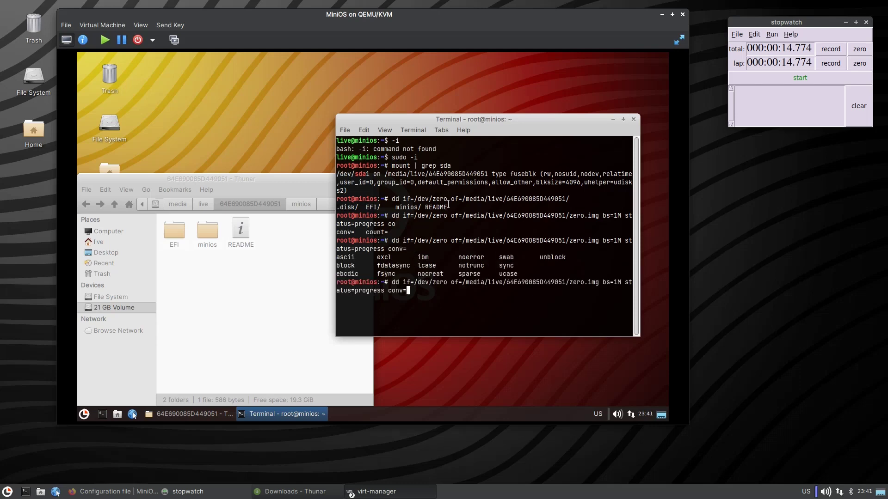
pyautogui.write('fdatasync')
pyautogui.press('Return')
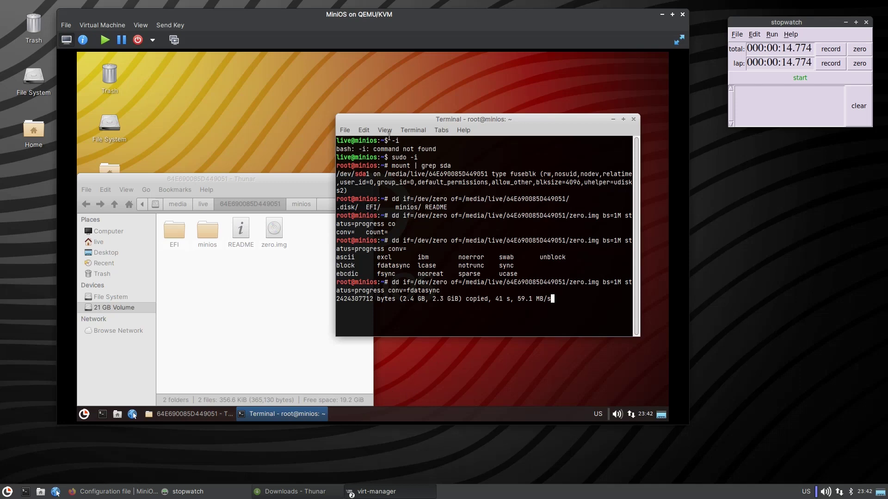
# Open the guest terminal's File menu while dd writes zeros.
pyautogui.click(348, 130)
# Launch htop in a second terminal tab.
pyautogui.click(363, 142)
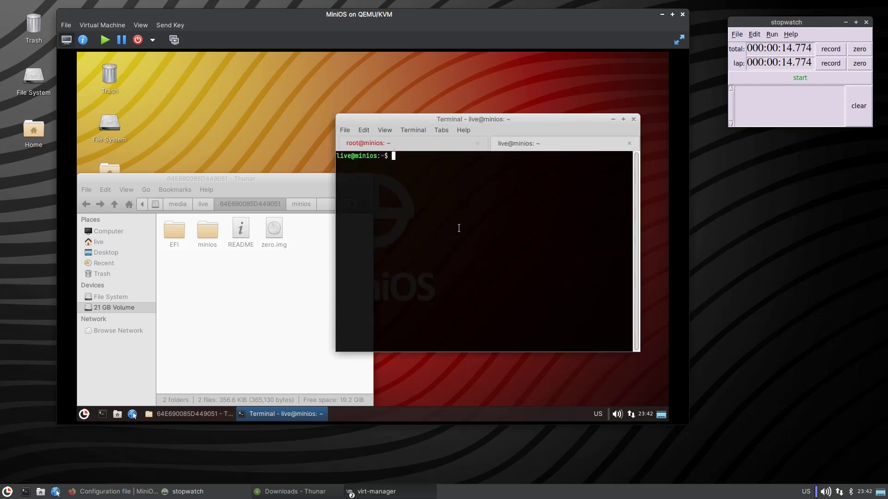
pyautogui.write('htop')
pyautogui.press('Return')
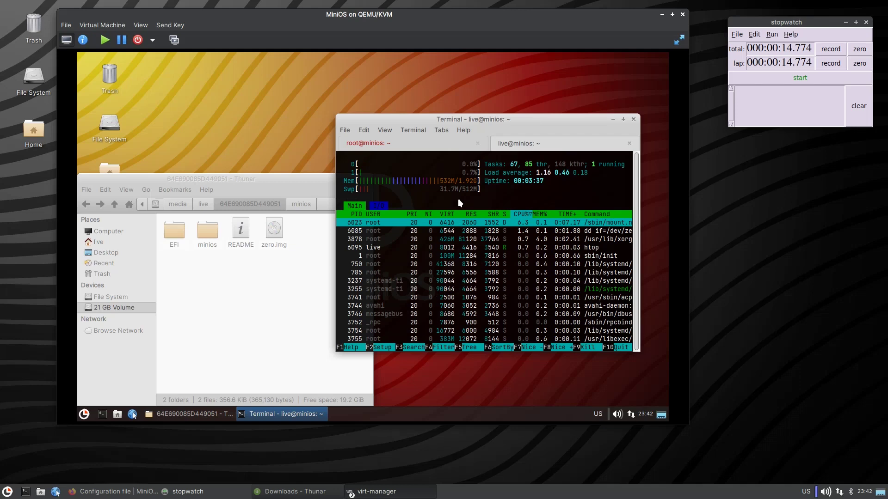
# Maximize the terminal and return to the root tab showing dd at 43.6 MB/s.
pyautogui.click(412, 146)
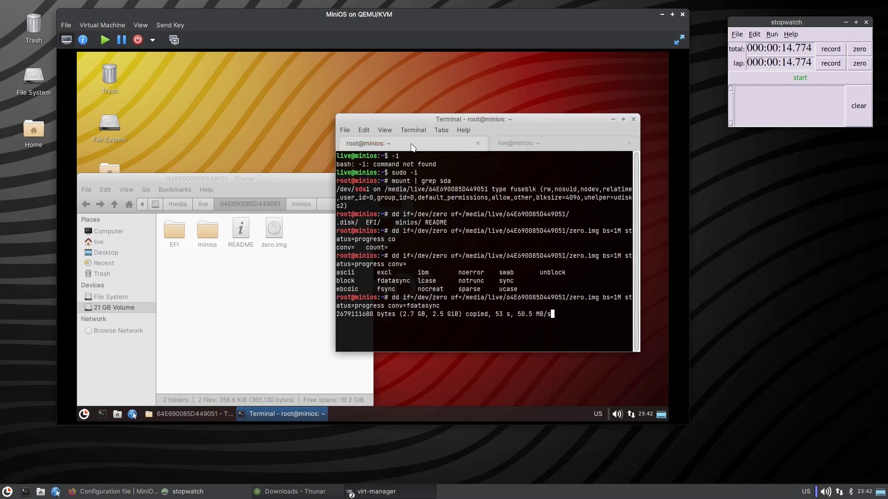
pyautogui.click(524, 140)
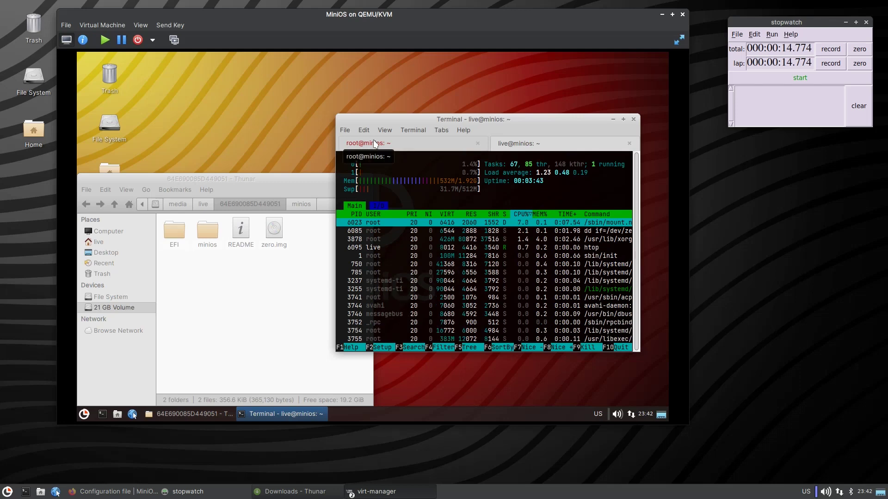
pyautogui.click(375, 143)
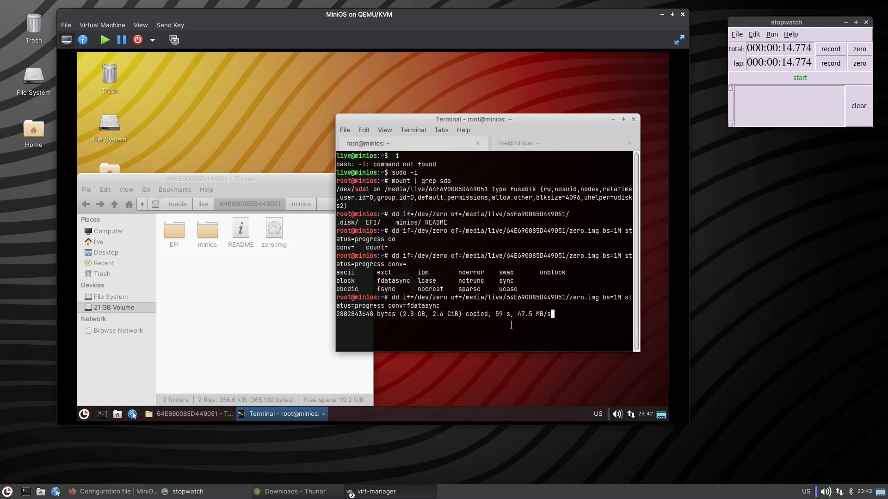
pyautogui.click(521, 143)
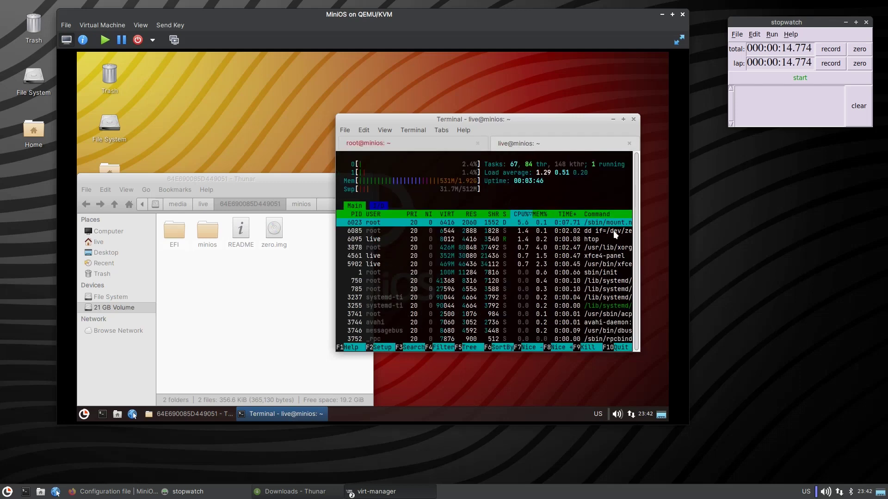
pyautogui.click(623, 120)
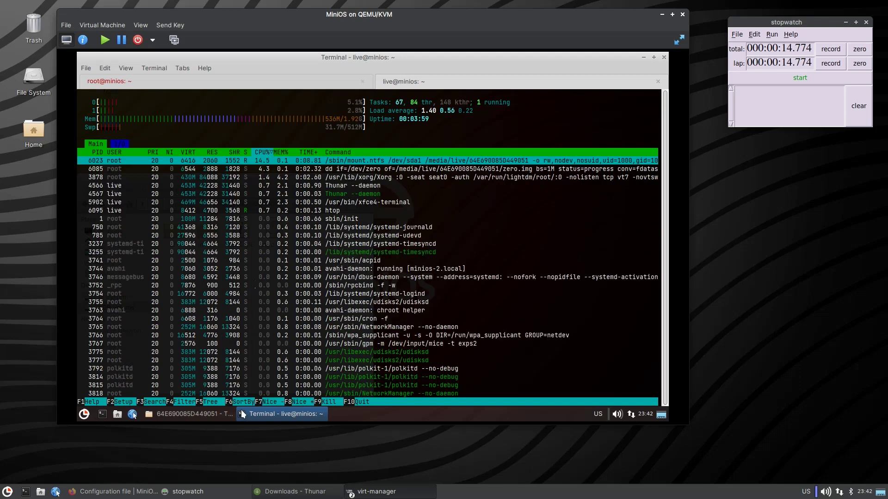
pyautogui.click(206, 413)
pyautogui.click(289, 414)
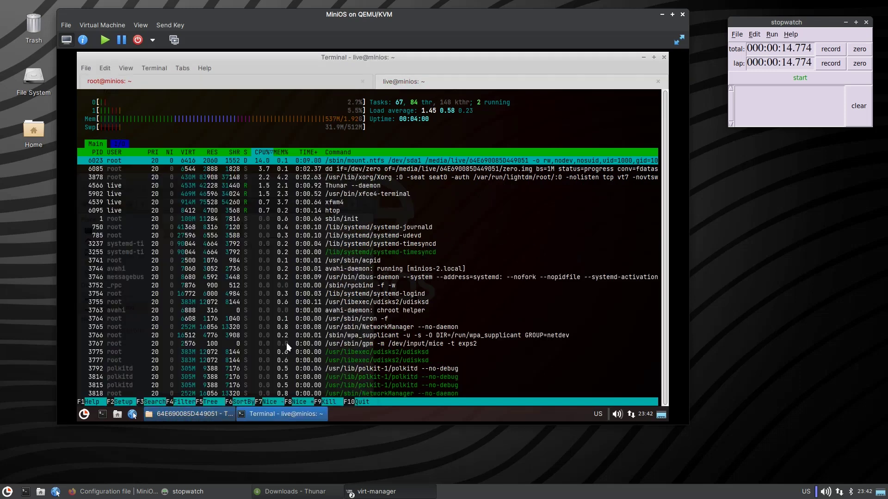
pyautogui.click(175, 83)
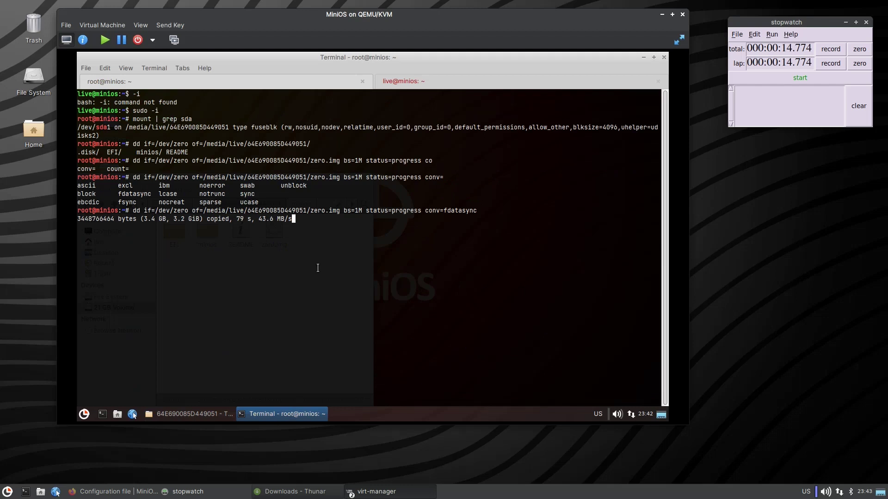
# Stop dd after 3.5 GB and delete zero.img from the volume.
pyautogui.hotkey('ctrl', 'c')
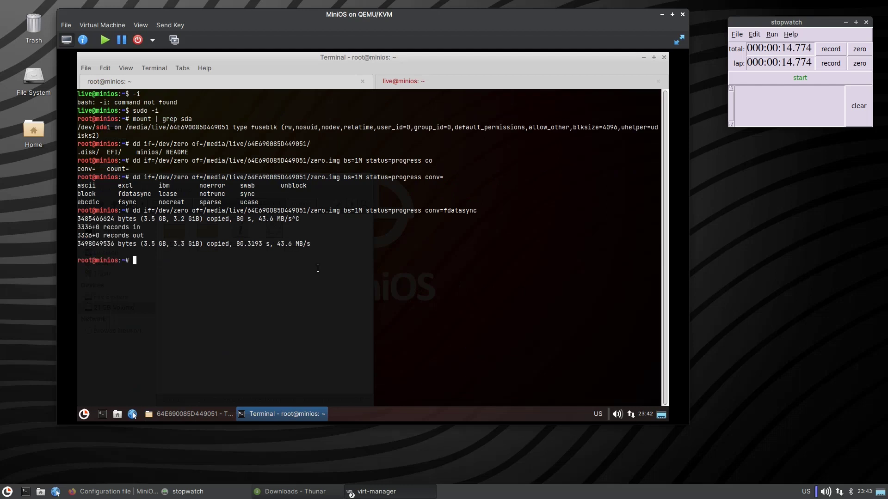
pyautogui.write('rm ')
pyautogui.write('/media/')
pyautogui.write('sd')
pyautogui.press('BackSpace')
pyautogui.press('BackSpace')
pyautogui.write('live/')
pyautogui.press('Tab')
pyautogui.write('z')
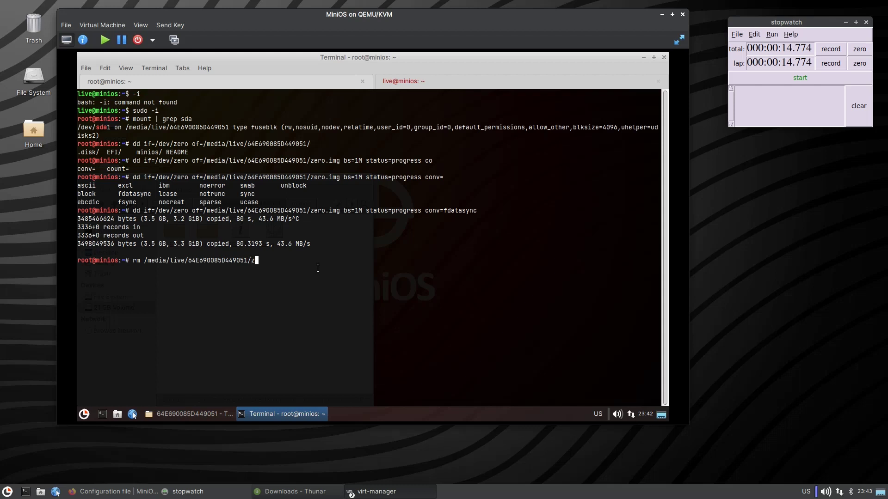
pyautogui.press('Tab')
pyautogui.press('Return')
# Unmount the 21 GB Volume in Thunar and clear the half-typed umount command.
pyautogui.write('umou')
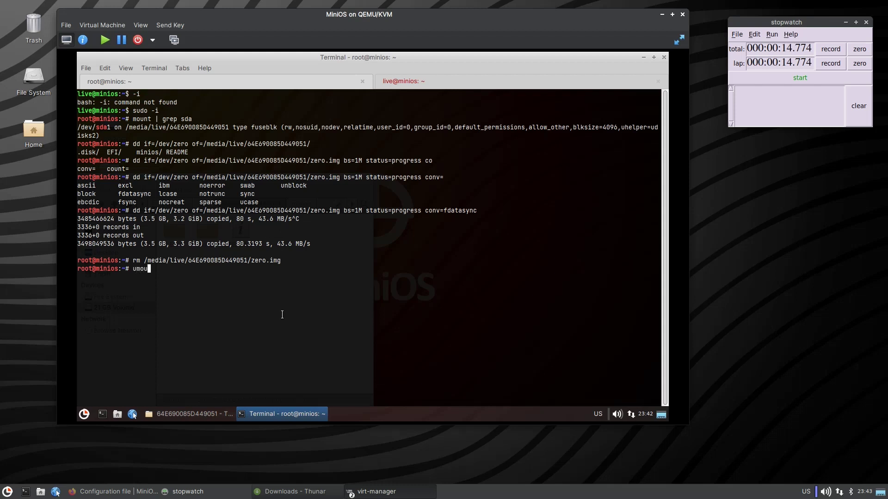
pyautogui.write('nt /')
pyautogui.click(182, 419)
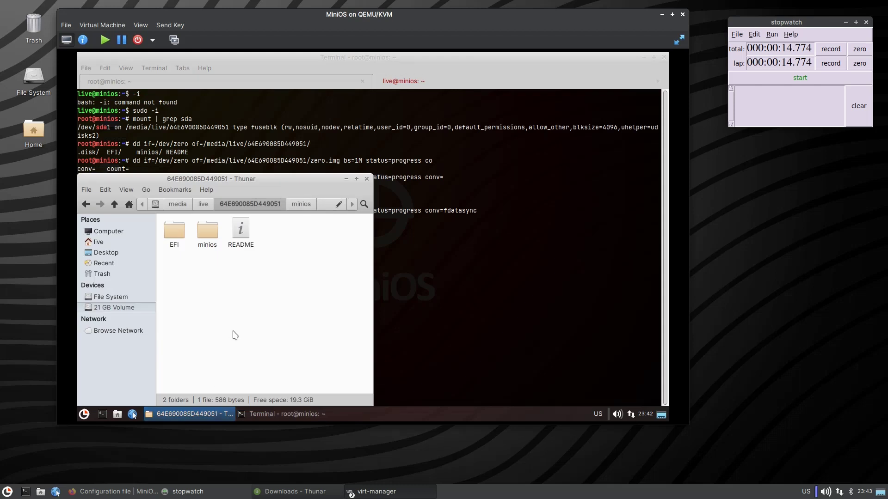
pyautogui.rightClick(124, 313)
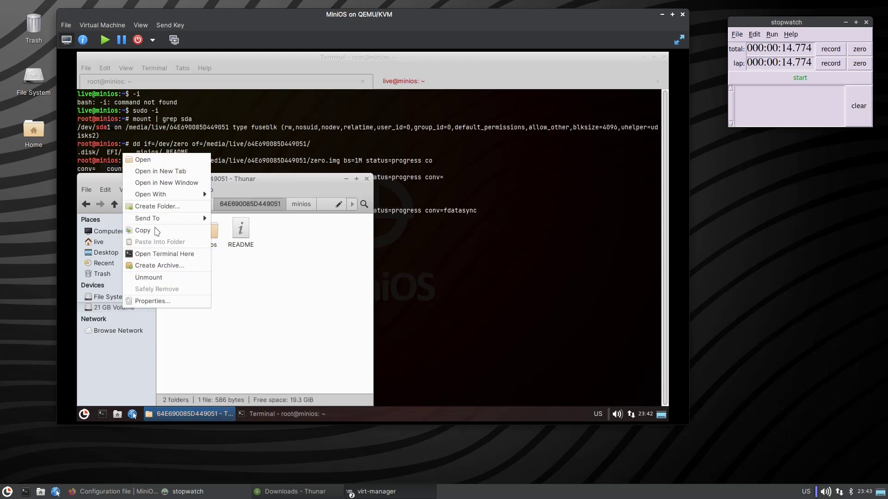
pyautogui.click(158, 278)
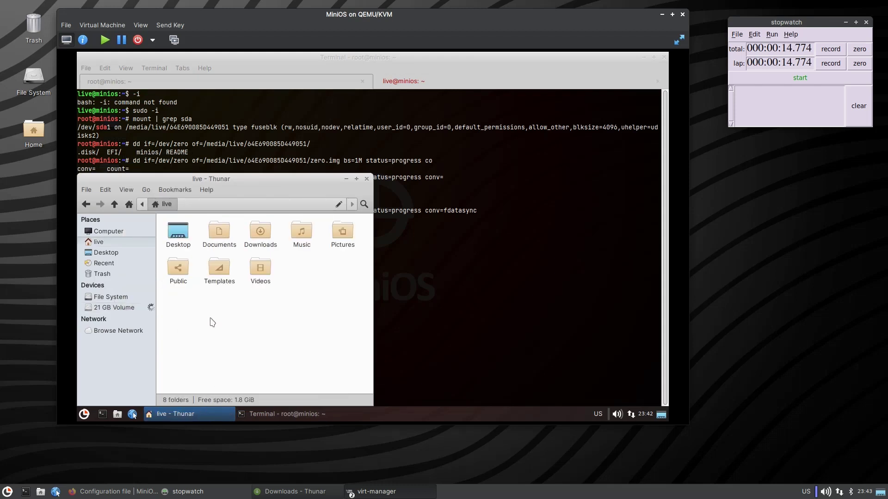
pyautogui.hotkey('alt', 'Tab')
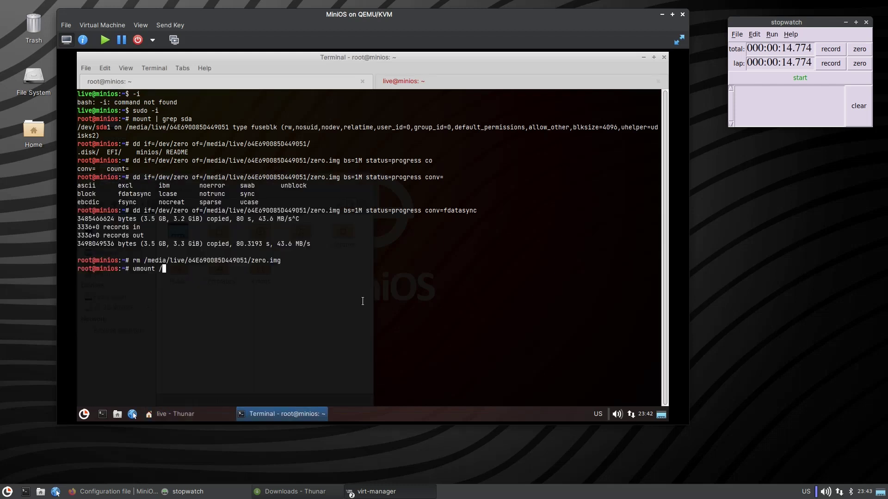
pyautogui.press('BackSpace')
pyautogui.press('BackSpace')
pyautogui.press('BackSpace')
pyautogui.press('BackSpace')
pyautogui.press('BackSpace')
pyautogui.press('BackSpace')
pyautogui.press('BackSpace')
# Mount /dev/sda1 at /mnt/install and hide the file manager.
pyautogui.write('mount /dev/sda1 /mnt/install/')
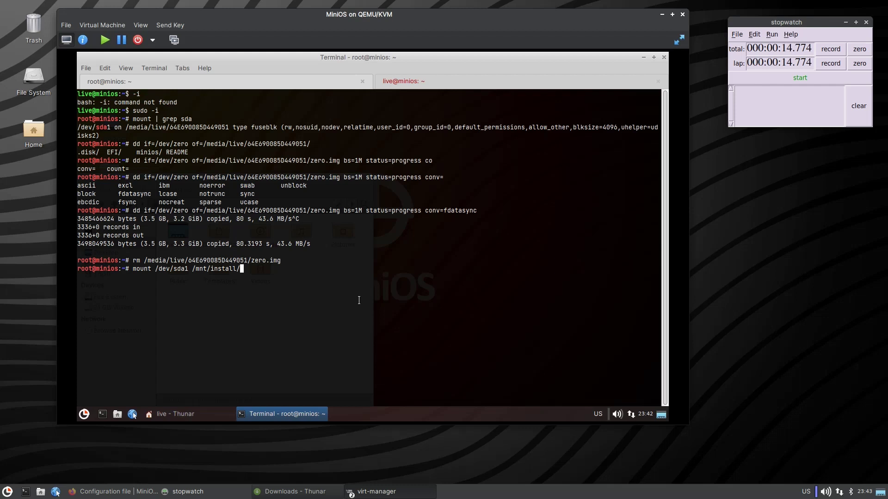
pyautogui.press('Return')
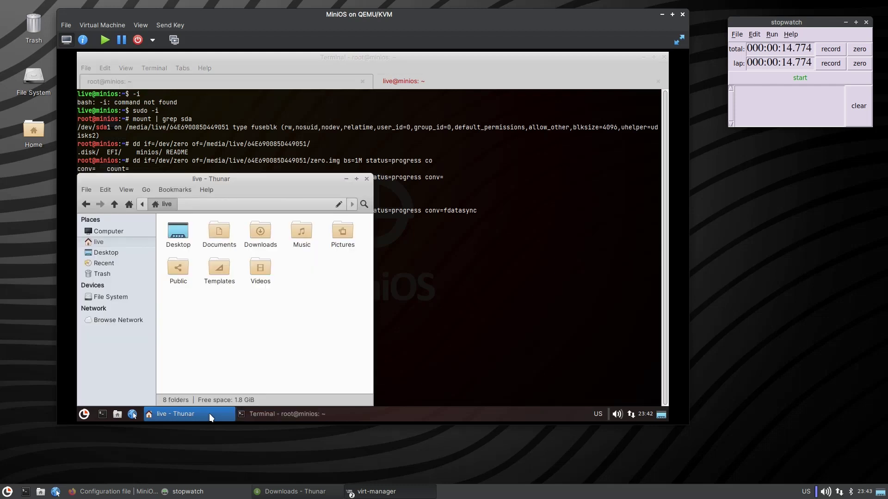
pyautogui.click(209, 413)
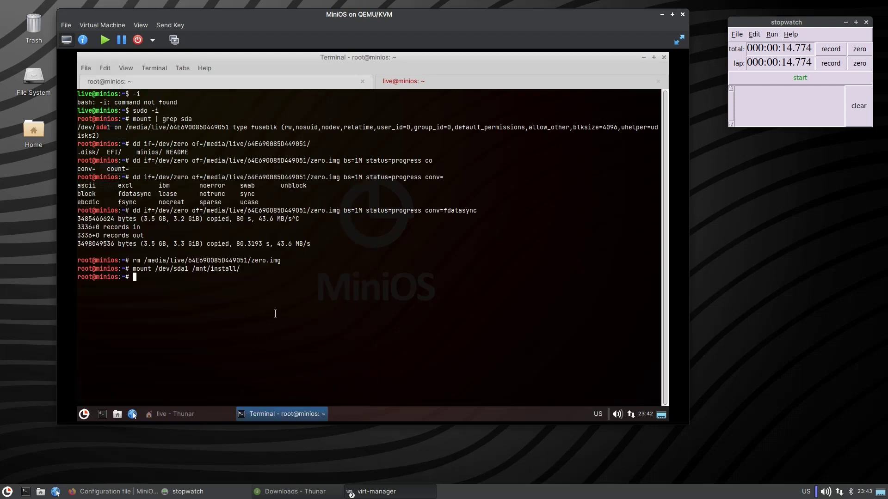
# Unmount /mnt/install and recall the mount command for editing.
pyautogui.write('umount')
pyautogui.press('Up')
pyautogui.press('Down')
pyautogui.write('/mnt/install /')
pyautogui.press('BackSpace')
pyautogui.press('BackSpace')
pyautogui.press('Return')
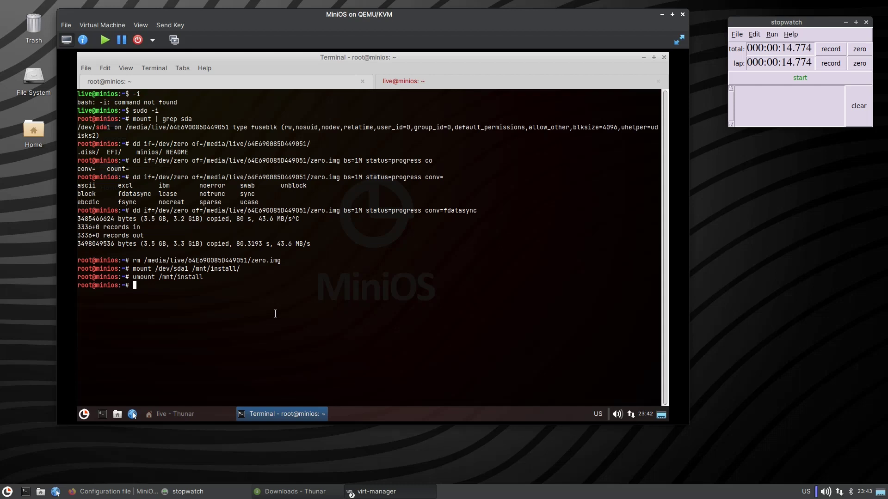
pyautogui.press('Up')
pyautogui.press('Up')
pyautogui.press('Left')
pyautogui.press('Left')
pyautogui.press('Left')
pyautogui.press('Left')
pyautogui.press('Left')
pyautogui.press('Left')
pyautogui.press('Left')
pyautogui.press('Left')
pyautogui.press('Left')
pyautogui.press('Left')
pyautogui.press('Left')
pyautogui.press('Left')
pyautogui.press('Left')
pyautogui.press('Left')
pyautogui.press('Left')
pyautogui.press('Left')
pyautogui.press('Left')
pyautogui.press('Left')
pyautogui.press('Left')
pyautogui.press('Left')
pyautogui.press('Left')
pyautogui.press('Left')
pyautogui.press('Left')
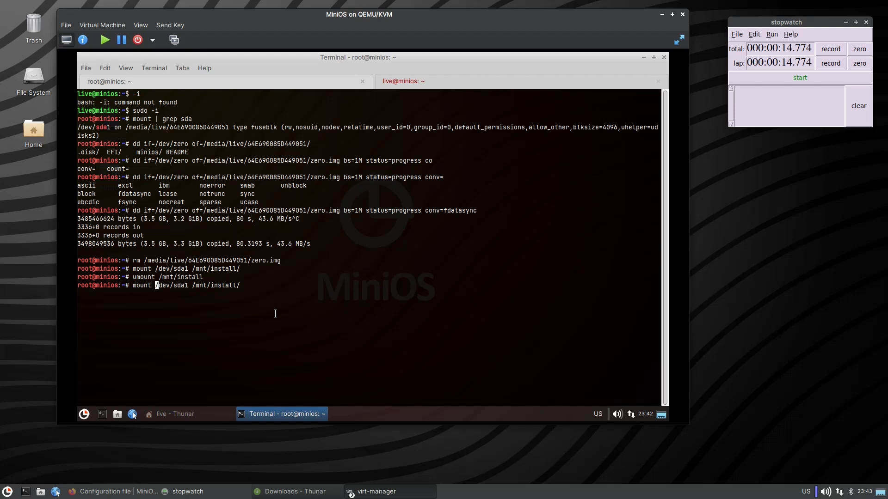
# Remount /dev/sda1 at /mnt/install with -t ntfs3.
pyautogui.write('-t 3')
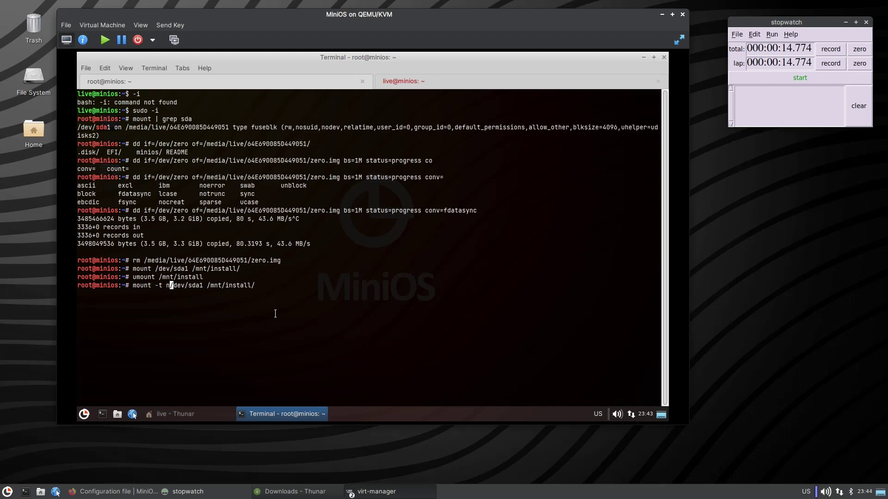
pyautogui.press('BackSpace')
pyautogui.write('ntfs')
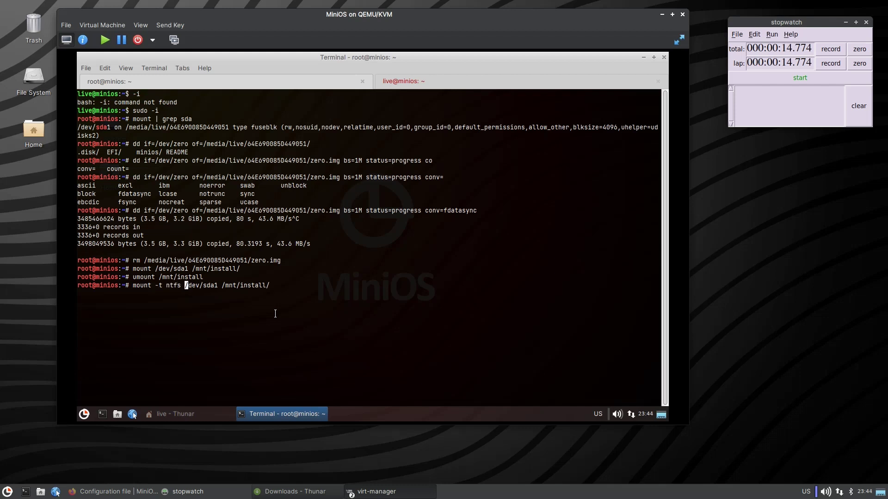
pyautogui.press('BackSpace')
pyautogui.write('3')
pyautogui.press('Return')
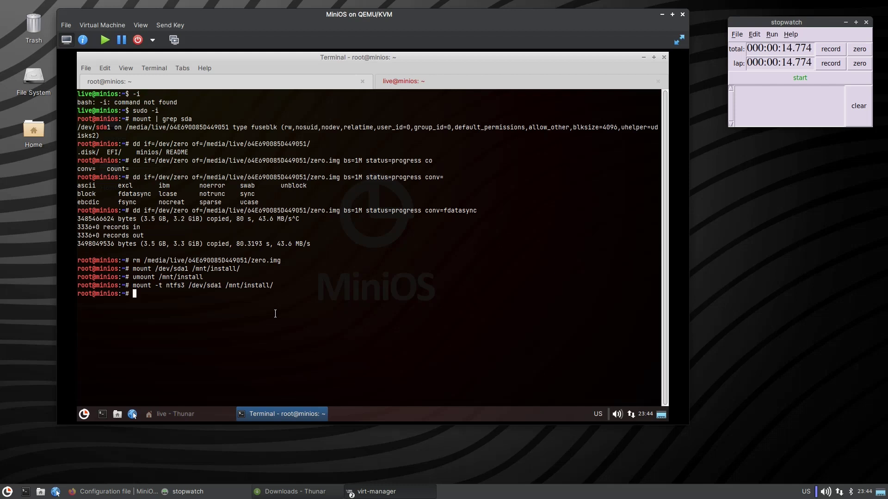
# Rerun the dd zero-fill with its output changed to /mnt/install/zero.img.
pyautogui.press('Up')
pyautogui.press('Up')
pyautogui.press('Up')
pyautogui.press('Up')
pyautogui.press('Up')
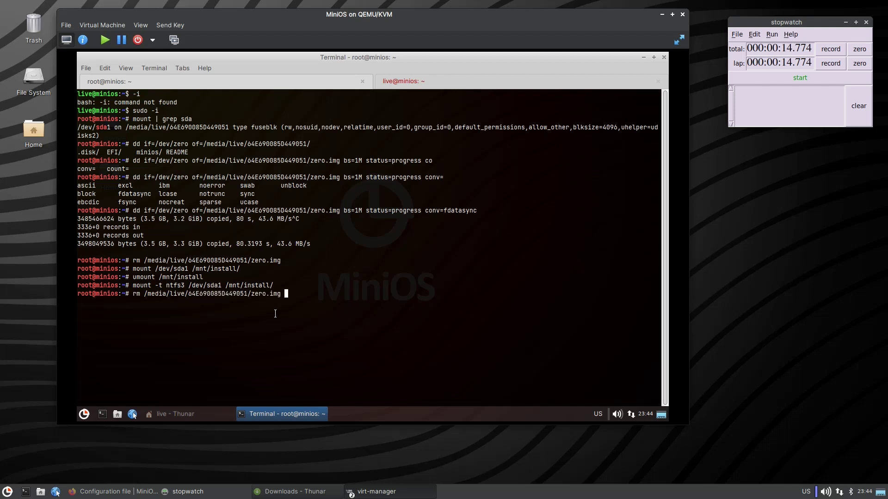
pyautogui.press('Left')
pyautogui.press('Left')
pyautogui.press('Left')
pyautogui.press('Left')
pyautogui.press('Left')
pyautogui.press('Left')
pyautogui.press('Left')
pyautogui.press('Left')
pyautogui.press('Left')
pyautogui.press('Left')
pyautogui.press('Left')
pyautogui.press('Left')
pyautogui.press('Left')
pyautogui.press('Left')
pyautogui.press('Left')
pyautogui.press('Left')
pyautogui.press('Left')
pyautogui.press('Left')
pyautogui.press('Left')
pyautogui.press('Left')
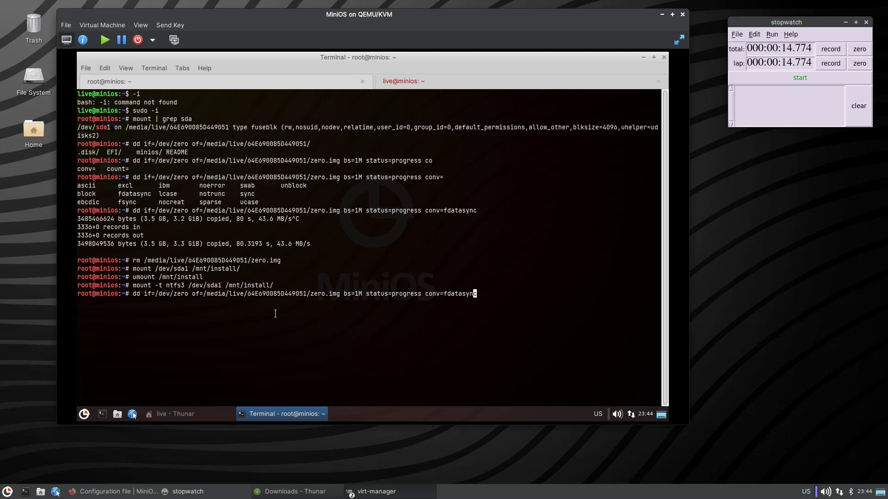
pyautogui.press('Left')
pyautogui.press('Left')
pyautogui.press('Left')
pyautogui.press('Left')
pyautogui.press('BackSpace')
pyautogui.press('BackSpace')
pyautogui.press('BackSpace')
pyautogui.press('BackSpace')
pyautogui.press('BackSpace')
pyautogui.press('BackSpace')
pyautogui.press('BackSpace')
pyautogui.press('BackSpace')
pyautogui.press('BackSpace')
pyautogui.press('BackSpace')
pyautogui.press('BackSpace')
pyautogui.press('BackSpace')
pyautogui.press('BackSpace')
pyautogui.press('BackSpace')
pyautogui.press('BackSpace')
pyautogui.press('BackSpace')
pyautogui.press('BackSpace')
pyautogui.press('BackSpace')
pyautogui.press('BackSpace')
pyautogui.press('BackSpace')
pyautogui.press('BackSpace')
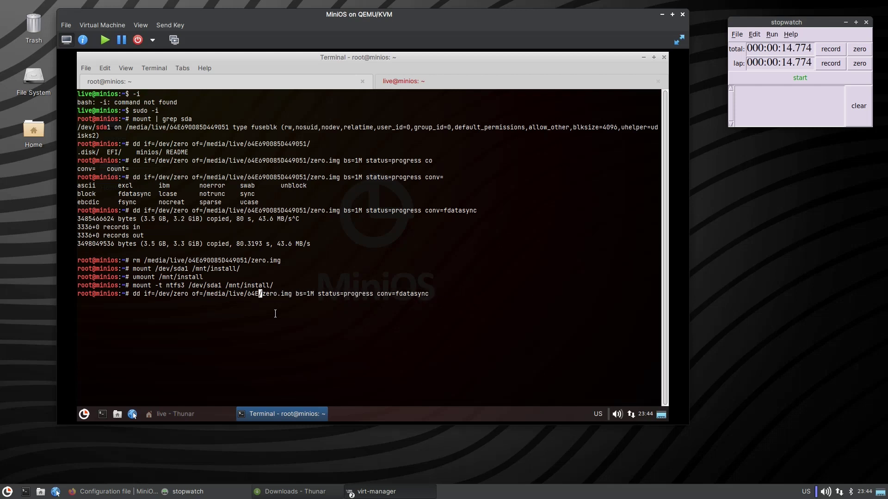
pyautogui.write('mnt')
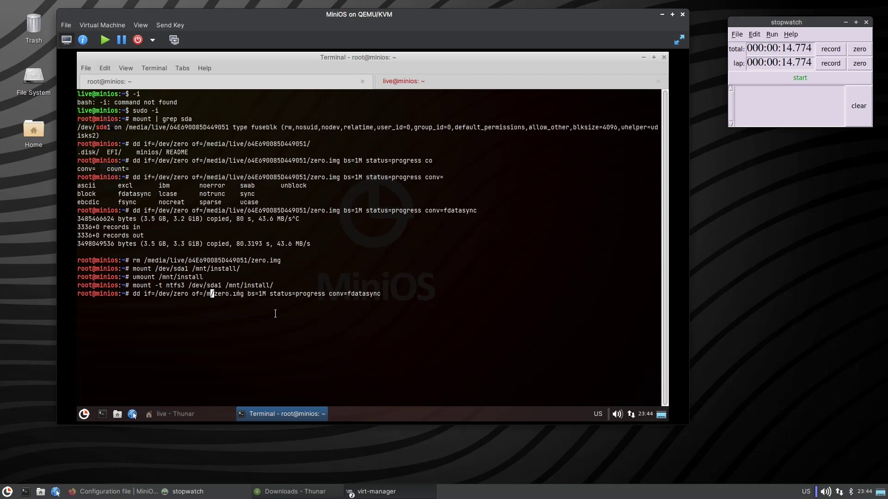
pyautogui.press('Tab')
pyautogui.press('Tab')
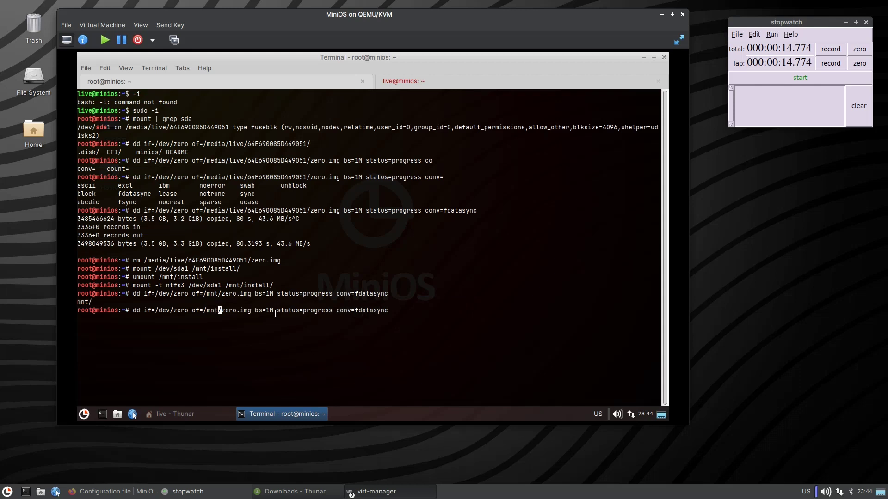
pyautogui.write('/install')
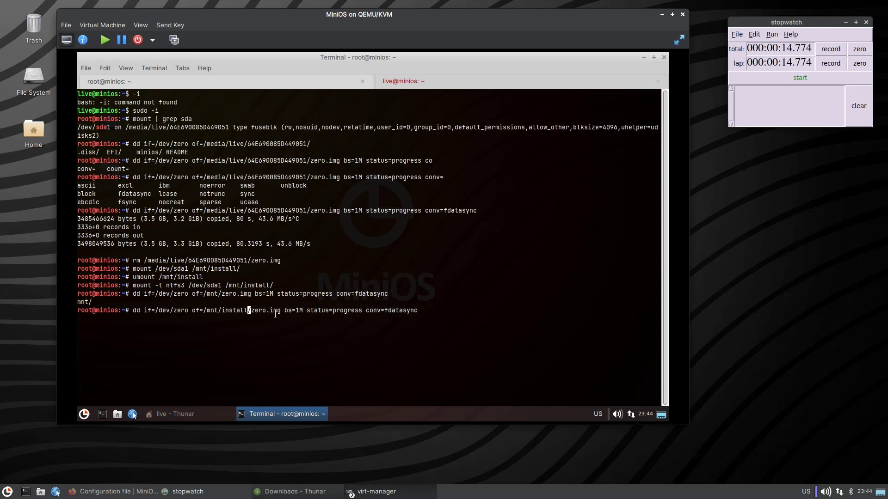
pyautogui.press('Return')
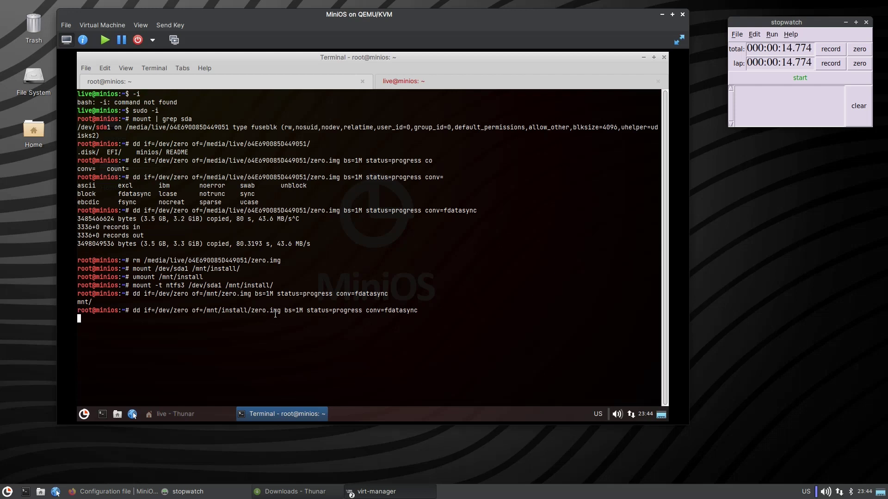
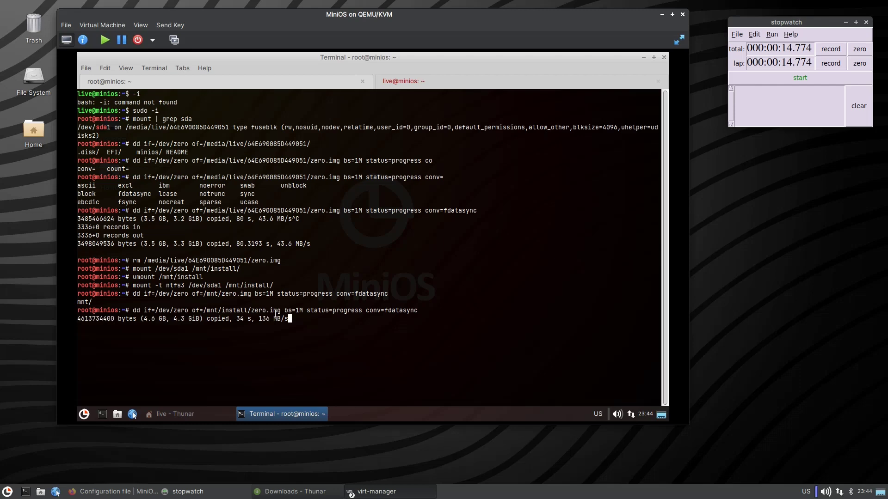
# Switch to the live user's terminal tab and quit htop.
pyautogui.hotkey('ctrl', 'pagedown')
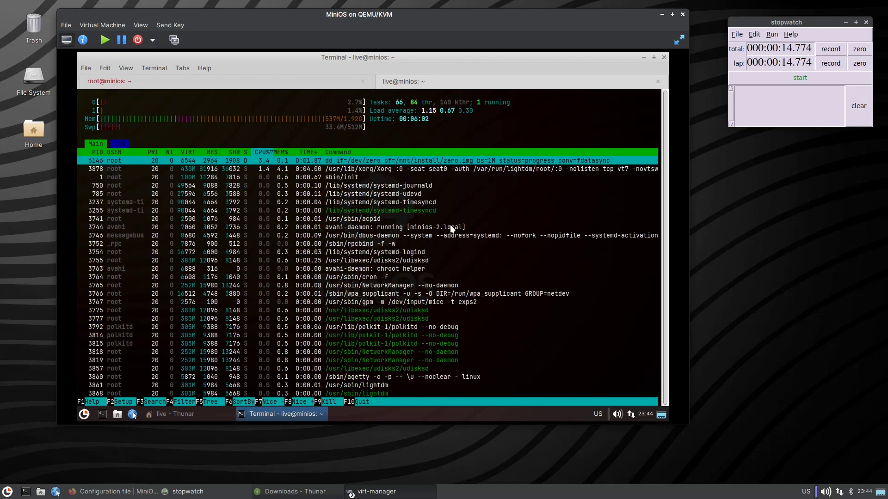
pyautogui.click(473, 220)
pyautogui.press('q')
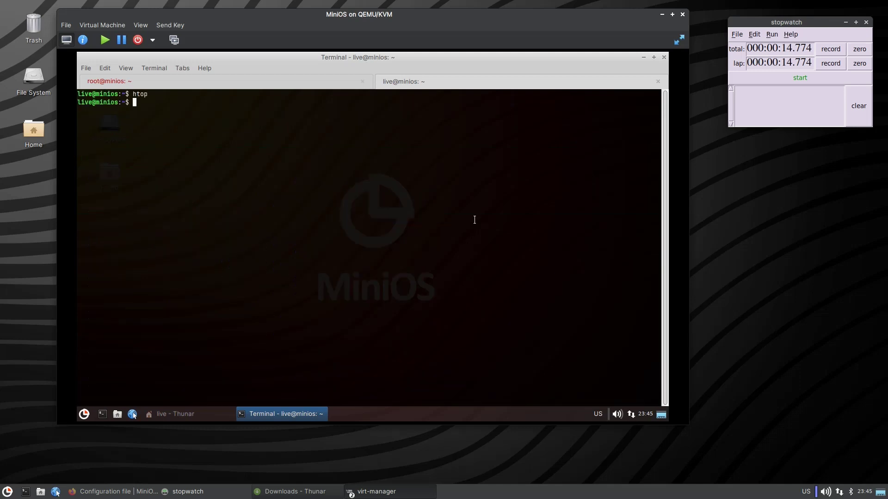
# Run sudo mount, highlight the ntfs3 type of /mnt/install, and return to the root tab.
pyautogui.write('sudo mount')
pyautogui.press('Return')
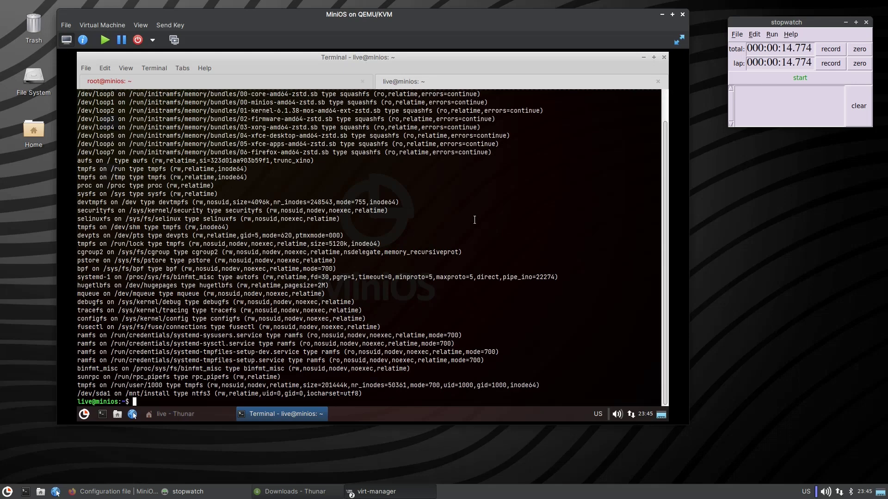
pyautogui.moveTo(211, 393); pyautogui.dragTo(170, 394)
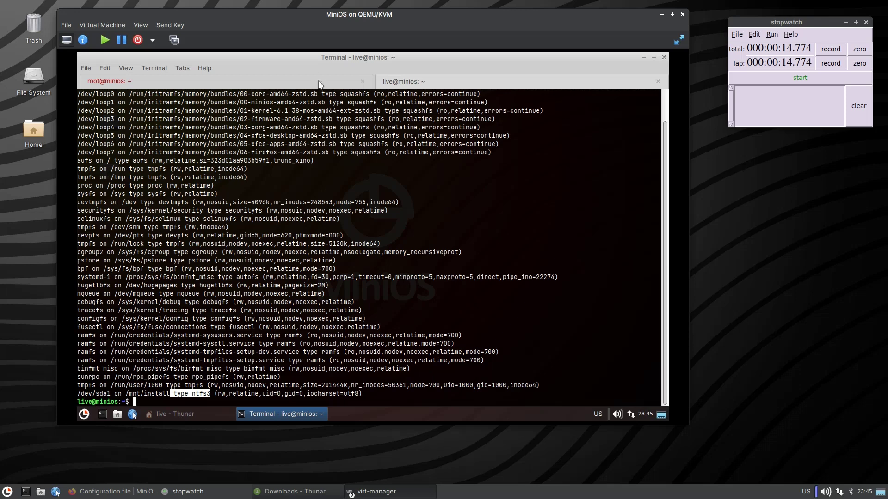
pyautogui.click(321, 83)
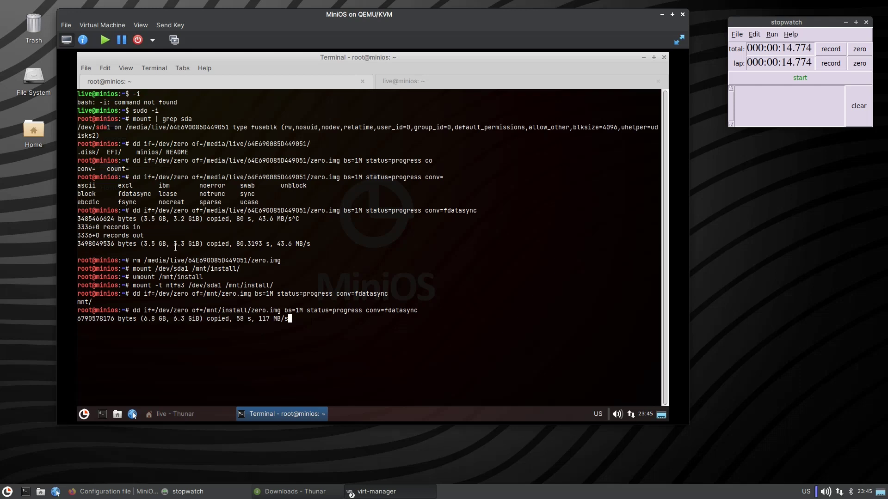
# Highlight dd's 3.3 GiB figure and transfer rate, then stop the zero-fill with Ctrl+C.
pyautogui.doubleClick(178, 244)
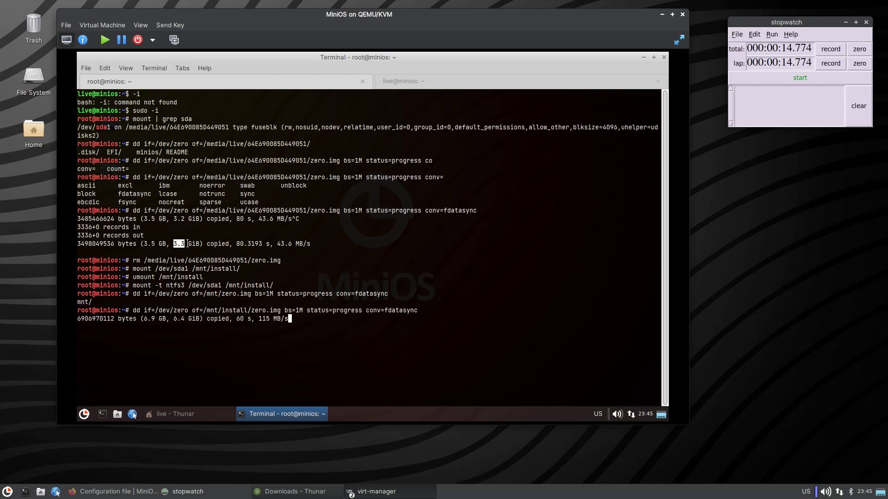
pyautogui.click(178, 319)
pyautogui.doubleClick(262, 319)
pyautogui.hotkey('ctrl', 'c')
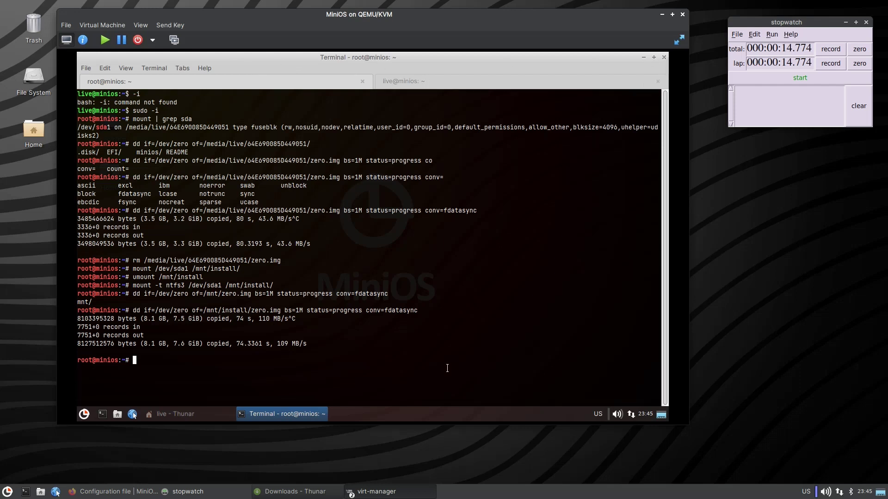
# Edit a recalled rm command to delete /mnt/install/zero.img, then bring up the guest's Log Out dialog.
pyautogui.press('Up')
pyautogui.press('Up')
pyautogui.press('Up')
pyautogui.press('Up')
pyautogui.press('Up')
pyautogui.press('Down')
pyautogui.press('Down')
pyautogui.press('Up')
pyautogui.press('Up')
pyautogui.press('Up')
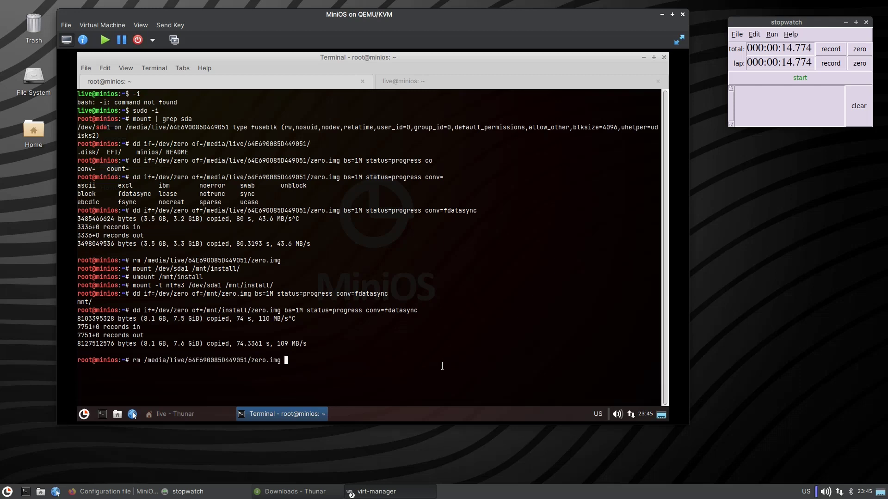
pyautogui.press('Left')
pyautogui.press('Left')
pyautogui.press('Left')
pyautogui.press('Left')
pyautogui.press('Left')
pyautogui.press('Left')
pyautogui.press('Left')
pyautogui.press('Left')
pyautogui.press('Left')
pyautogui.press('BackSpace')
pyautogui.press('BackSpace')
pyautogui.press('BackSpace')
pyautogui.press('BackSpace')
pyautogui.press('BackSpace')
pyautogui.press('BackSpace')
pyautogui.press('BackSpace')
pyautogui.press('BackSpace')
pyautogui.press('BackSpace')
pyautogui.press('BackSpace')
pyautogui.press('BackSpace')
pyautogui.press('BackSpace')
pyautogui.press('BackSpace')
pyautogui.press('BackSpace')
pyautogui.press('BackSpace')
pyautogui.press('BackSpace')
pyautogui.press('BackSpace')
pyautogui.press('BackSpace')
pyautogui.press('BackSpace')
pyautogui.press('BackSpace')
pyautogui.press('BackSpace')
pyautogui.press('BackSpace')
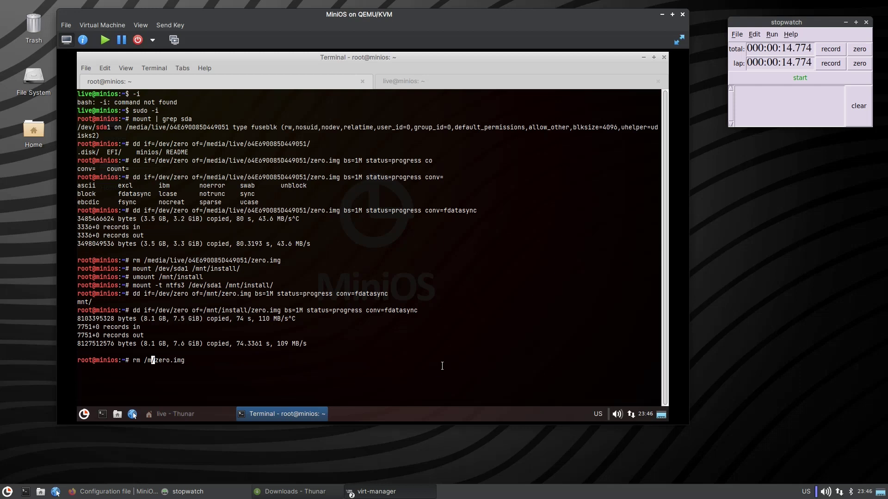
pyautogui.write('nt')
pyautogui.press('Tab')
pyautogui.press('Tab')
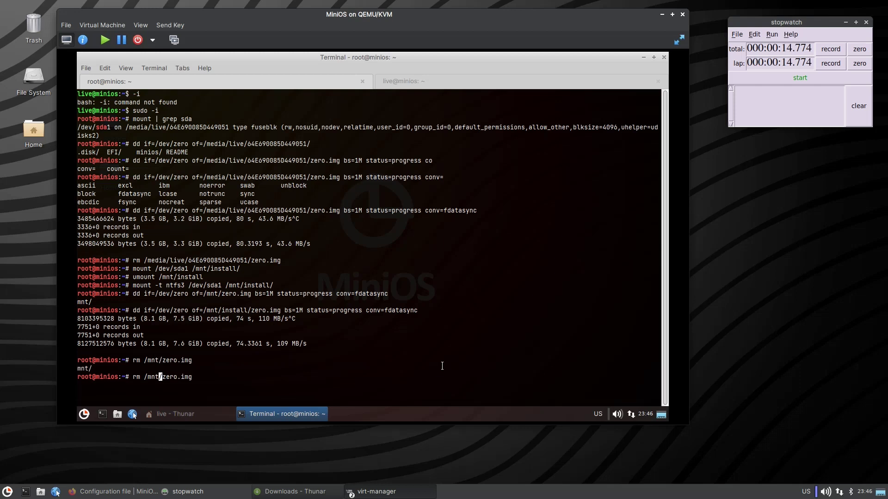
pyautogui.write('/install')
pyautogui.press('Return')
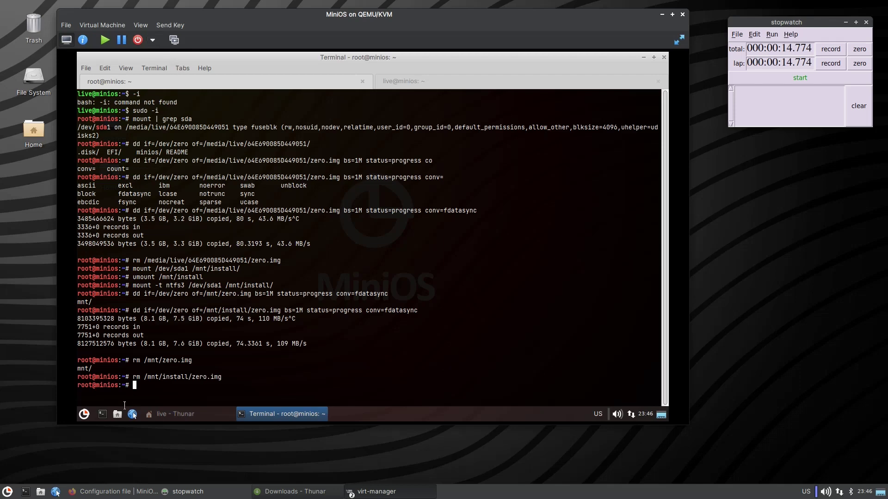
pyautogui.click(83, 414)
pyautogui.click(279, 189)
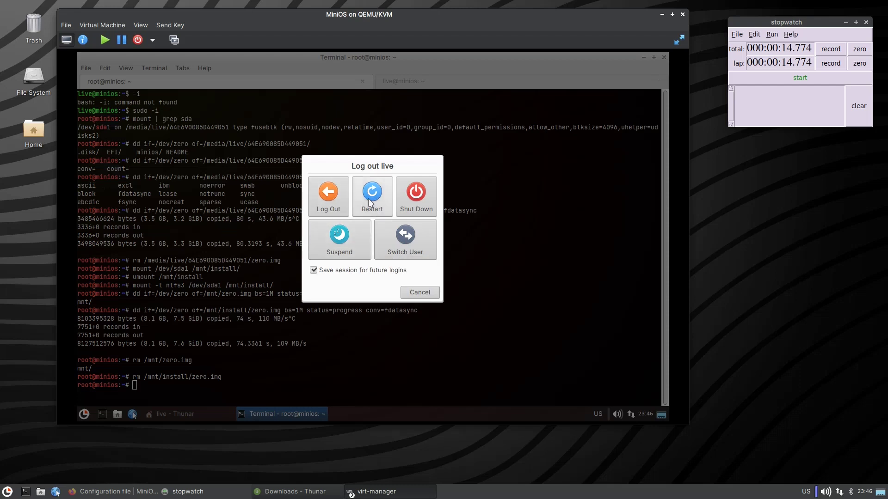
# Make the VM boot from SATA Disk 1 instead of SATA CDROM 1 and apply it.
pyautogui.click(82, 39)
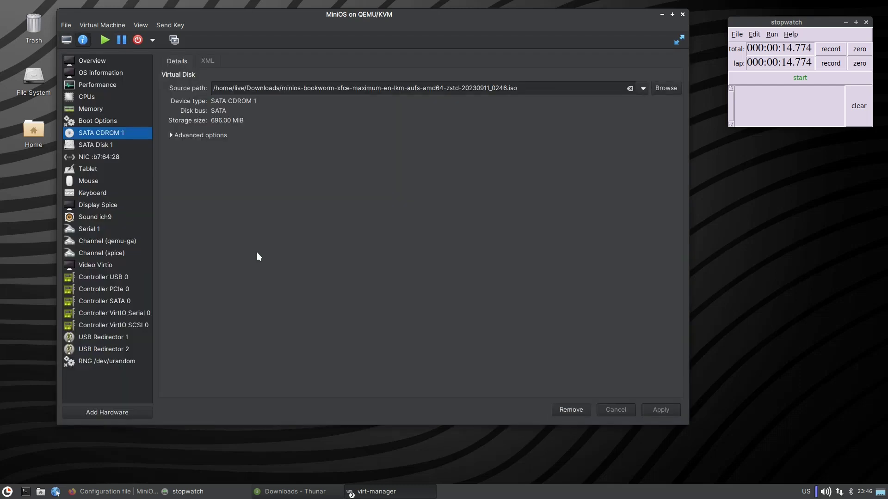
pyautogui.click(111, 122)
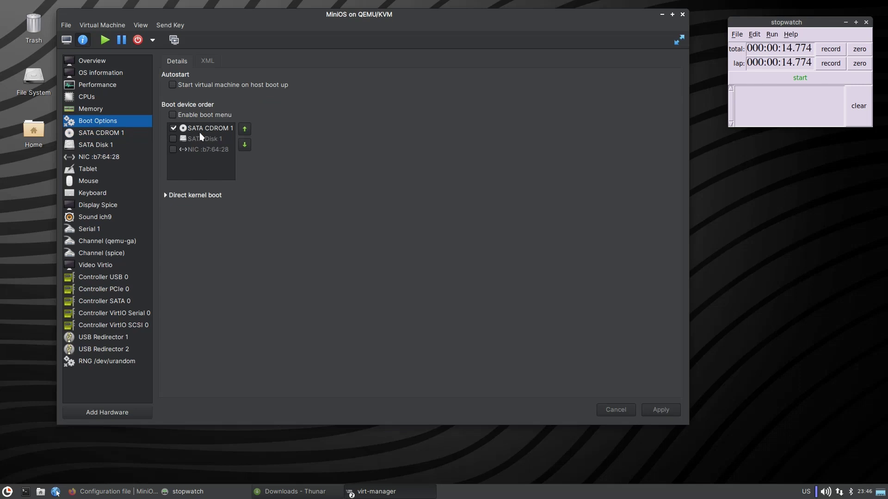
pyautogui.click(173, 139)
pyautogui.click(173, 128)
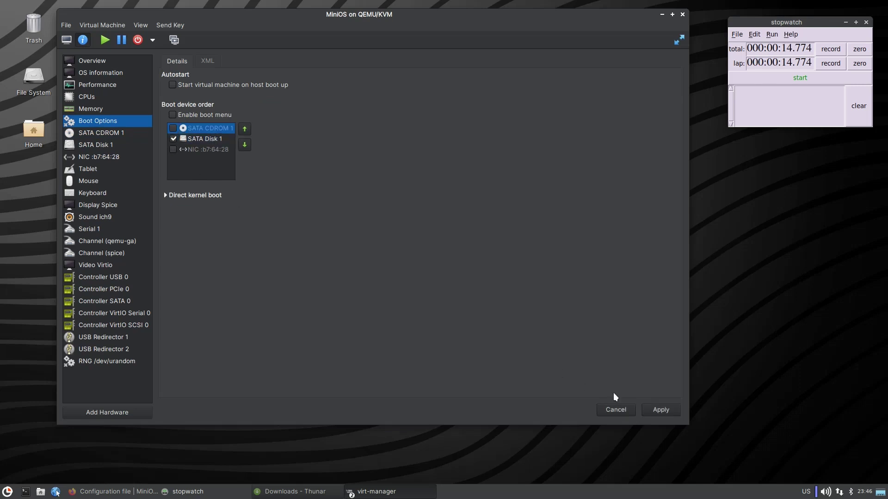
pyautogui.click(661, 410)
pyautogui.click(368, 249)
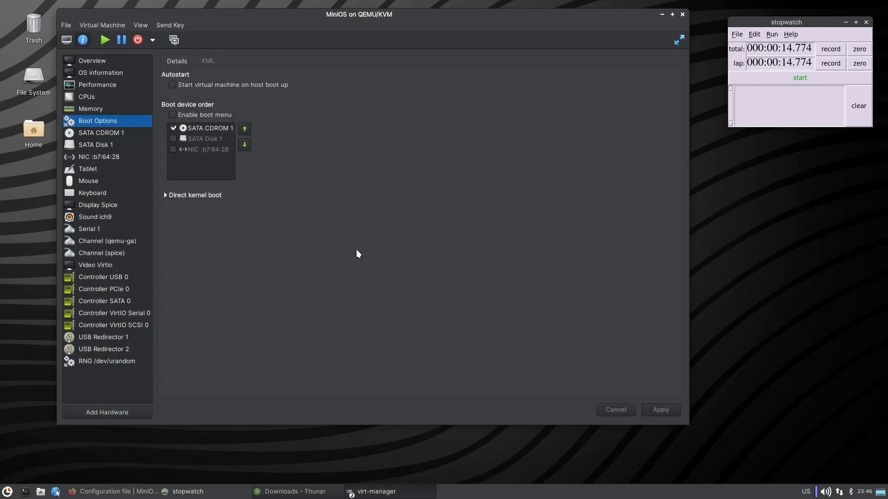
# Force the VM off, start it again, and reset the stopwatch.
pyautogui.click(152, 40)
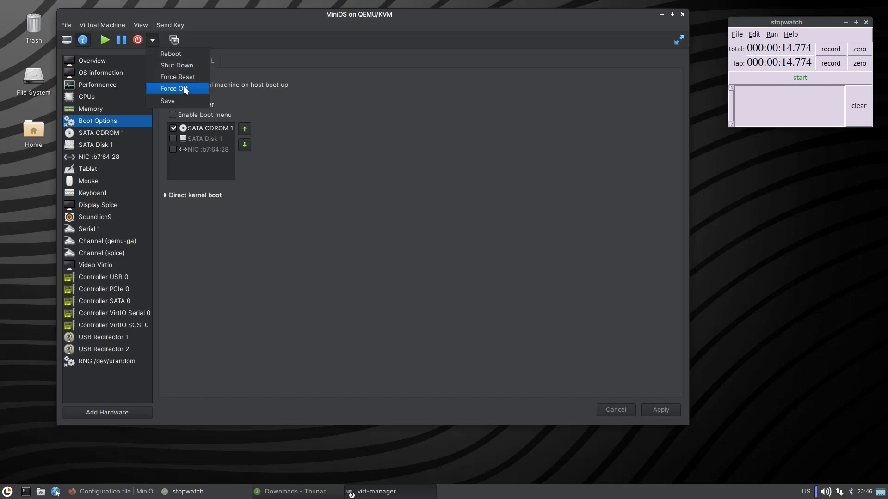
pyautogui.click(184, 89)
pyautogui.click(429, 276)
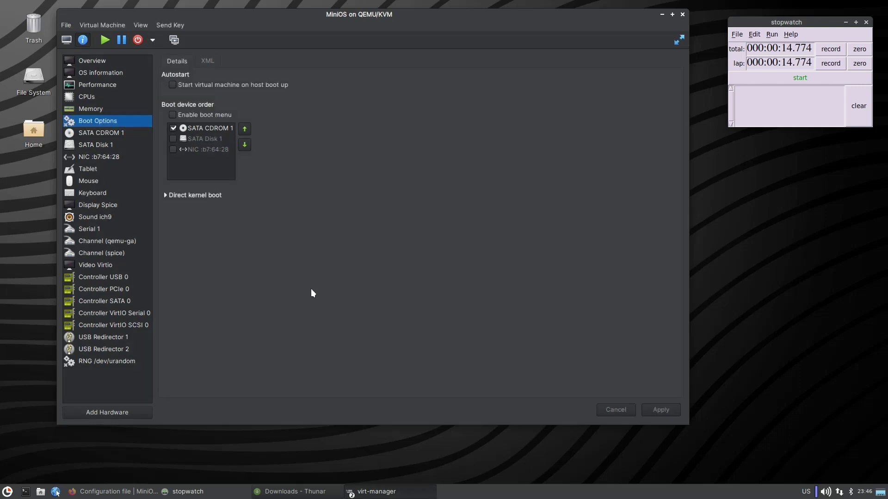
pyautogui.click(105, 40)
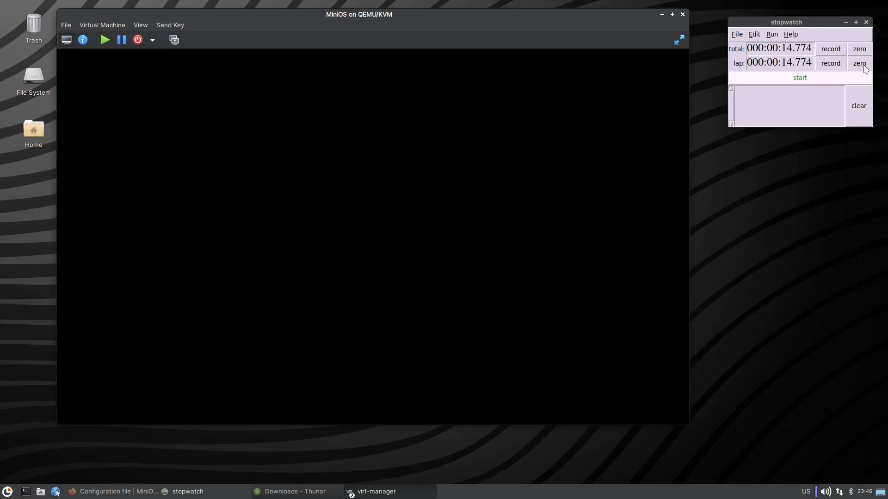
pyautogui.click(863, 65)
pyautogui.click(859, 49)
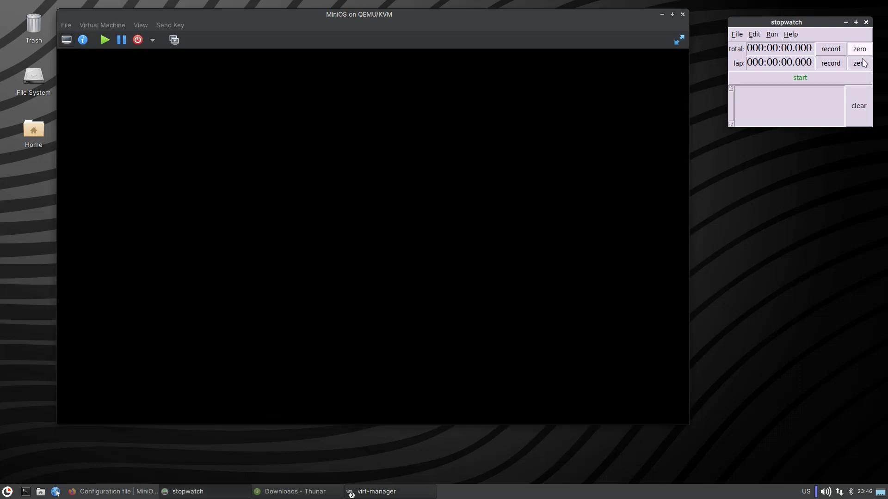
pyautogui.click(387, 13)
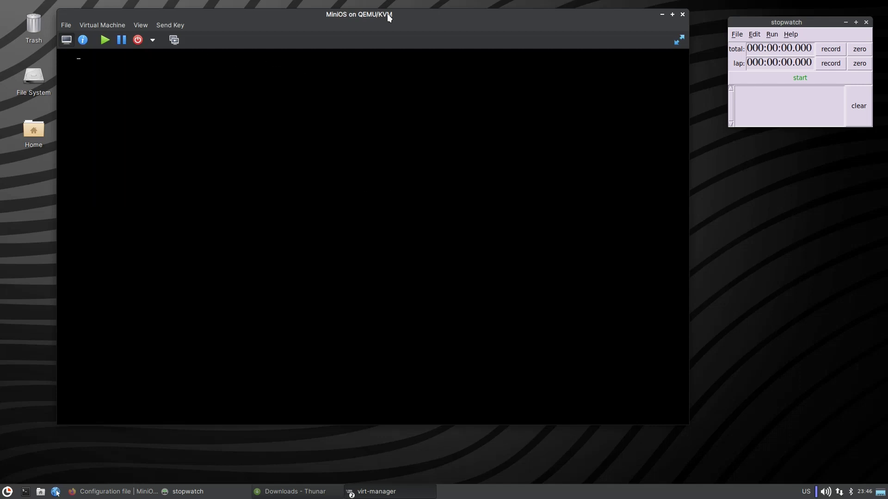
# Force the restarted VM off once more.
pyautogui.click(155, 43)
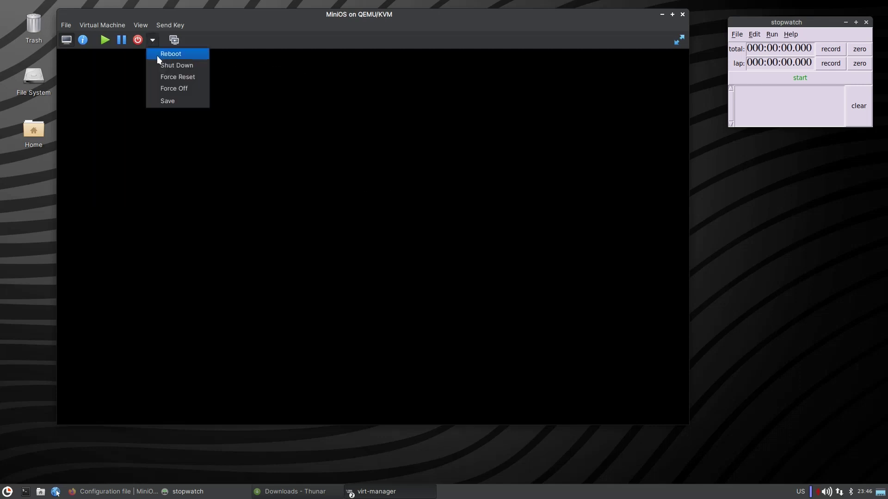
pyautogui.click(178, 86)
pyautogui.click(417, 272)
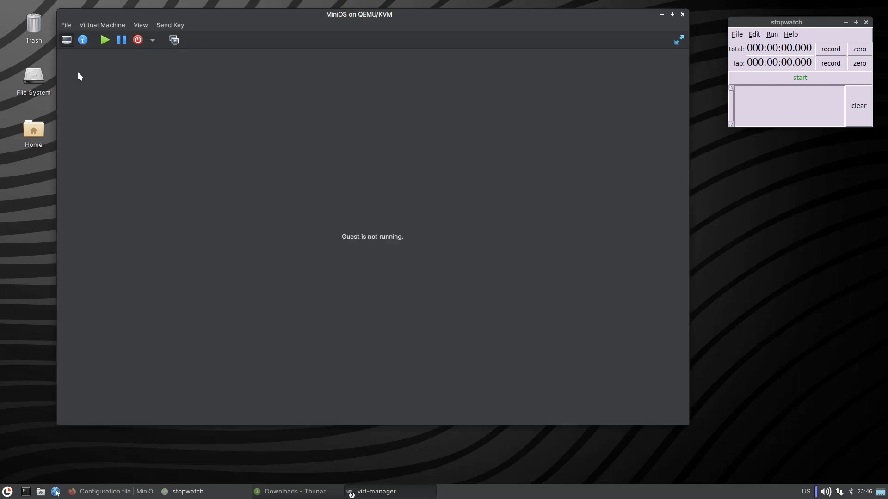
# Glance at the hardware details, return to the console, and force the VM off.
pyautogui.click(83, 40)
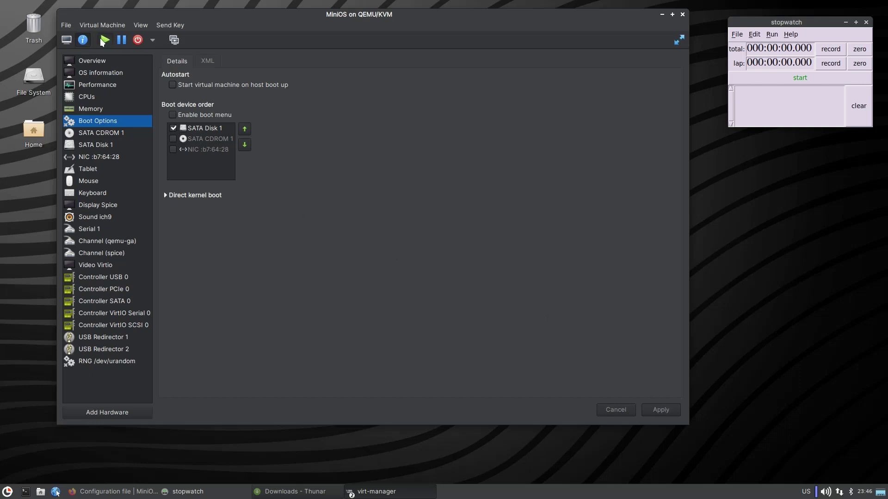
pyautogui.click(64, 41)
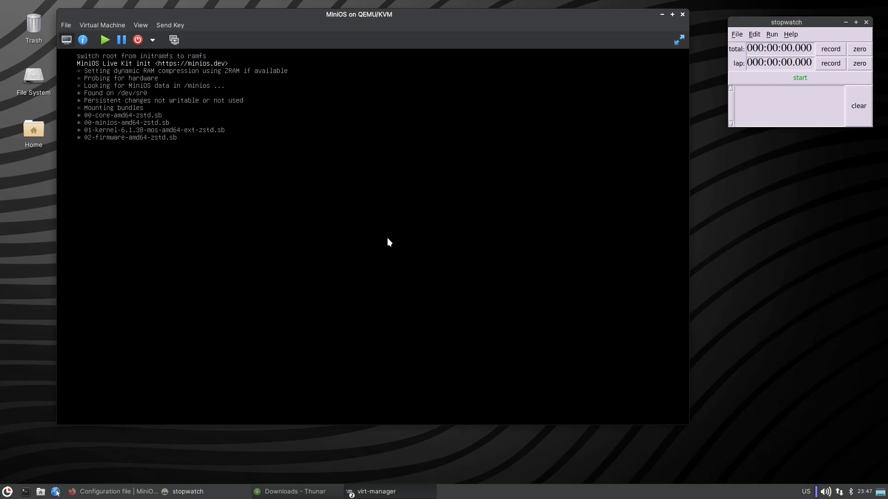
pyautogui.click(153, 40)
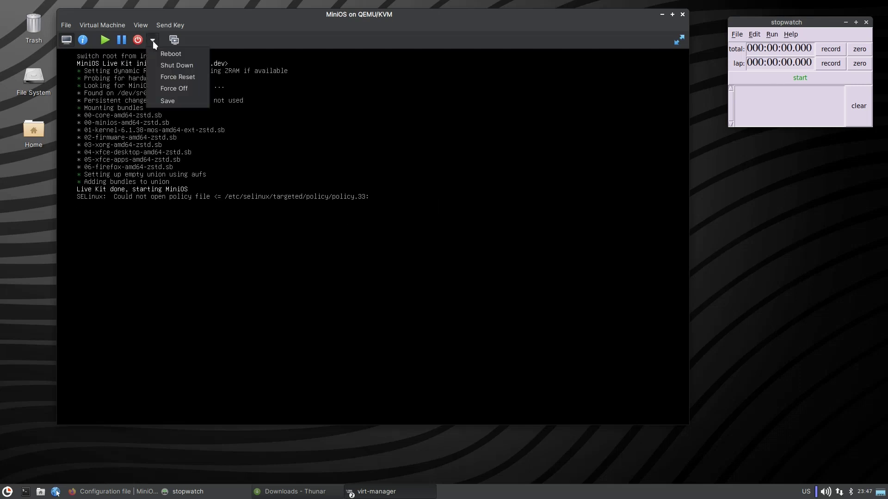
pyautogui.click(181, 88)
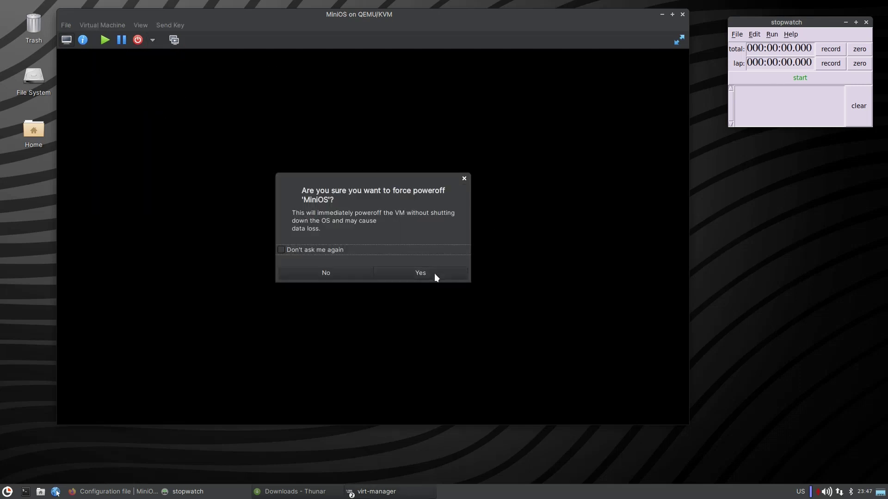
pyautogui.click(435, 274)
# Eject the MiniOS ISO from SATA CDROM 1 and apply the empty drive.
pyautogui.click(82, 40)
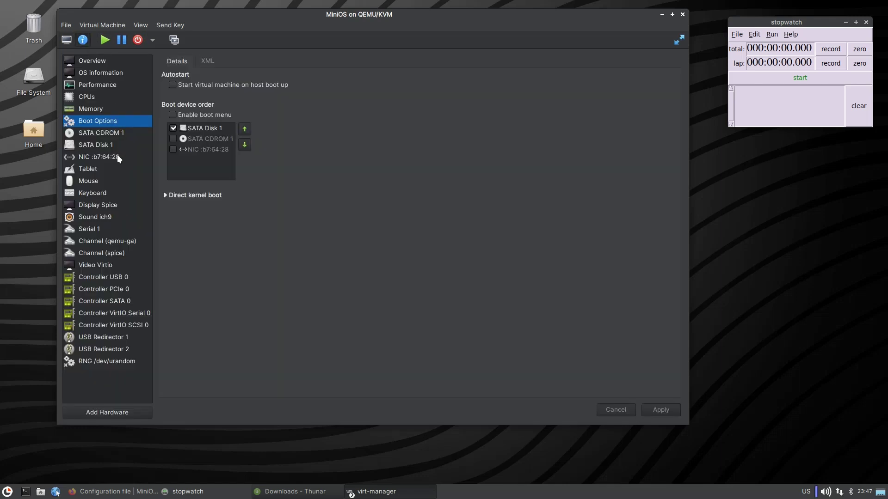
pyautogui.click(109, 143)
pyautogui.click(109, 134)
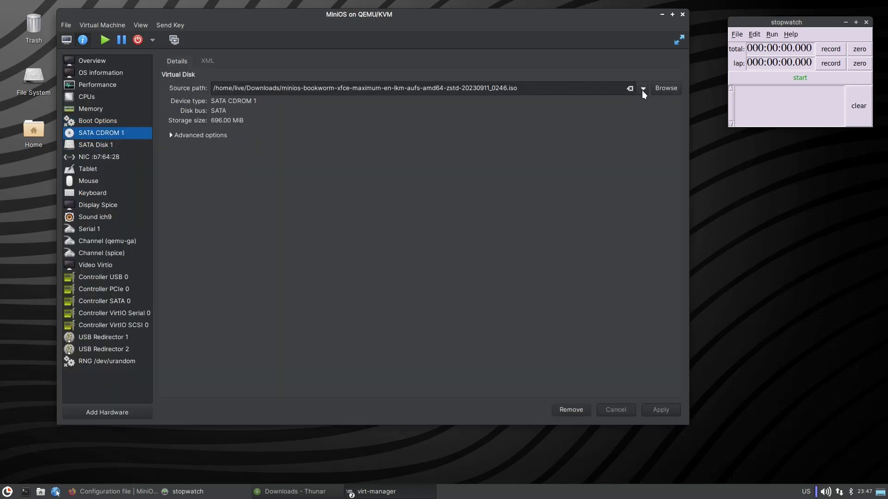
pyautogui.click(631, 89)
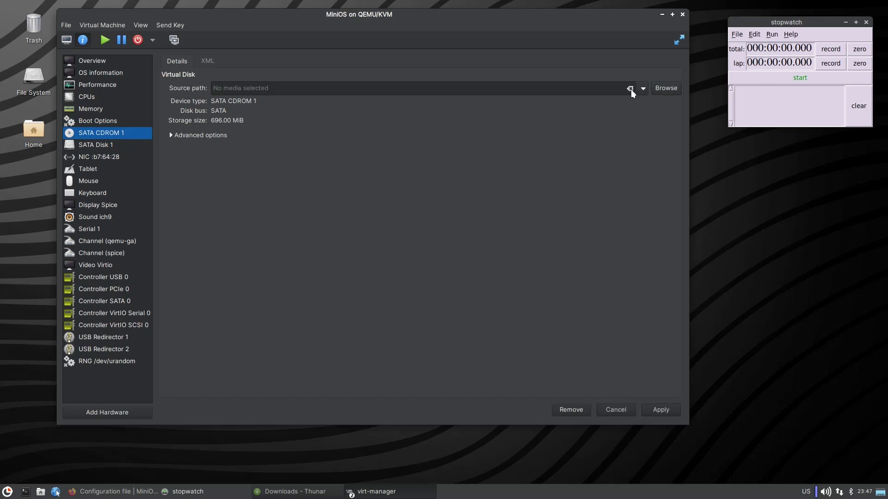
pyautogui.click(666, 410)
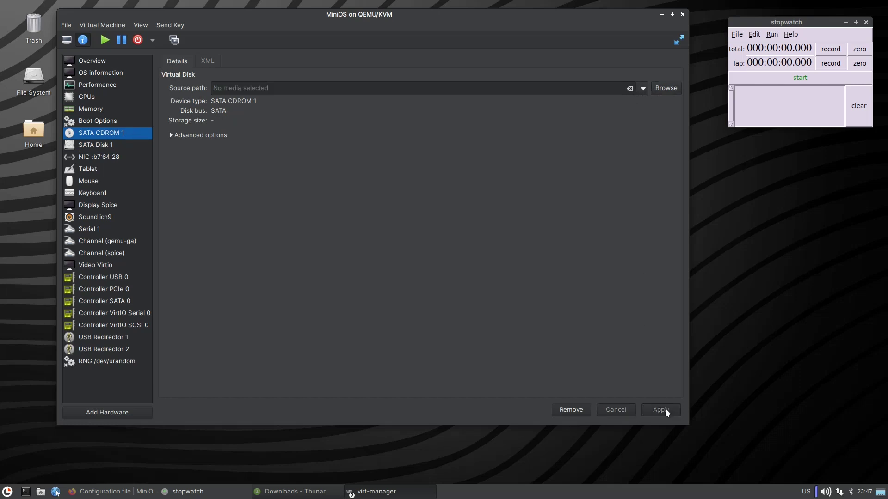
# Review SATA Disk 1 and the boot options, then return to the graphical console.
pyautogui.click(123, 141)
pyautogui.click(100, 120)
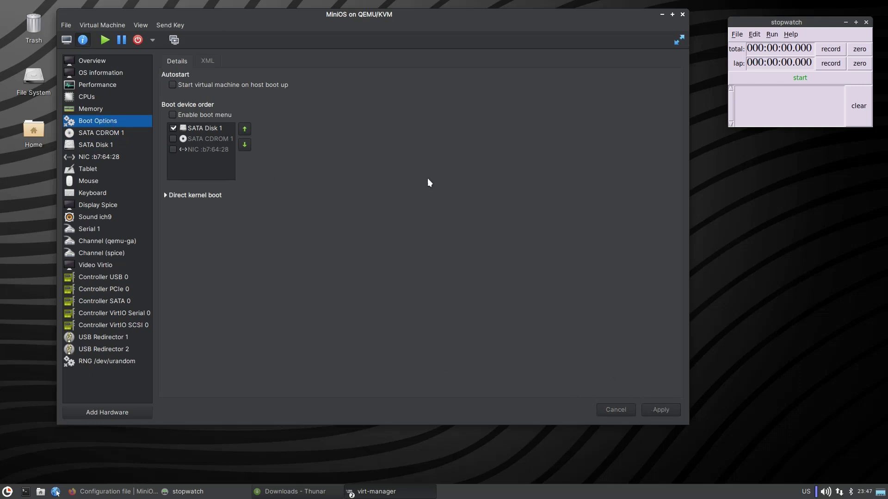
pyautogui.click(66, 40)
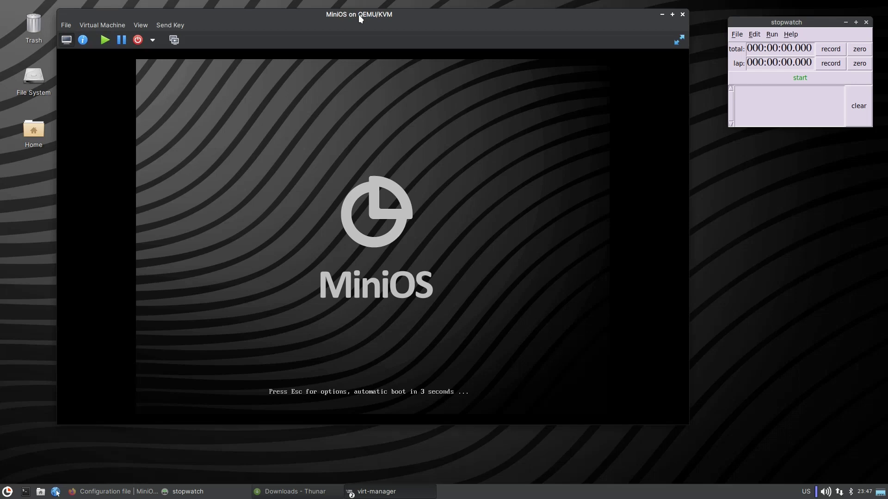
# Reposition the VM window and check the CD-ROM's ISO list without picking one.
pyautogui.moveTo(359, 15); pyautogui.dragTo(408, 23)
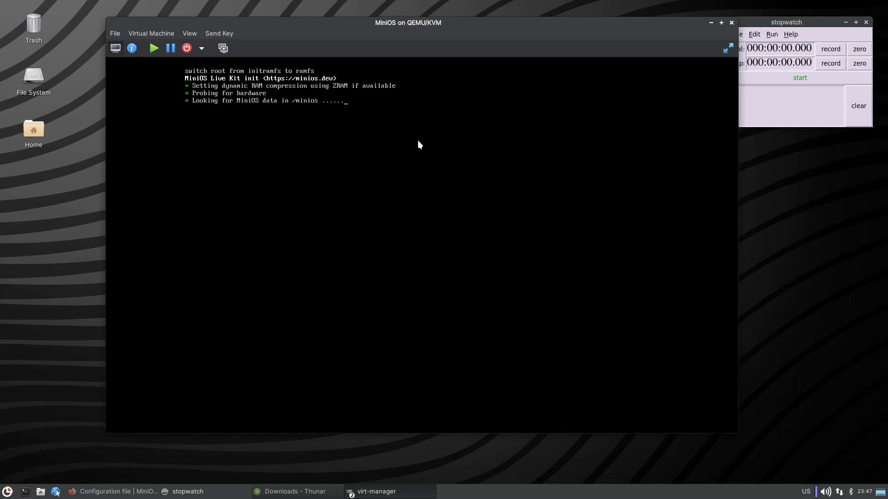
pyautogui.click(131, 49)
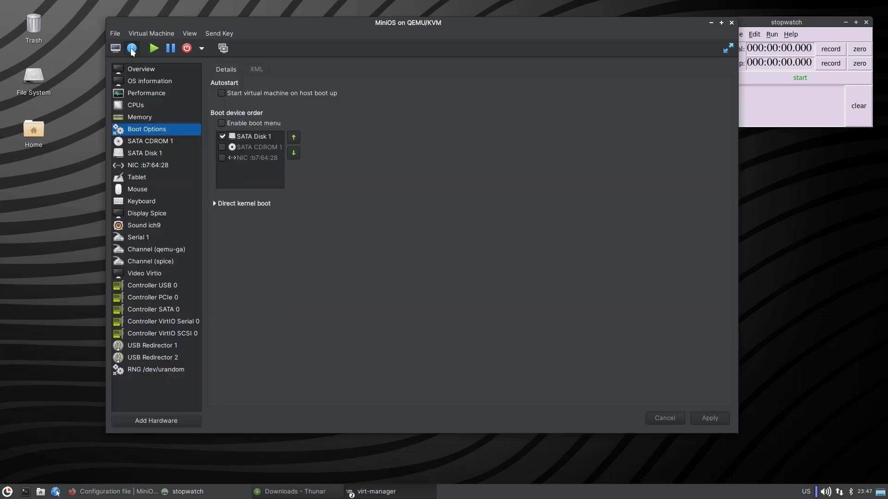
pyautogui.click(146, 190)
pyautogui.click(153, 141)
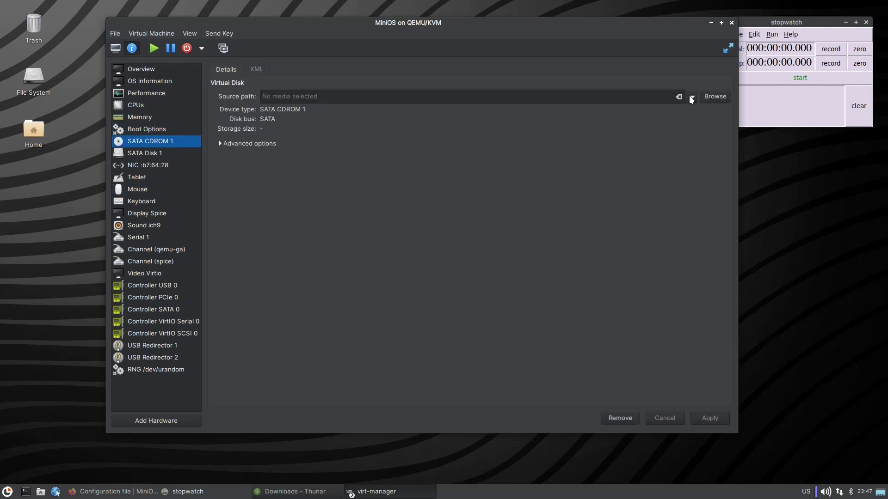
pyautogui.click(692, 97)
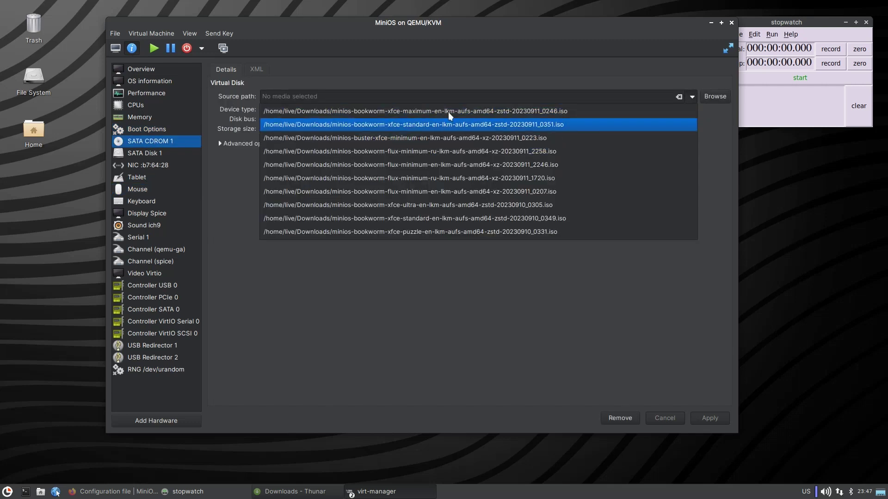
pyautogui.click(343, 296)
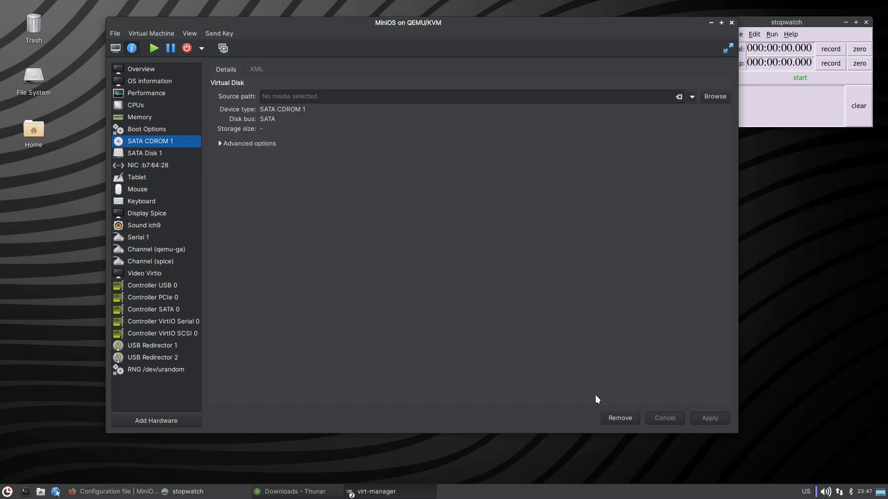
pyautogui.click(693, 97)
pyautogui.click(708, 96)
# Load the xfce-ultra ISO into SATA CDROM 1, apply, and return to the console.
pyautogui.click(708, 95)
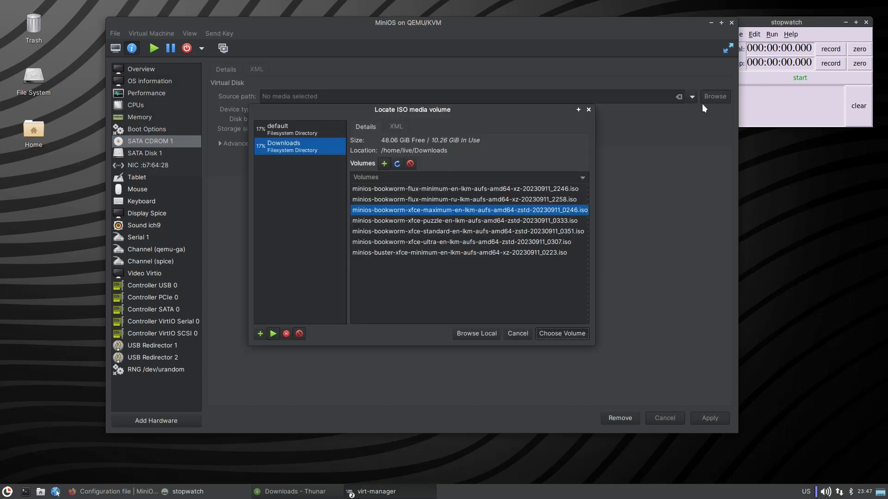
pyautogui.doubleClick(431, 243)
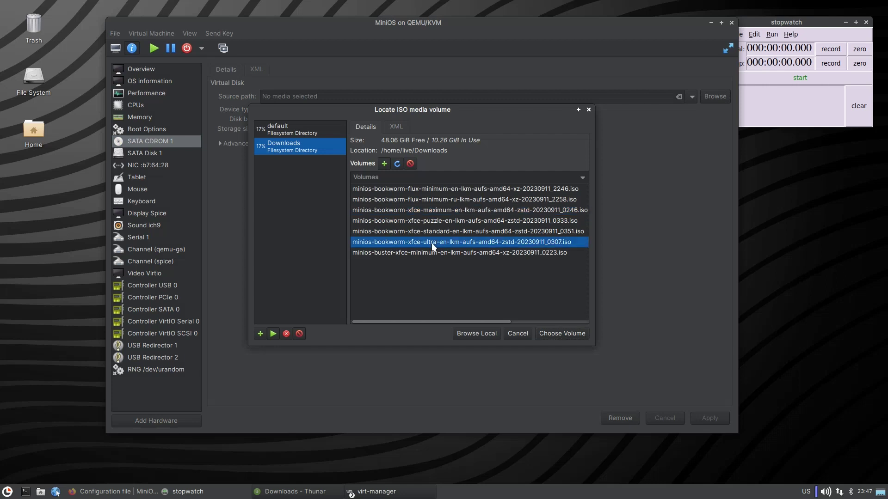
pyautogui.click(720, 421)
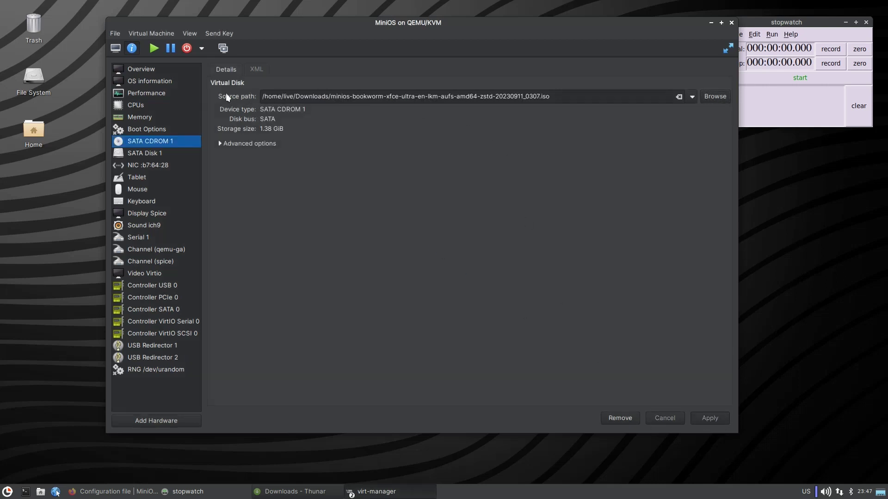
pyautogui.click(114, 48)
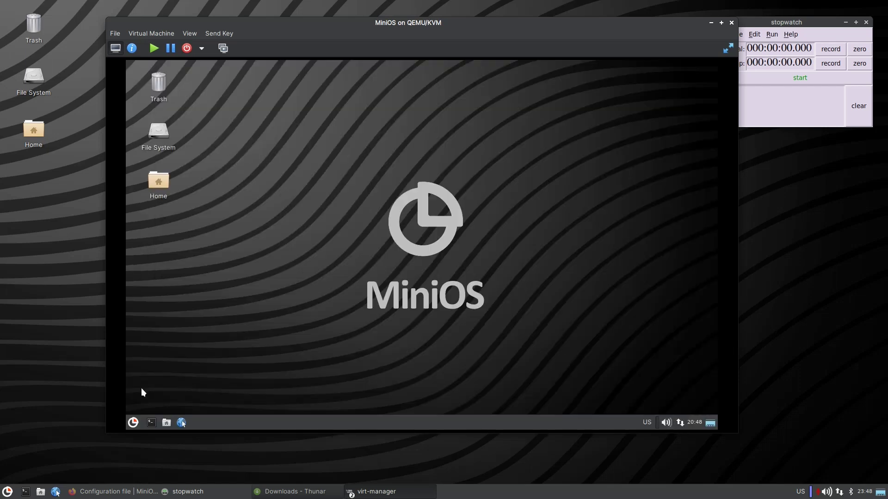
# Launch the guest's Display settings from the System > Settings menu.
pyautogui.click(135, 422)
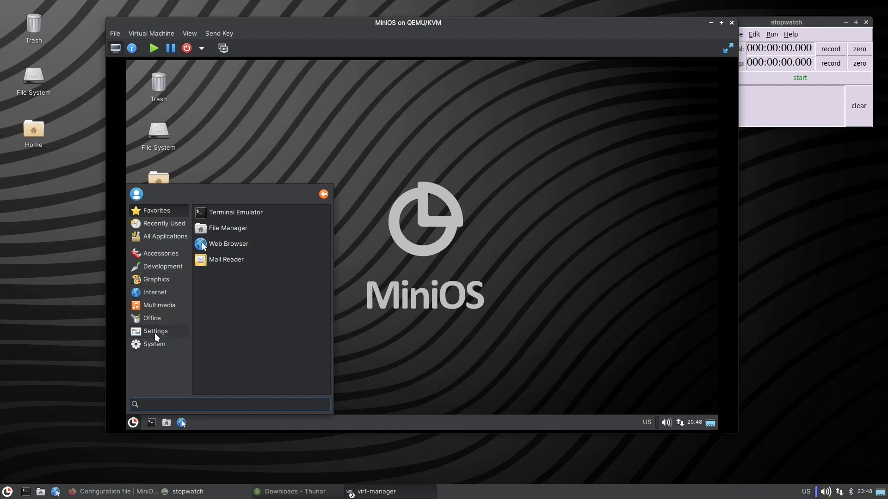
pyautogui.click(168, 344)
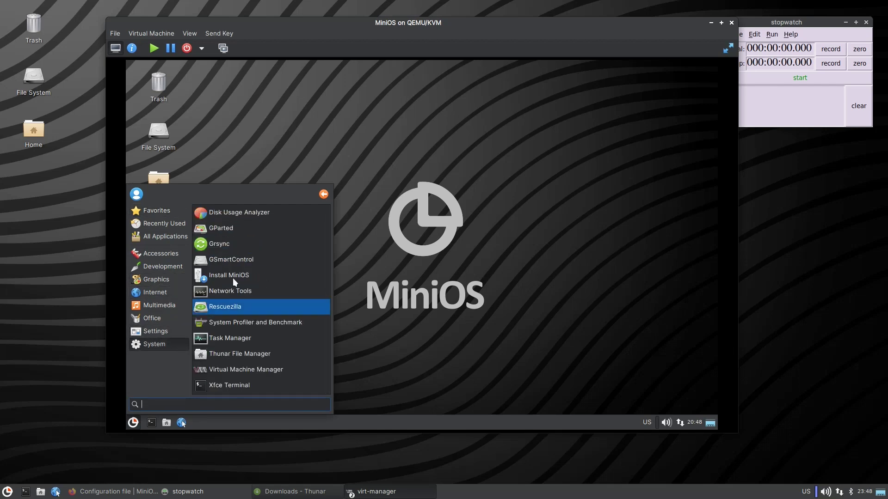
pyautogui.click(147, 331)
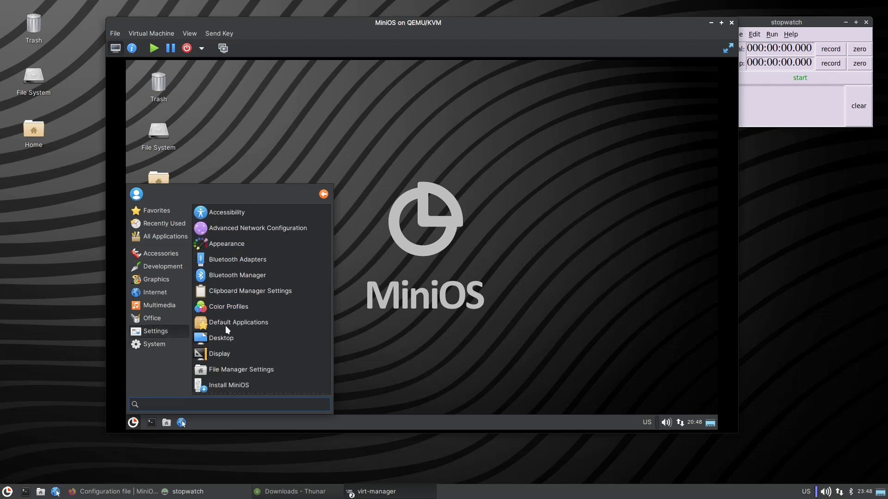
pyautogui.click(218, 351)
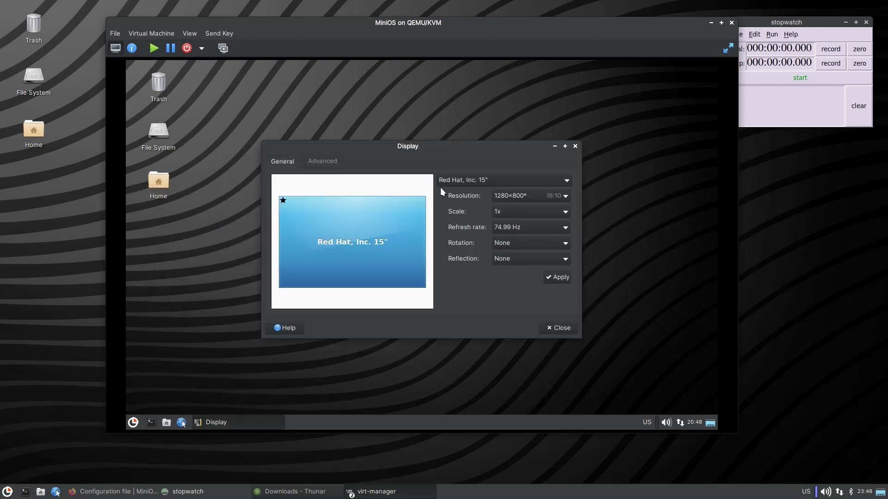
# Switch the guest to 1920×1080, keep it, go fullscreen, and close Display settings.
pyautogui.click(532, 194)
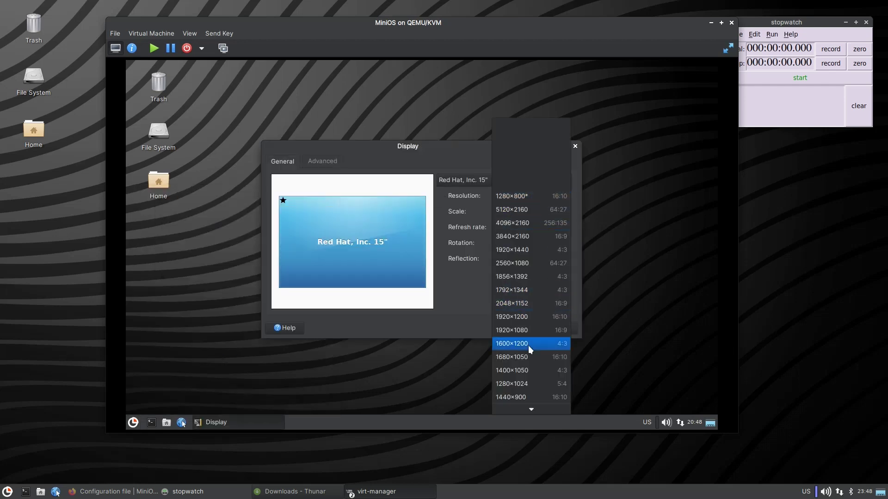
pyautogui.click(524, 331)
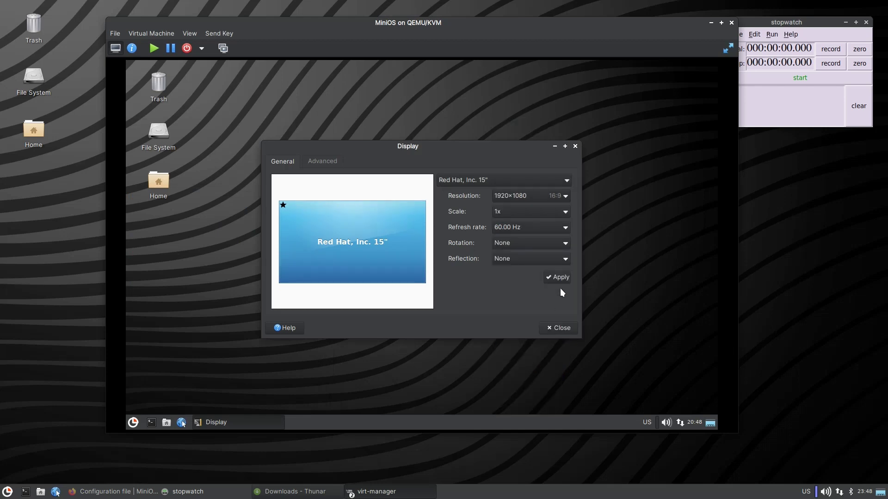
pyautogui.click(561, 281)
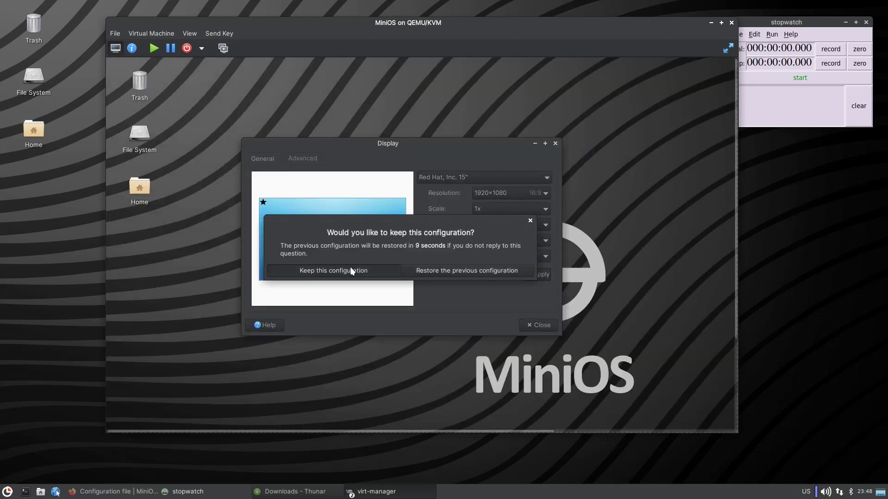
pyautogui.click(350, 269)
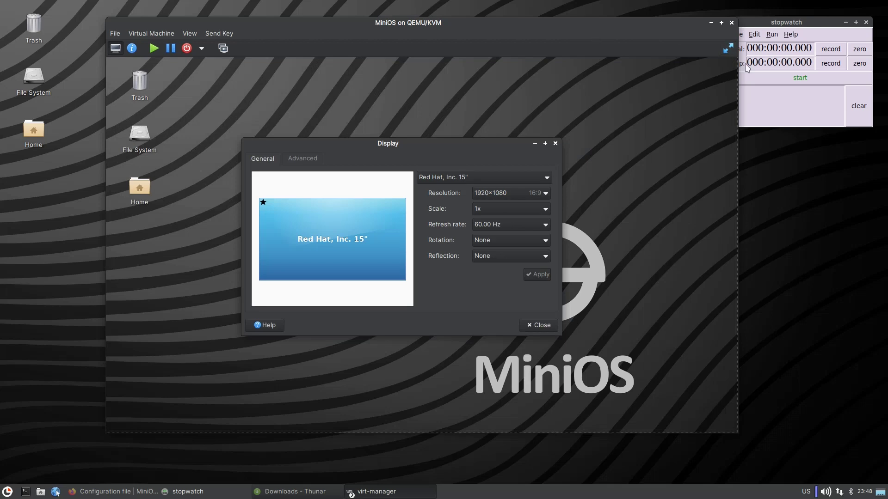
pyautogui.click(728, 47)
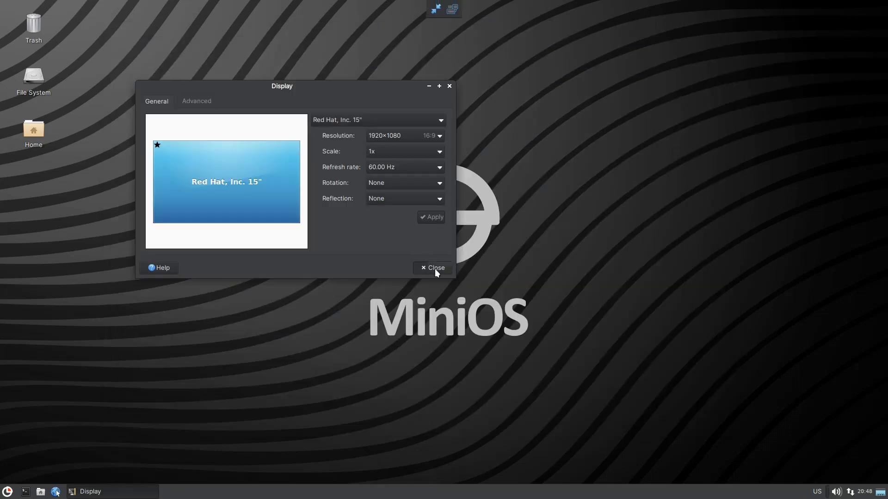
pyautogui.click(435, 268)
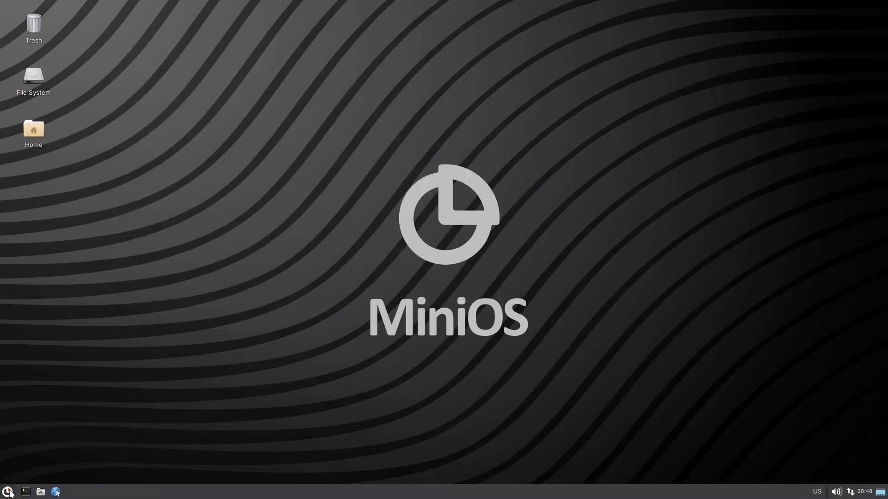
pyautogui.click(9, 493)
# Open a guest terminal, type 'sudo systemctl start', and leave fullscreen.
pyautogui.click(148, 162)
pyautogui.click(27, 492)
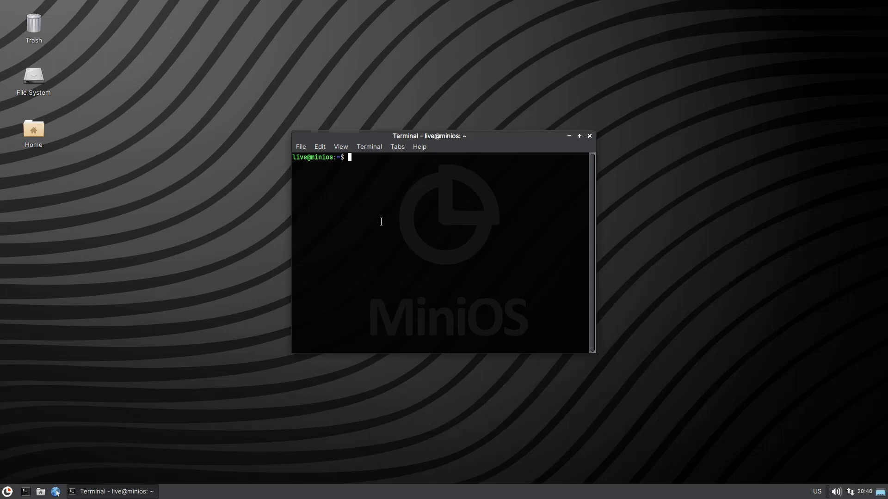
pyautogui.write('sudo systemctl start')
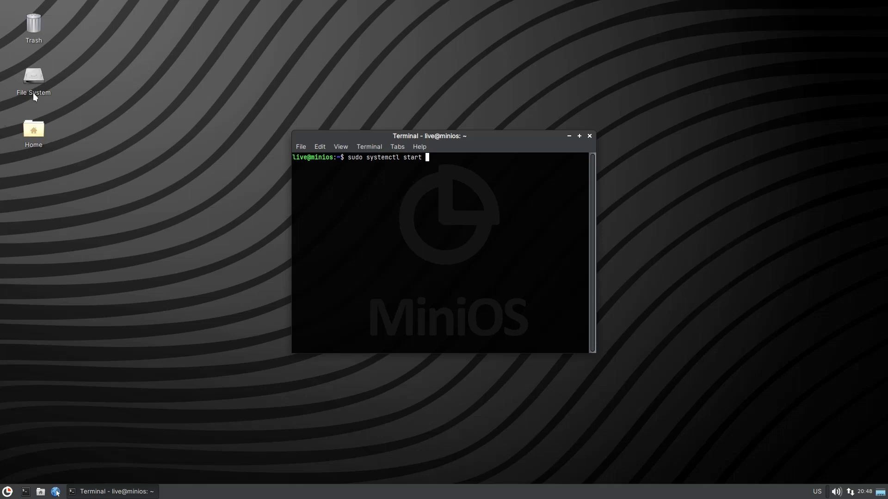
pyautogui.moveTo(31, 80)
pyautogui.click(436, 10)
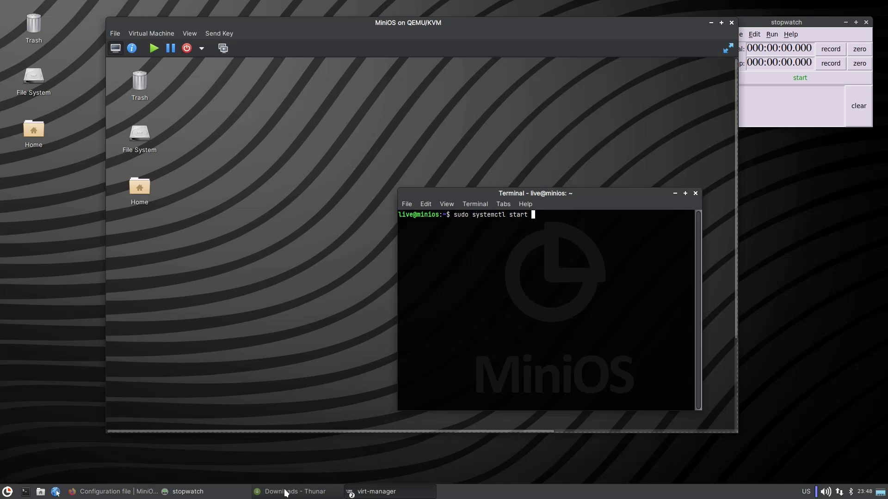
# Open the ultra ISO from Downloads in Xarchiver, enter its minios folder, and open minios.conf.
pyautogui.click(287, 492)
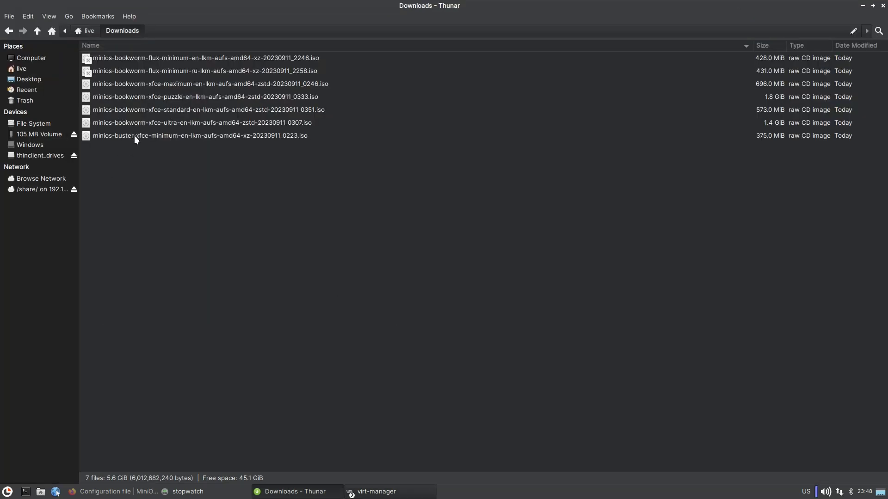
pyautogui.doubleClick(137, 122)
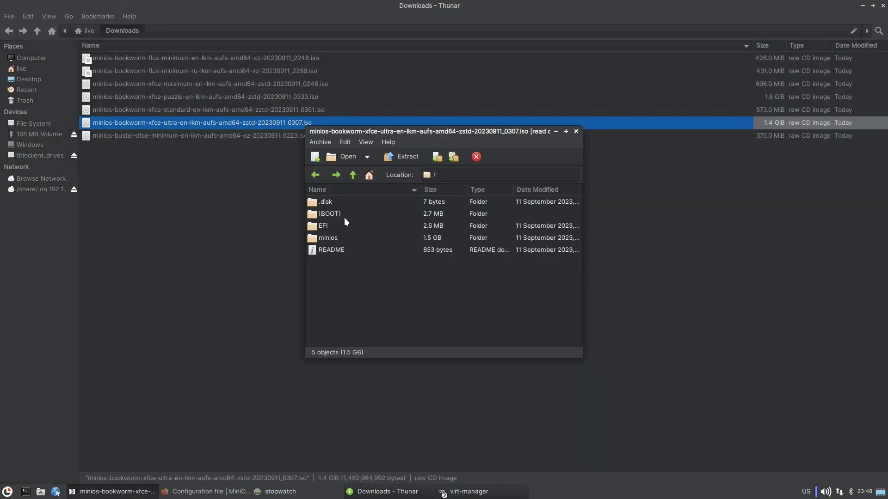
pyautogui.doubleClick(332, 241)
pyautogui.scroll(-2, 348, 252)
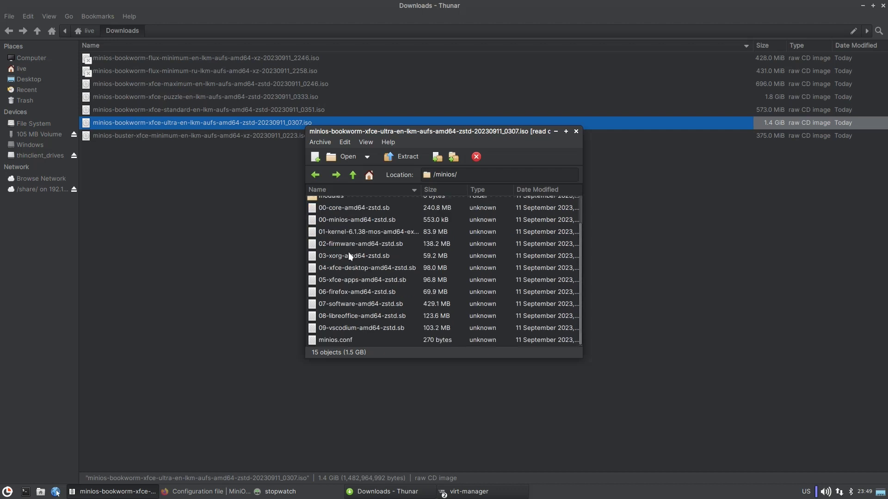
pyautogui.click(347, 342)
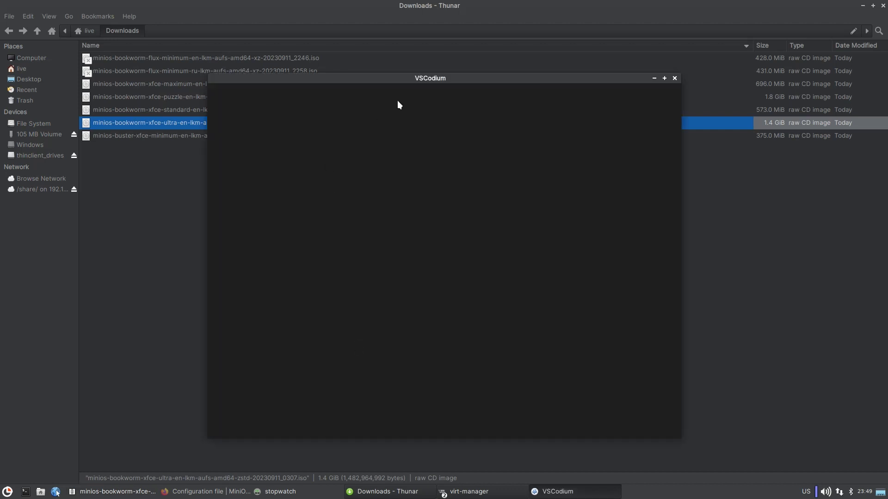
# Fill ENABLE_SERVICES in minios.conf with docker.service, then close VSCodium.
pyautogui.click(343, 186)
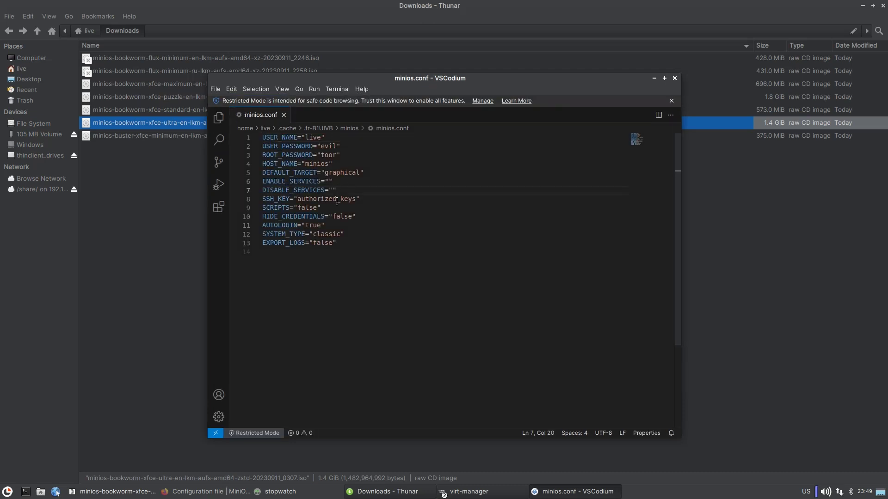
pyautogui.click(330, 181)
pyautogui.write('dock')
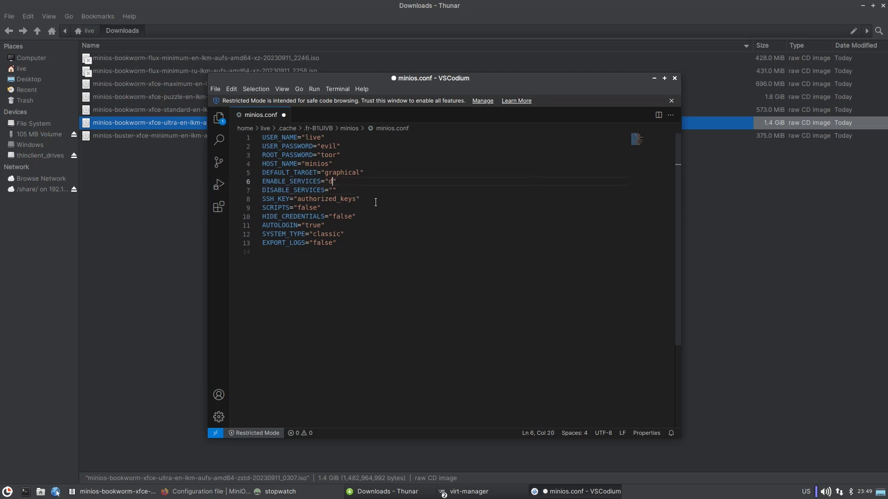
pyautogui.write('er.service')
pyautogui.click(675, 81)
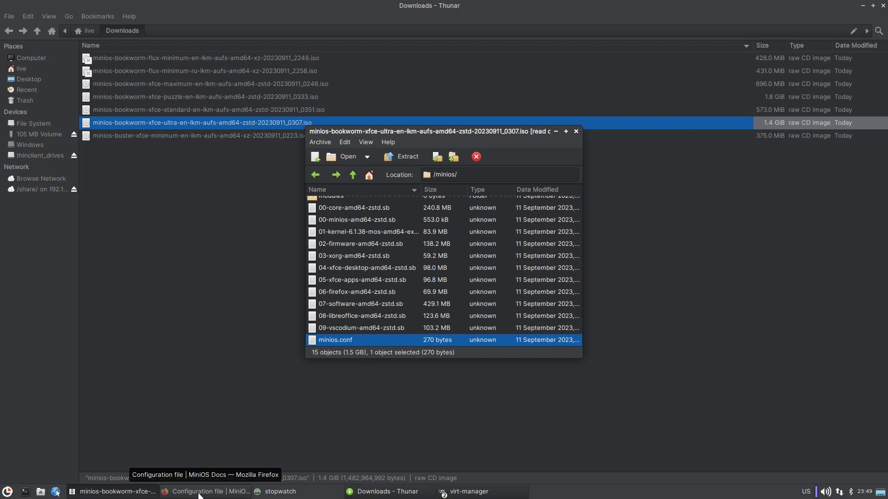
# Bring the MiniOS VM window forward, maximize it, and switch the guest display to fullscreen.
pyautogui.click(477, 493)
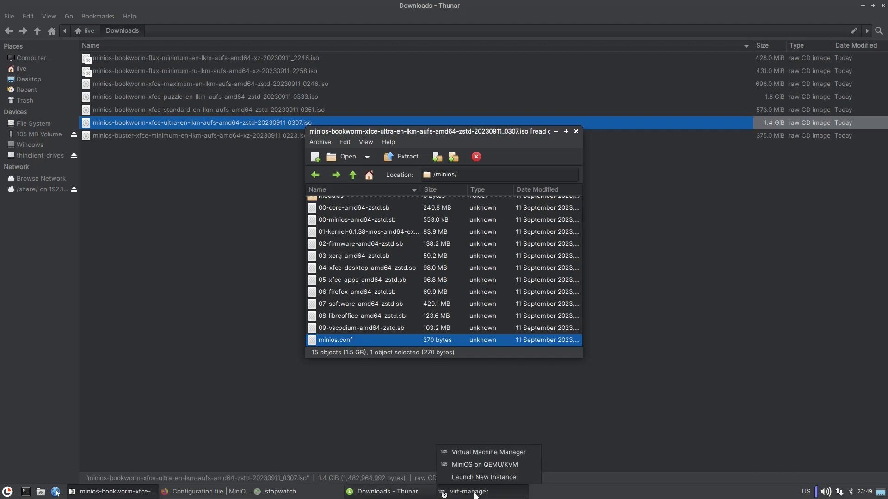
pyautogui.click(478, 465)
pyautogui.moveTo(529, 192); pyautogui.dragTo(401, 143)
pyautogui.click(722, 23)
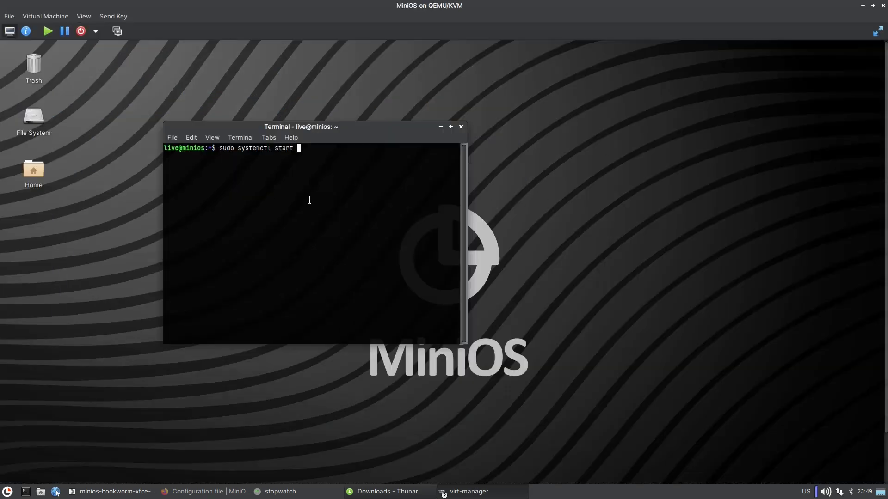
pyautogui.click(877, 31)
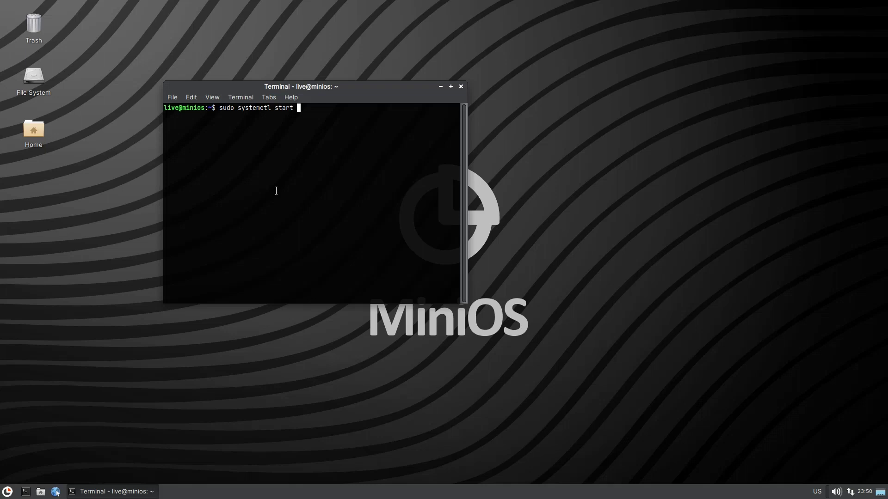
# Start the Docker service, run an interactive ubuntu container, and run apt update inside it.
pyautogui.write('docker')
pyautogui.press('Return')
pyautogui.write('docker ')
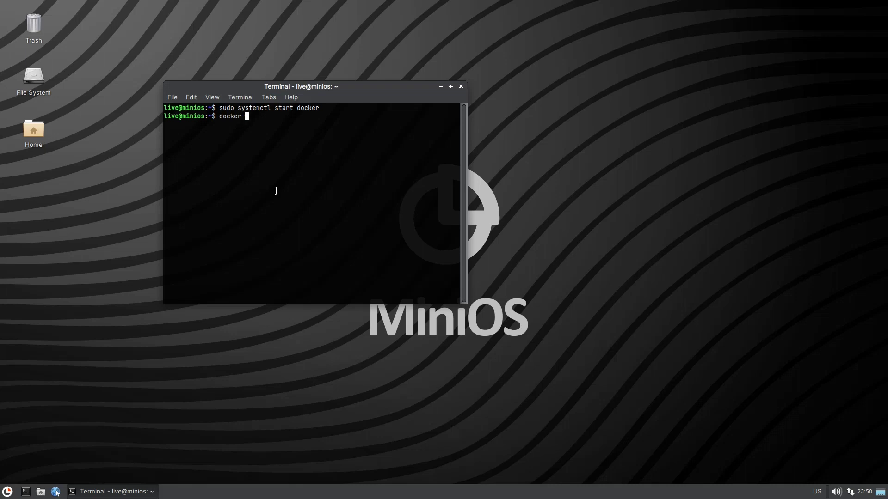
pyautogui.write('run -it ubuntu')
pyautogui.press('Return')
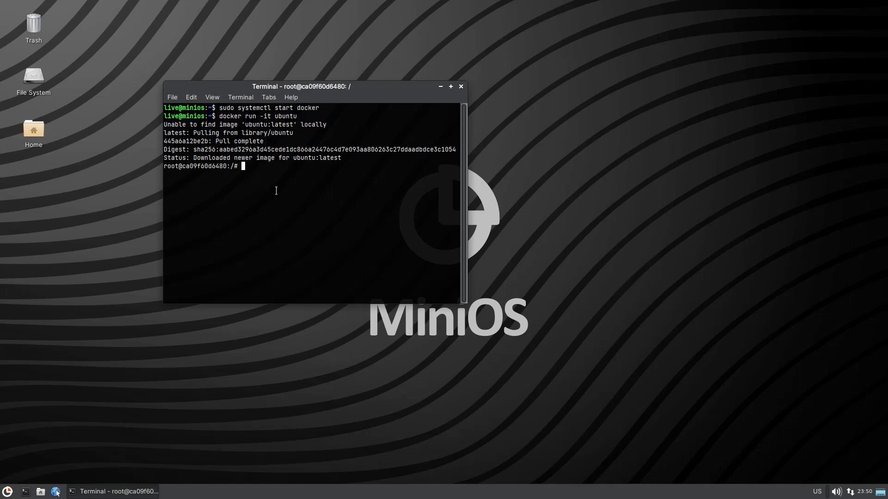
pyautogui.write('apt update')
pyautogui.press('Return')
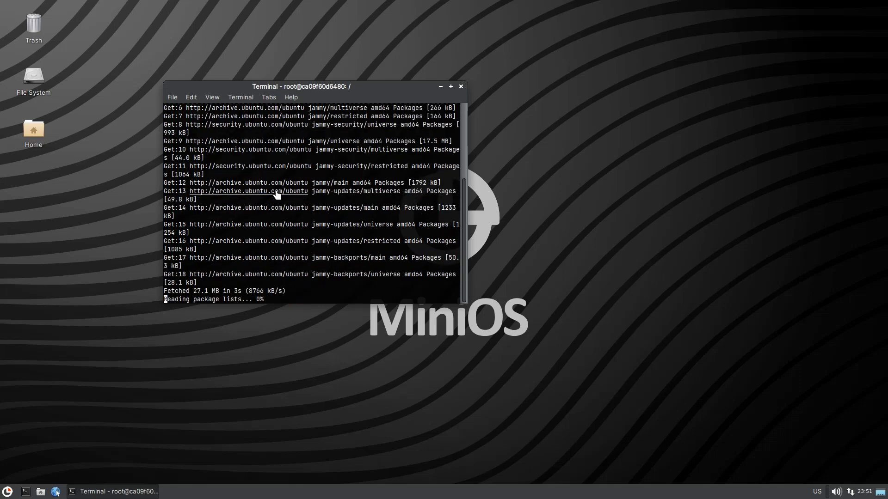
# Install neofetch in the container, correcting the 'spt' typo to 'apt install neofetch'.
pyautogui.write('spt i')
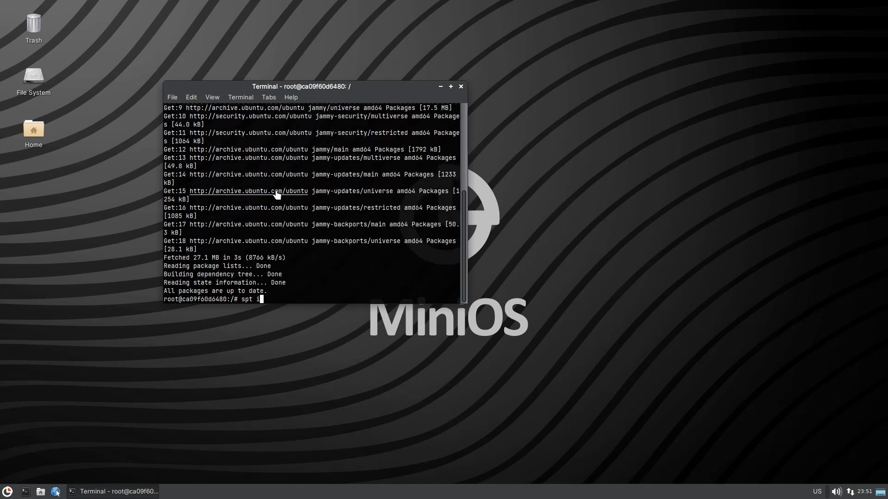
pyautogui.write('nstall neofetch')
pyautogui.press('Return')
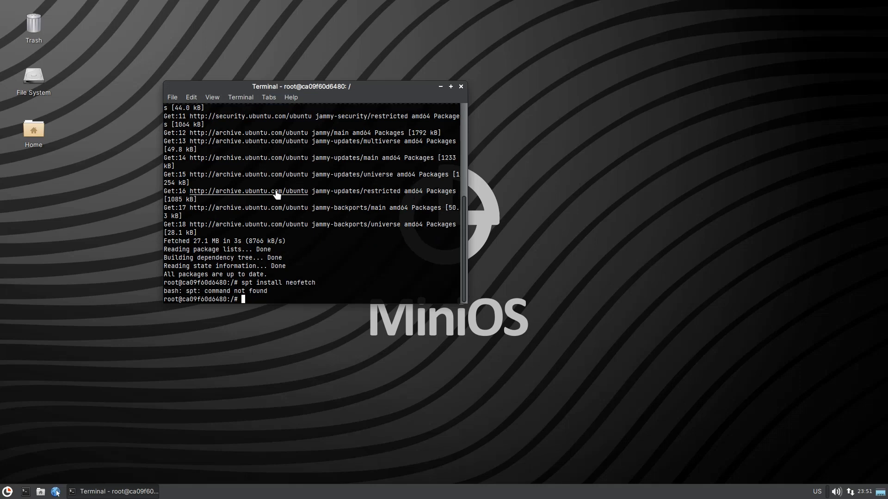
pyautogui.press('Up')
pyautogui.press('Home')
pyautogui.press('Delete')
pyautogui.write('a')
pyautogui.press('Return')
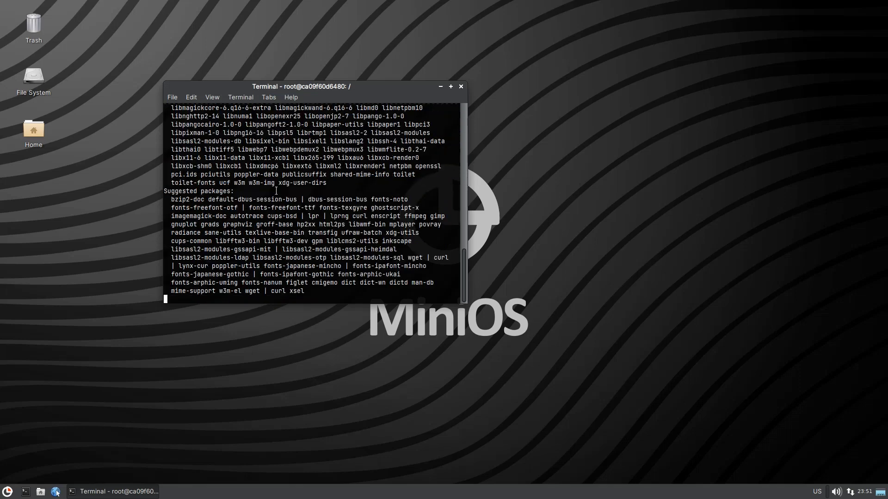
pyautogui.press('Return')
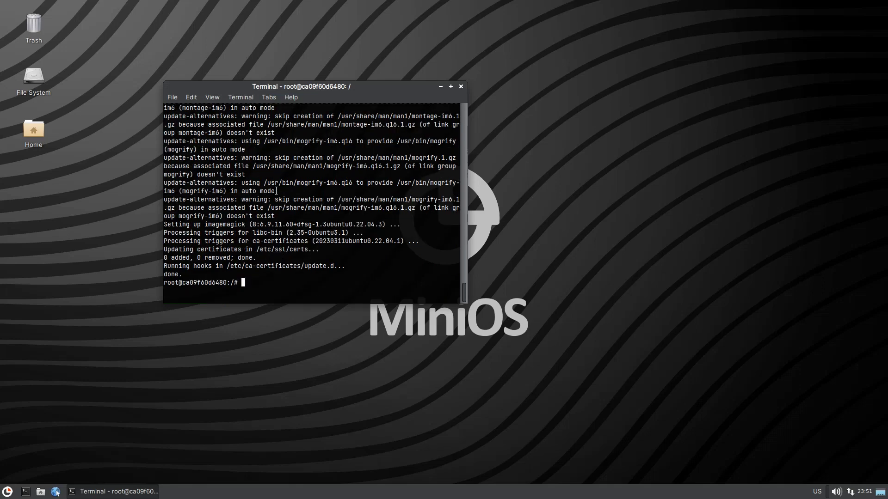
# Run neofetch to show the Ubuntu 22.04.3 system info, then exit the container shell.
pyautogui.write('neofetch')
pyautogui.press('Return')
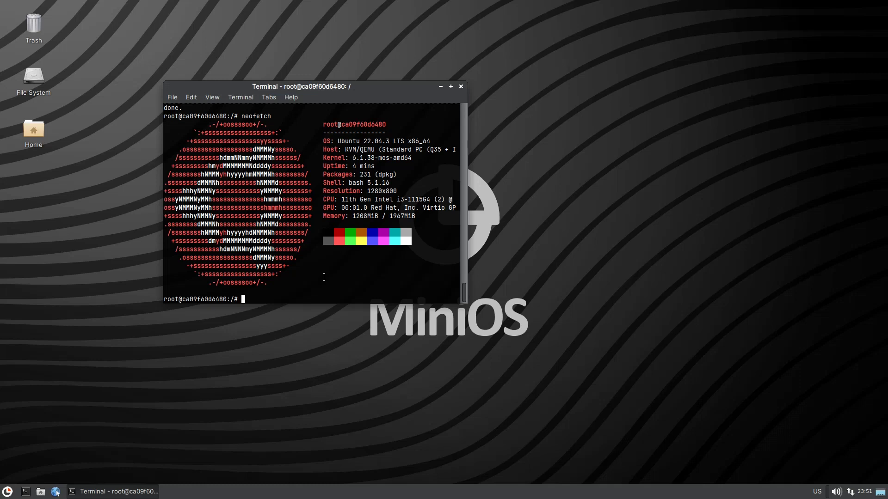
pyautogui.write('exit')
pyautogui.press('Return')
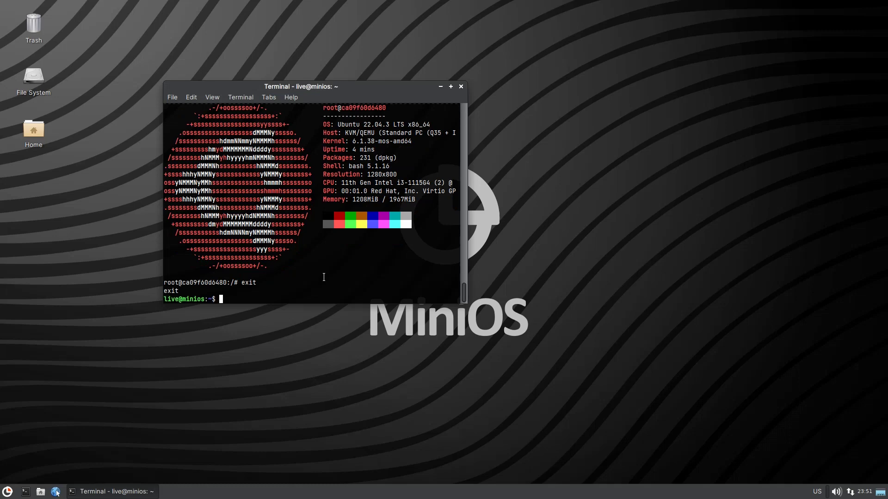
# In lazydocker, remove the exited silly_einstein container, then quit lazydocker.
pyautogui.write('lazydocker')
pyautogui.press('Return')
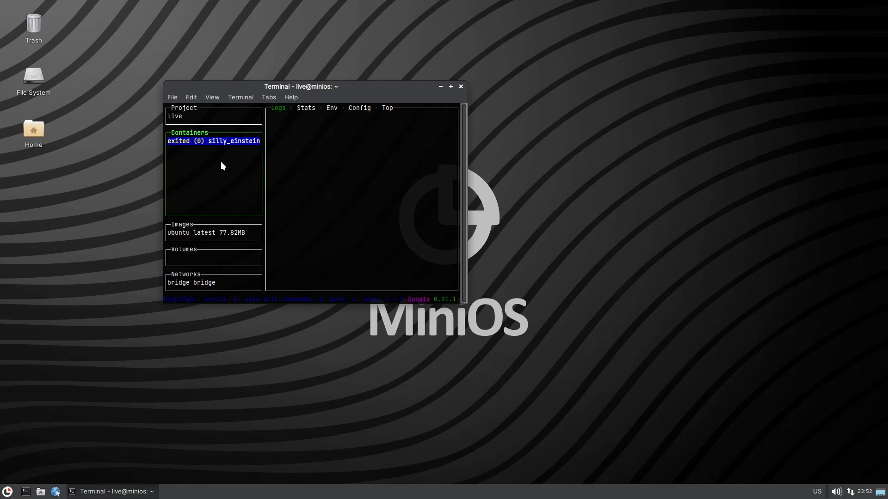
pyautogui.press('x')
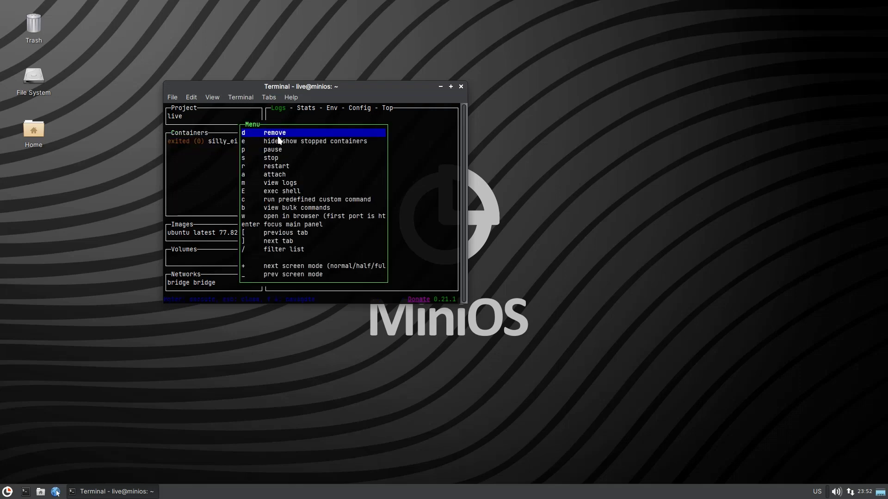
pyautogui.click(280, 135)
pyautogui.click(268, 191)
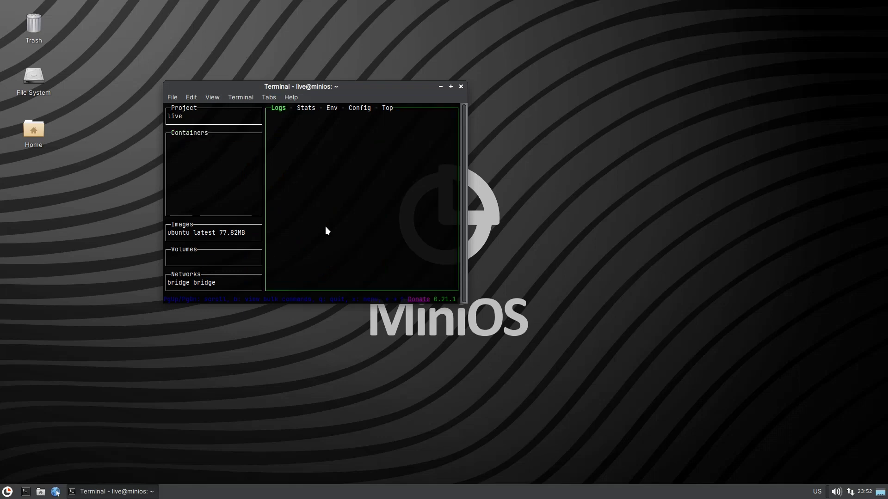
pyautogui.press('q')
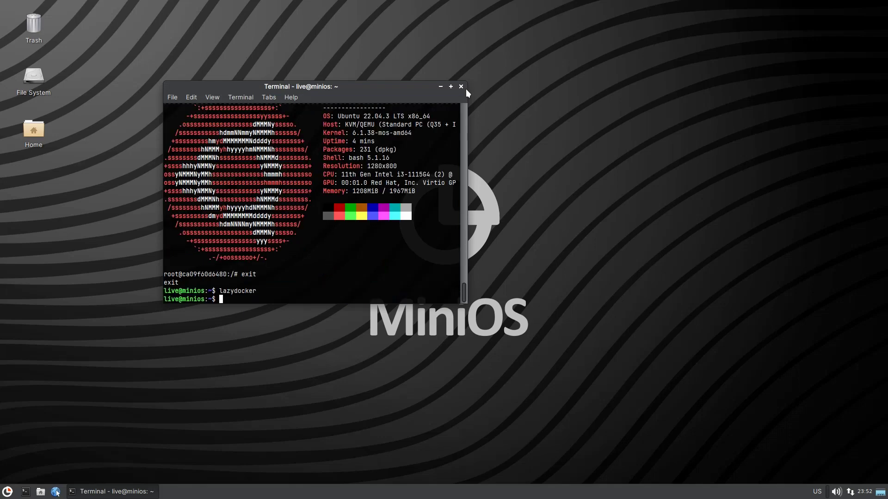
# Close the guest terminal, then browse the Whisker menu's System category and dismiss the menu.
pyautogui.click(461, 86)
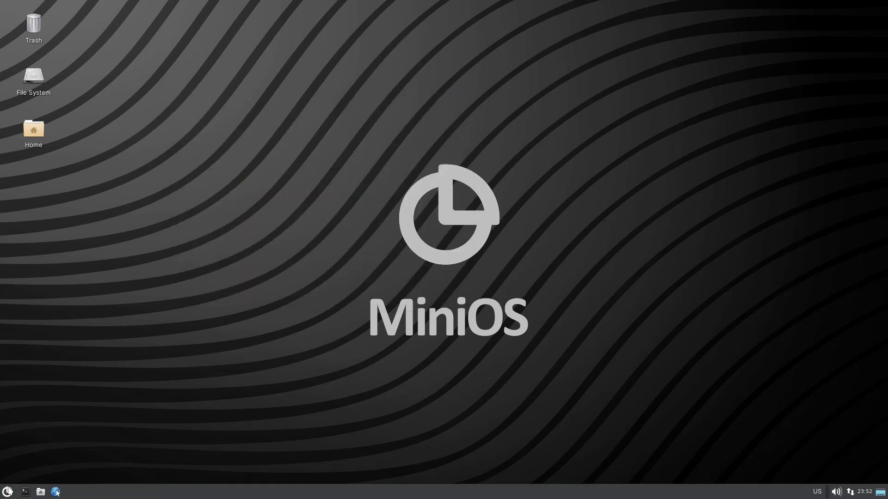
pyautogui.click(8, 491)
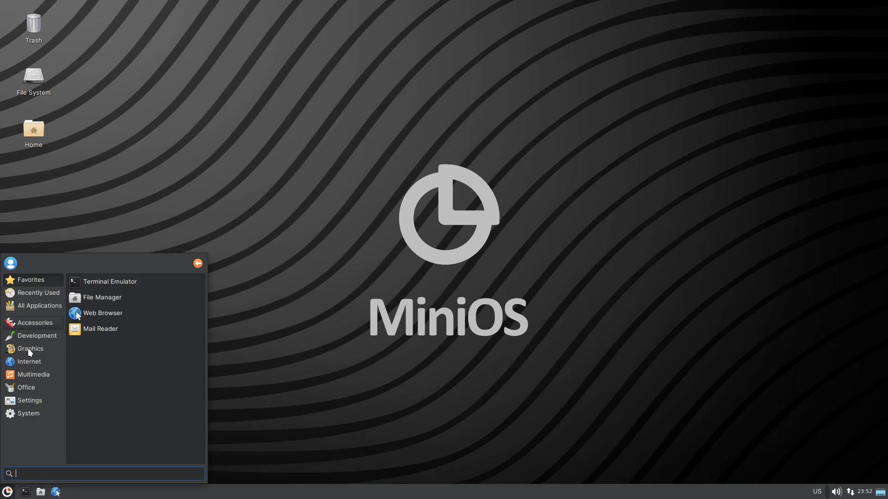
pyautogui.click(33, 419)
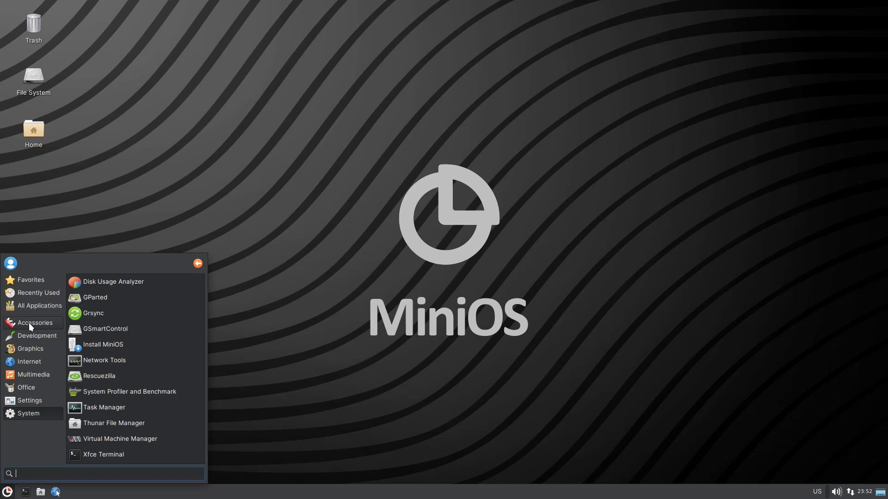
pyautogui.click(403, 41)
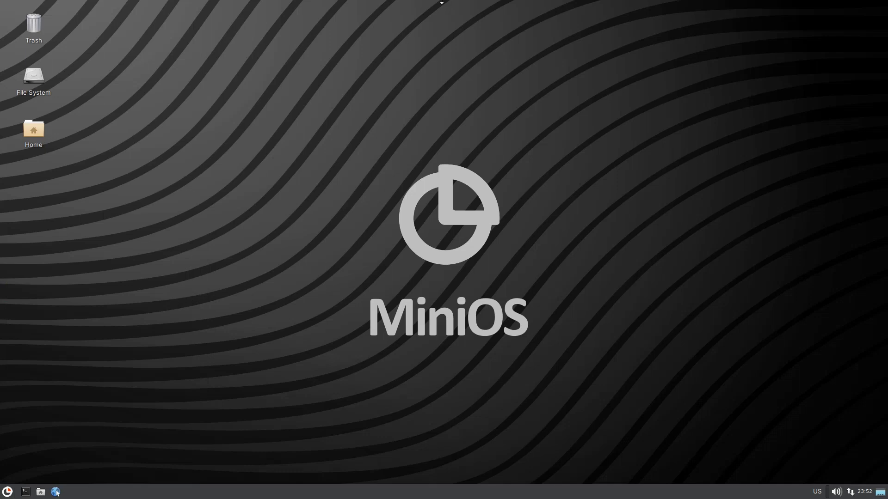
# Inspect the /minios/ .sb modules, 00-core through 03-xorg, in Xarchiver, then return to the MiniOS VM.
pyautogui.click(437, 13)
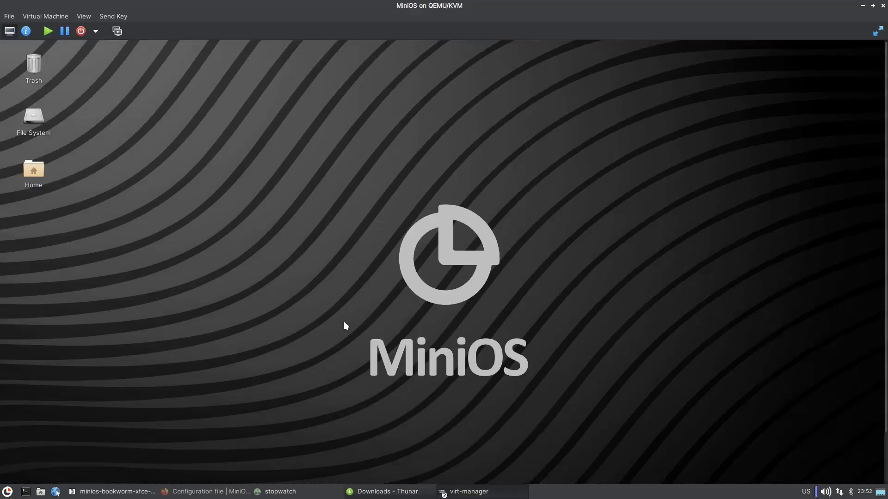
pyautogui.click(124, 493)
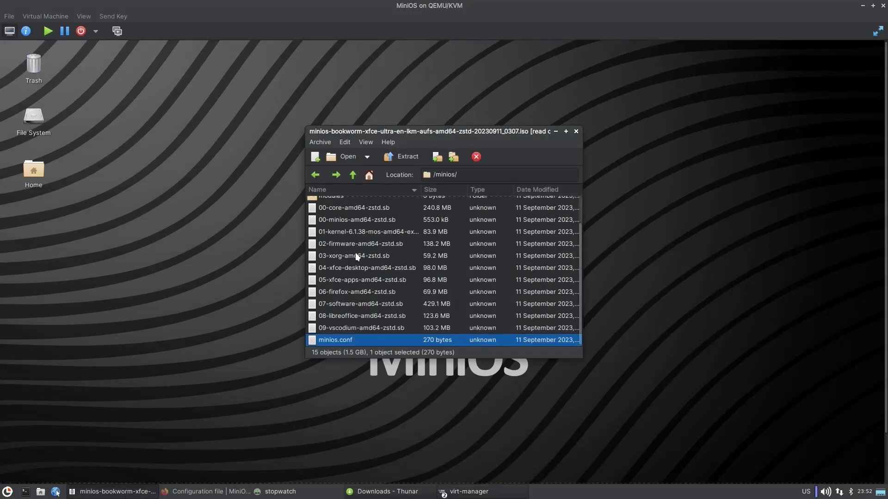
pyautogui.click(337, 209)
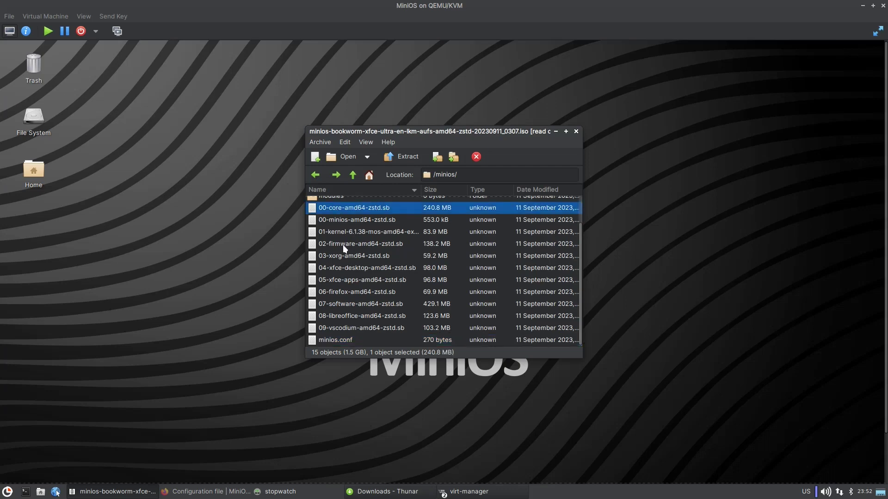
pyautogui.click(341, 220)
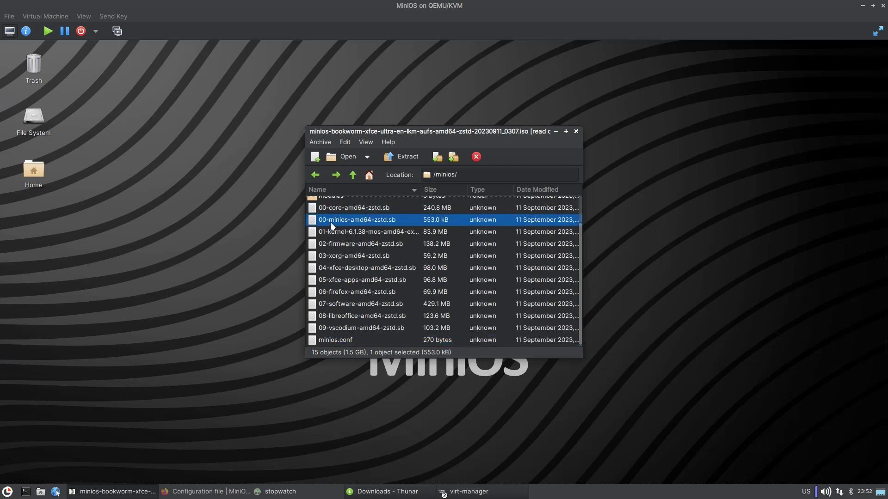
pyautogui.click(341, 233)
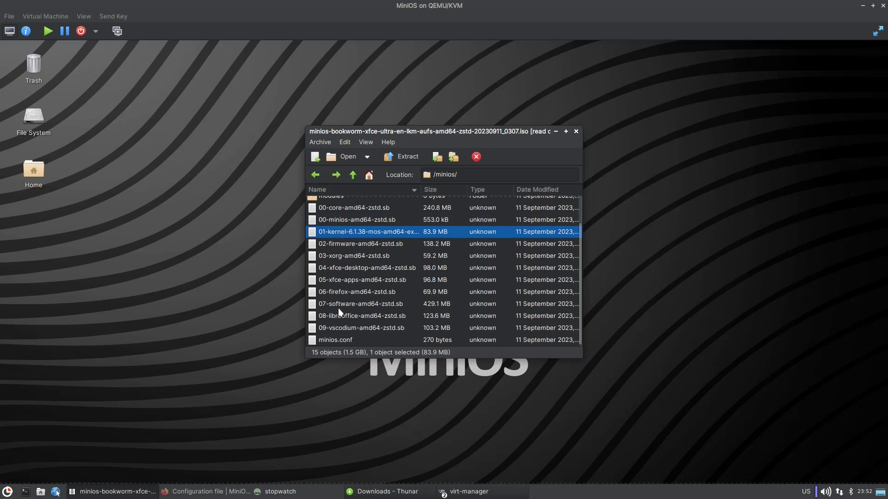
pyautogui.click(353, 244)
pyautogui.click(345, 255)
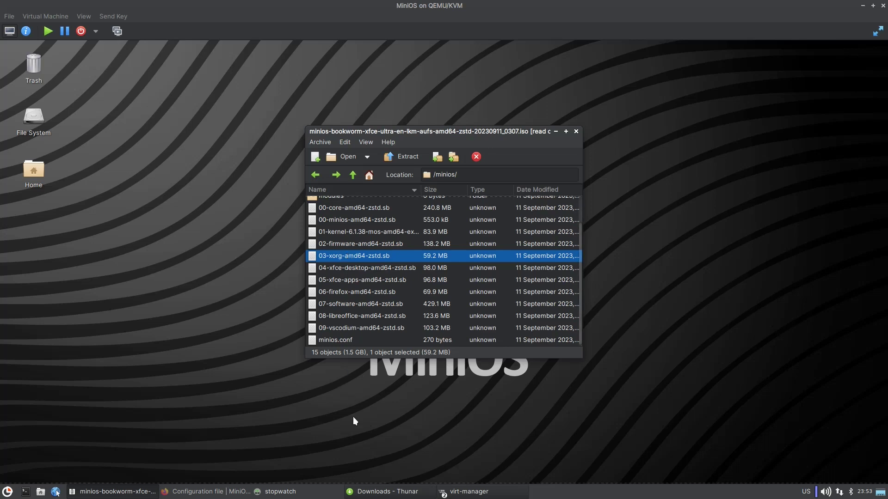
pyautogui.click(457, 491)
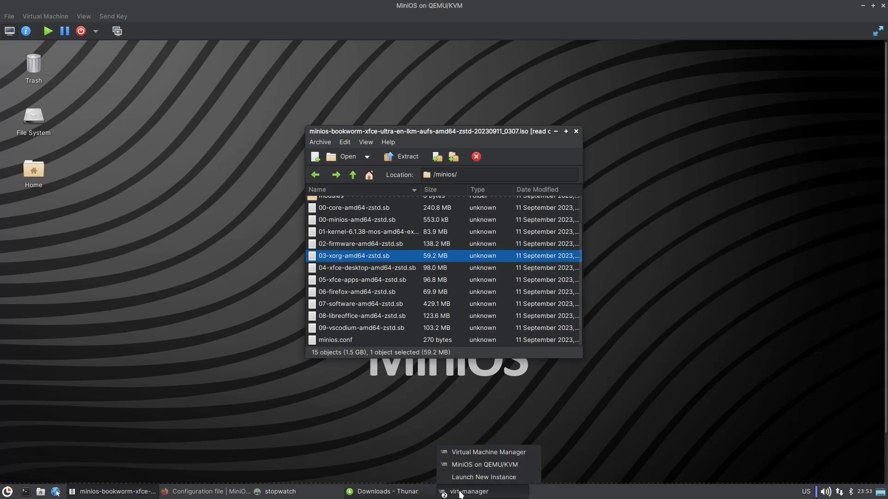
pyautogui.click(471, 464)
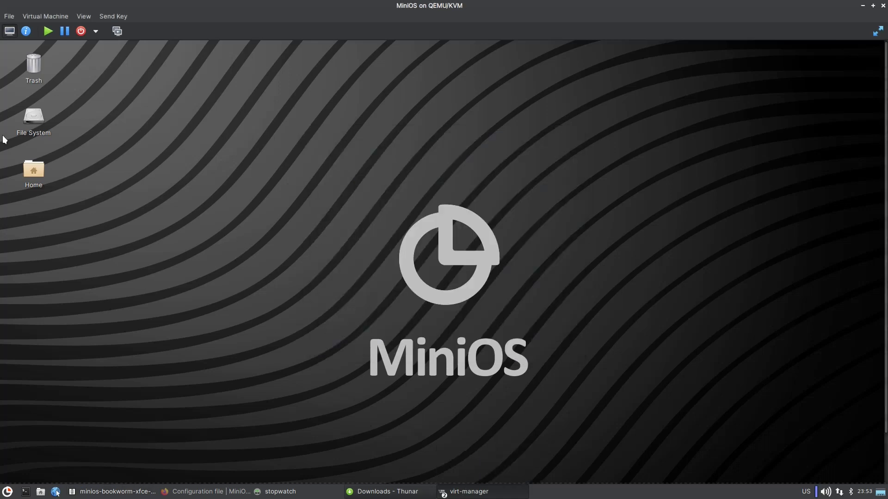
# In fullscreen, launch Double Commander from the guest's Accessories menu, then close it.
pyautogui.click(877, 31)
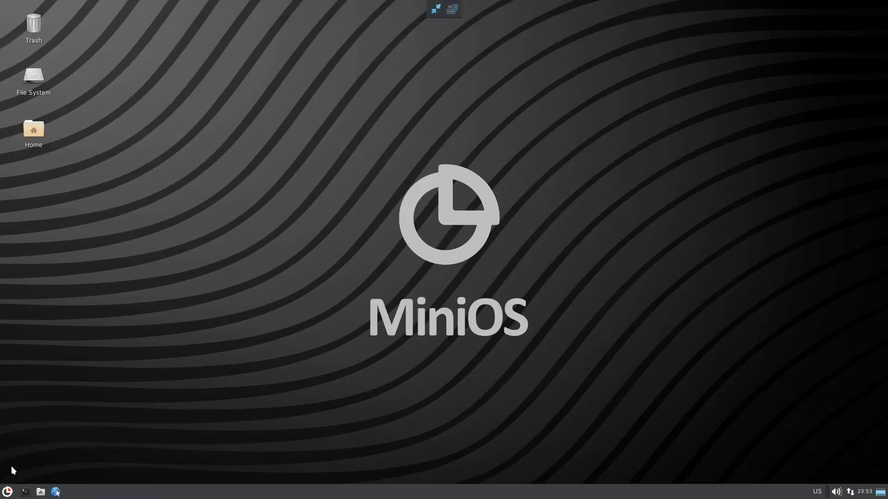
pyautogui.click(7, 492)
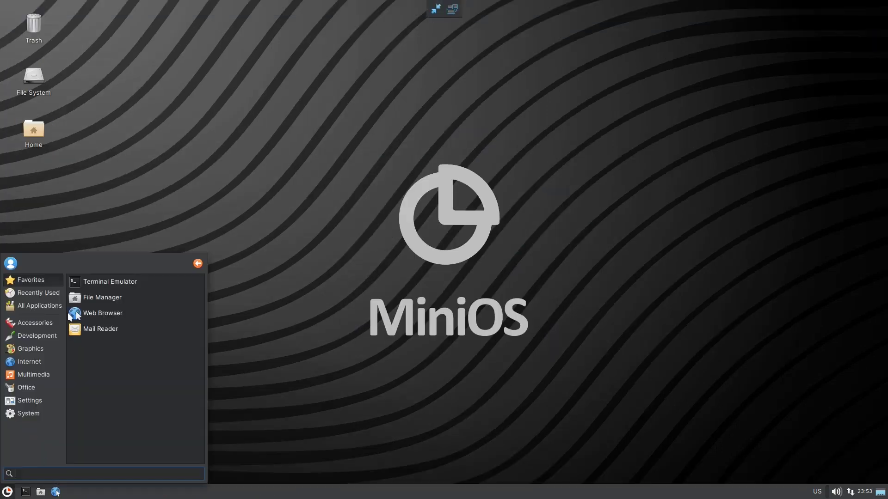
pyautogui.click(33, 322)
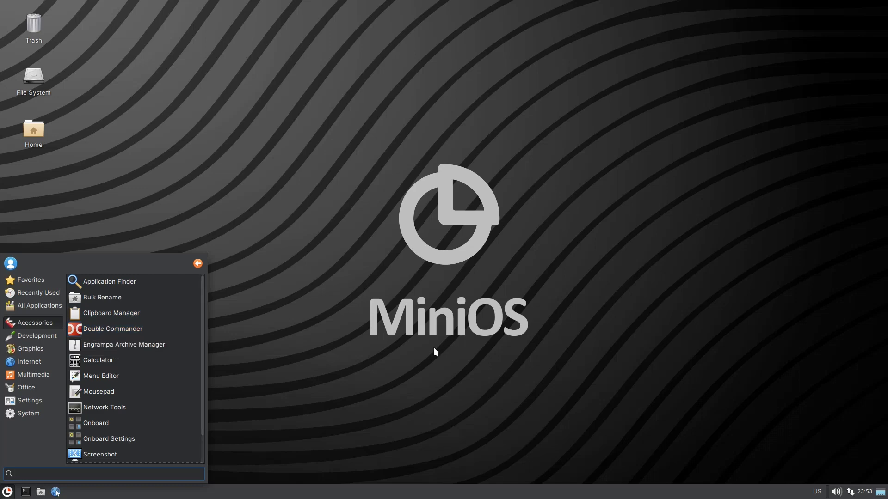
pyautogui.click(155, 330)
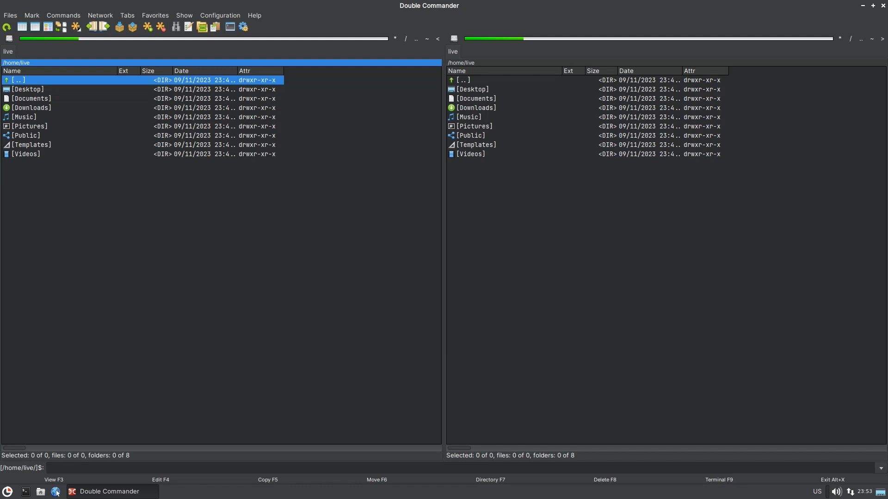
pyautogui.click(884, 7)
pyautogui.press('super')
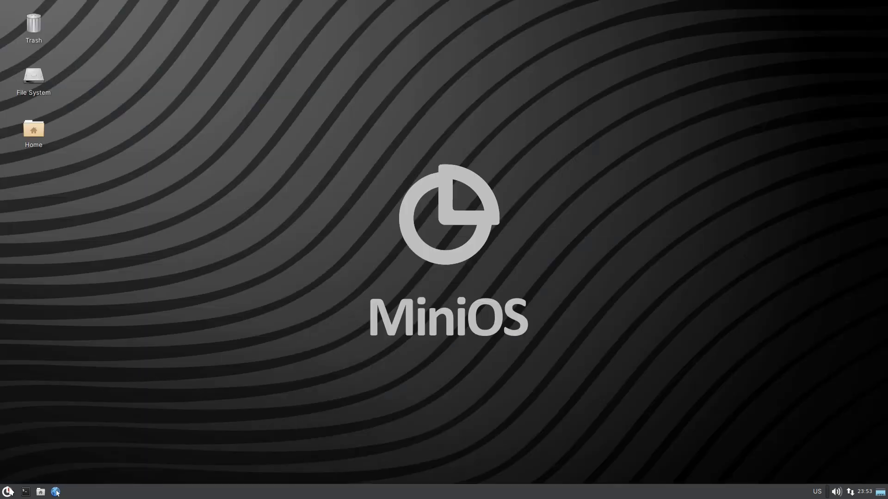
pyautogui.click(39, 329)
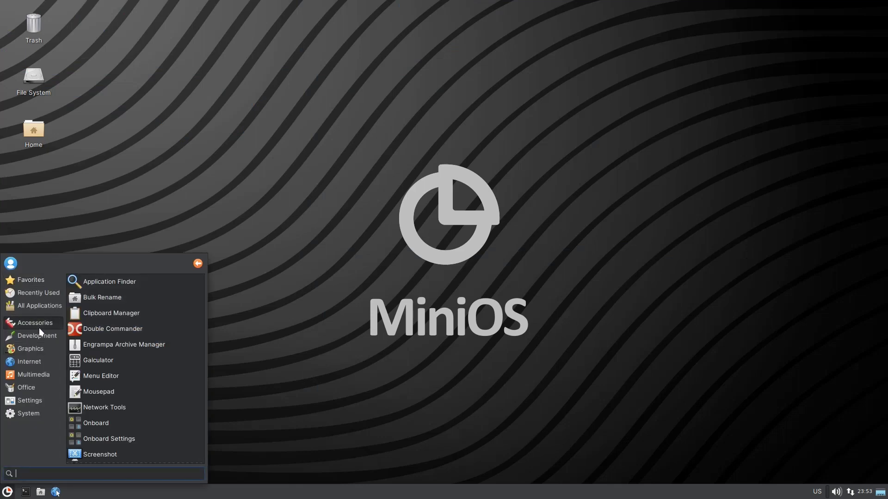
pyautogui.scroll(-2, 117, 340)
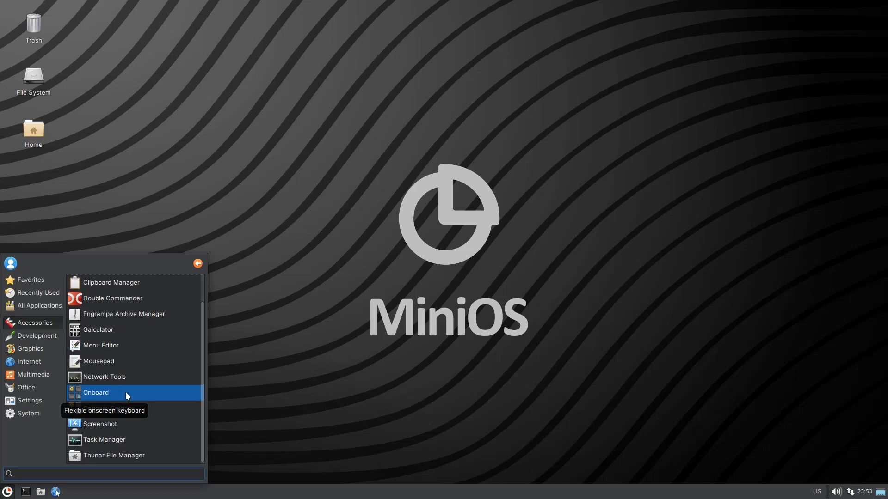
pyautogui.click(156, 392)
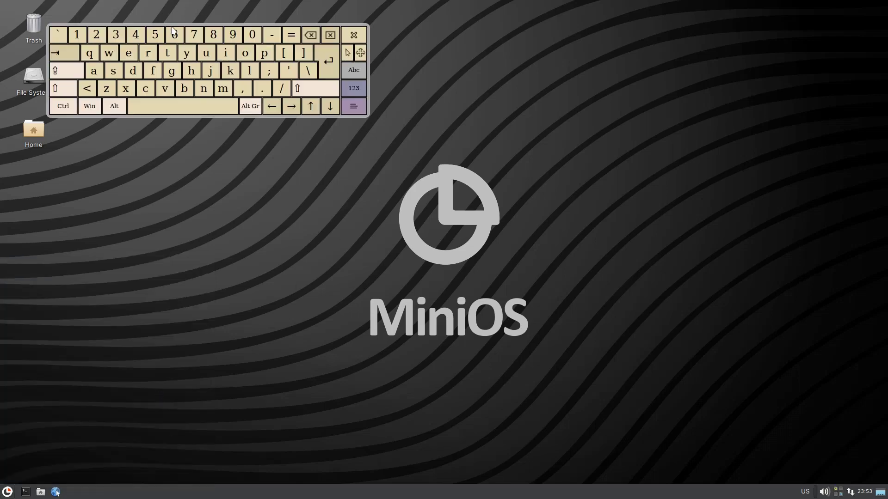
pyautogui.moveTo(172, 26); pyautogui.dragTo(342, 5)
pyautogui.moveTo(368, 116); pyautogui.dragTo(521, 177)
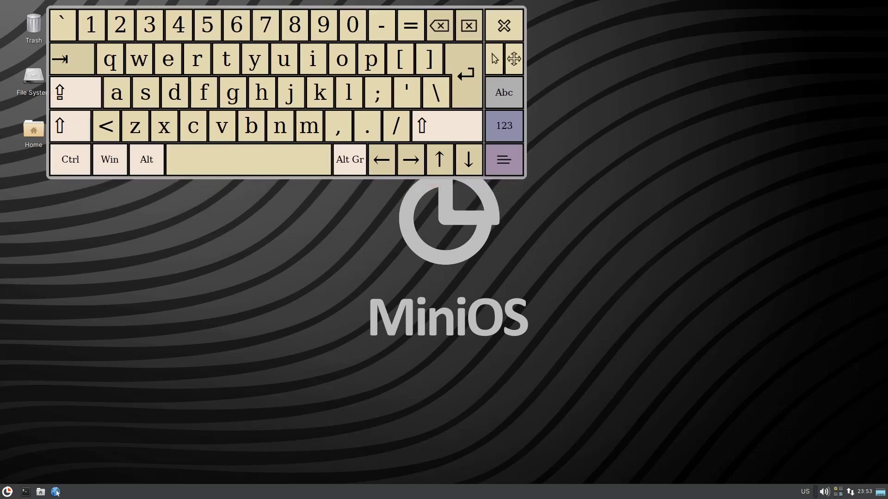
pyautogui.click(506, 33)
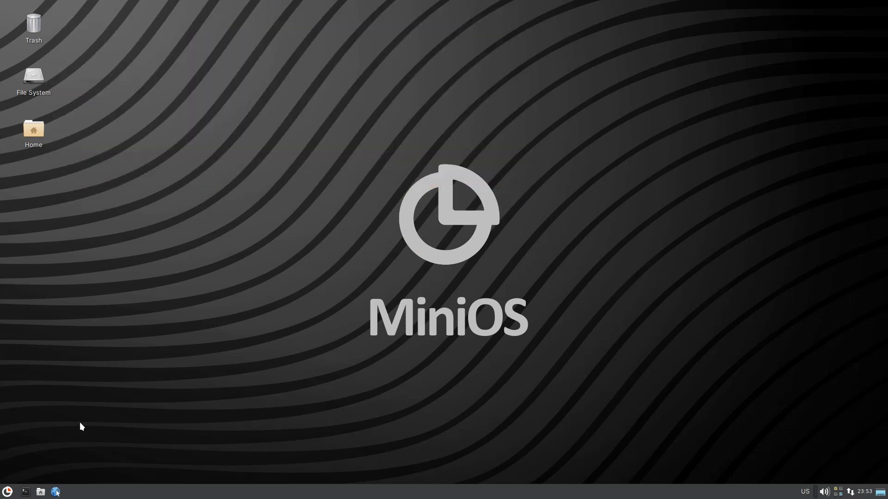
pyautogui.click(7, 492)
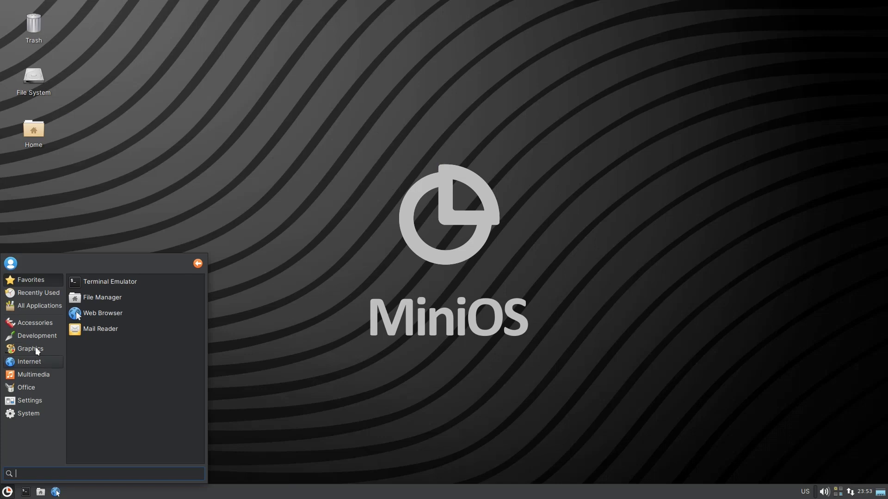
pyautogui.click(37, 322)
pyautogui.scroll(-1, 101, 451)
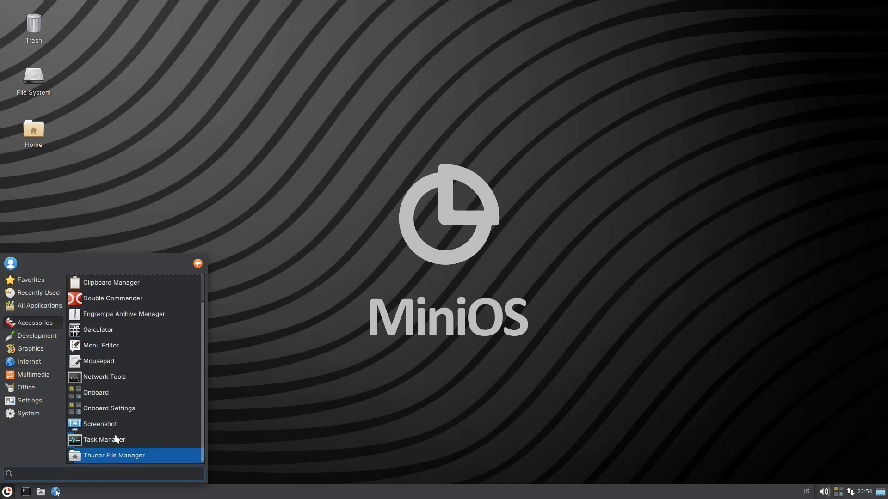
pyautogui.click(121, 376)
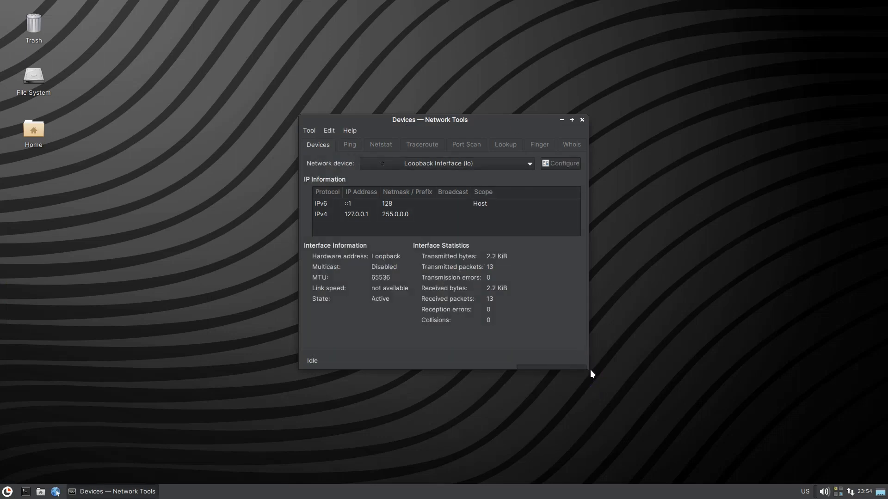
pyautogui.moveTo(587, 367); pyautogui.dragTo(635, 410)
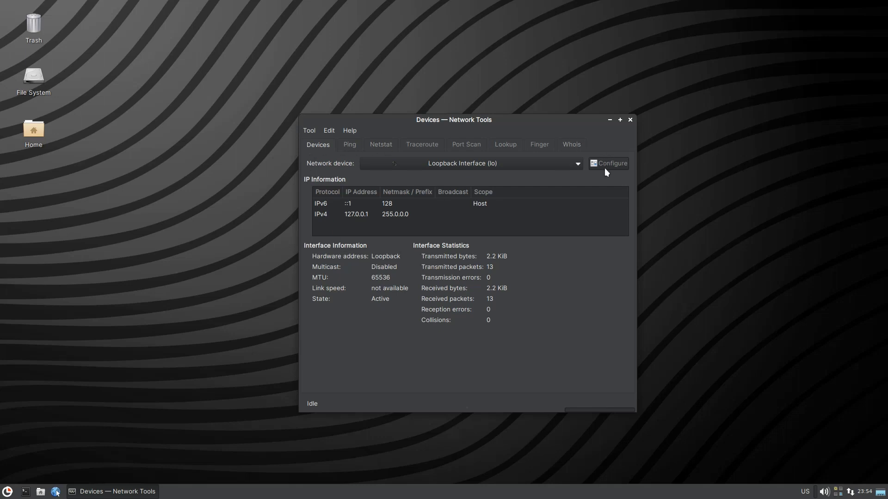
pyautogui.click(630, 120)
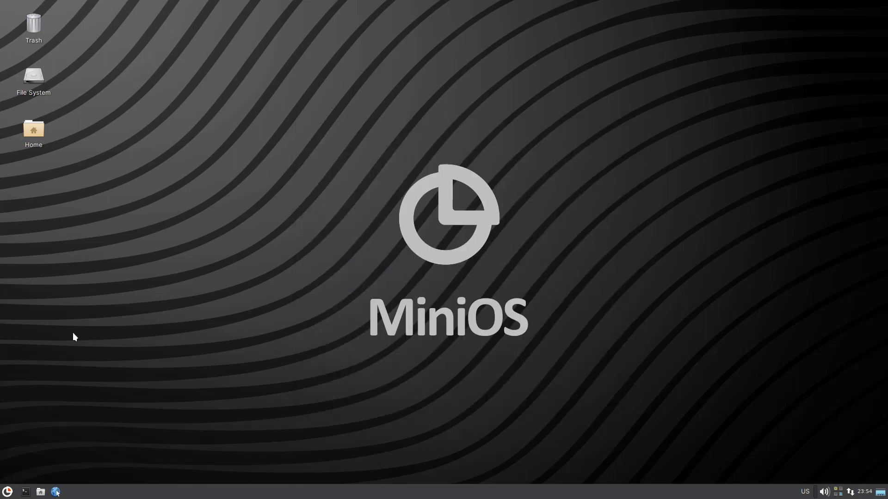
pyautogui.click(7, 491)
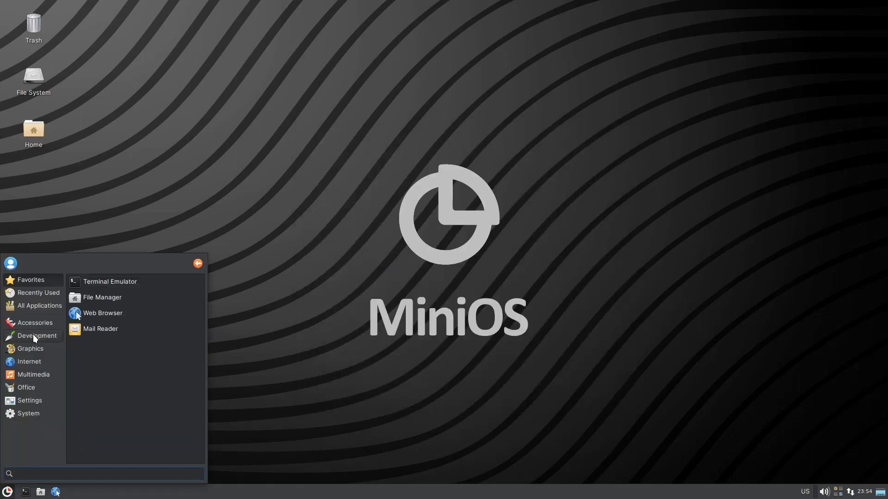
pyautogui.click(34, 336)
pyautogui.click(37, 322)
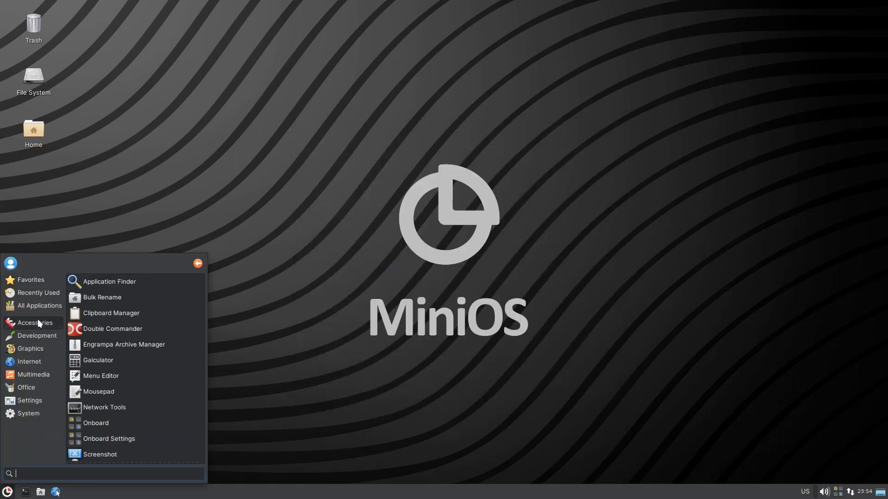
pyautogui.scroll(-2, 84, 350)
pyautogui.click(41, 335)
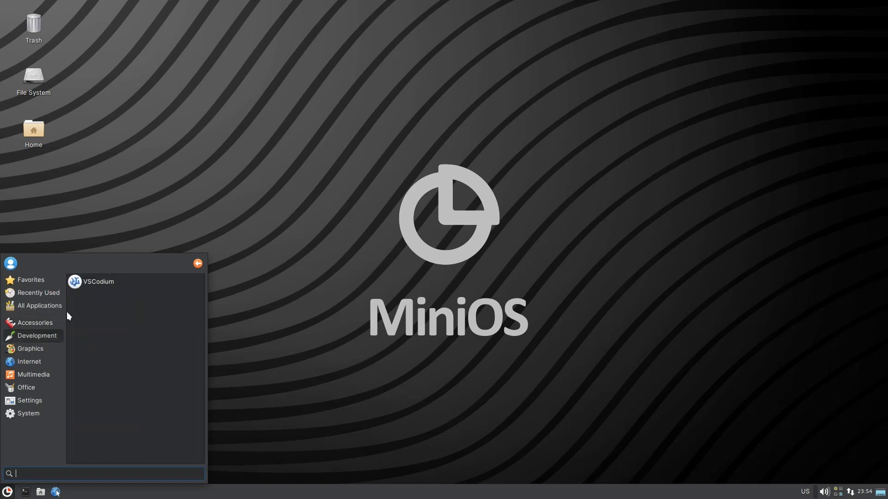
pyautogui.click(94, 284)
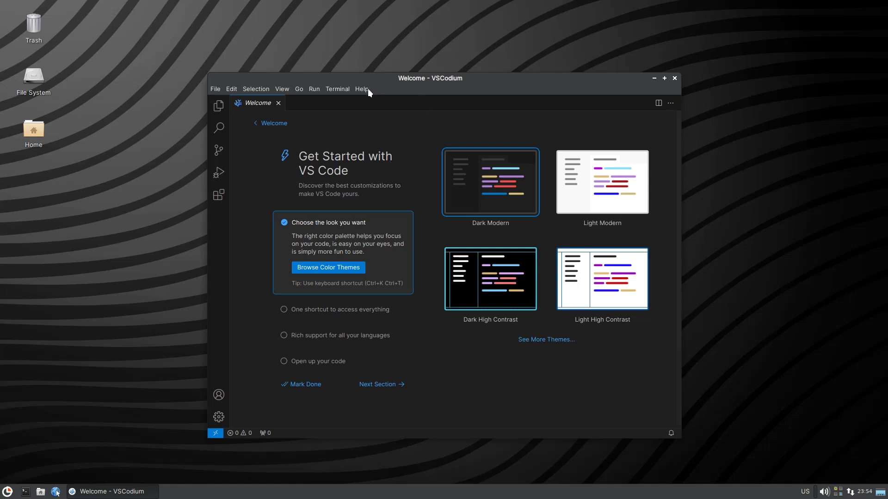
pyautogui.doubleClick(445, 76)
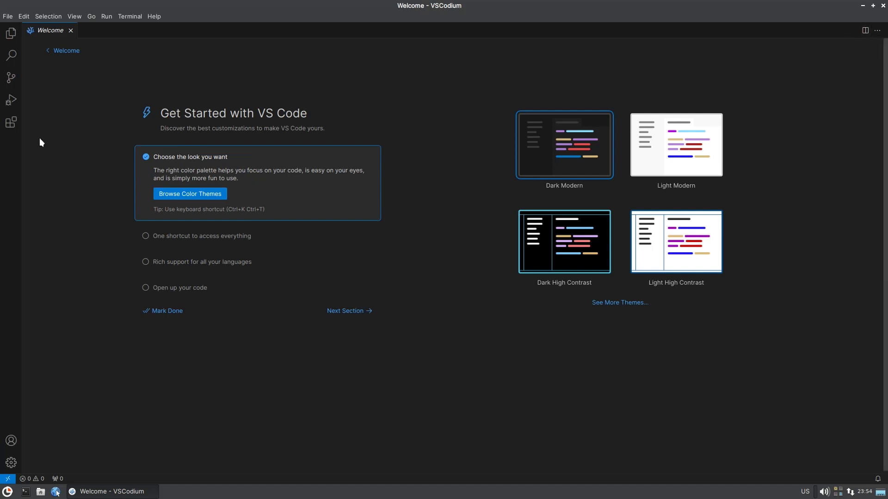
pyautogui.click(11, 123)
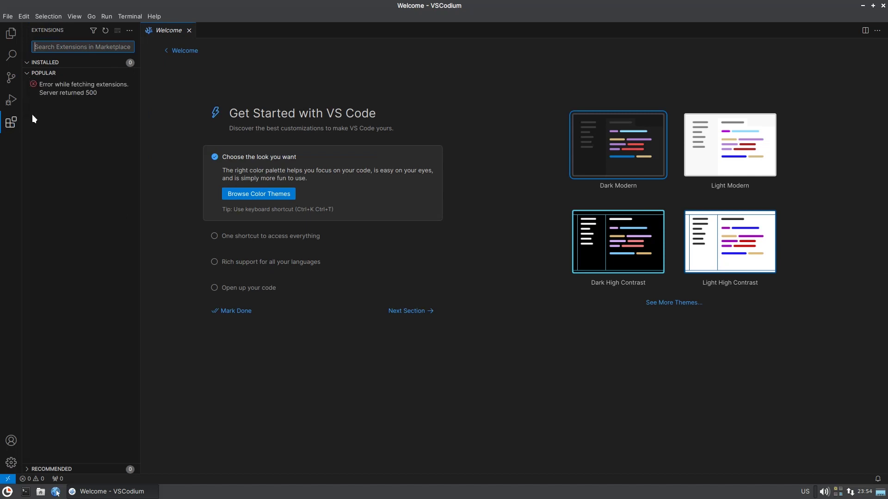
pyautogui.click(28, 73)
pyautogui.click(29, 74)
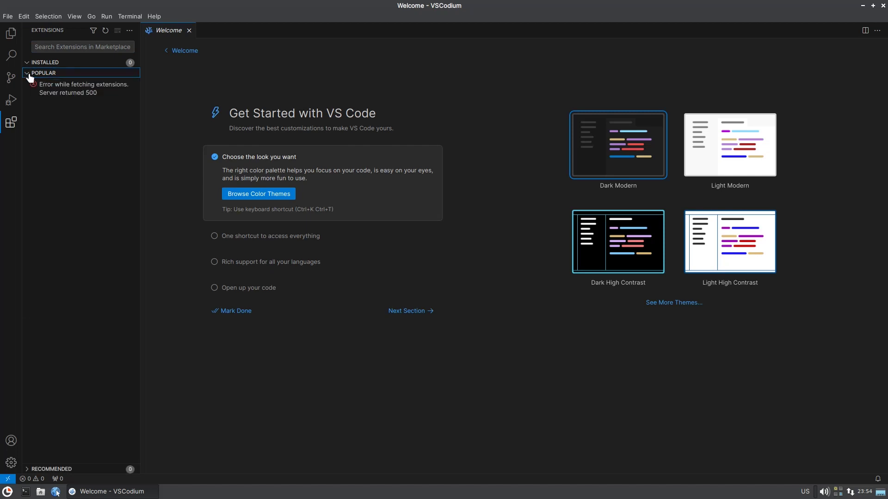
pyautogui.click(29, 75)
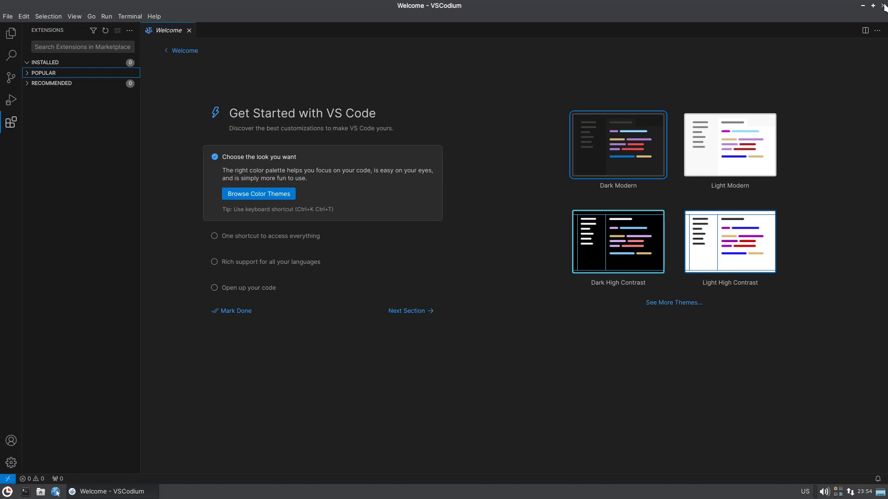
pyautogui.click(11, 34)
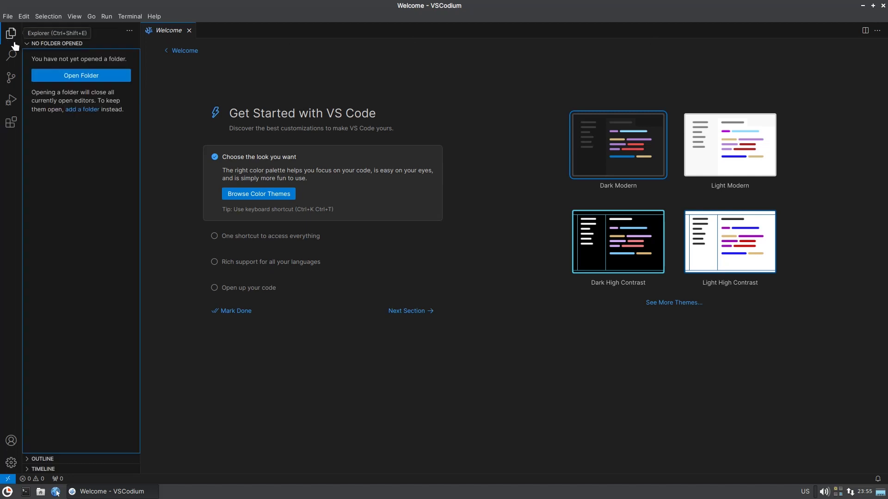
pyautogui.click(882, 5)
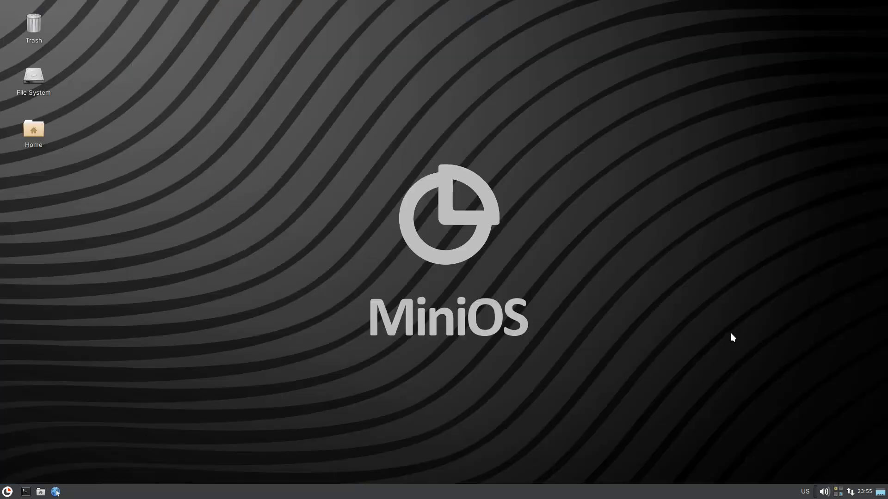
# Quit the Onboard keyboard from its tray icon, then browse the Graphics, Office and Multimedia menu categories.
pyautogui.rightClick(836, 493)
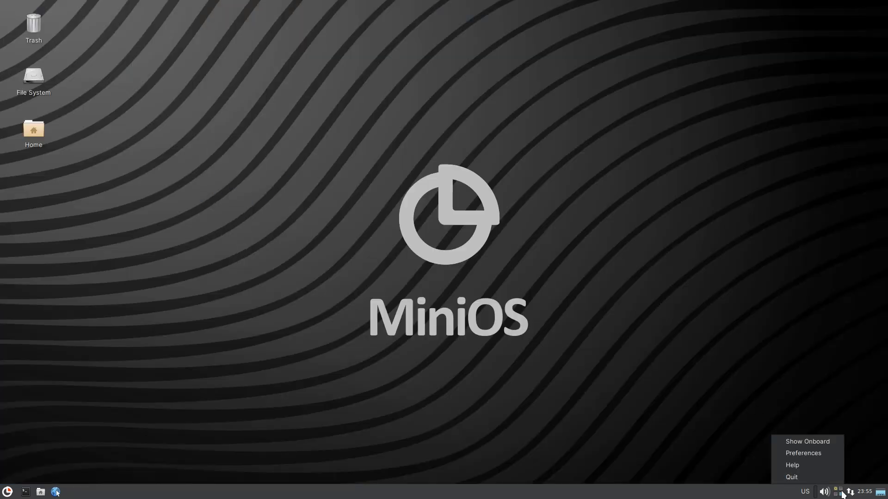
pyautogui.click(819, 479)
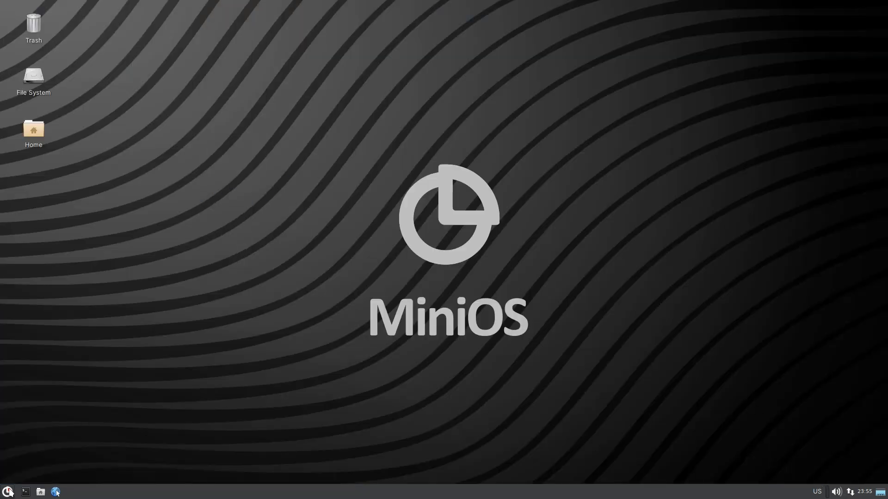
pyautogui.click(7, 492)
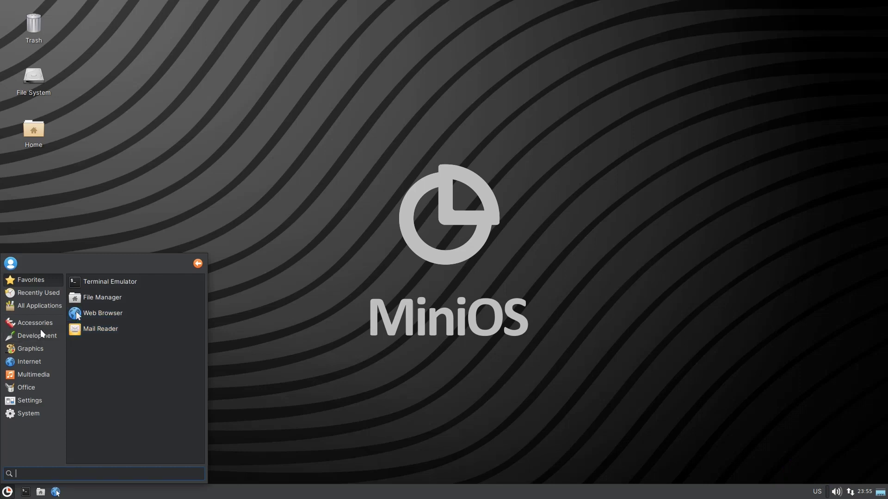
pyautogui.click(39, 348)
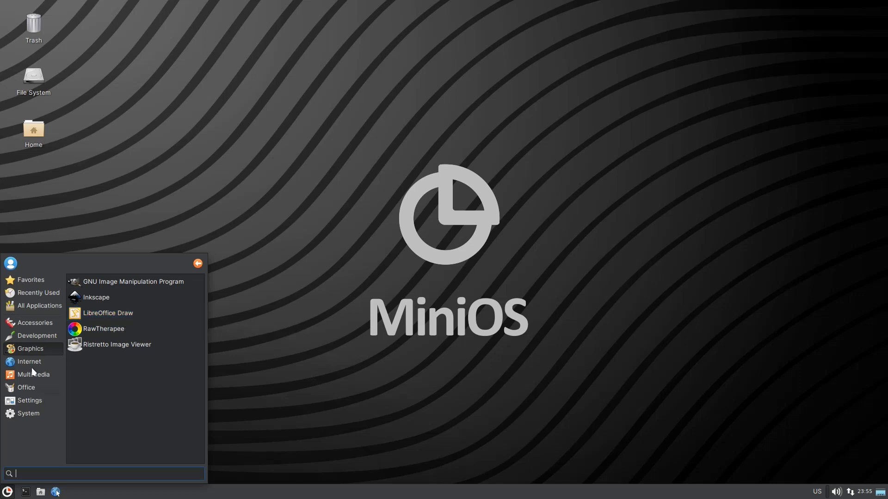
pyautogui.click(33, 390)
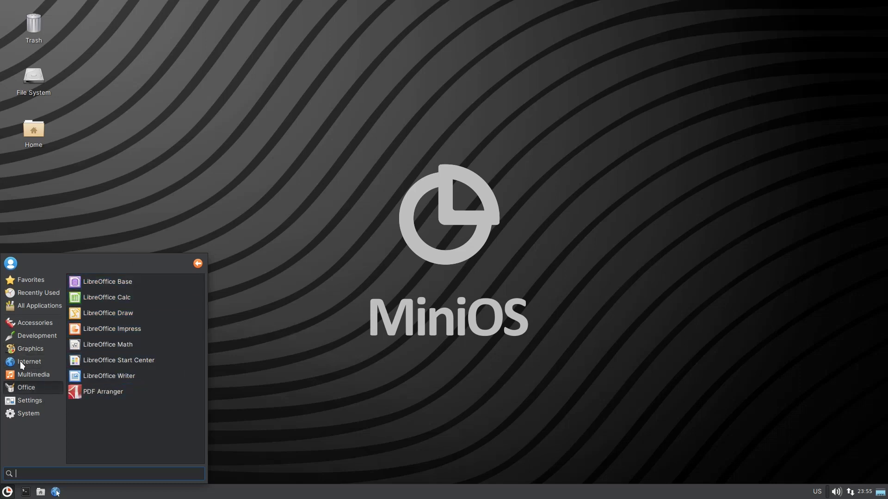
pyautogui.click(21, 374)
pyautogui.moveTo(32, 405)
pyautogui.scroll(-5, 159, 359)
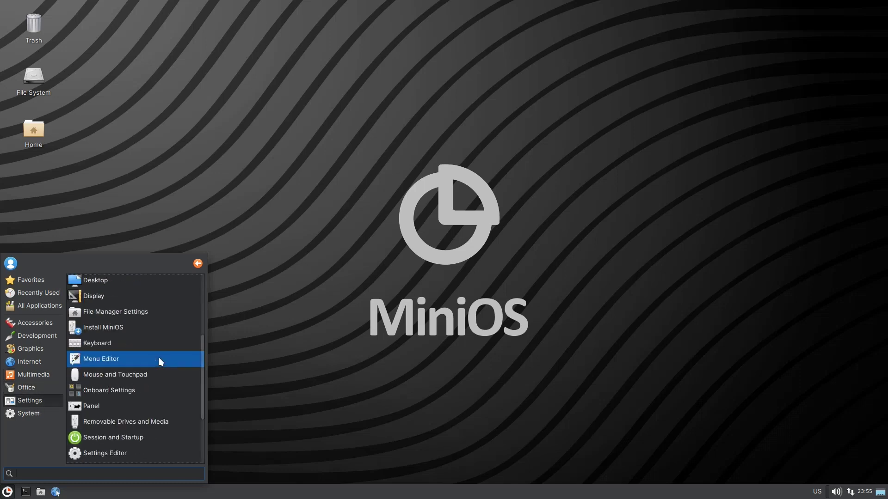
pyautogui.scroll(-1, 157, 357)
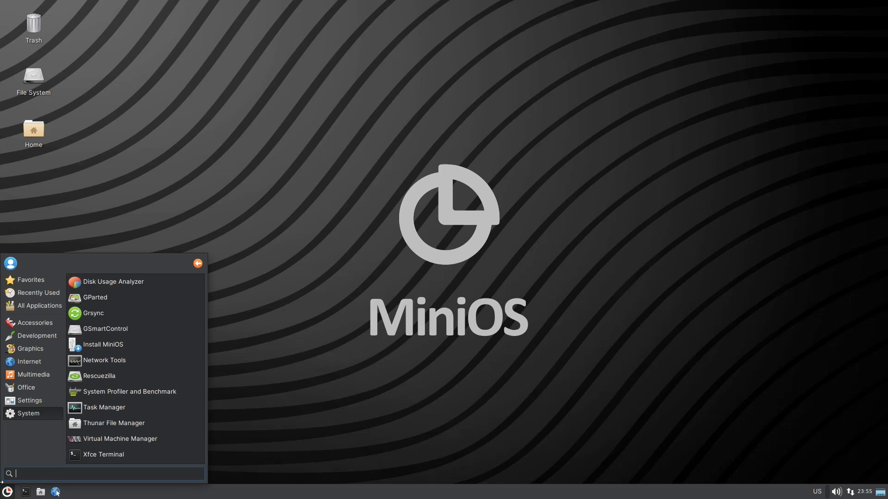
pyautogui.click(9, 493)
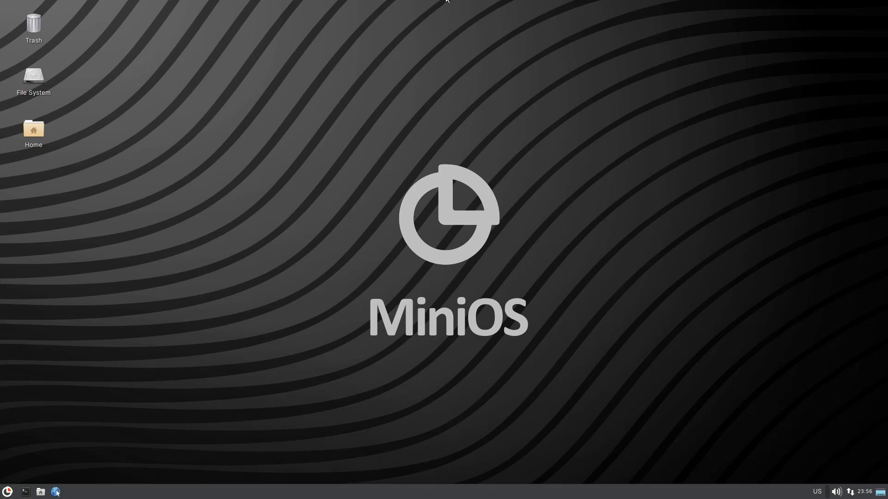
# Leave fullscreen, restore the VM window, and Force Off the MiniOS VM.
pyautogui.click(436, 9)
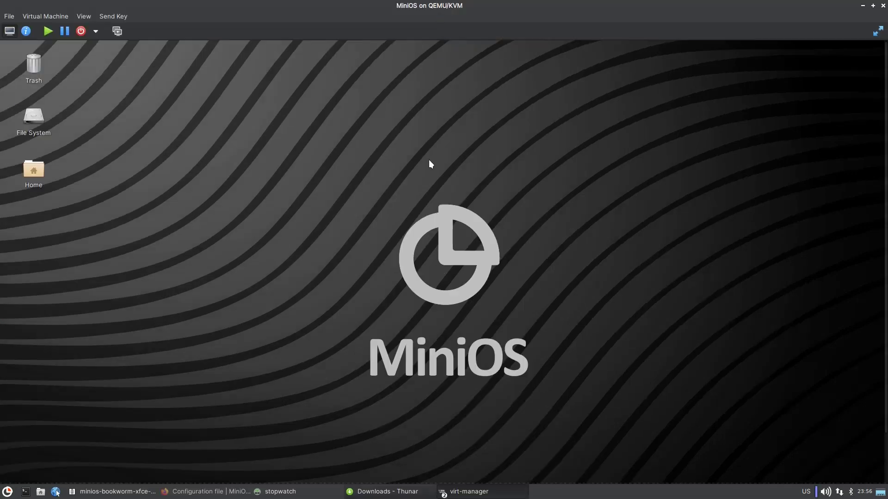
pyautogui.doubleClick(444, 10)
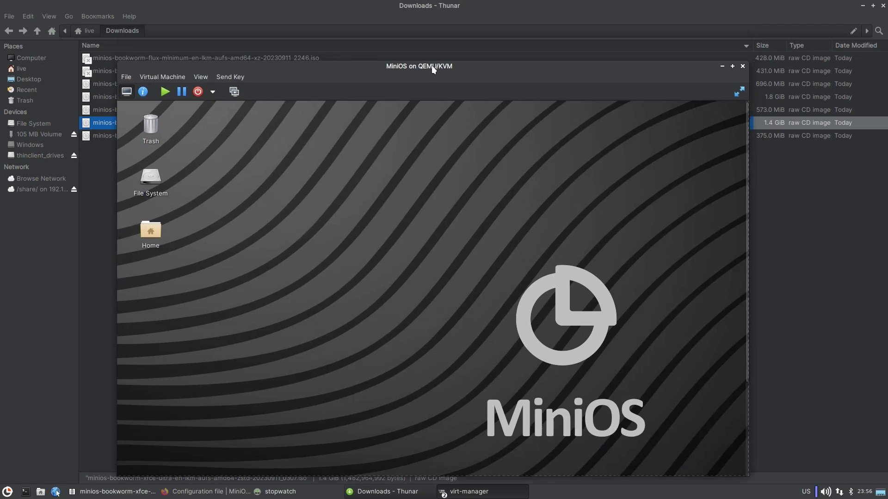
pyautogui.click(212, 92)
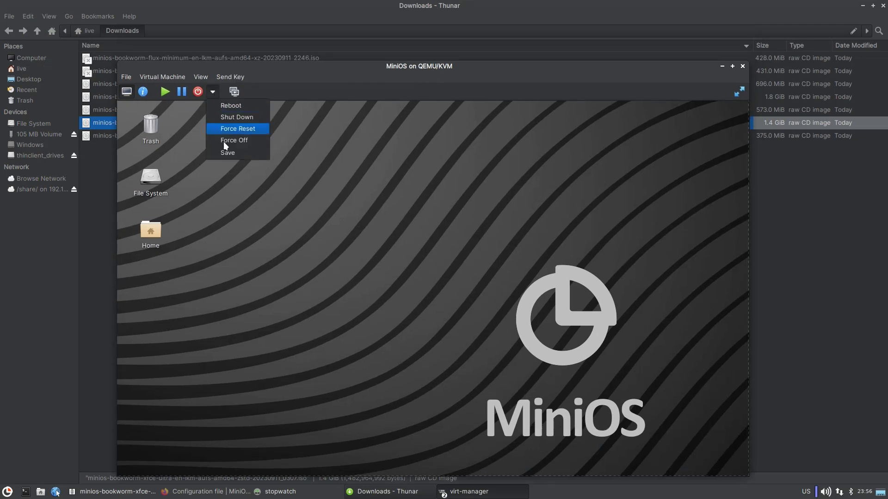
pyautogui.click(224, 141)
pyautogui.click(469, 324)
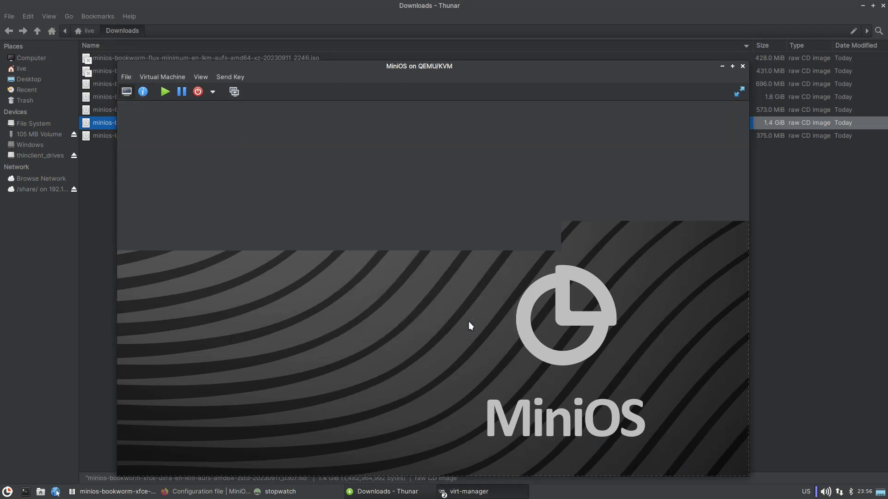
# Close the VM console and Xarchiver, then restore and re-maximize the Thunar Downloads window.
pyautogui.click(742, 66)
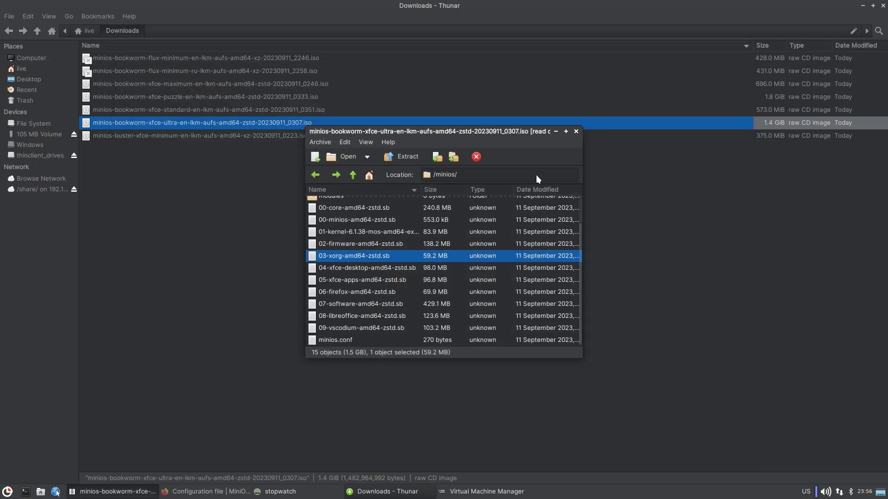
pyautogui.click(576, 131)
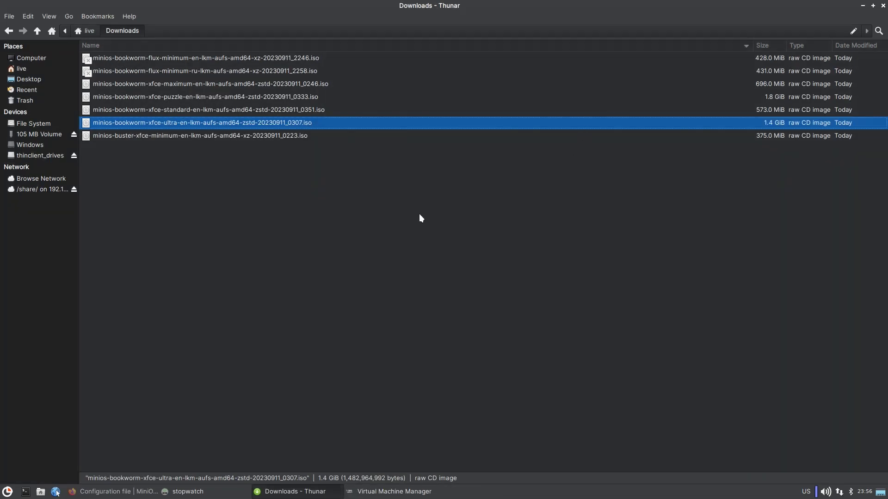
pyautogui.click(396, 215)
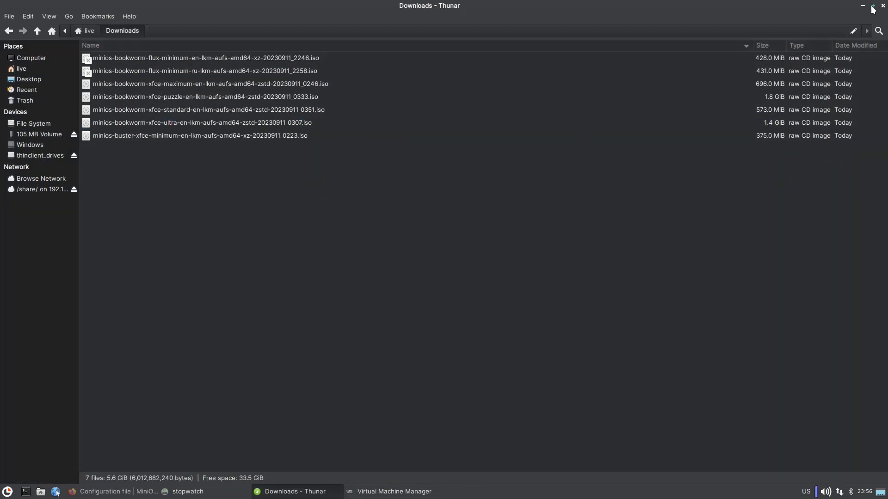
pyautogui.click(872, 6)
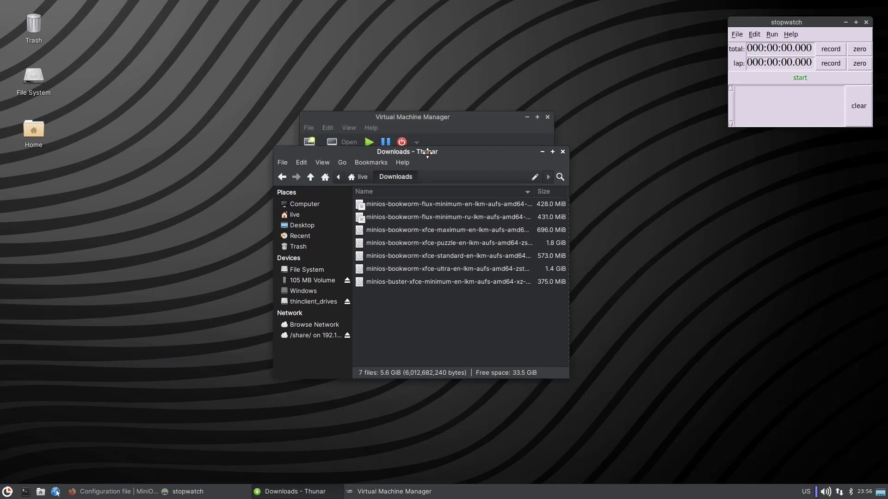
pyautogui.doubleClick(423, 135)
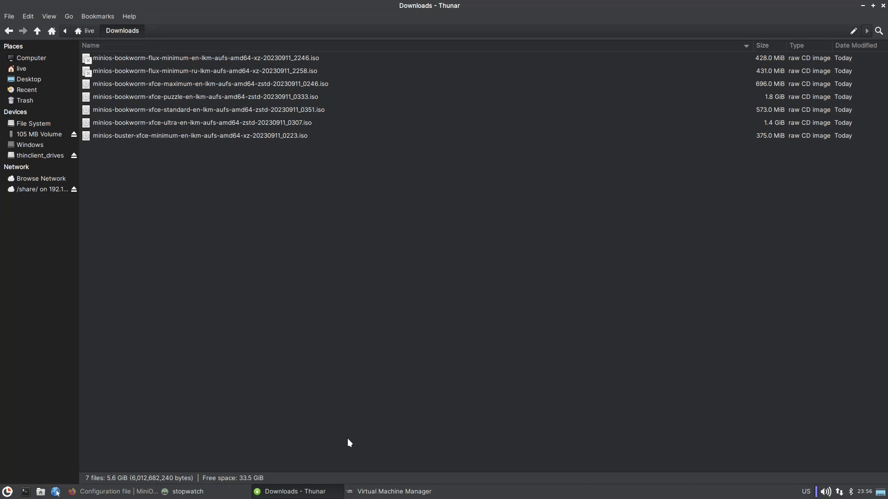
pyautogui.click(370, 493)
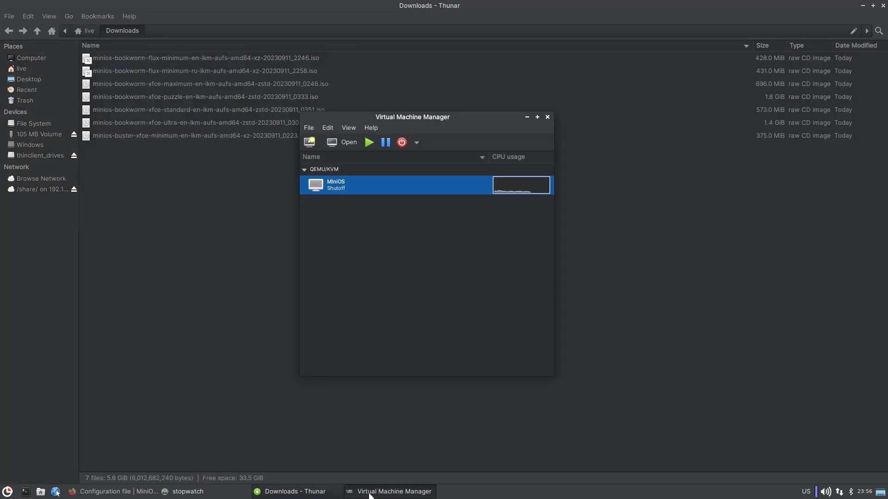
# Browse the MiniOS VM's context, File, Edit and View menus, then open its console.
pyautogui.rightClick(395, 184)
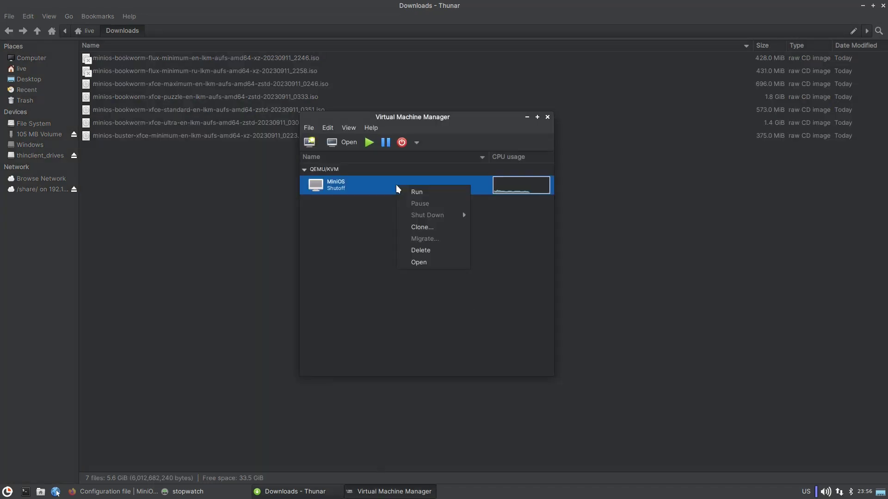
pyautogui.click(313, 130)
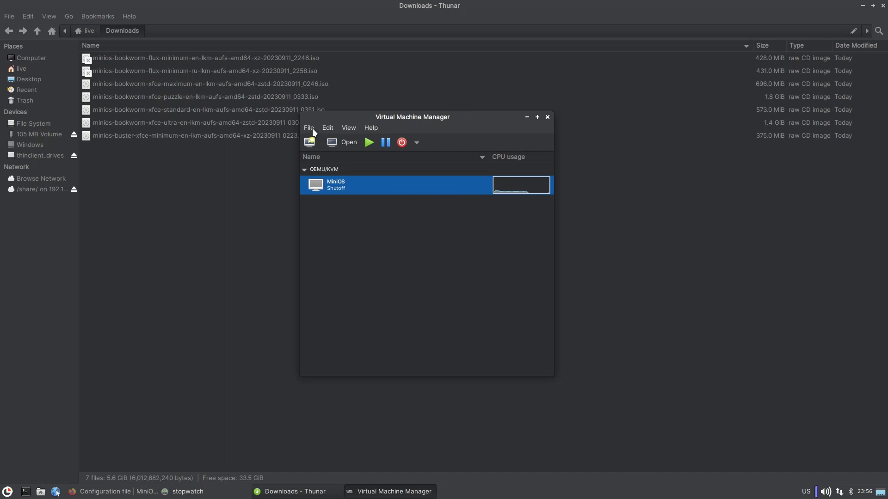
pyautogui.click(312, 129)
pyautogui.click(333, 129)
pyautogui.click(330, 128)
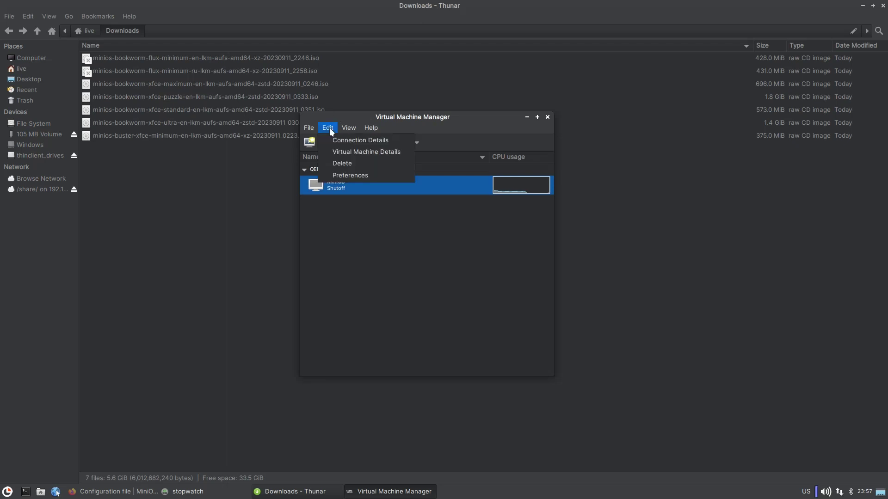
pyautogui.click(345, 118)
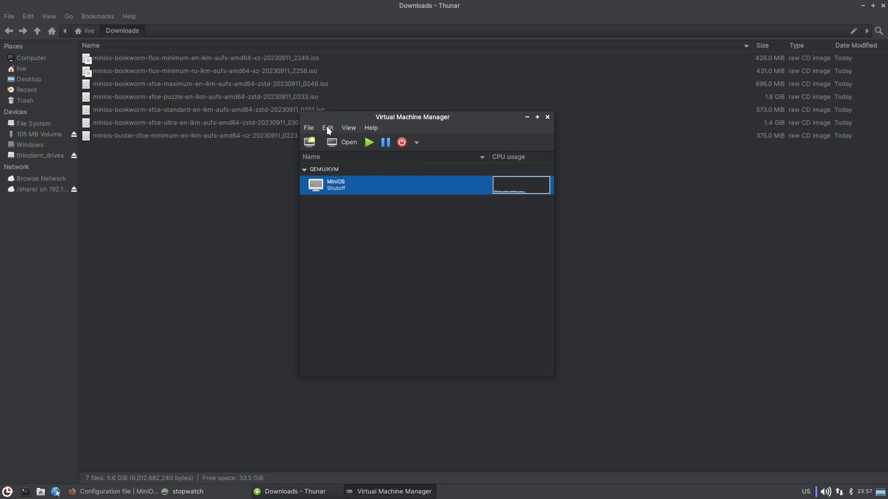
pyautogui.click(337, 140)
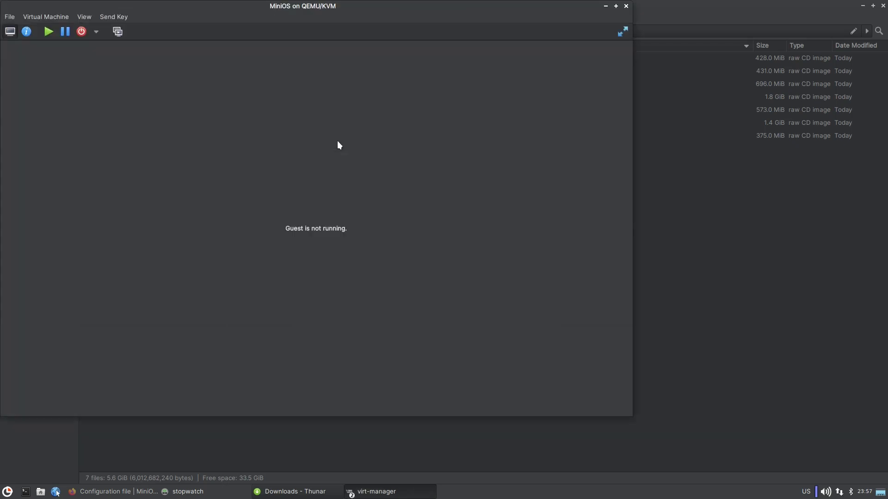
pyautogui.click(123, 491)
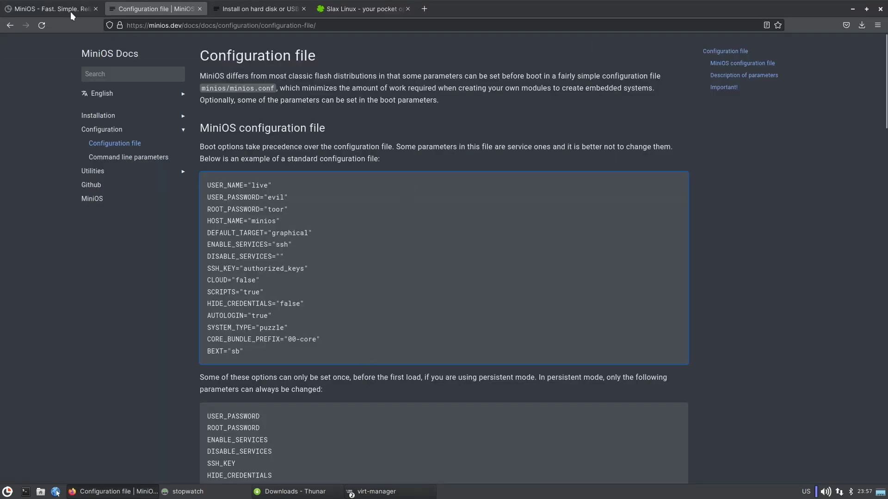
pyautogui.click(70, 13)
pyautogui.scroll(-5, 541, 340)
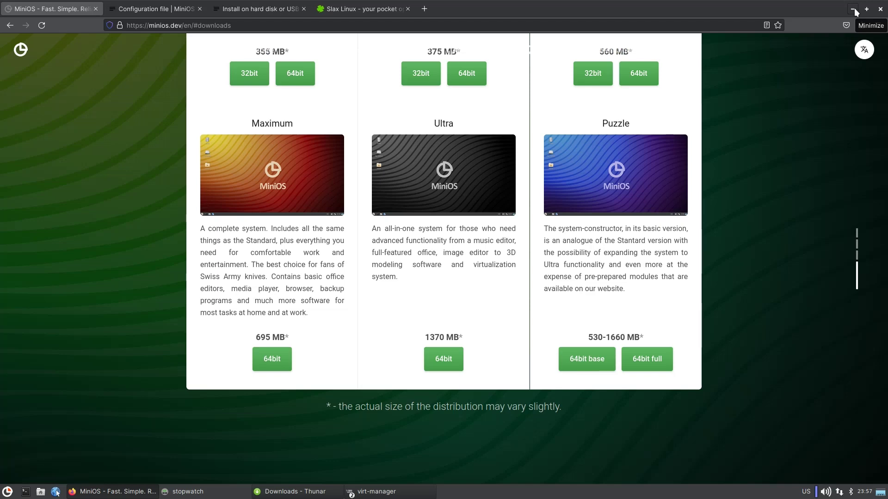
pyautogui.click(854, 8)
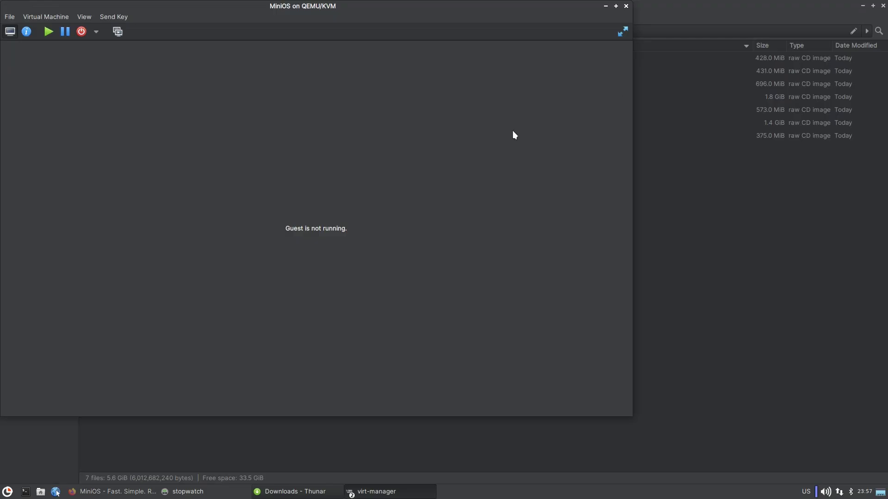
# Center the MiniOS console window and bring the Thunar Downloads folder to the front.
pyautogui.moveTo(290, 7); pyautogui.dragTo(447, 61)
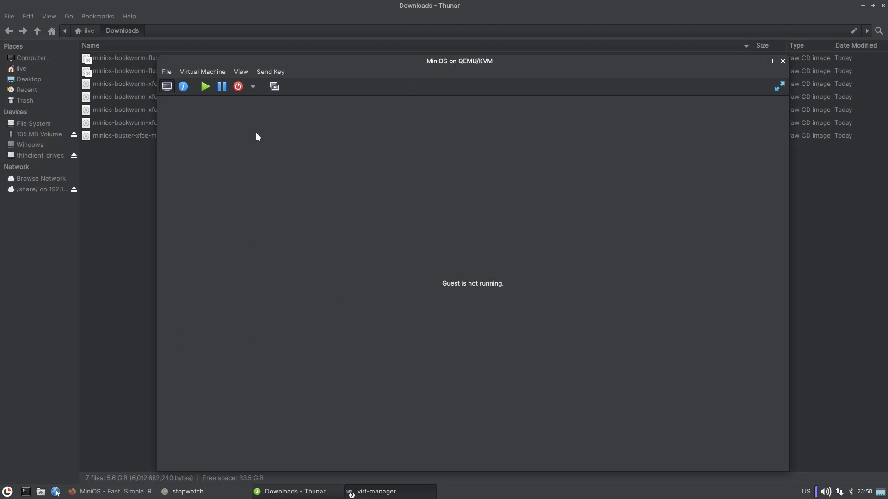
pyautogui.click(95, 270)
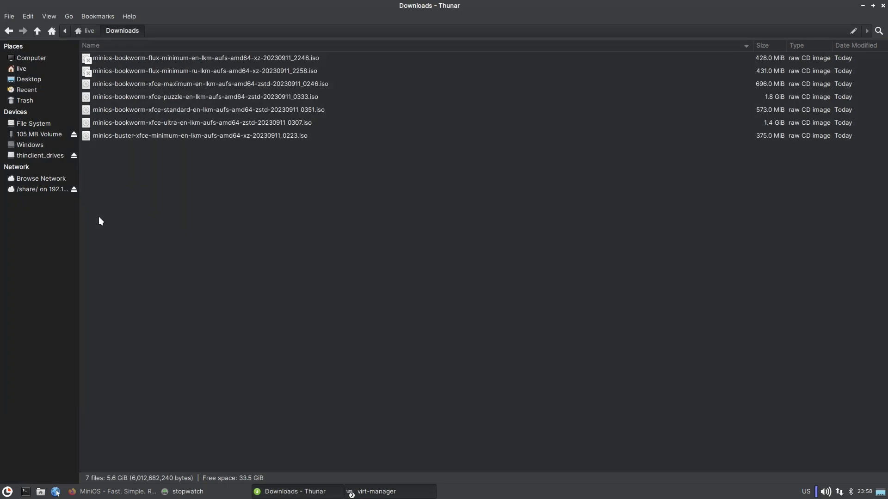
# Open the puzzle ISO as an archive, enter its minios folder and maximize the window.
pyautogui.click(163, 110)
pyautogui.doubleClick(164, 98)
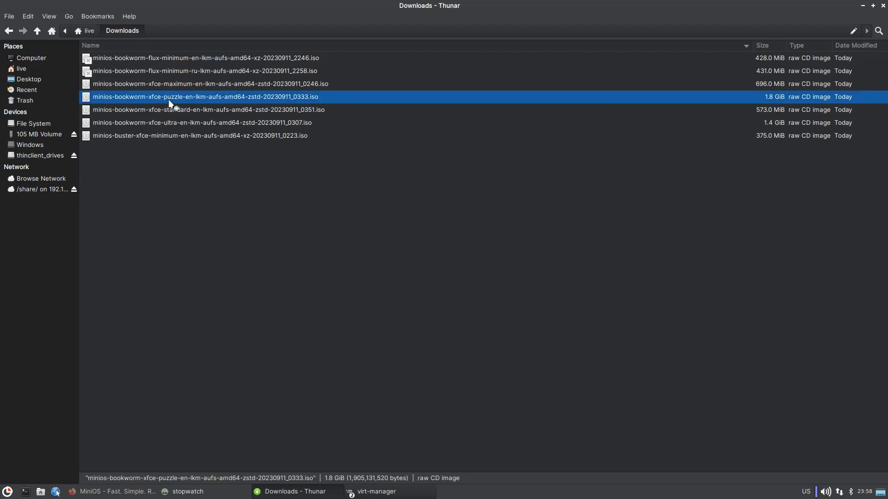
pyautogui.doubleClick(326, 239)
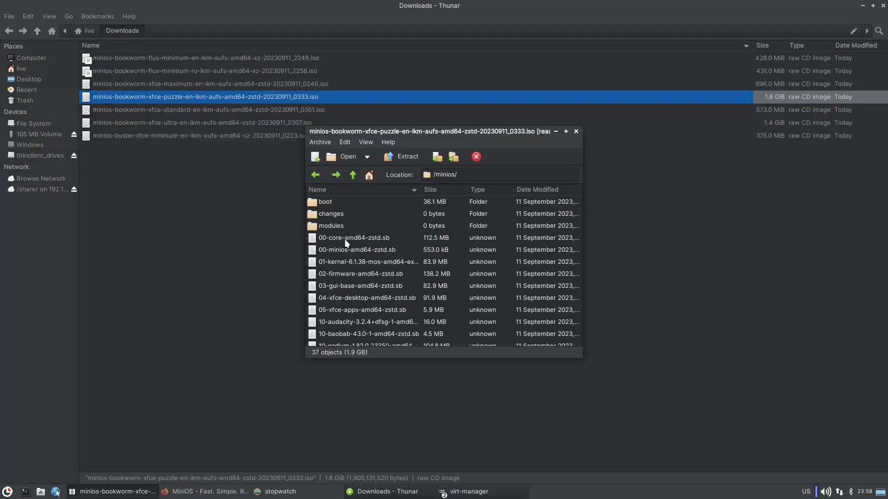
pyautogui.click(566, 131)
pyautogui.scroll(-3, 54, 209)
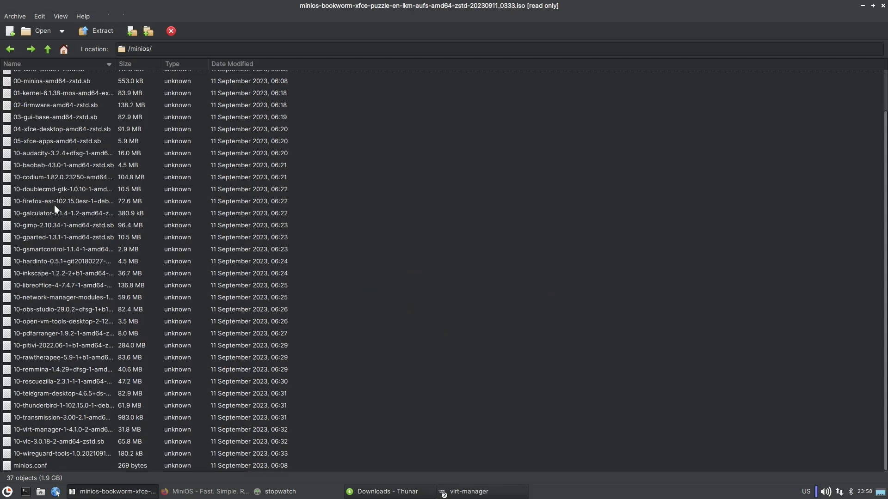
pyautogui.scroll(3, 57, 211)
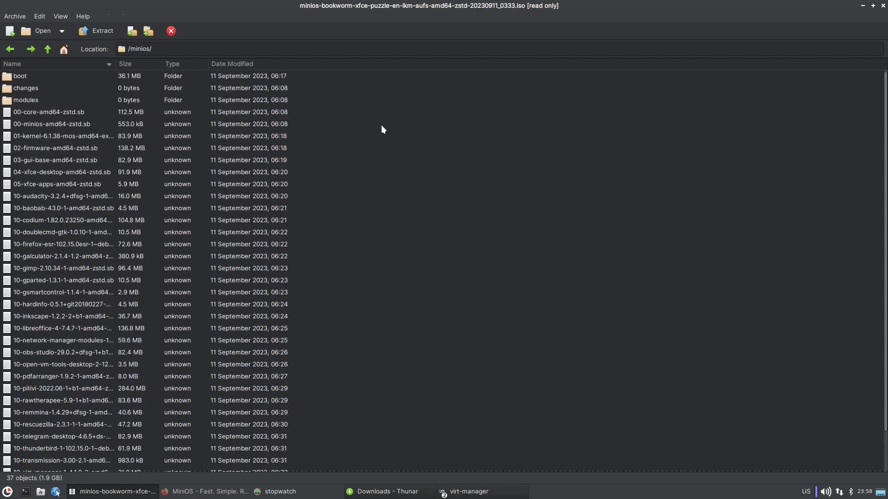
# Select the modules from 00-core-amd64-zstd.sb through 05-xfce-apps-amd64-zstd.sb.
pyautogui.moveTo(134, 113); pyautogui.dragTo(55, 126)
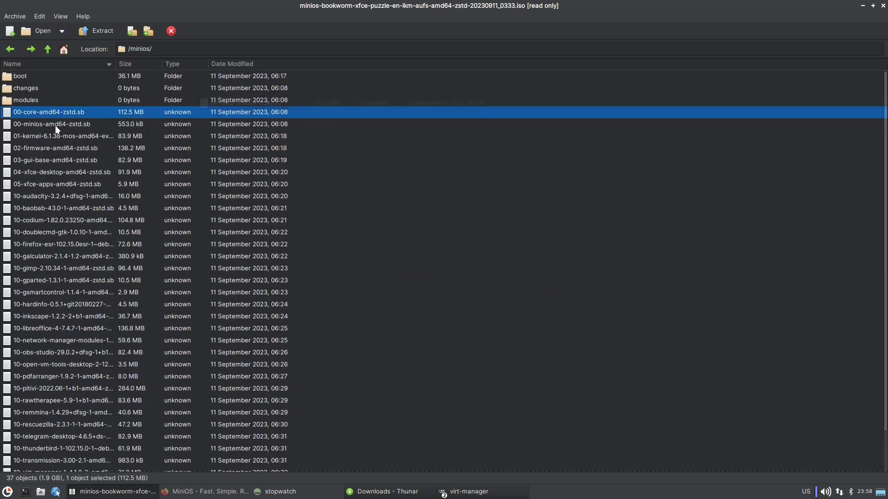
pyautogui.keyDown('shift'); pyautogui.click(57, 126); pyautogui.keyUp('shift')
pyautogui.keyDown('shift'); pyautogui.click(54, 138); pyautogui.keyUp('shift')
pyautogui.keyDown('shift'); pyautogui.click(56, 148); pyautogui.keyUp('shift')
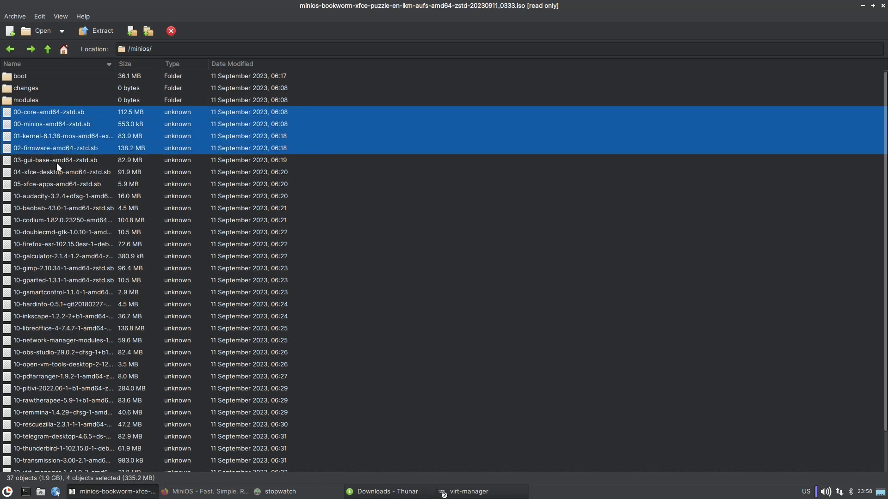
pyautogui.keyDown('shift'); pyautogui.click(56, 160); pyautogui.keyUp('shift')
pyautogui.keyDown('shift'); pyautogui.click(57, 172); pyautogui.keyUp('shift')
pyautogui.keyDown('shift'); pyautogui.click(60, 184); pyautogui.keyUp('shift')
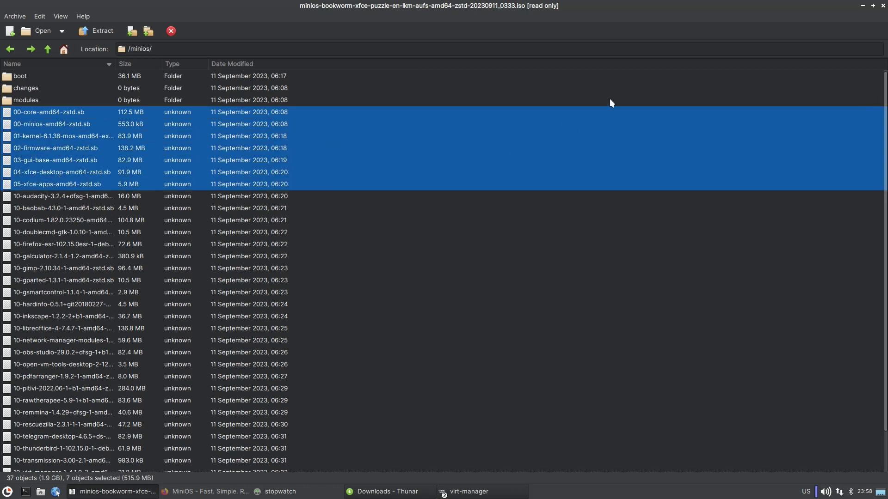
# Restore the archive window size and select modules 02-firmware through 05-xfce-apps one by one.
pyautogui.click(872, 5)
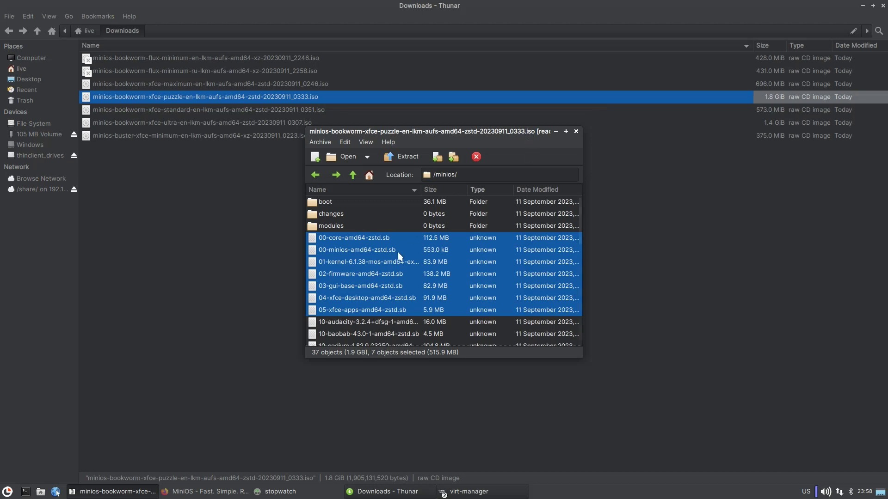
pyautogui.click(391, 275)
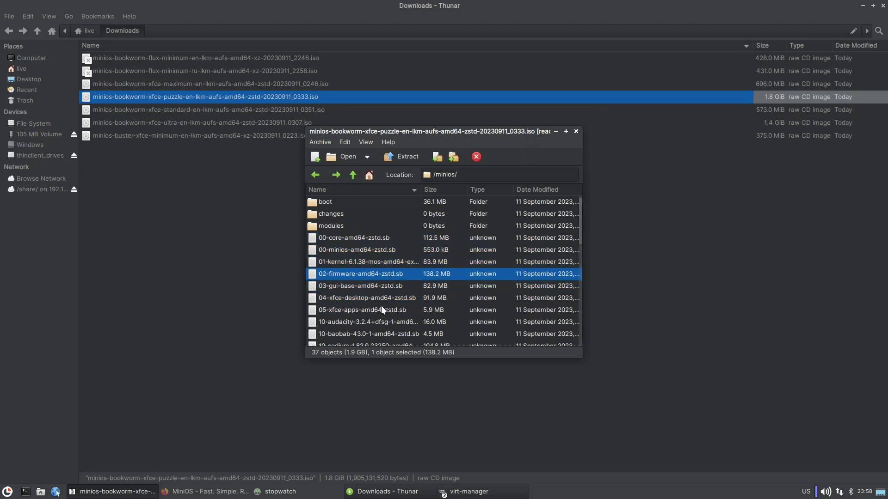
pyautogui.click(377, 286)
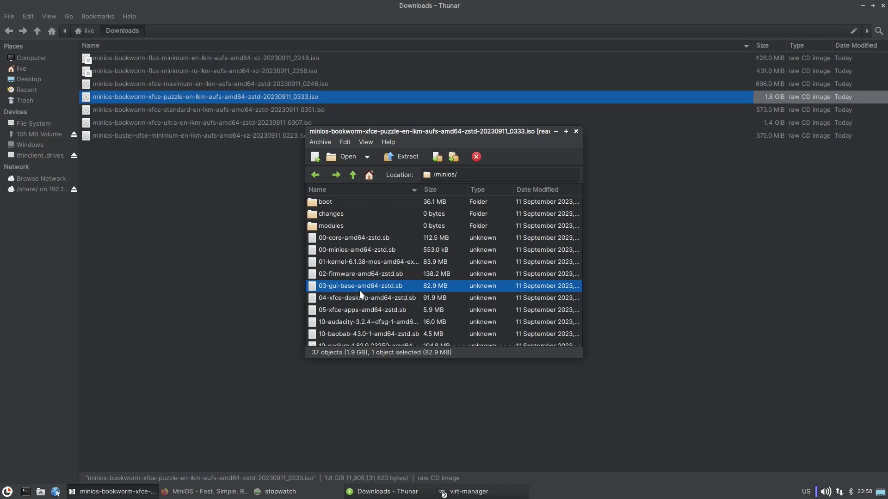
pyautogui.scroll(-3, 361, 294)
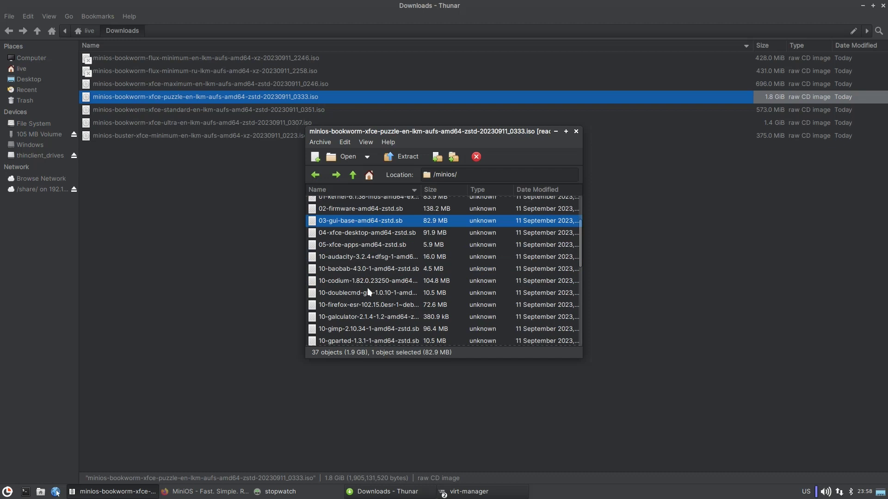
pyautogui.click(354, 234)
pyautogui.click(354, 246)
pyautogui.press('Up')
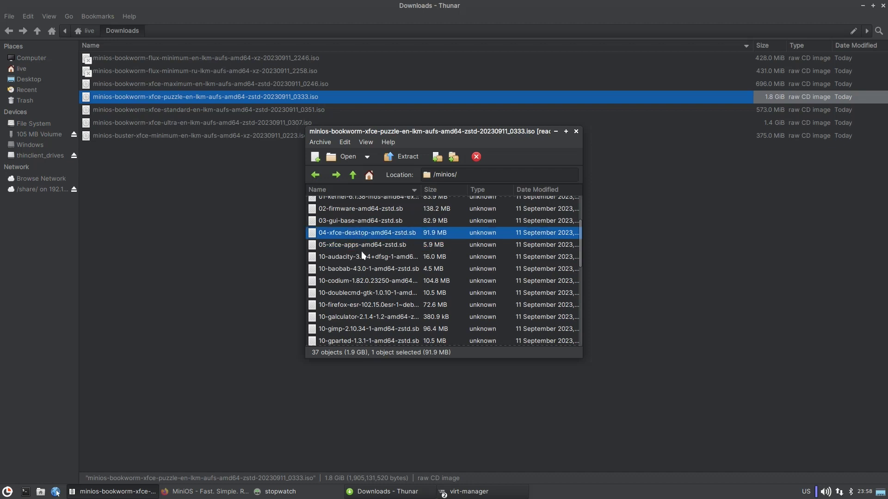
pyautogui.click(361, 249)
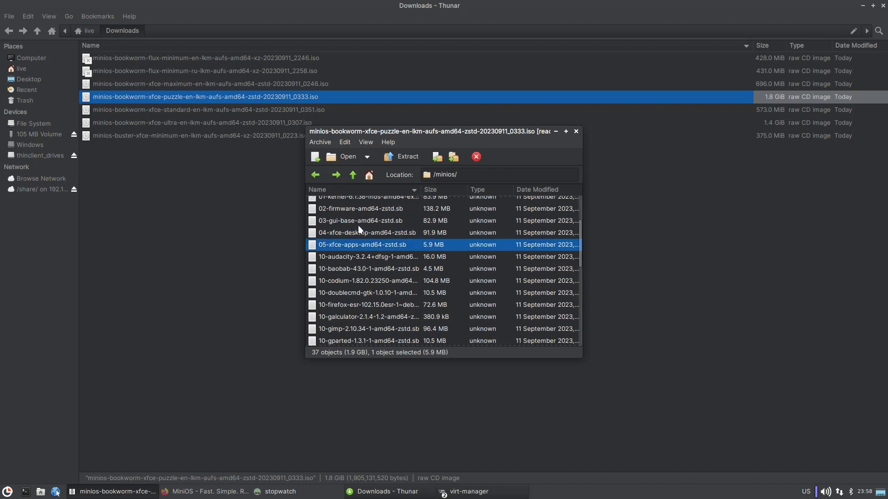
# Select 03-gui-base-amd64-zstd.sb and minimize the Thunar Downloads window.
pyautogui.scroll(-6, 356, 305)
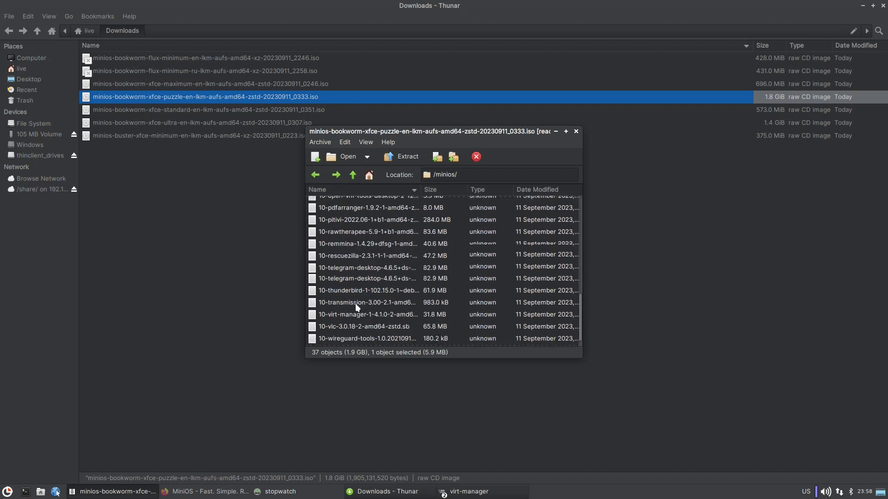
pyautogui.scroll(-1, 356, 304)
pyautogui.scroll(8, 355, 304)
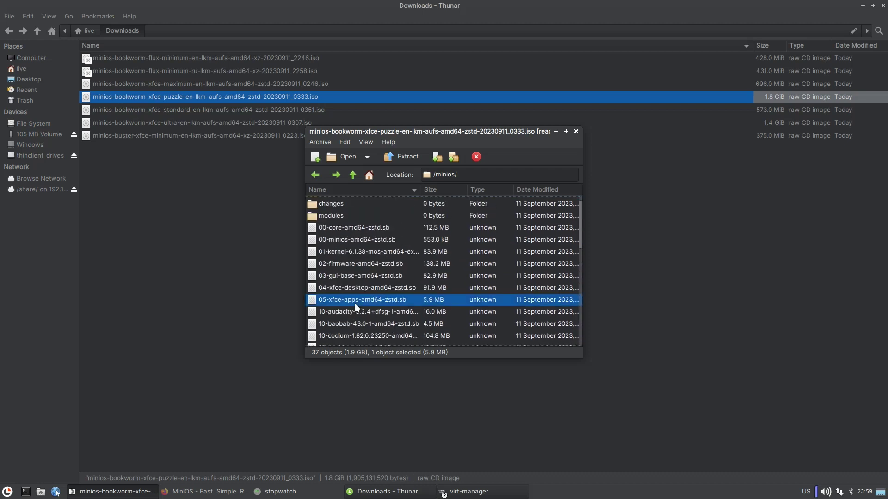
pyautogui.click(346, 276)
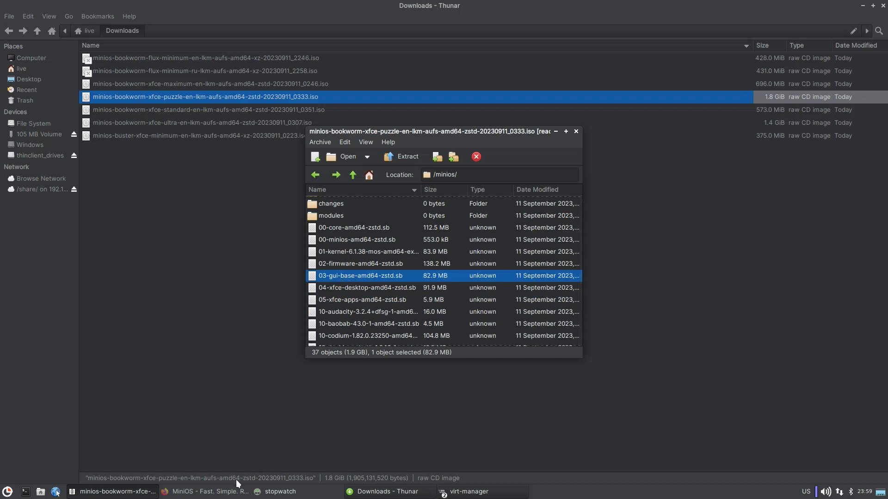
pyautogui.click(863, 5)
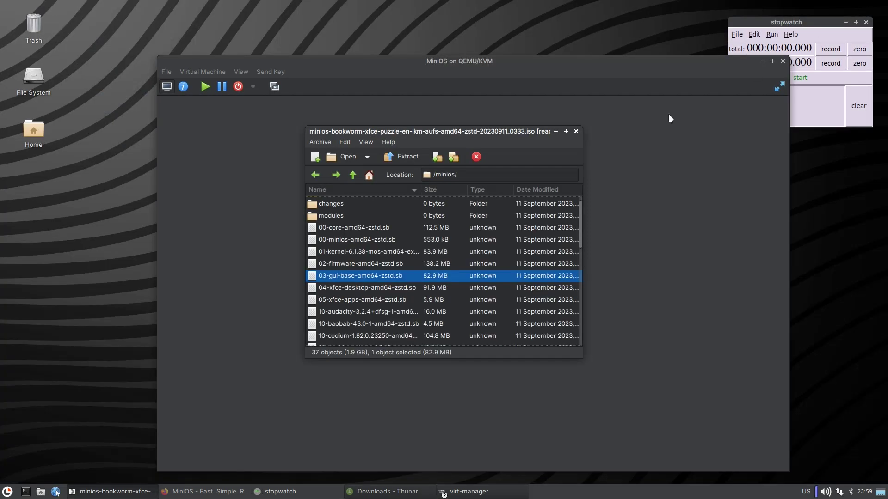
# Swap SATA CDROM 1 from the xfce-ultra ISO to the xfce-puzzle ISO and apply.
pyautogui.click(250, 89)
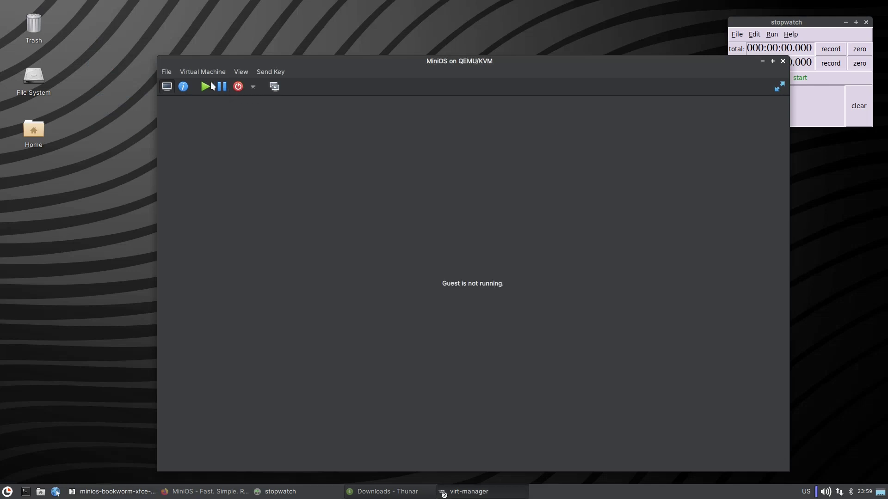
pyautogui.click(184, 86)
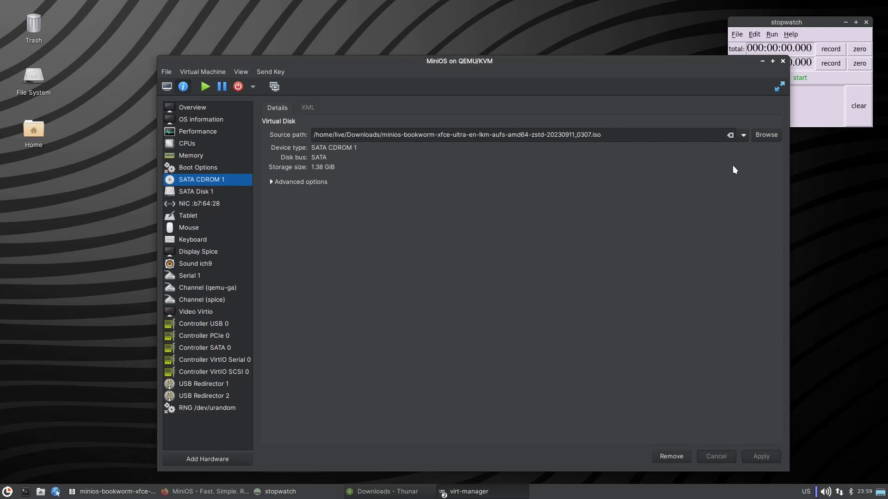
pyautogui.click(744, 135)
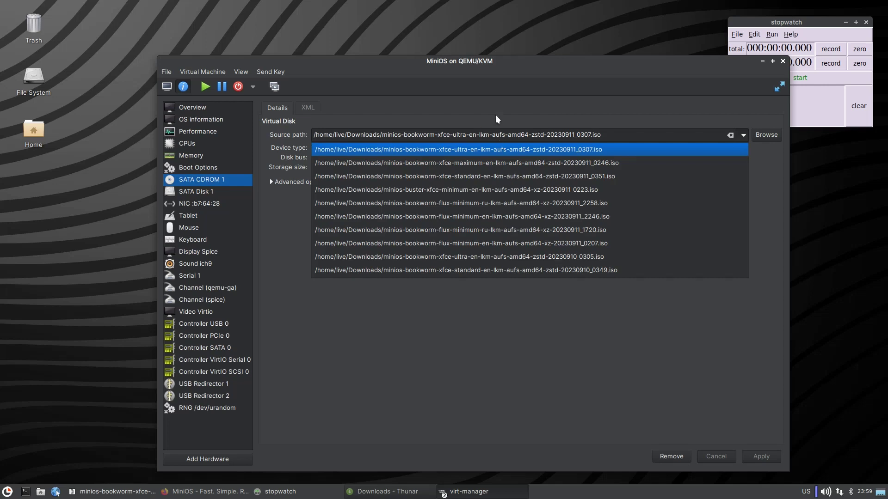
pyautogui.click(774, 138)
pyautogui.click(774, 138)
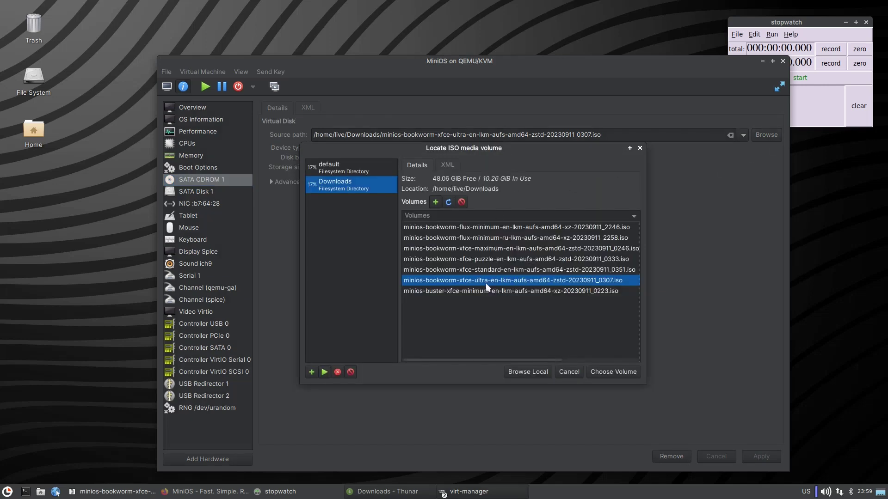
pyautogui.click(494, 260)
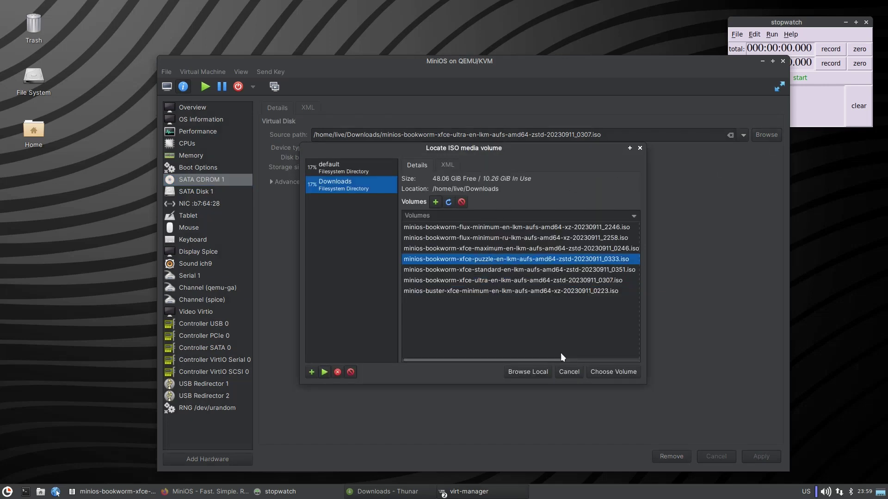
pyautogui.click(618, 373)
pyautogui.click(757, 457)
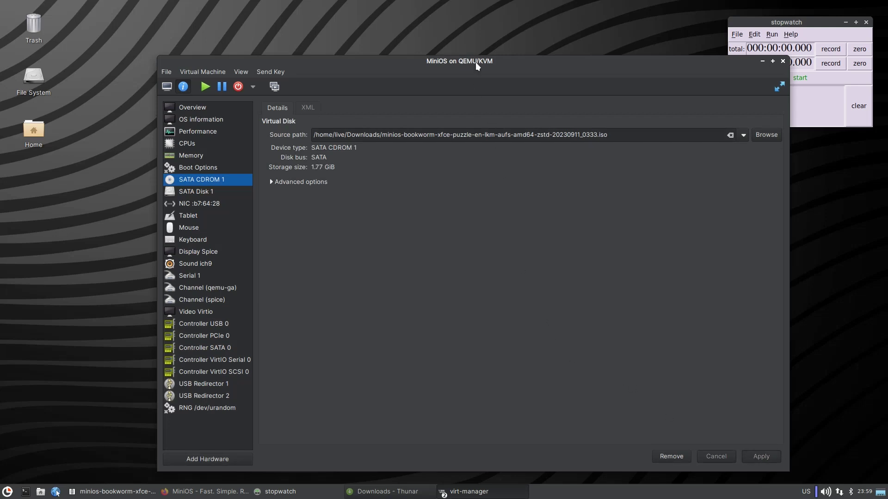
pyautogui.moveTo(476, 62); pyautogui.dragTo(421, 36)
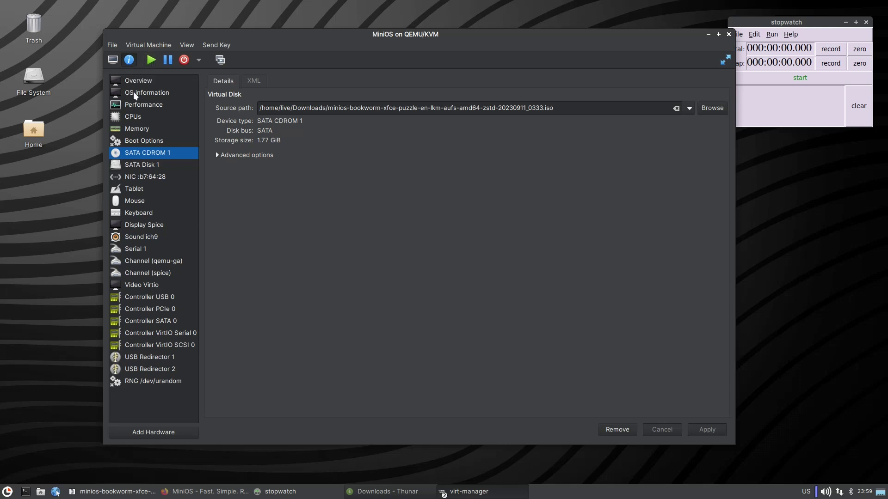
pyautogui.click(112, 59)
# Start the VM and boot the Resume previous session entry from the MiniOS boot menu.
pyautogui.click(151, 59)
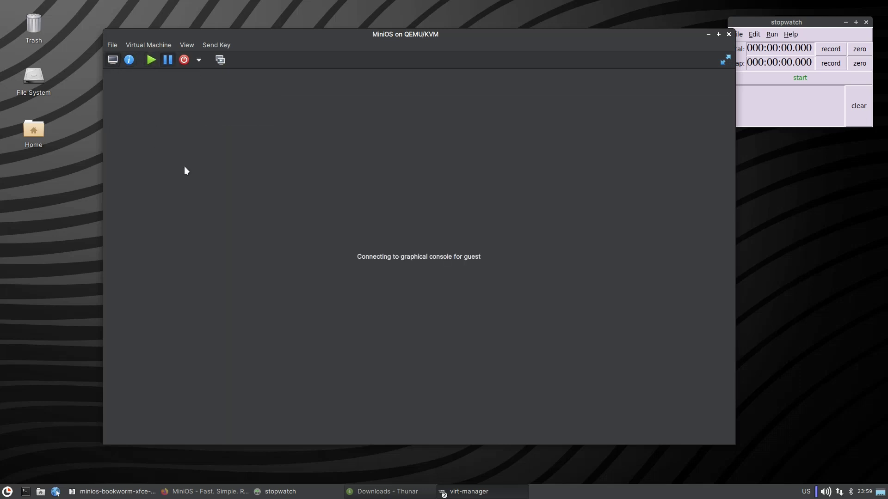
pyautogui.press('Escape')
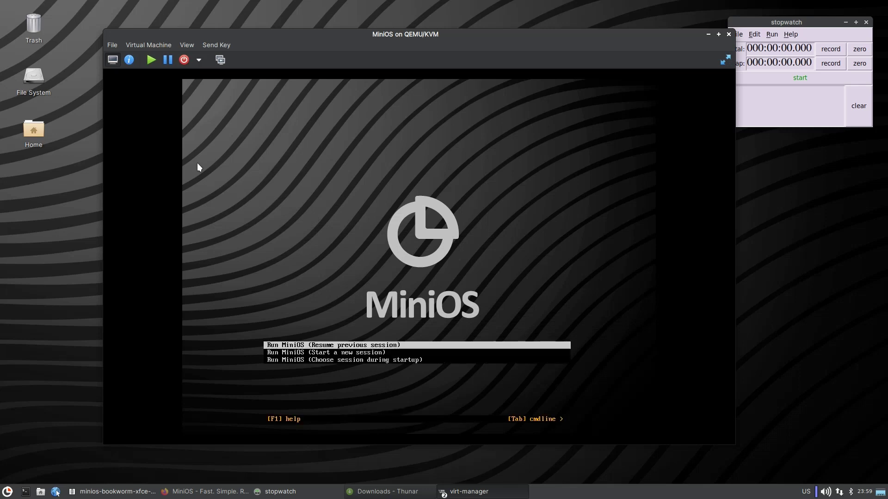
pyautogui.press('Down')
pyautogui.press('Down')
pyautogui.press('Up')
pyautogui.press('Up')
pyautogui.press('Down')
pyautogui.press('Up')
pyautogui.press('Return')
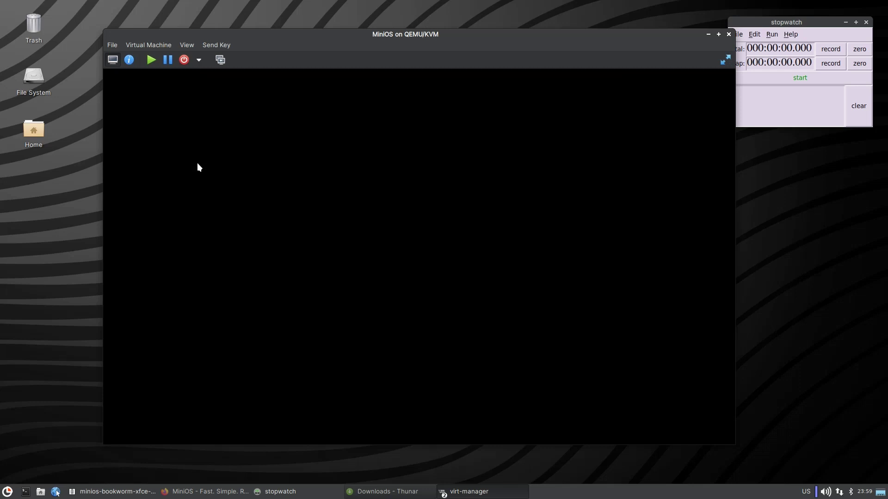
# Force reset the VM and boot with 'noload=04,05 from=/dev/sr0' appended to the kernel line.
pyautogui.click(199, 61)
pyautogui.click(226, 101)
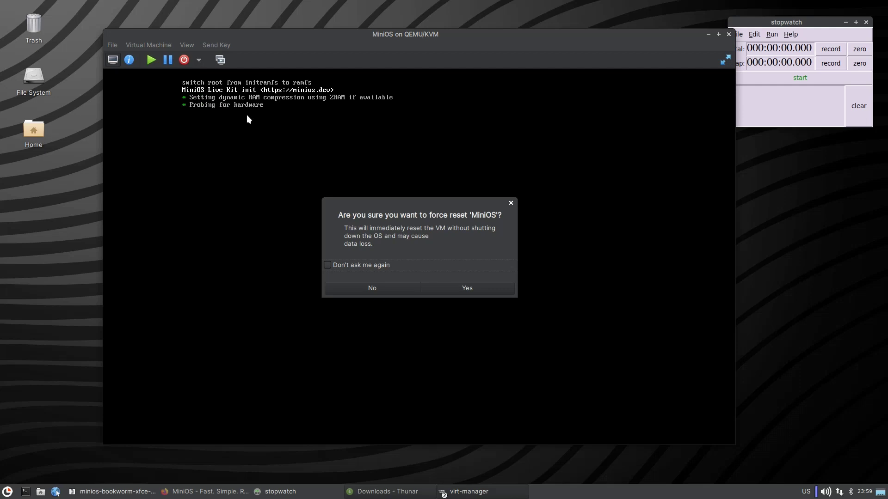
pyautogui.click(447, 290)
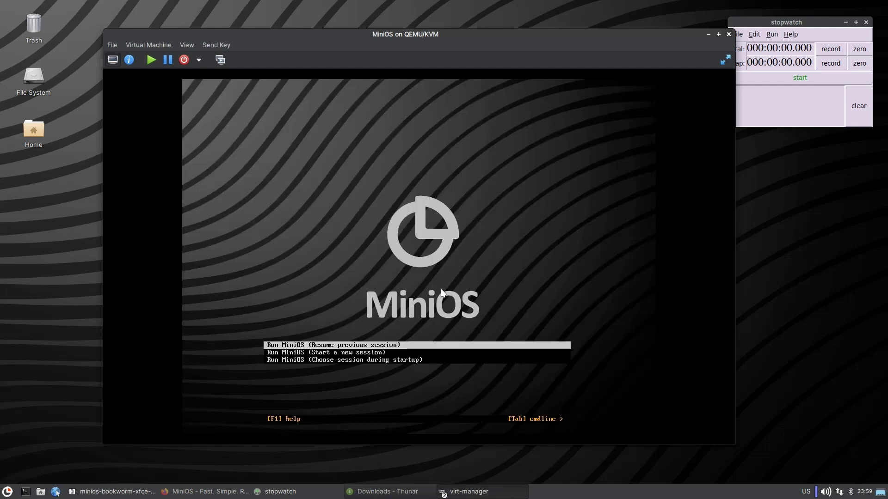
pyautogui.press('Tab')
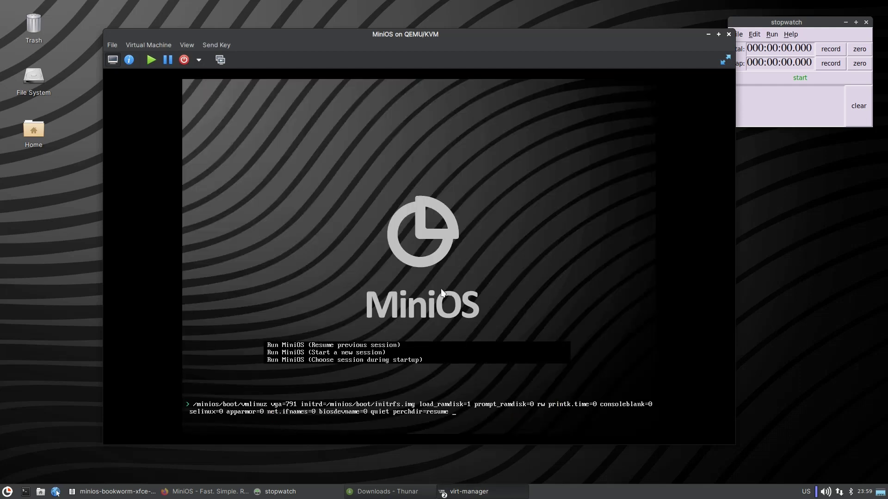
pyautogui.write('noload=04,05')
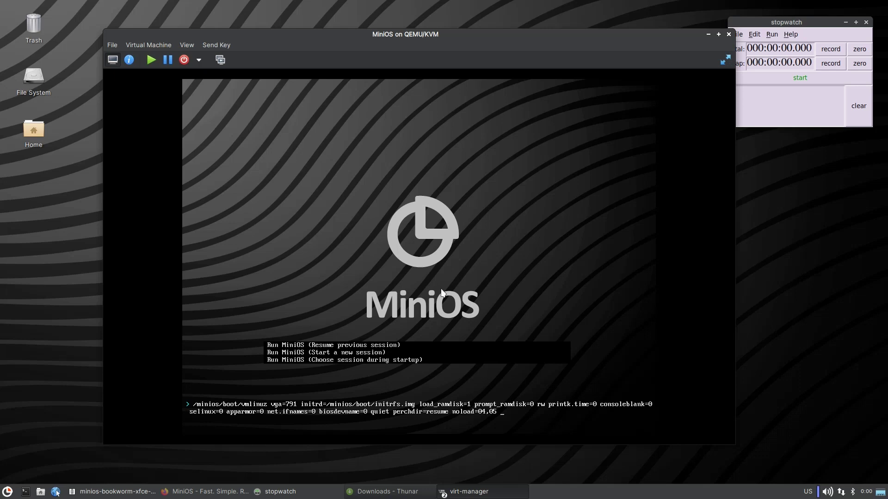
pyautogui.write('from=/dev/sr0')
pyautogui.press('Return')
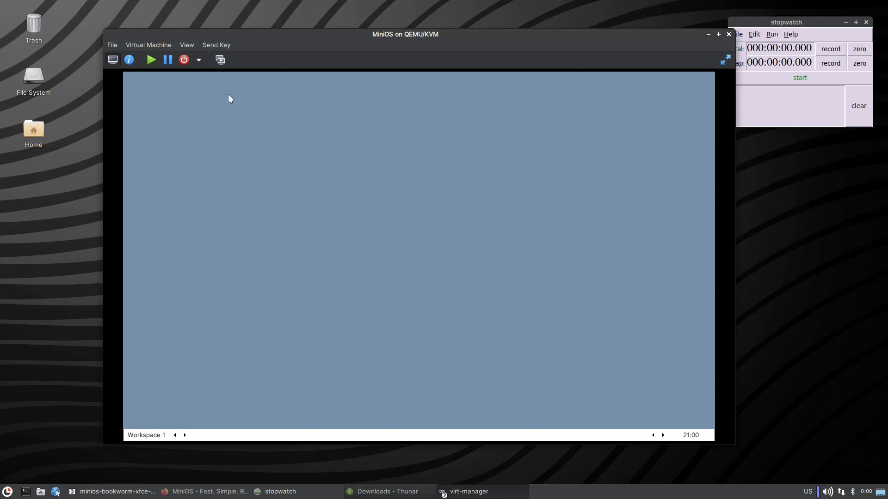
# Look through the VM window's shutdown, virtual machine and display menus.
pyautogui.click(199, 60)
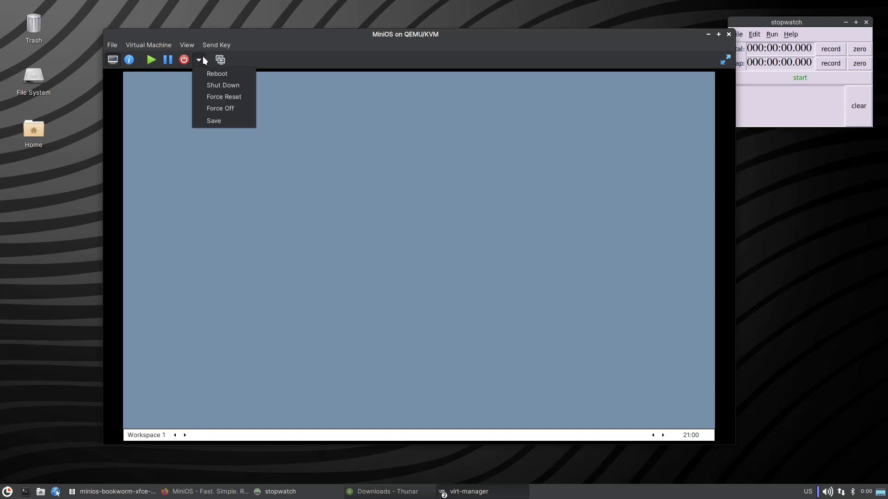
pyautogui.click(160, 45)
pyautogui.click(160, 46)
pyautogui.click(173, 46)
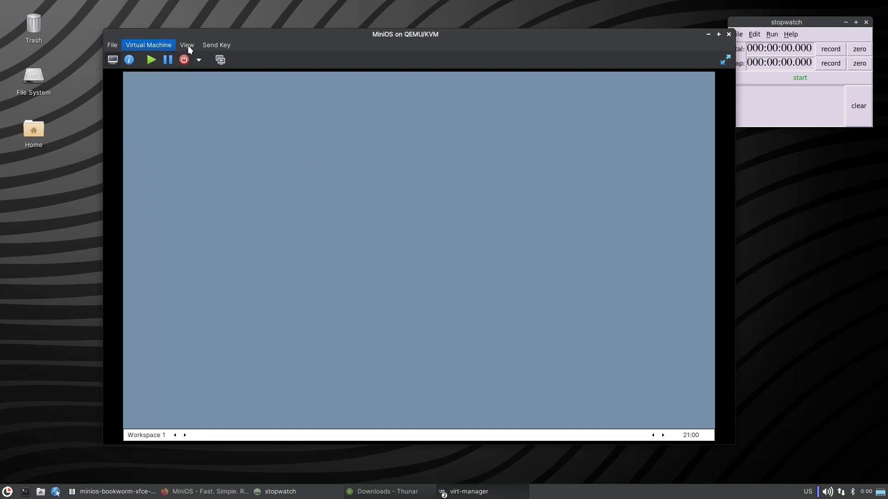
pyautogui.click(188, 46)
pyautogui.click(354, 226)
# Open a centred xterm from the Blackbox menu, run firefox, then close Firefox.
pyautogui.rightClick(355, 227)
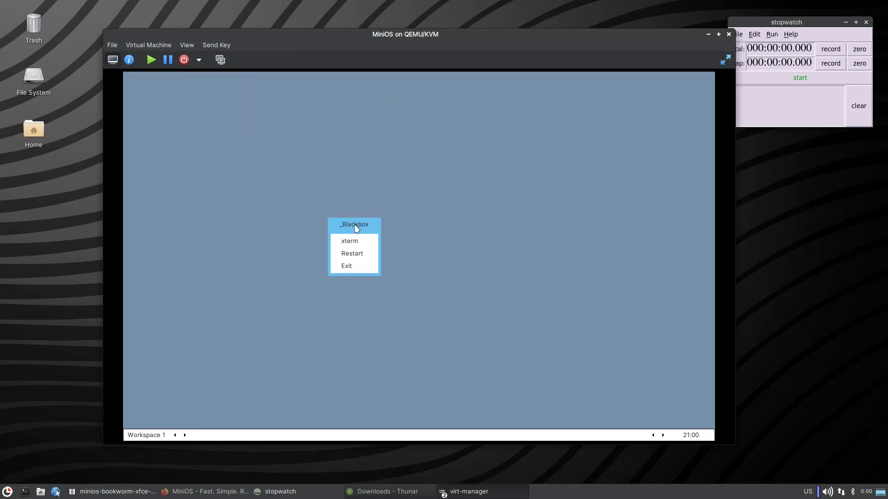
pyautogui.click(351, 246)
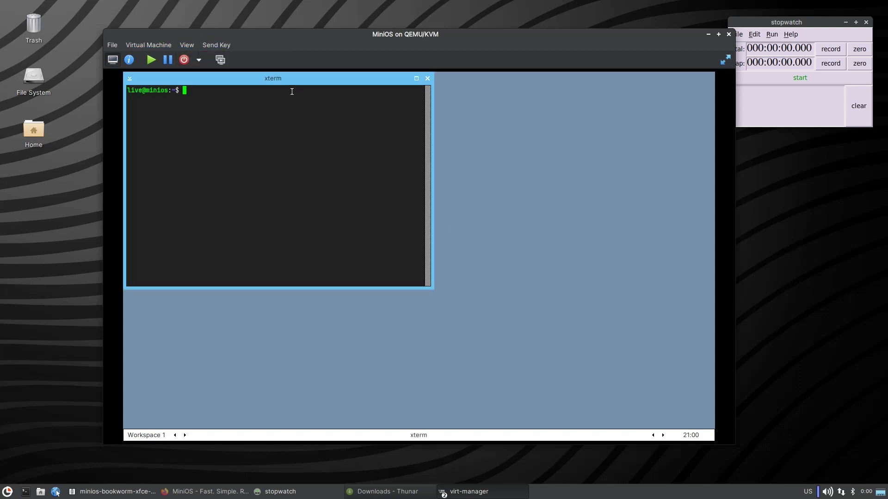
pyautogui.moveTo(291, 81); pyautogui.dragTo(438, 162)
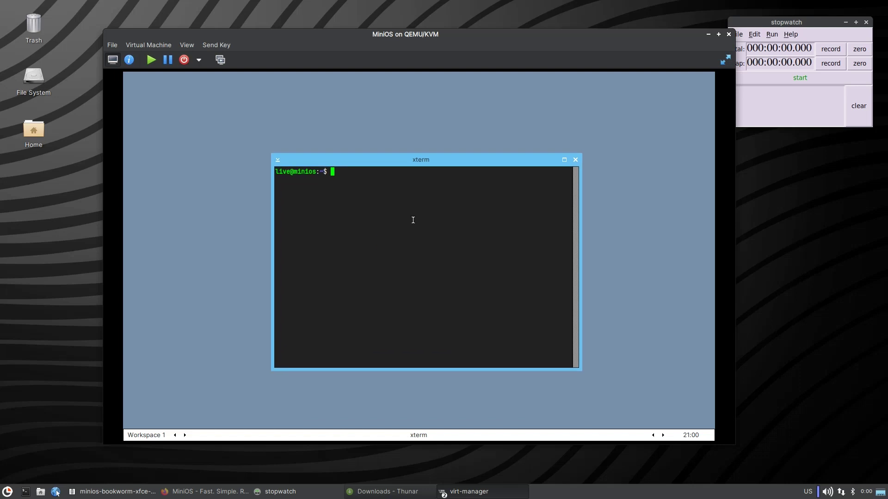
pyautogui.write('firefox')
pyautogui.press('Return')
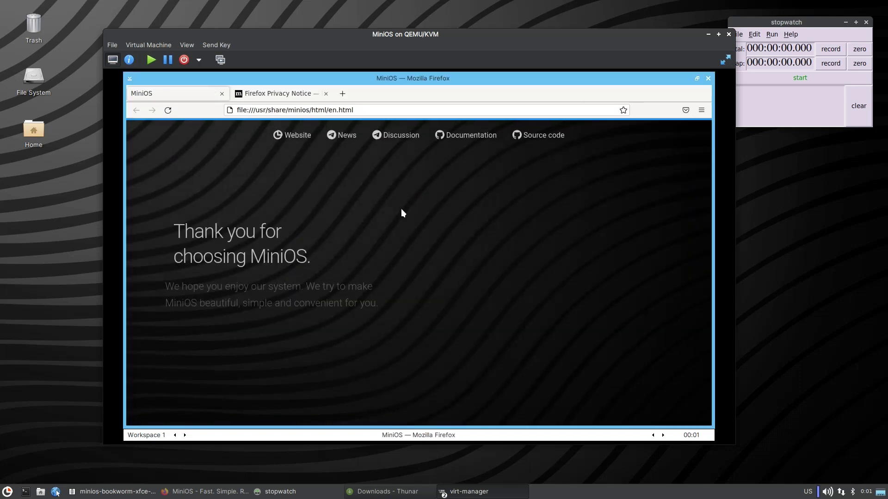
pyautogui.click(709, 79)
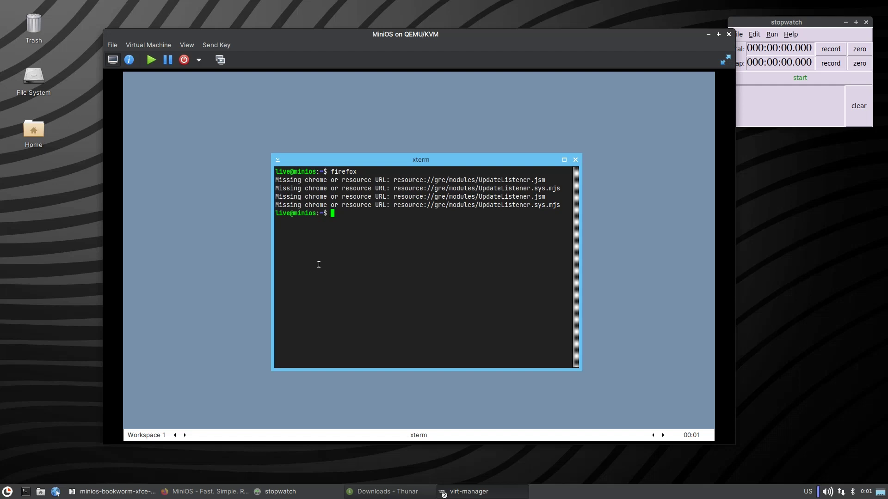
# Close the puzzle ISO archive, browse the puzzle, ultra and maximum ISOs in Downloads, then minimize Thunar.
pyautogui.click(104, 491)
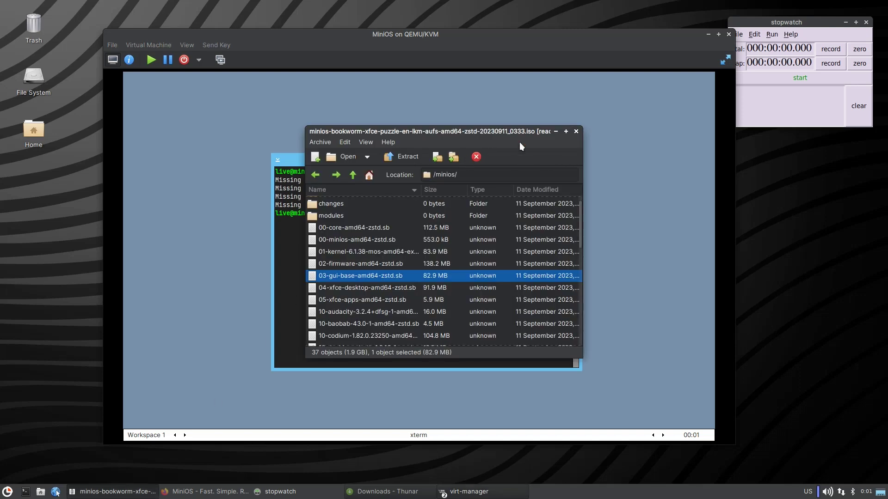
pyautogui.click(575, 131)
pyautogui.click(277, 492)
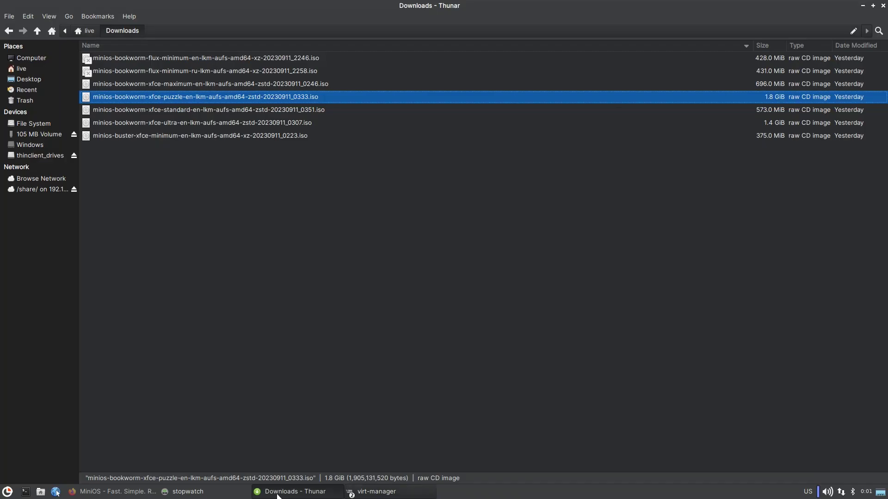
pyautogui.click(772, 122)
pyautogui.click(767, 102)
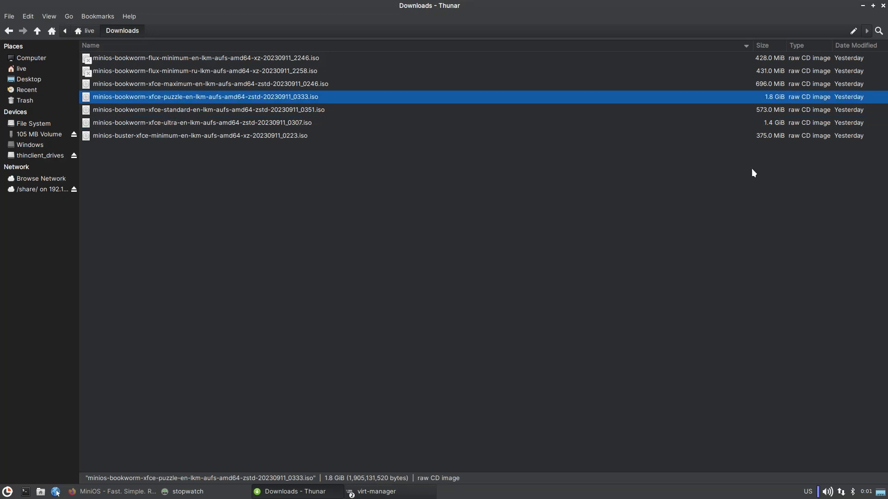
pyautogui.click(775, 123)
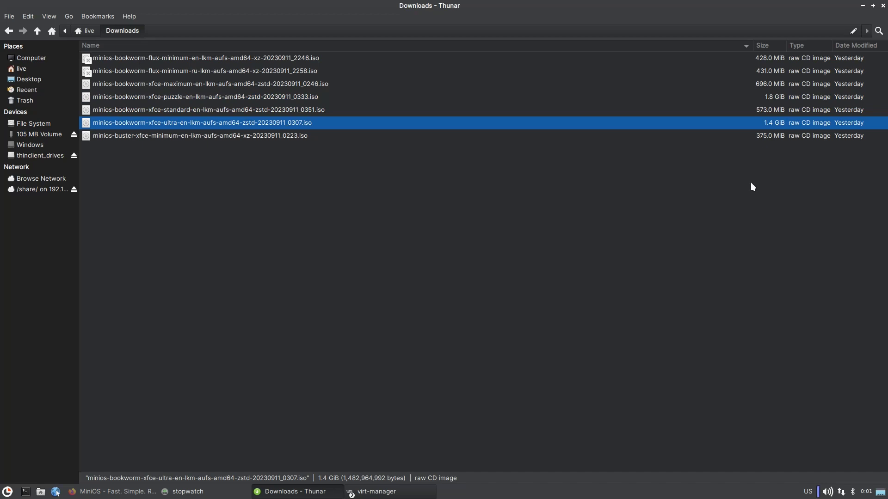
pyautogui.click(196, 85)
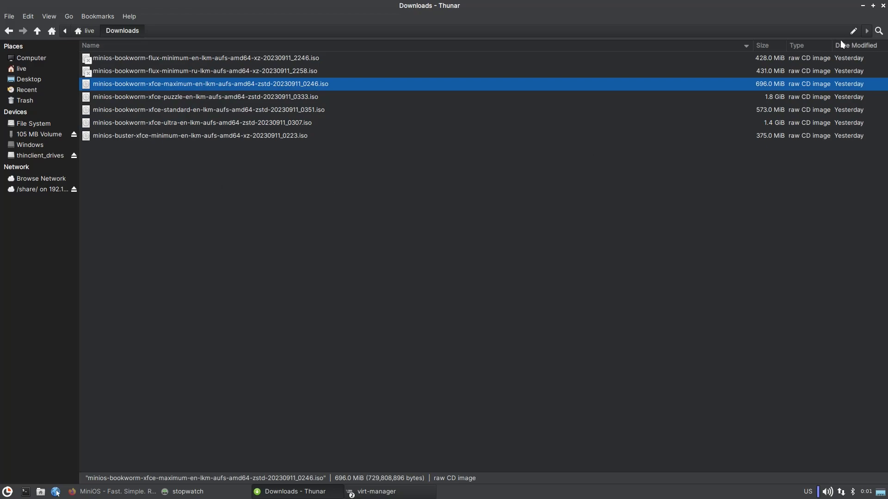
pyautogui.click(863, 6)
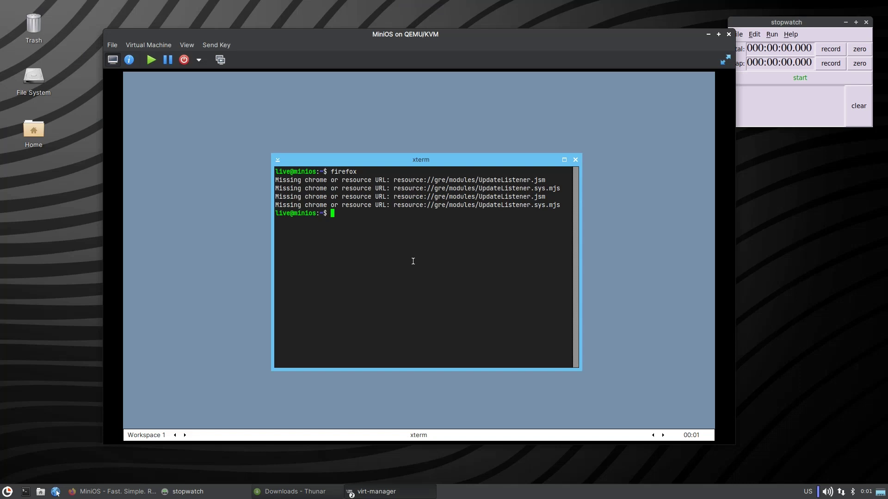
# Run rescuezilla in the guest xterm, using tab completion to find the command.
pyautogui.write('rec')
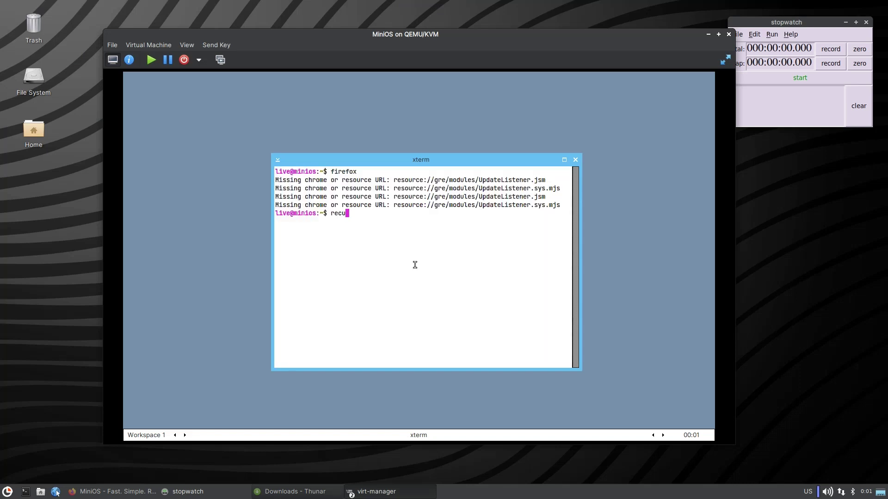
pyautogui.write('u')
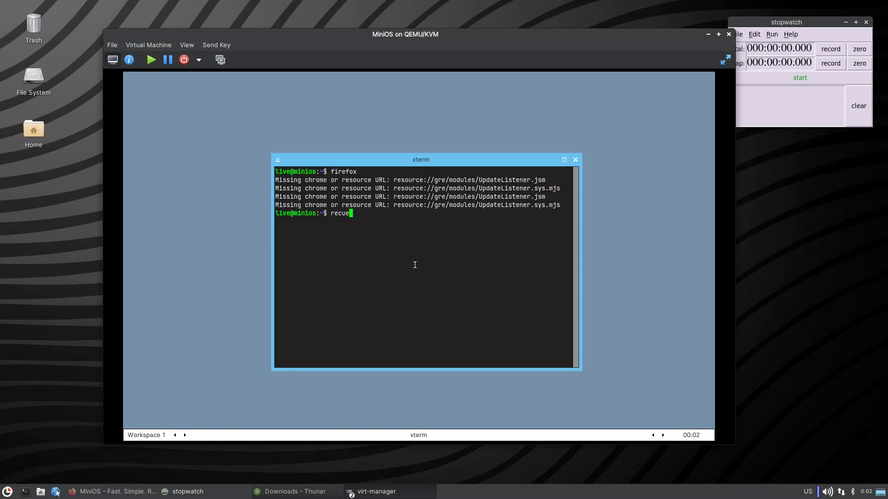
pyautogui.press('BackSpace')
pyautogui.press('BackSpace')
pyautogui.write('s')
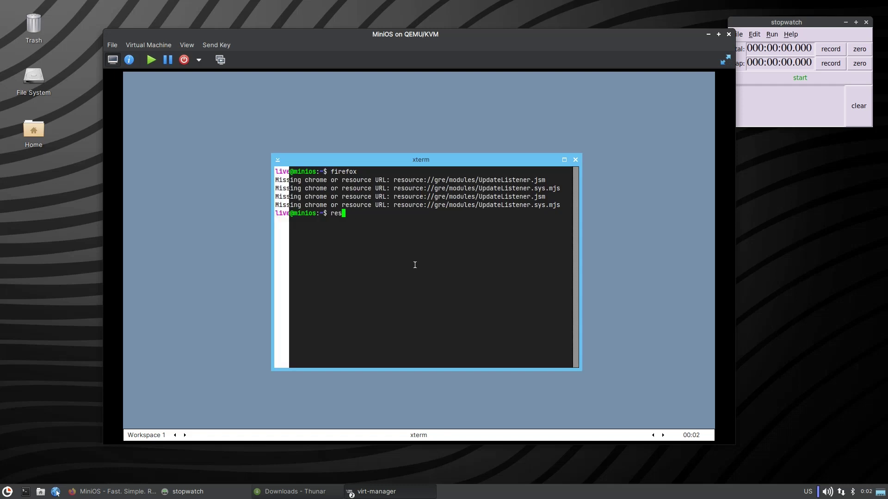
pyautogui.press('Tab')
pyautogui.press('Tab')
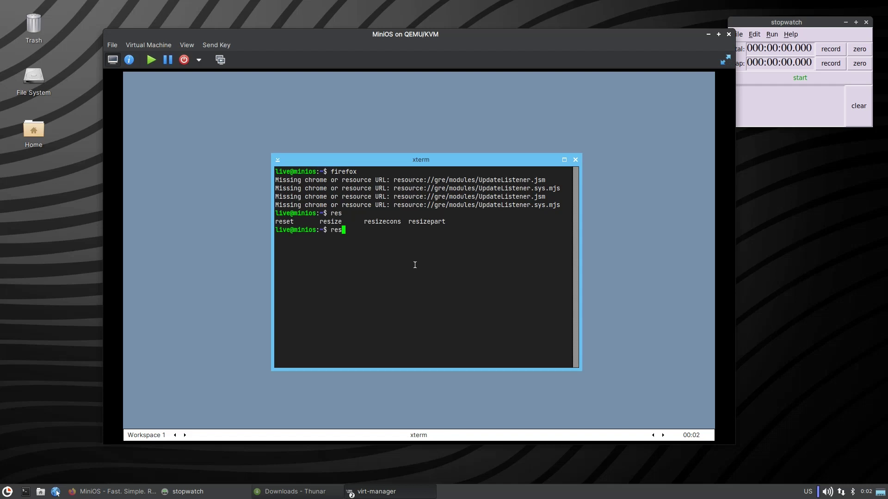
pyautogui.write('cuezilla')
pyautogui.press('Return')
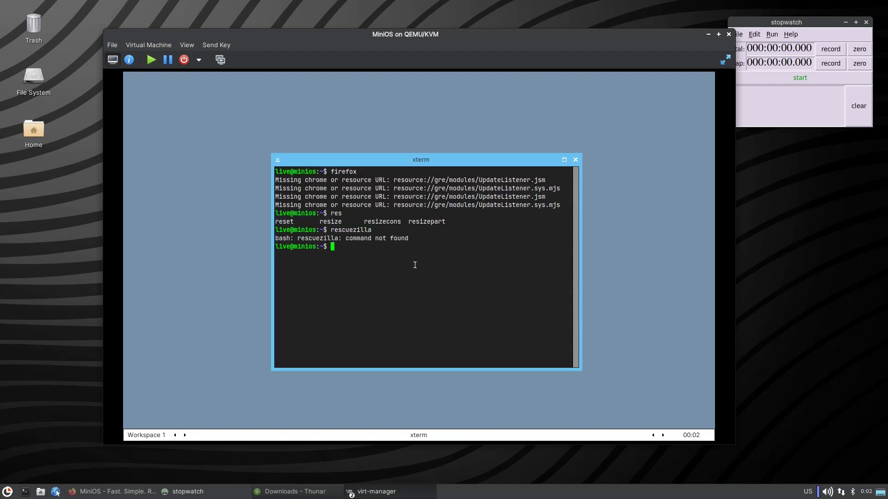
# Rerun rescuezilla with sudo, close its window, then launch htop.
pyautogui.press('Up')
pyautogui.press('Home')
pyautogui.write('sudo')
pyautogui.press('Return')
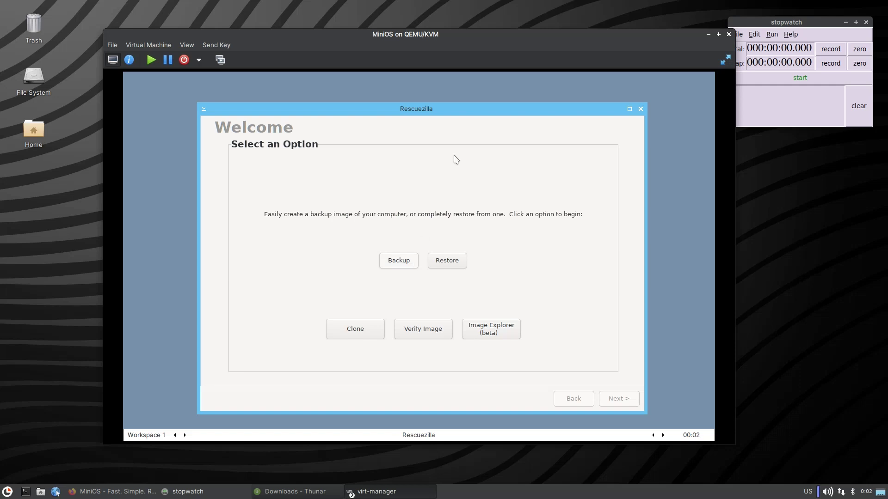
pyautogui.moveTo(438, 113); pyautogui.dragTo(348, 81)
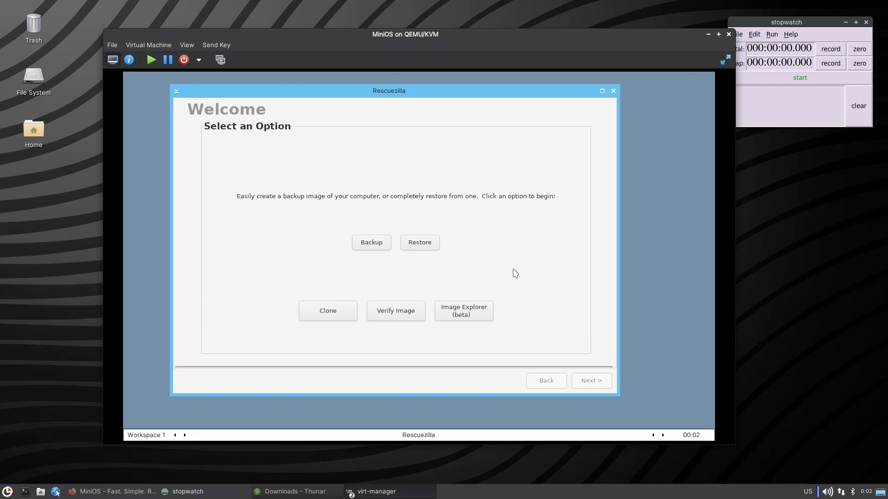
pyautogui.click(613, 90)
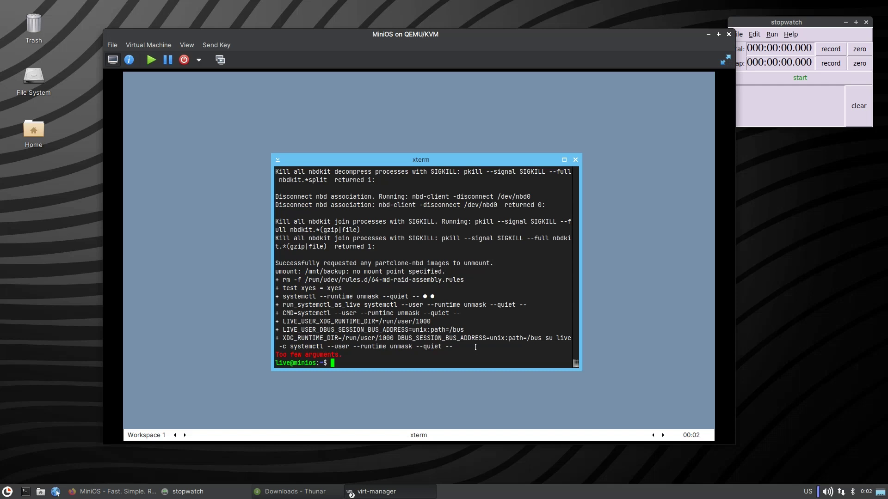
pyautogui.write('htop')
pyautogui.press('Return')
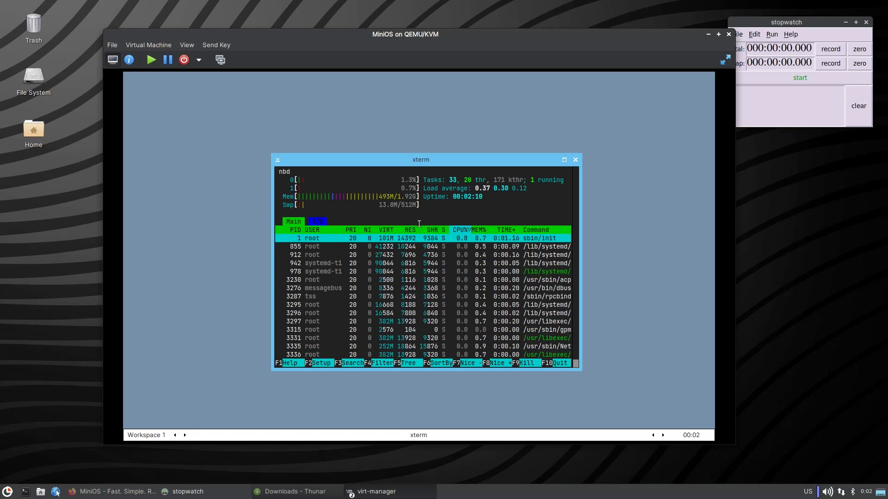
# Quit htop, launch inkscape, click through its Welcome dialog, then close Inkscape.
pyautogui.press('q')
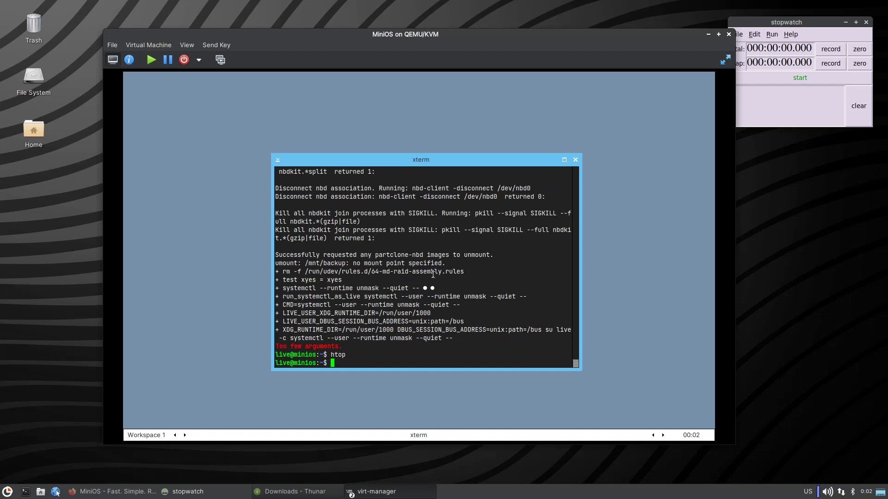
pyautogui.write('inkscape')
pyautogui.press('Return')
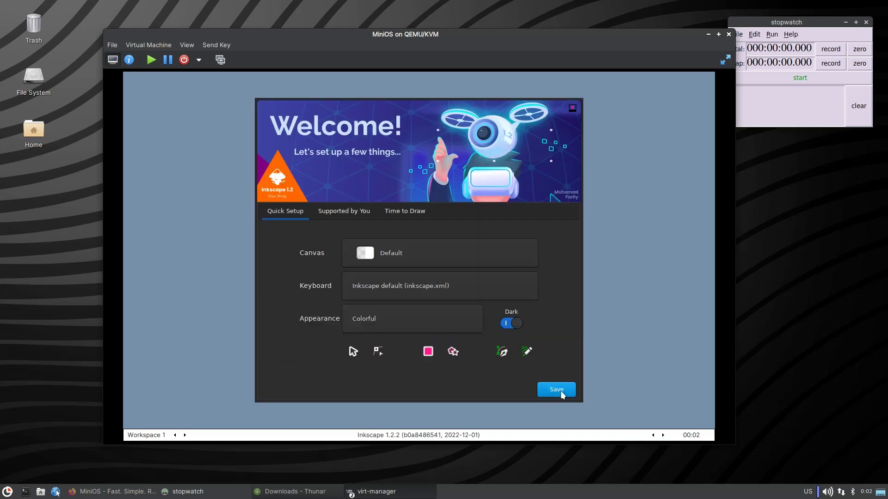
pyautogui.click(560, 390)
pyautogui.click(562, 390)
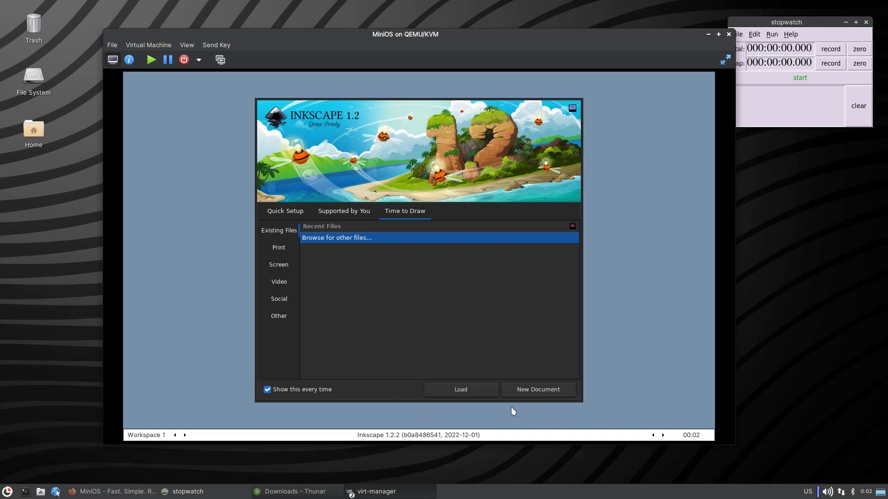
pyautogui.rightClick(339, 409)
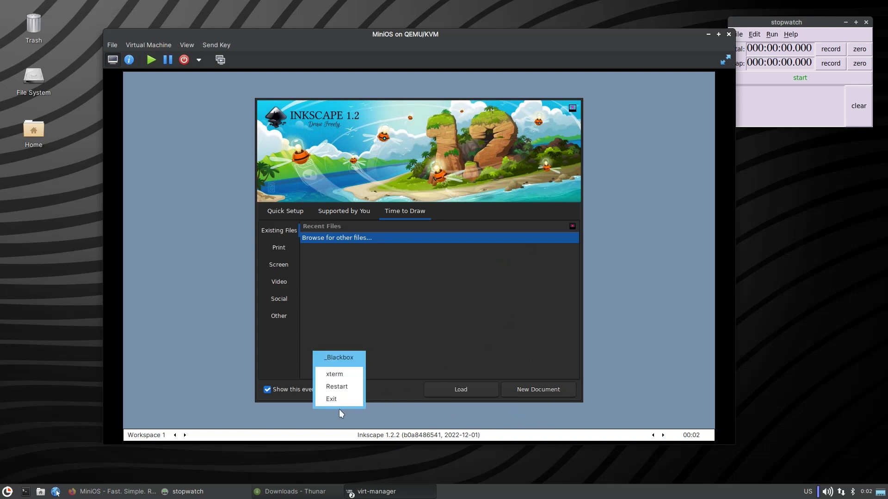
pyautogui.click(375, 332)
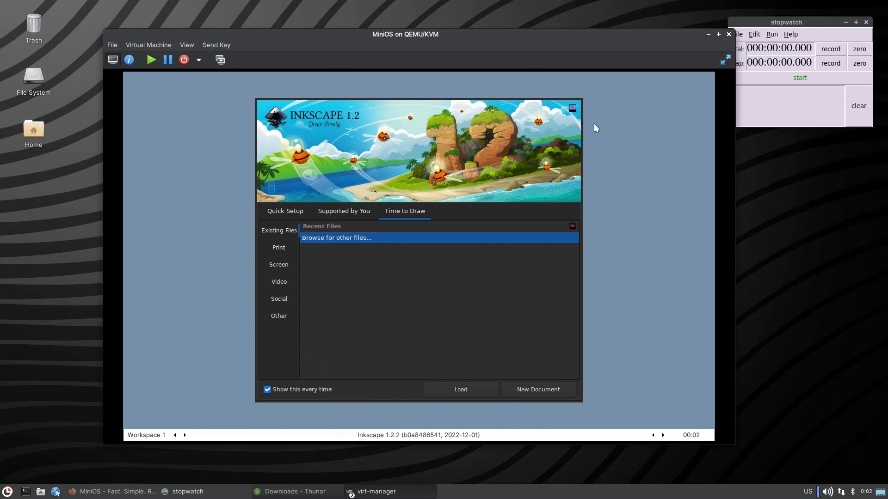
pyautogui.click(572, 108)
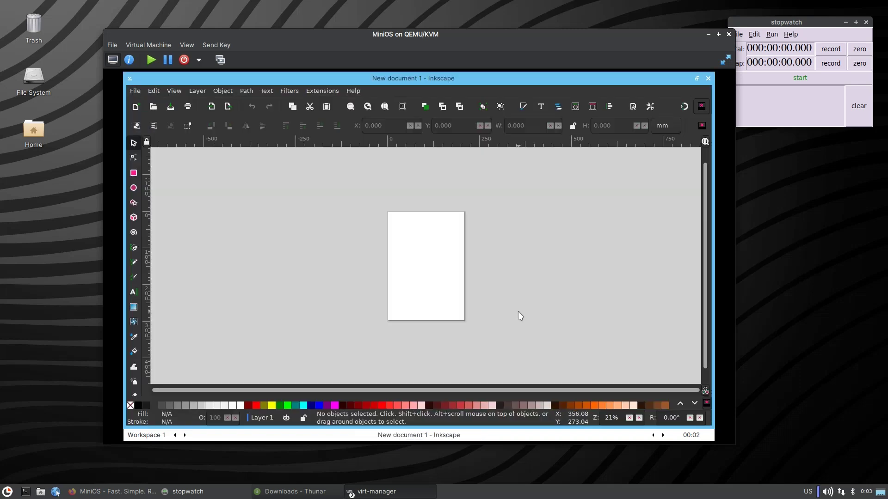
pyautogui.click(708, 78)
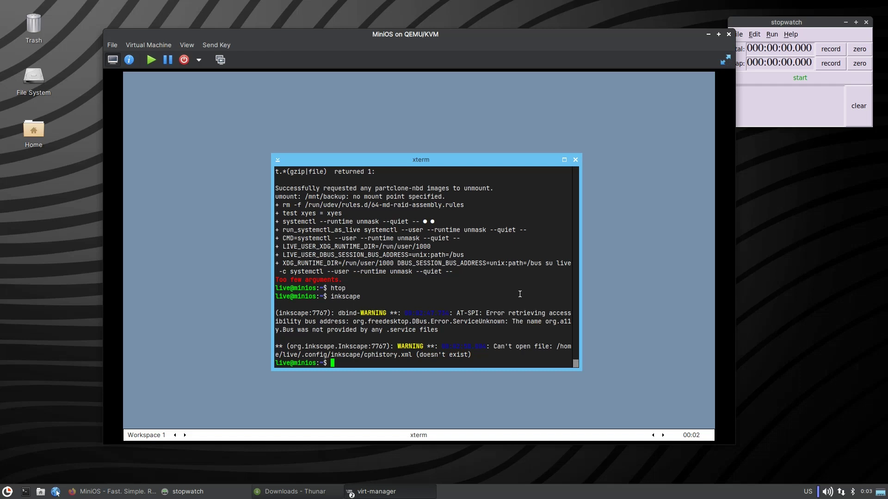
# Close the guest xterm and force the MiniOS VM off.
pyautogui.click(575, 160)
pyautogui.rightClick(387, 175)
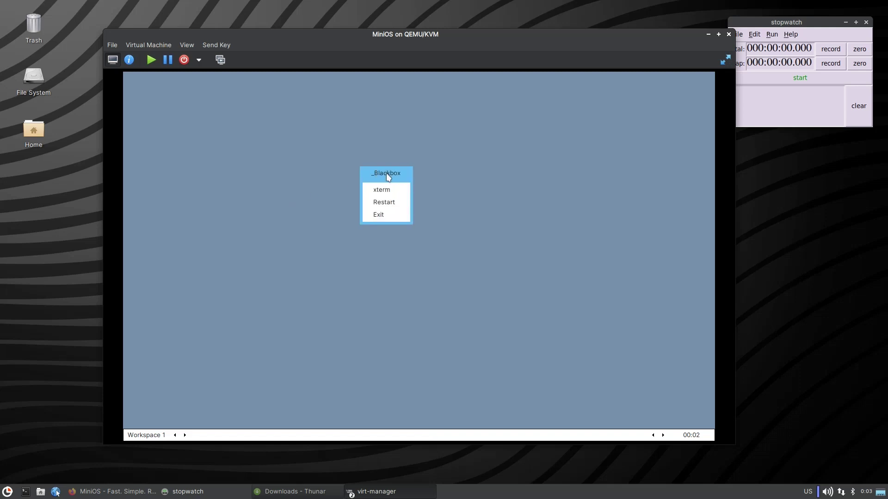
pyautogui.click(326, 132)
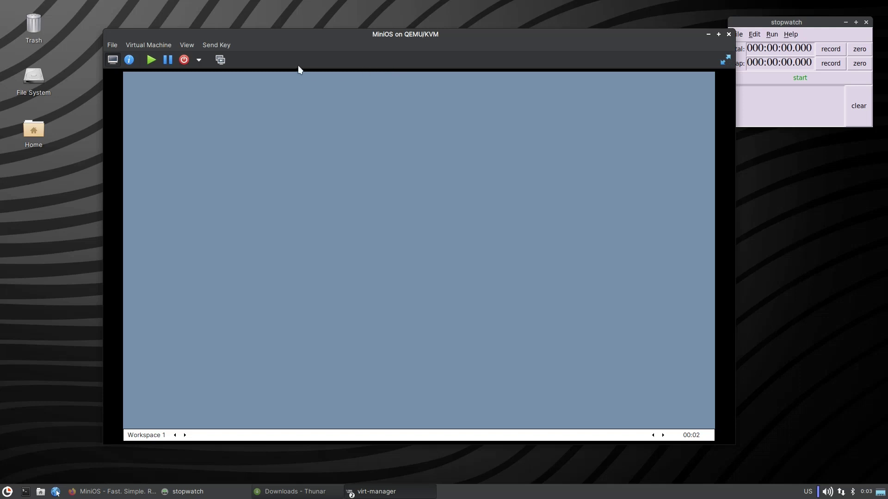
pyautogui.click(199, 60)
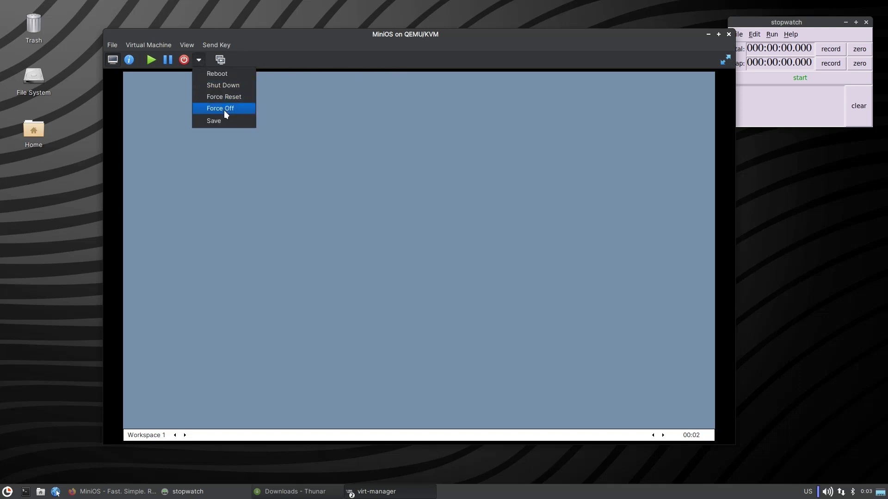
pyautogui.click(224, 112)
pyautogui.click(479, 296)
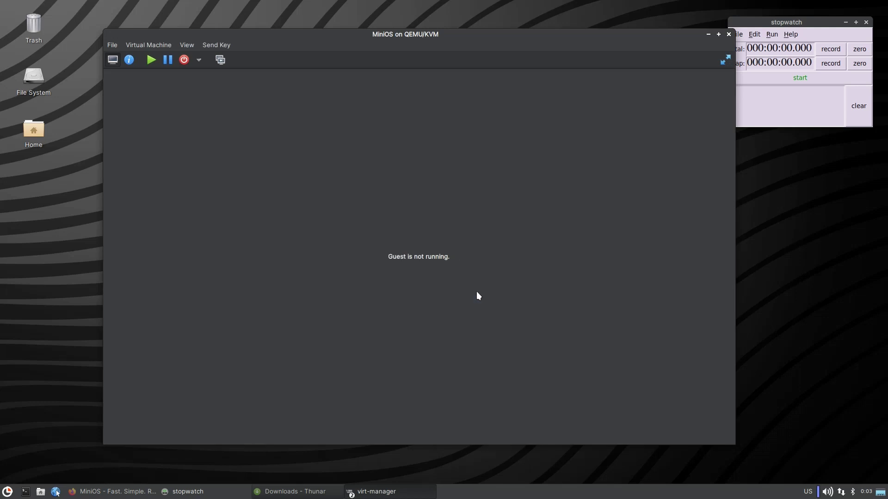
# Close the VM console, Virtual Machine Manager and the stopwatch windows.
pyautogui.click(728, 35)
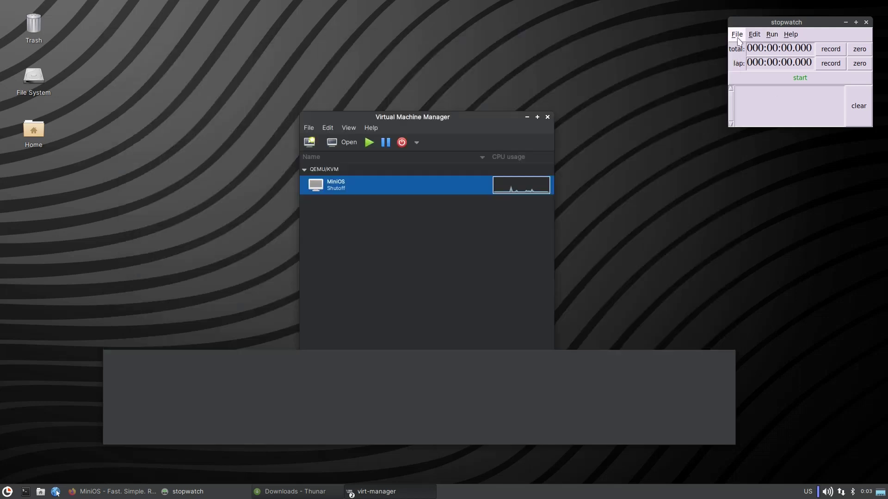
pyautogui.click(859, 63)
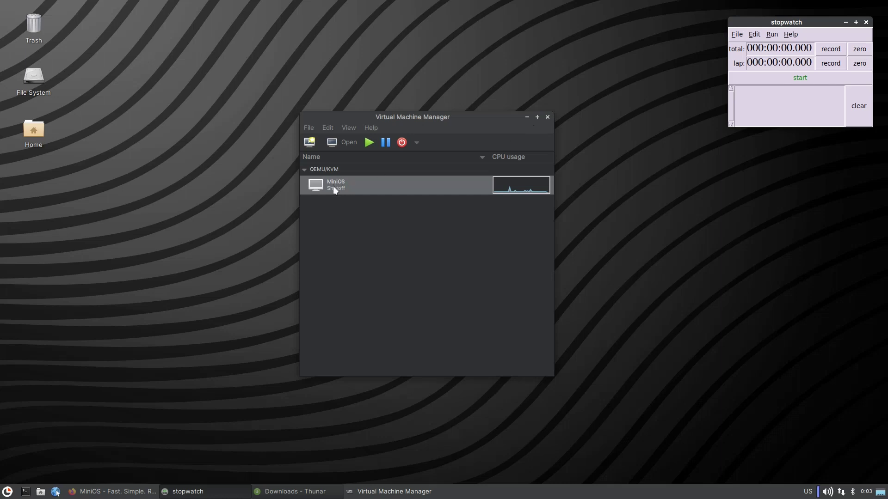
pyautogui.click(547, 117)
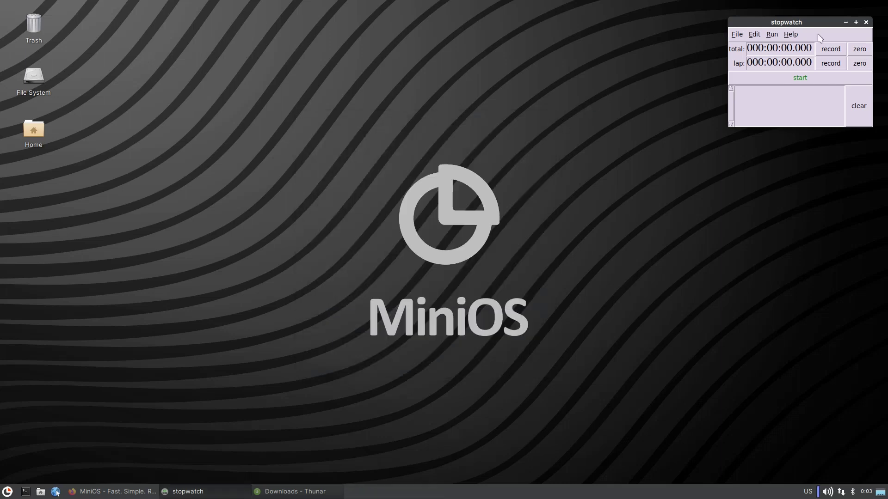
pyautogui.click(865, 23)
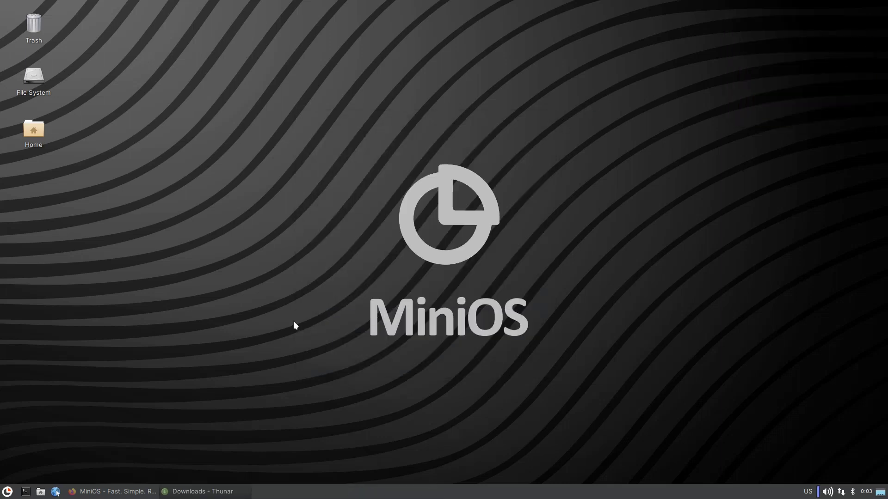
# Return to Firefox on minios.dev downloads, scrolled to the Maximum, Ultra and Puzzle editions.
pyautogui.click(126, 490)
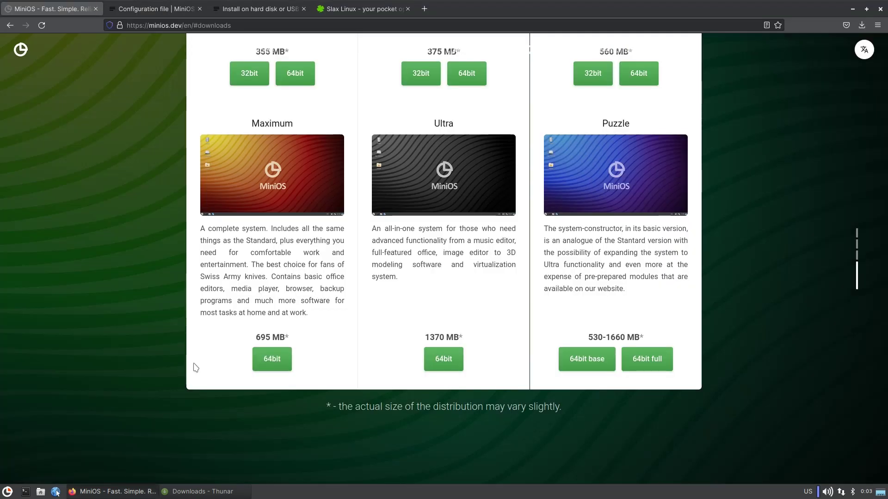
pyautogui.scroll(8, 172, 292)
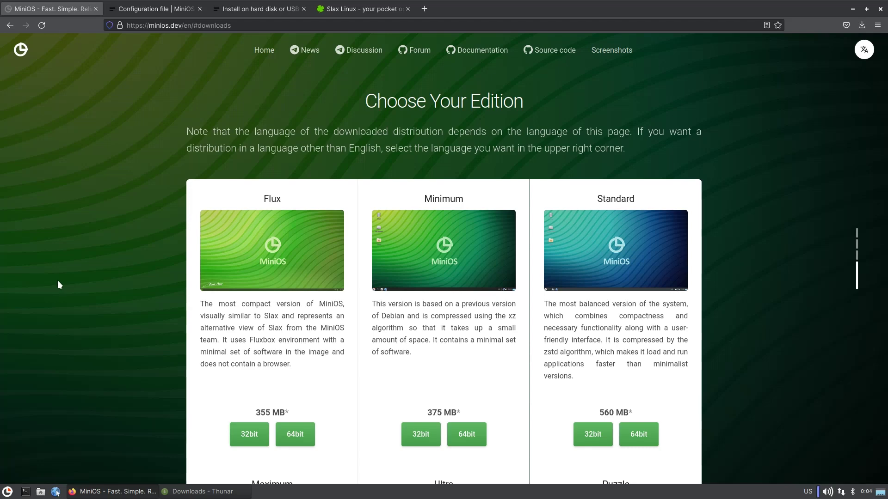
pyautogui.scroll(-6, 304, 282)
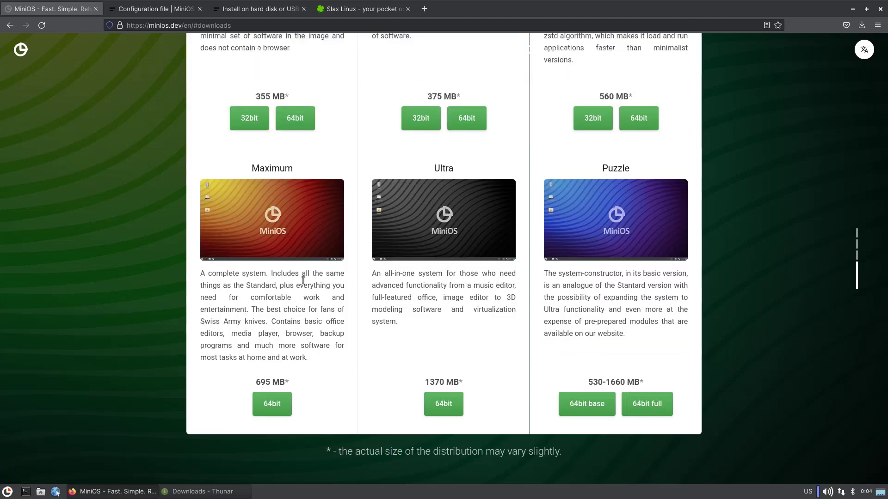